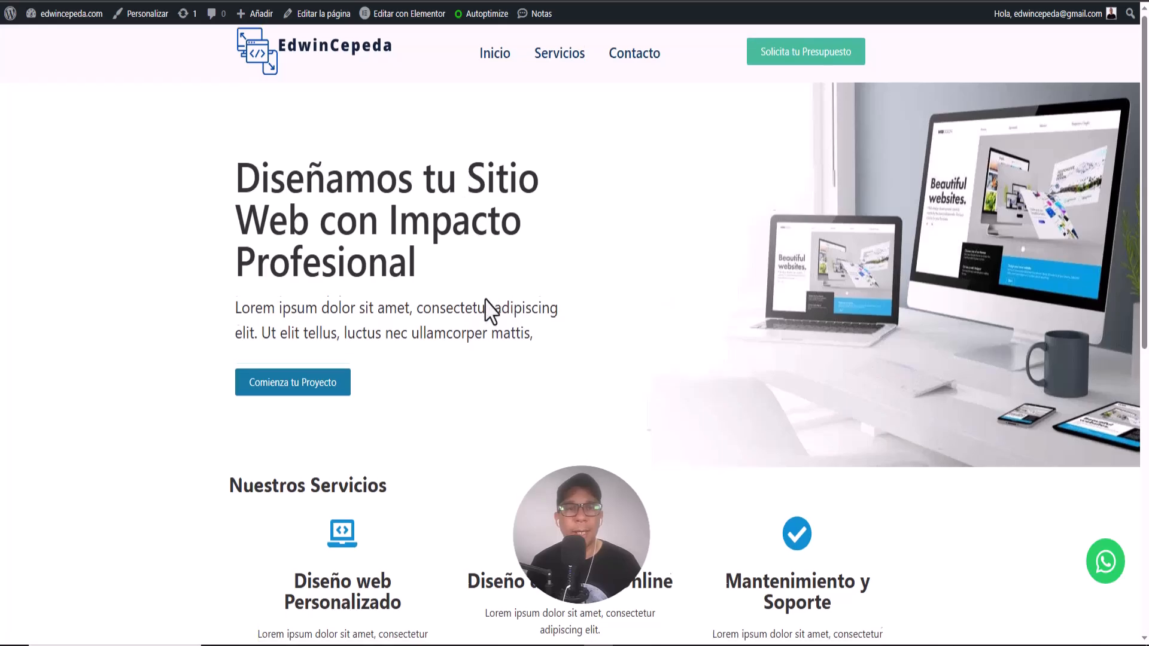
- Look over the live front page, then open the Home page in Elementor
scroll(487, 313, down, 4)
scroll(491, 312, down, 5)
scroll(491, 312, up, 8)
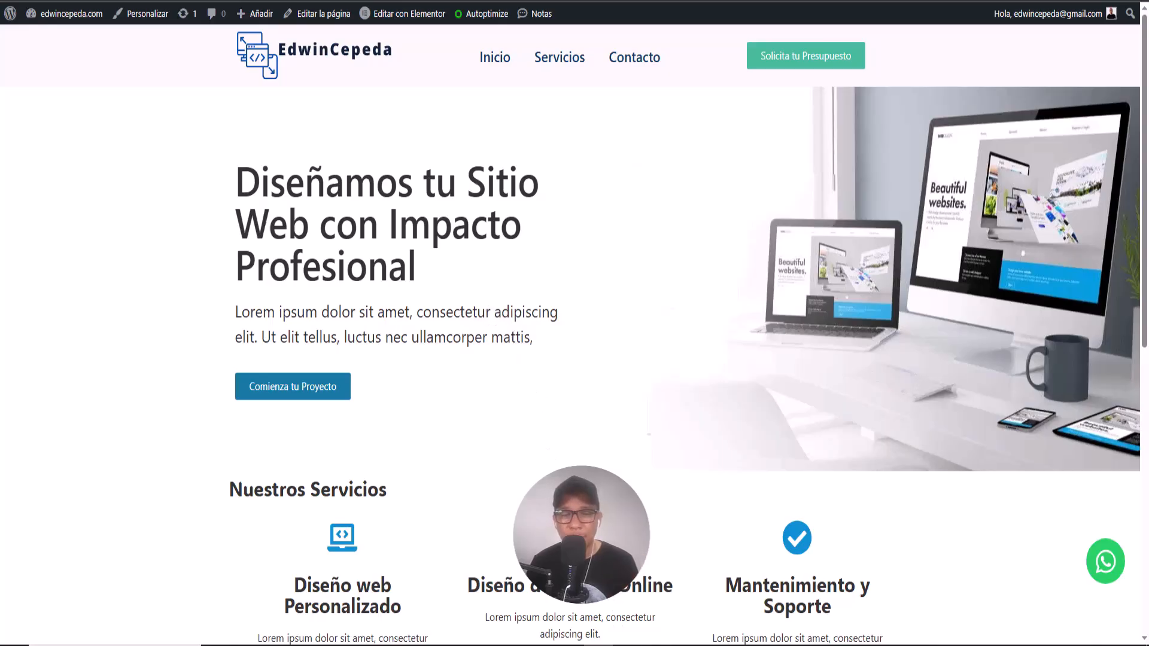
click(627, 645)
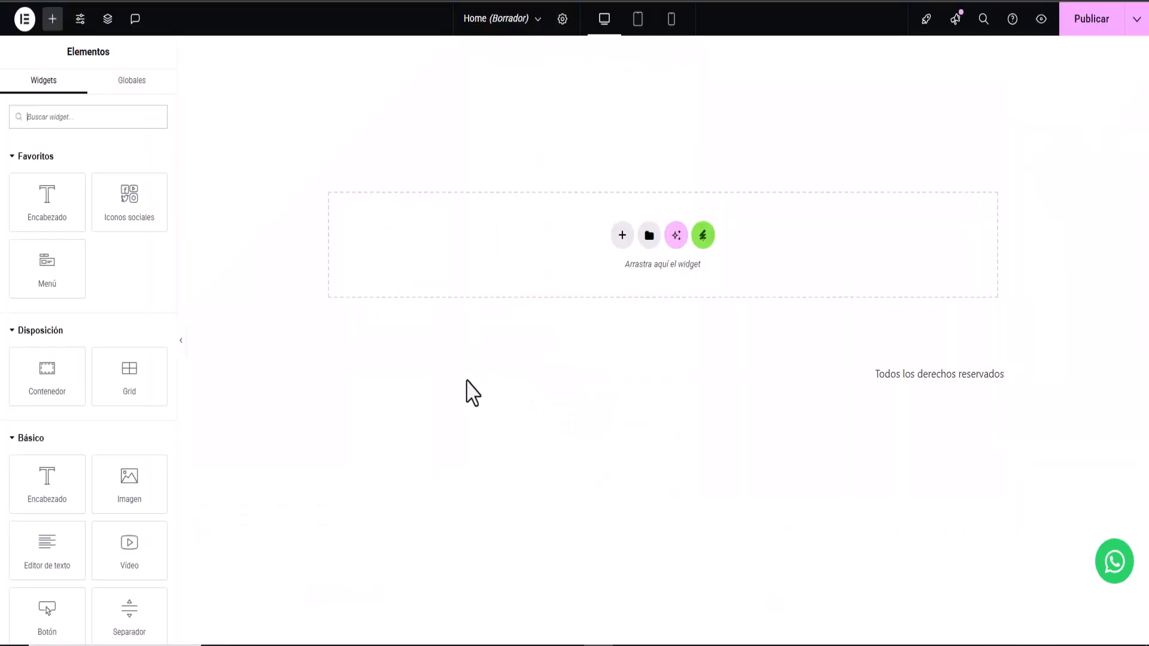
click(628, 645)
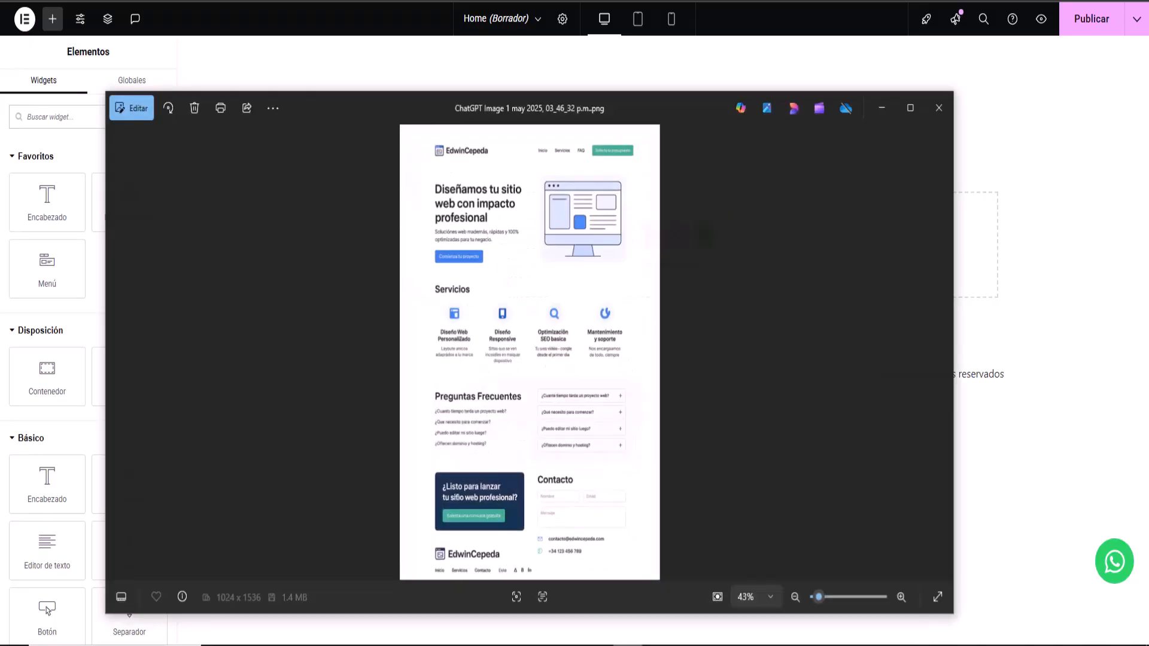
drag(416, 103, 246, 91)
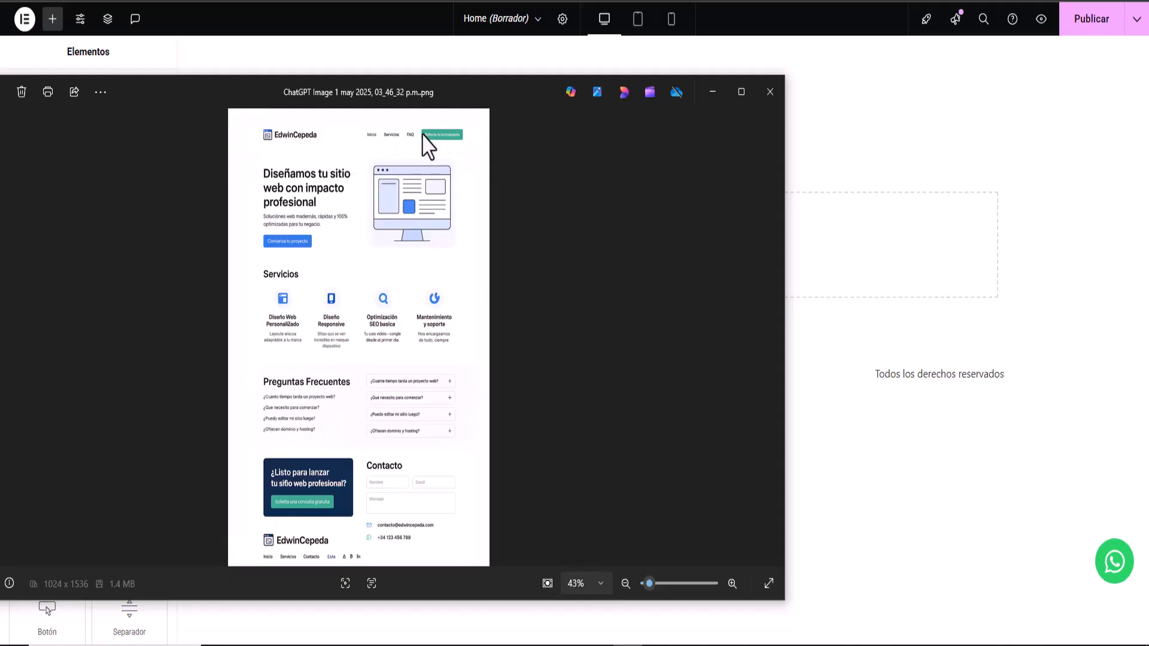
- Add a new three-column Flexbox container to the empty Home page
click(714, 92)
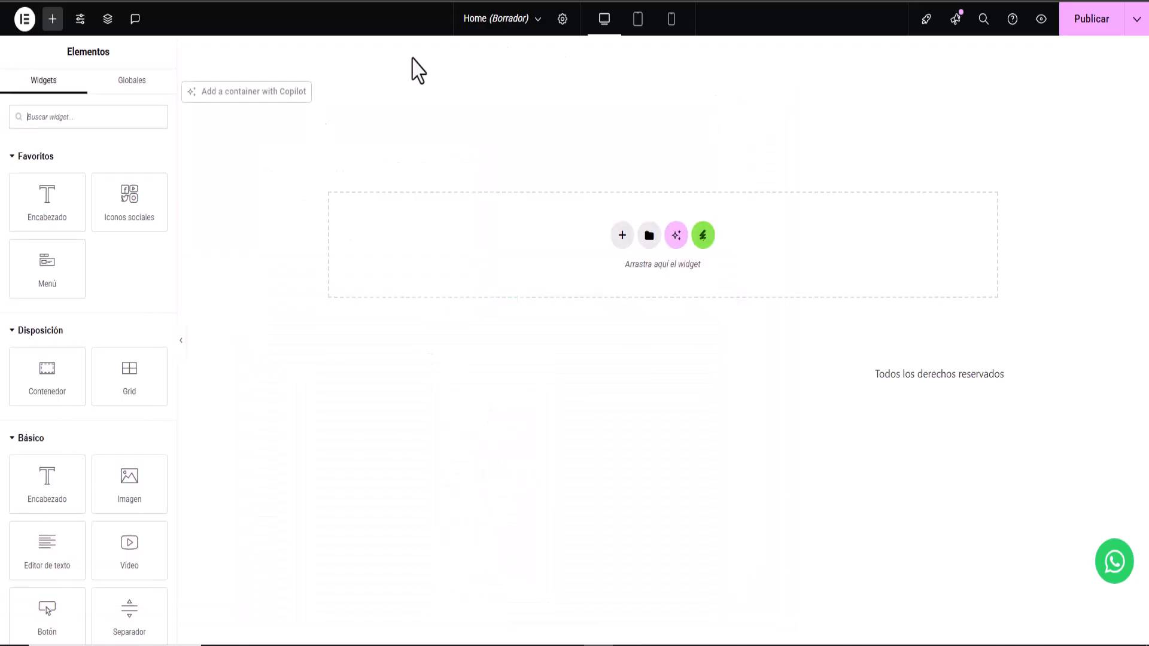
click(622, 236)
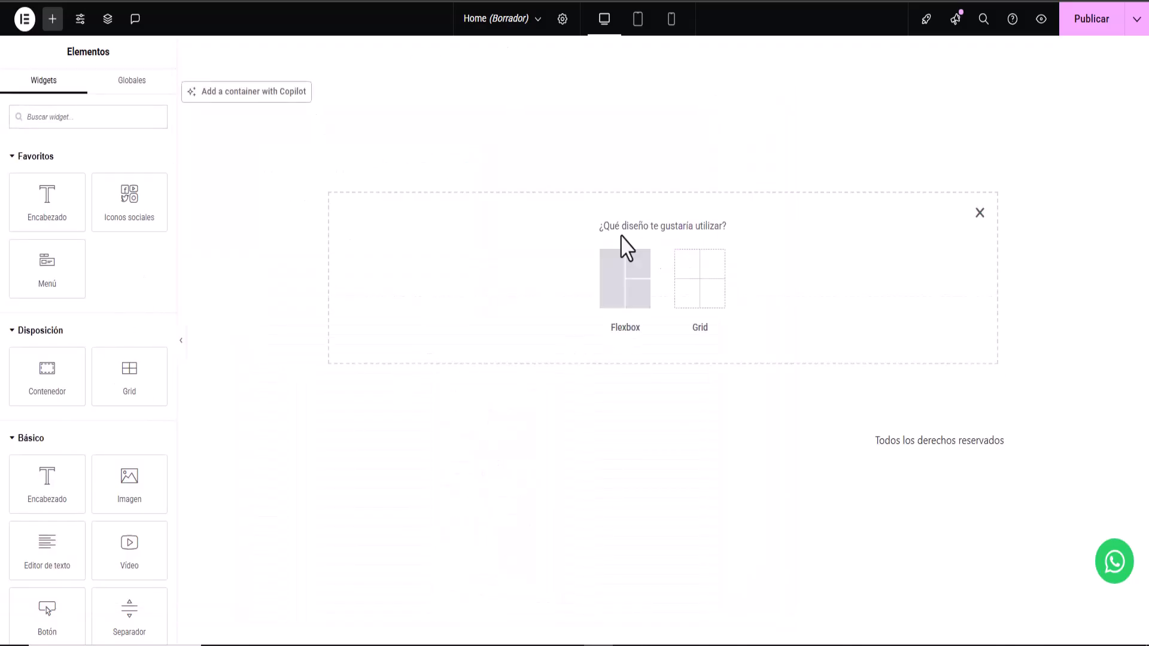
click(616, 331)
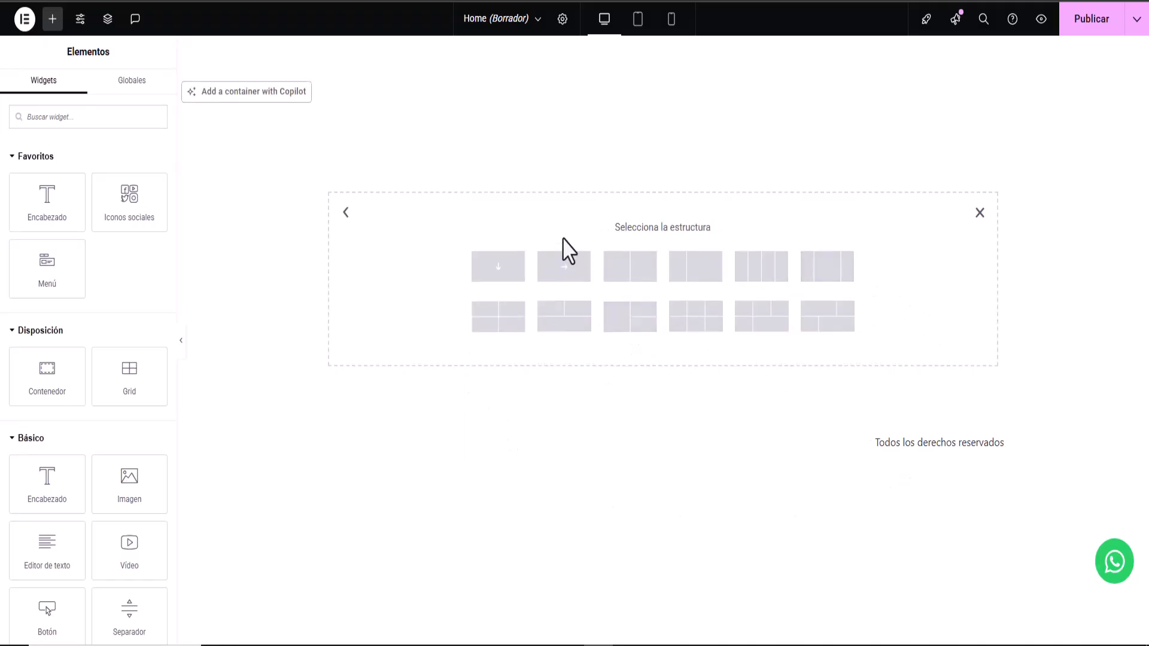
click(827, 276)
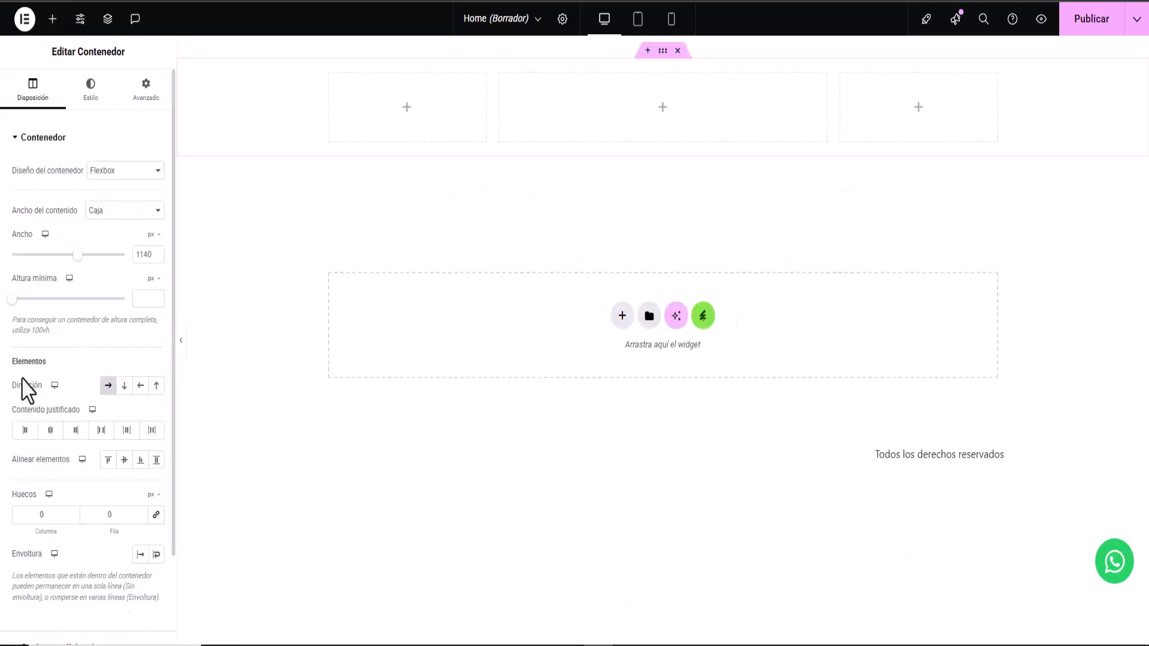
- Fill the three columns with Imagen, Menú WordPress and Botón widgets
click(407, 108)
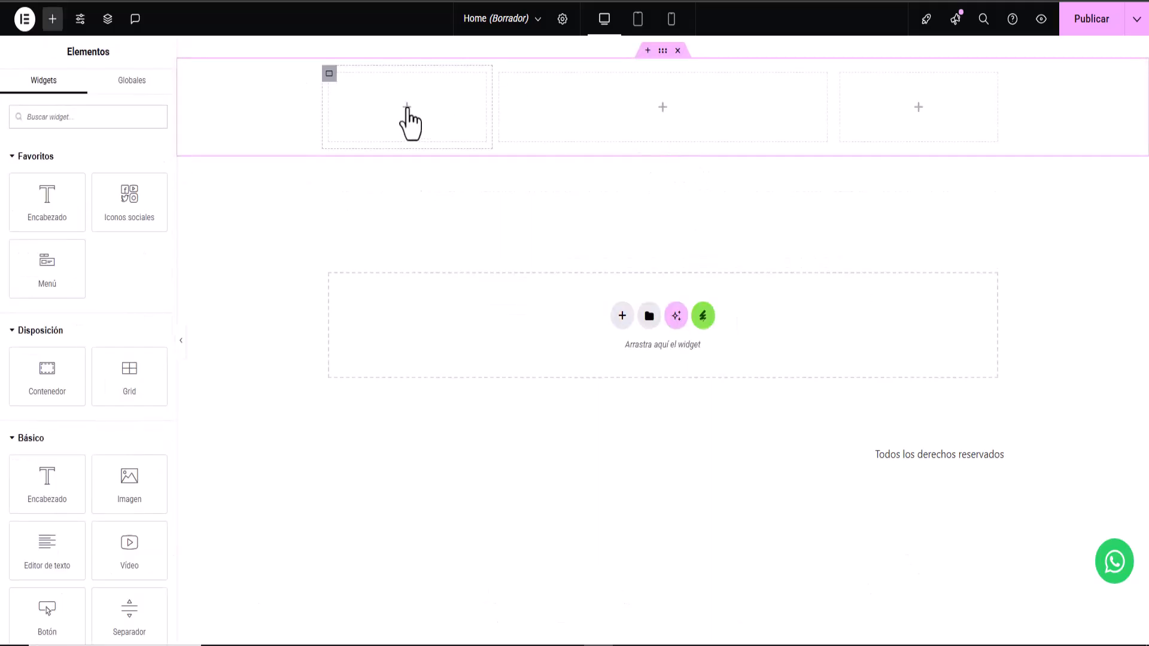
drag(126, 484, 389, 132)
click(663, 135)
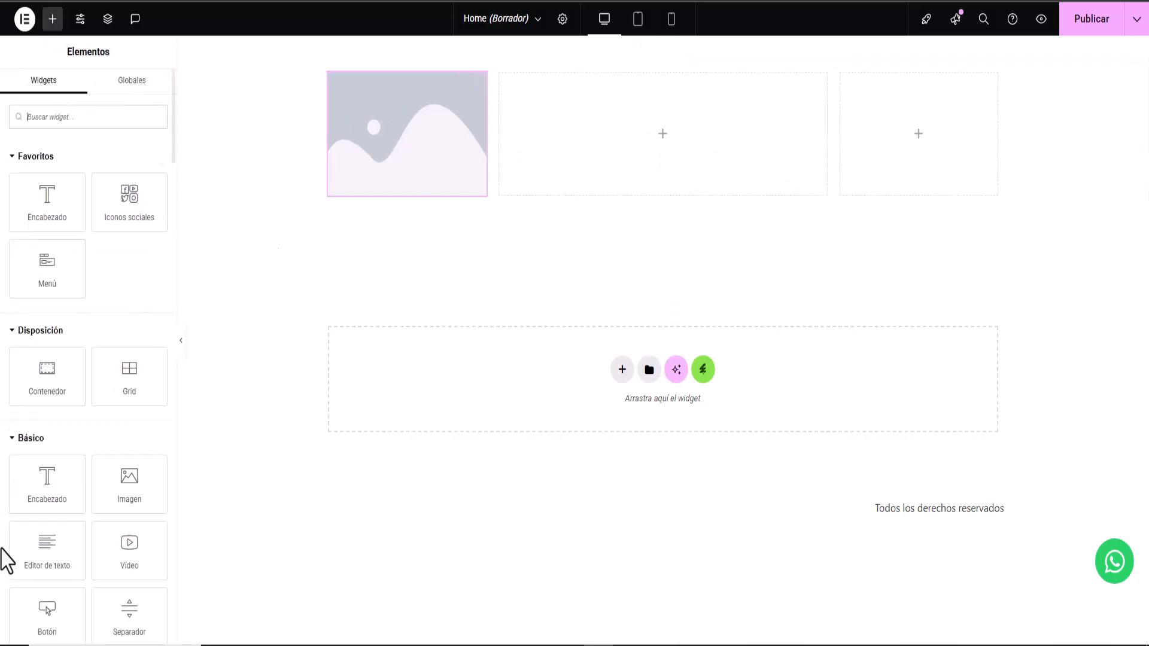
scroll(60, 503, down, 5)
scroll(68, 497, down, 3)
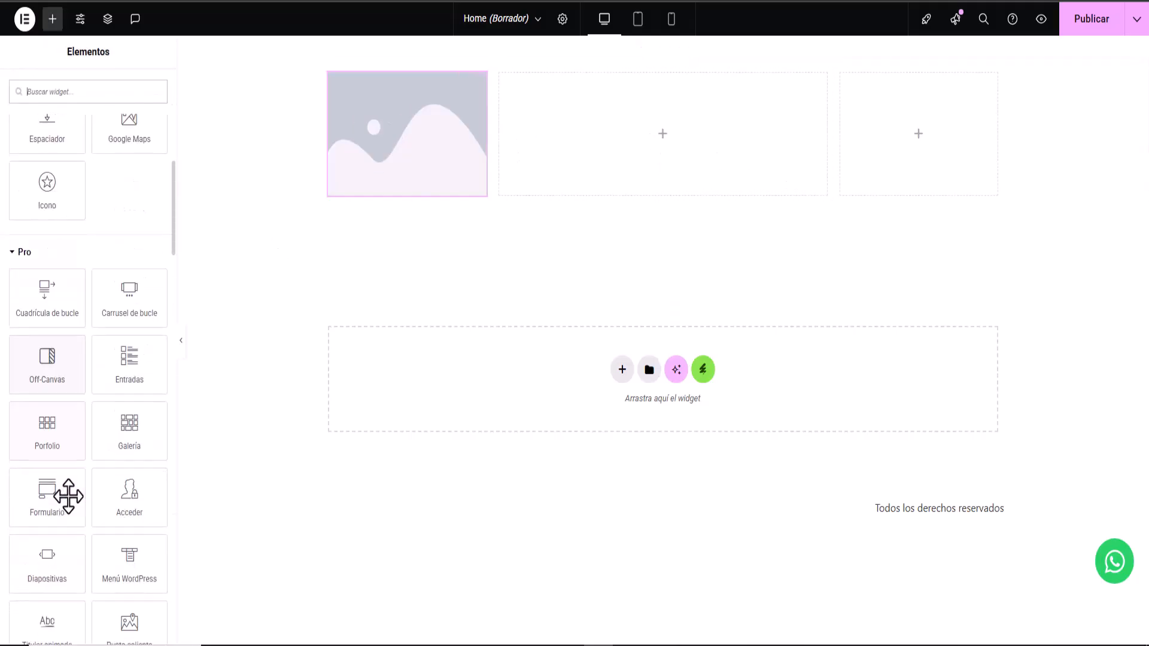
drag(128, 559, 664, 157)
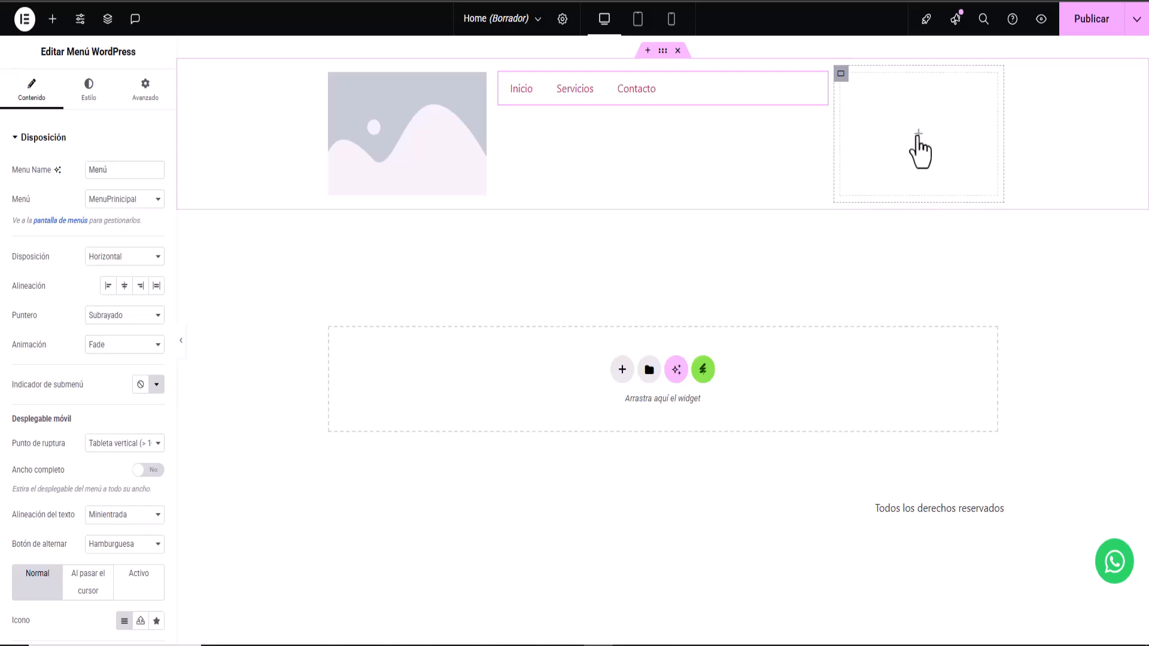
click(917, 135)
drag(82, 627, 930, 134)
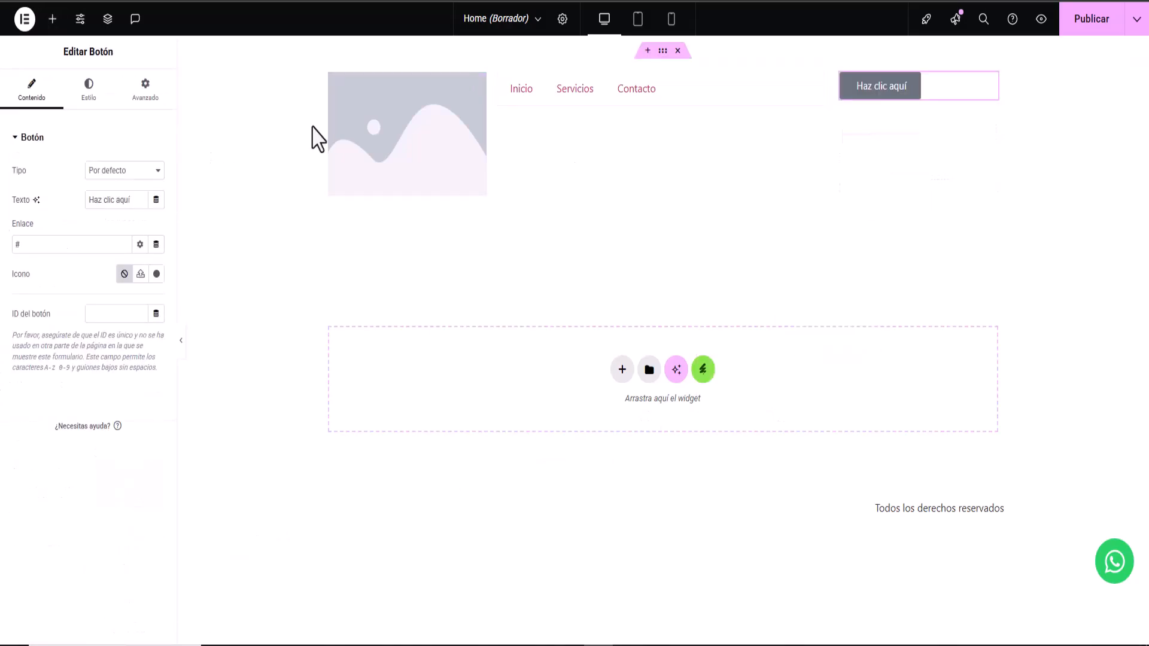
- Replace the first column's image placeholder with the EdwinCepeda logo from the media library
click(397, 141)
click(66, 226)
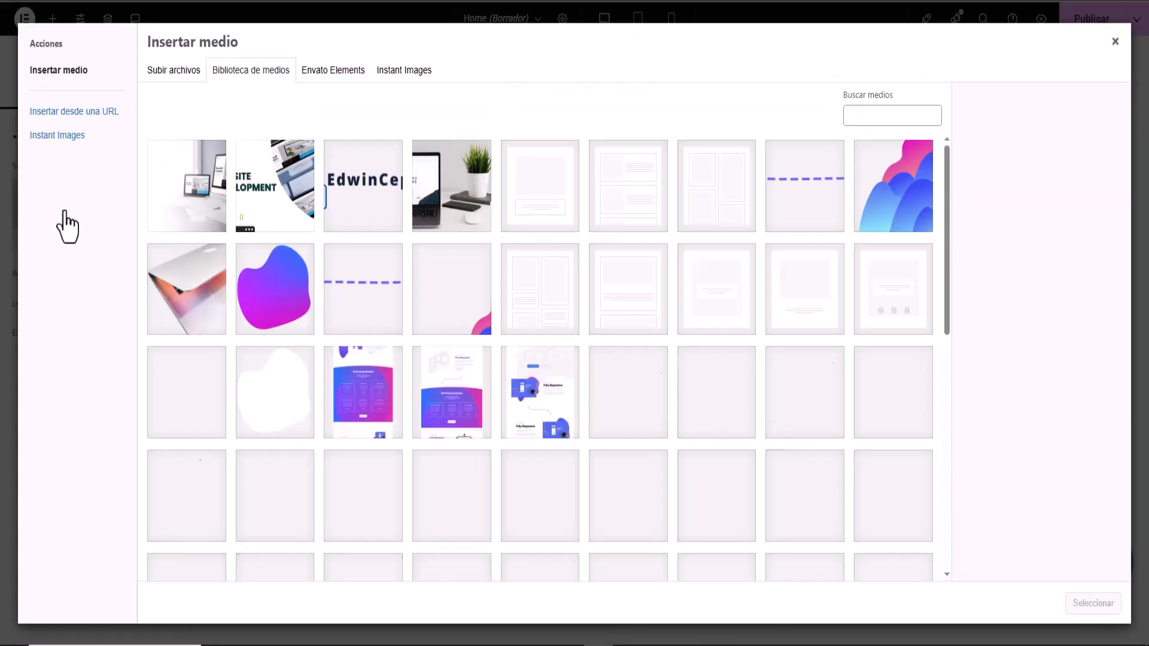
click(347, 219)
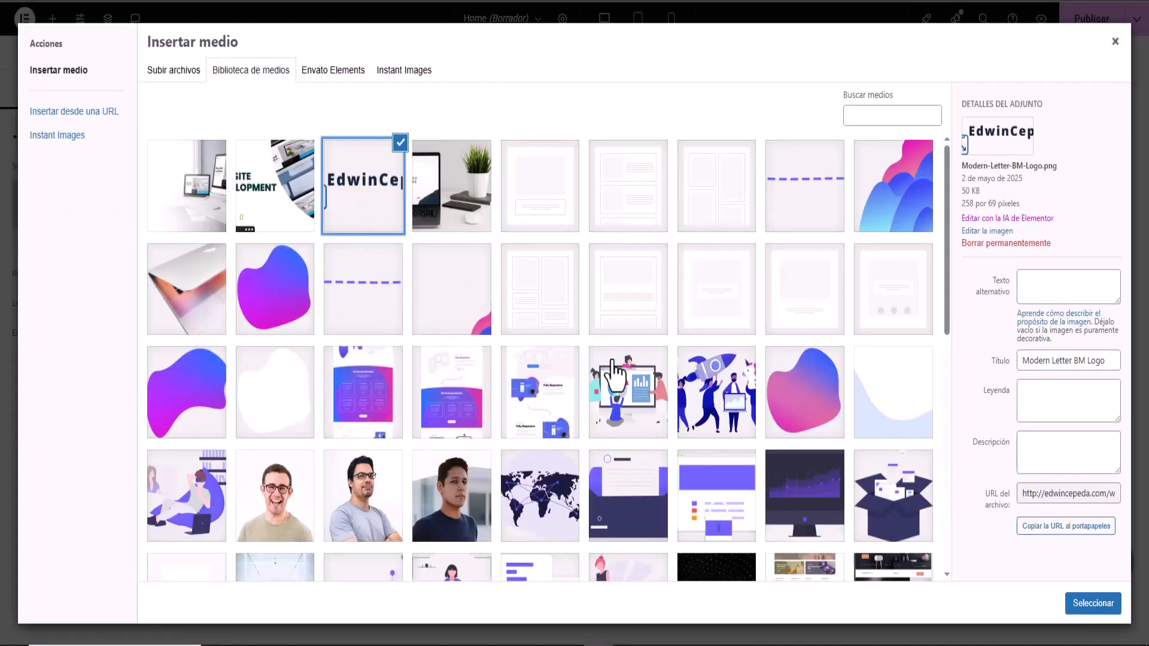
click(1086, 607)
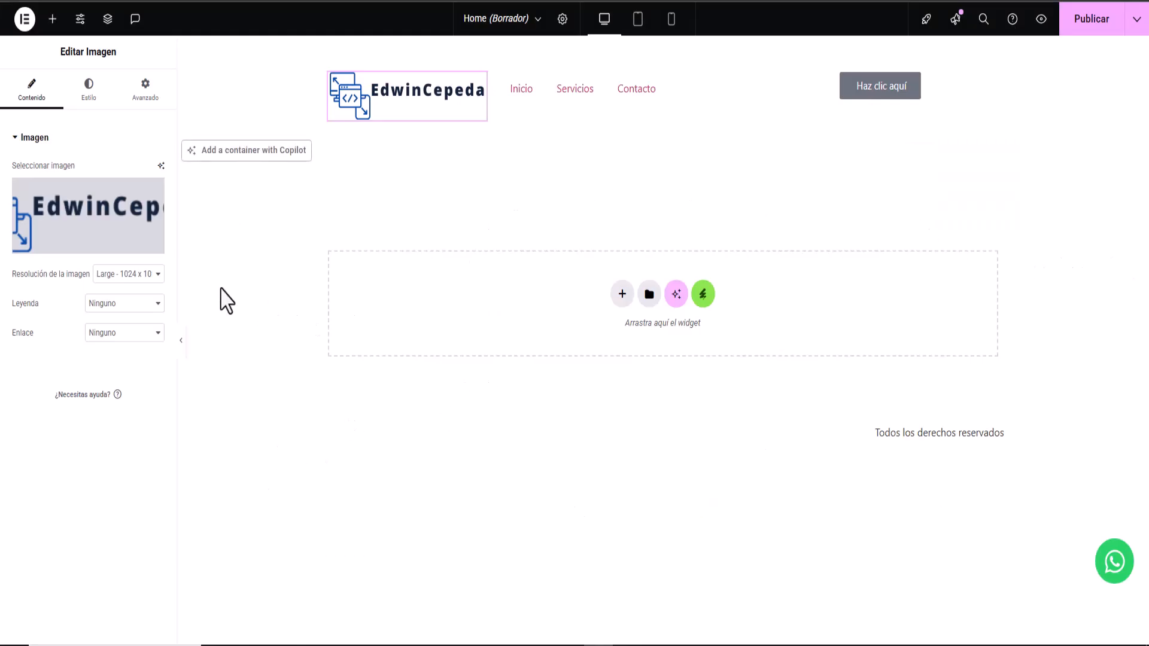
mouse_move(651, 62)
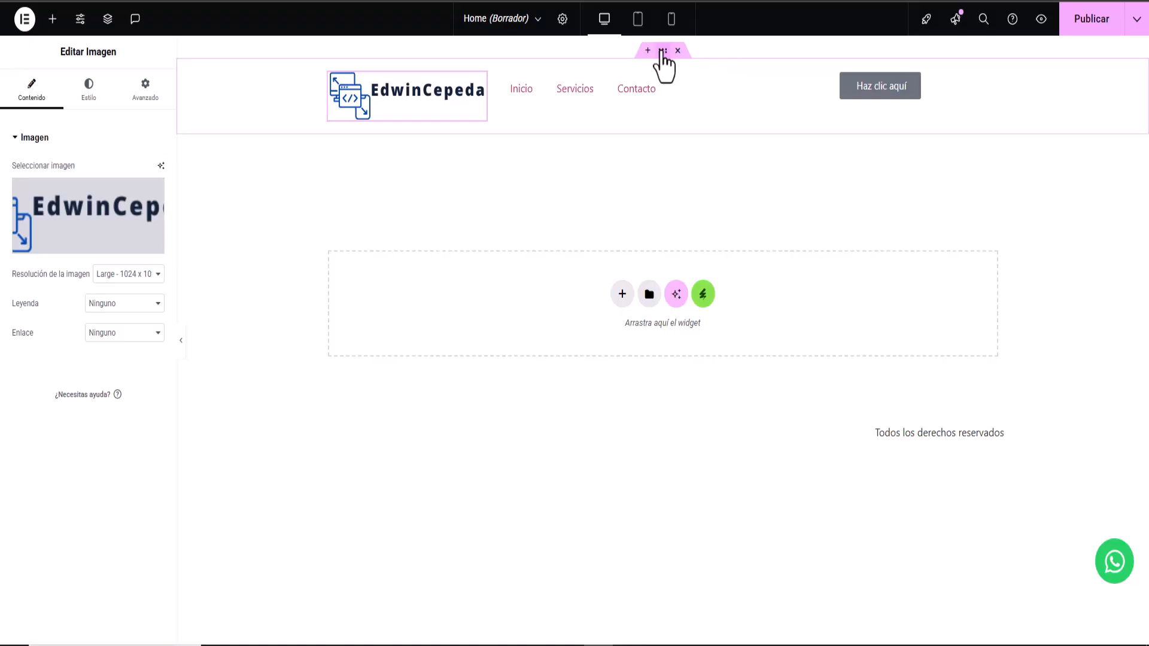
- Give the header container a classic background with colour #F8F8F8
click(663, 51)
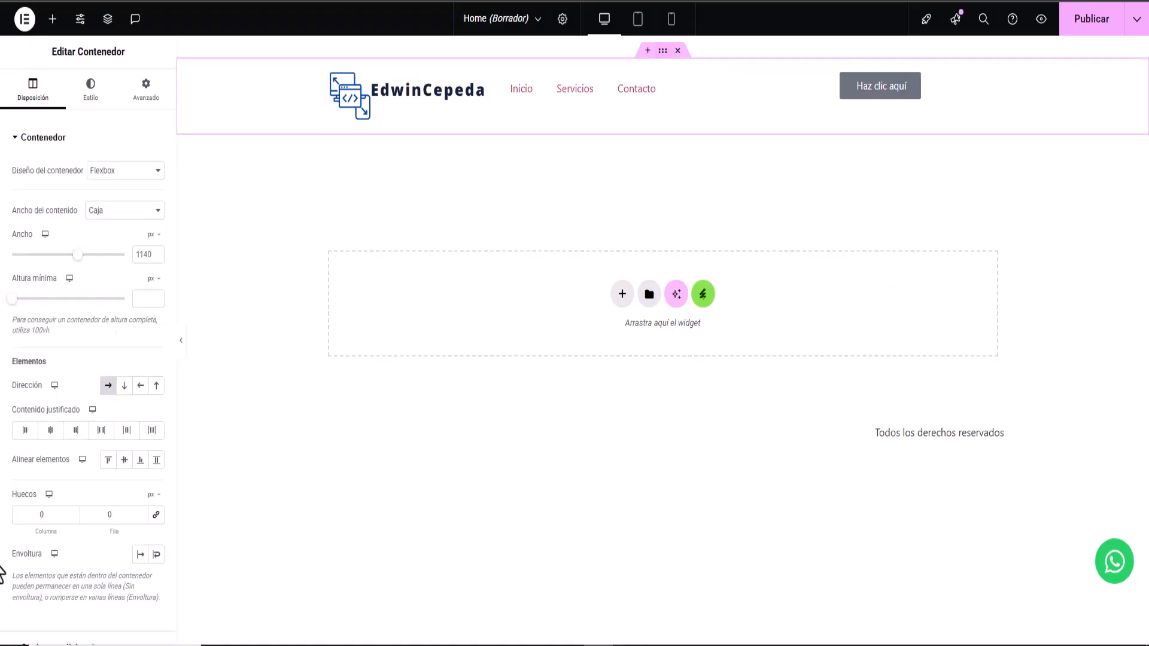
click(92, 96)
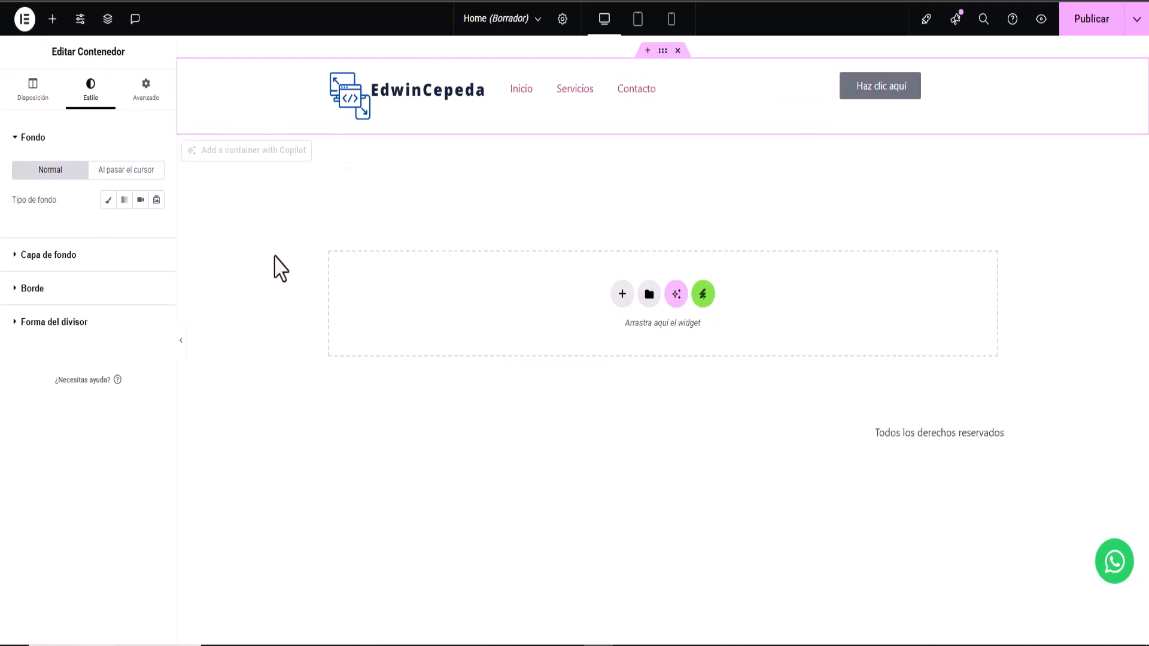
click(108, 201)
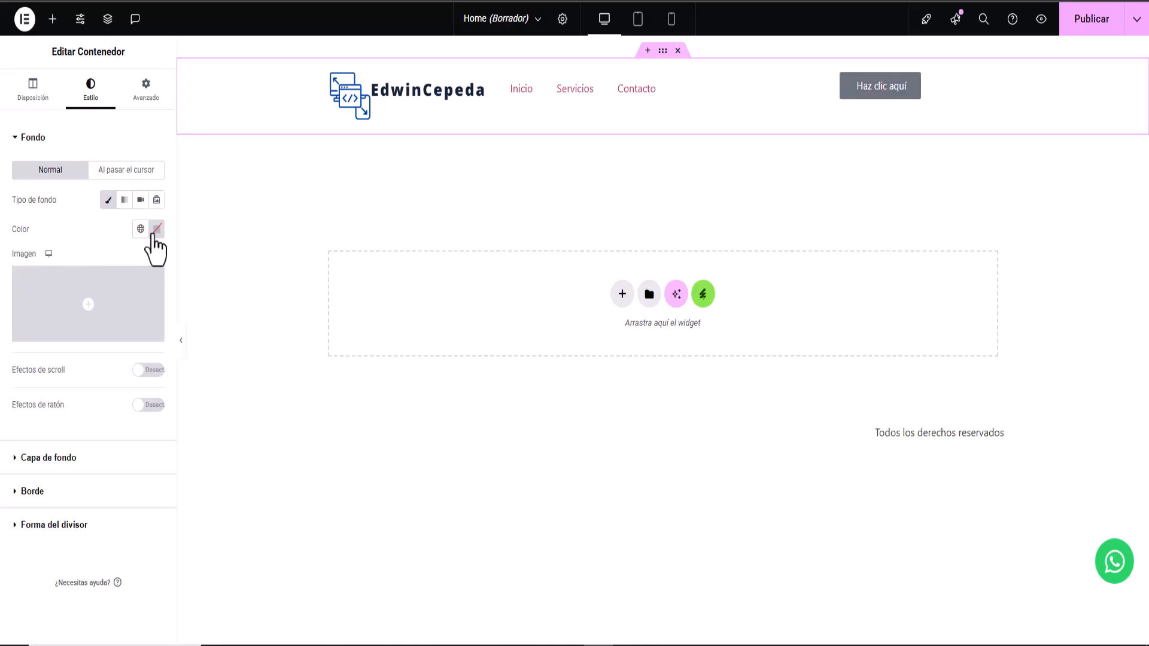
click(157, 231)
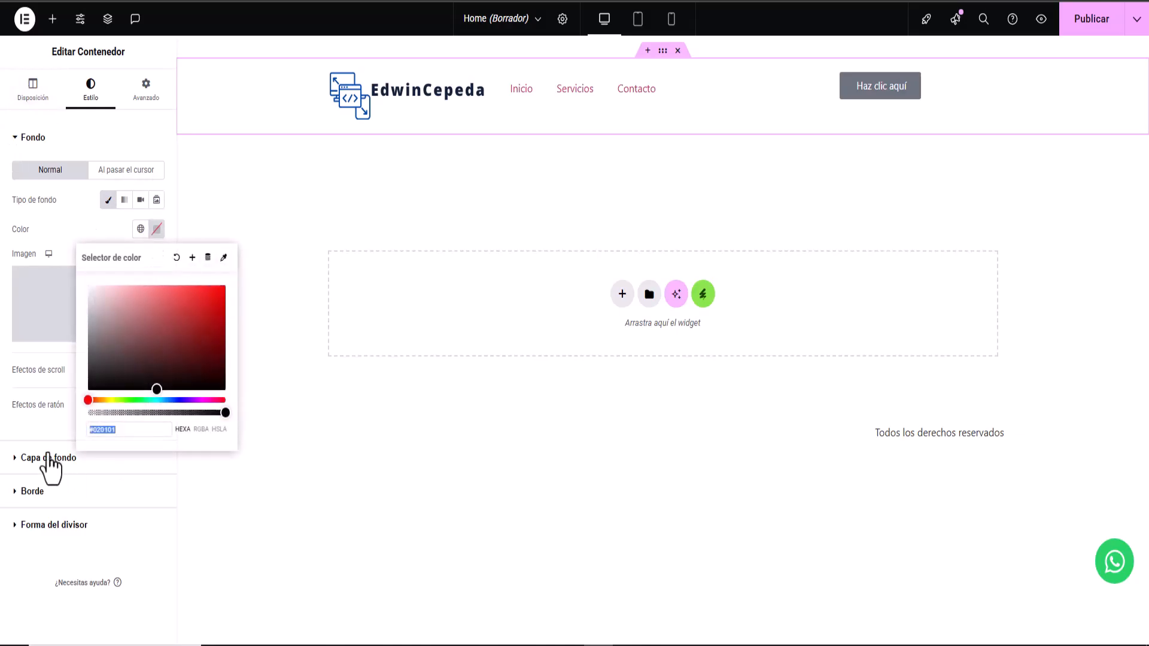
right_click(122, 429)
click(153, 181)
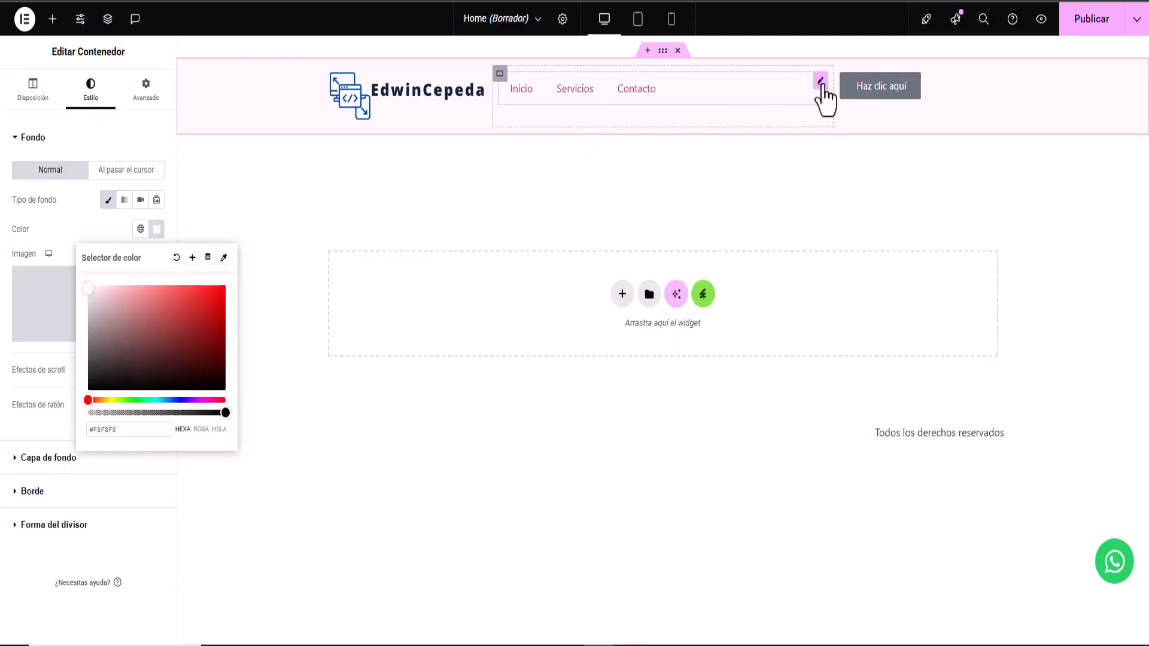
click(822, 84)
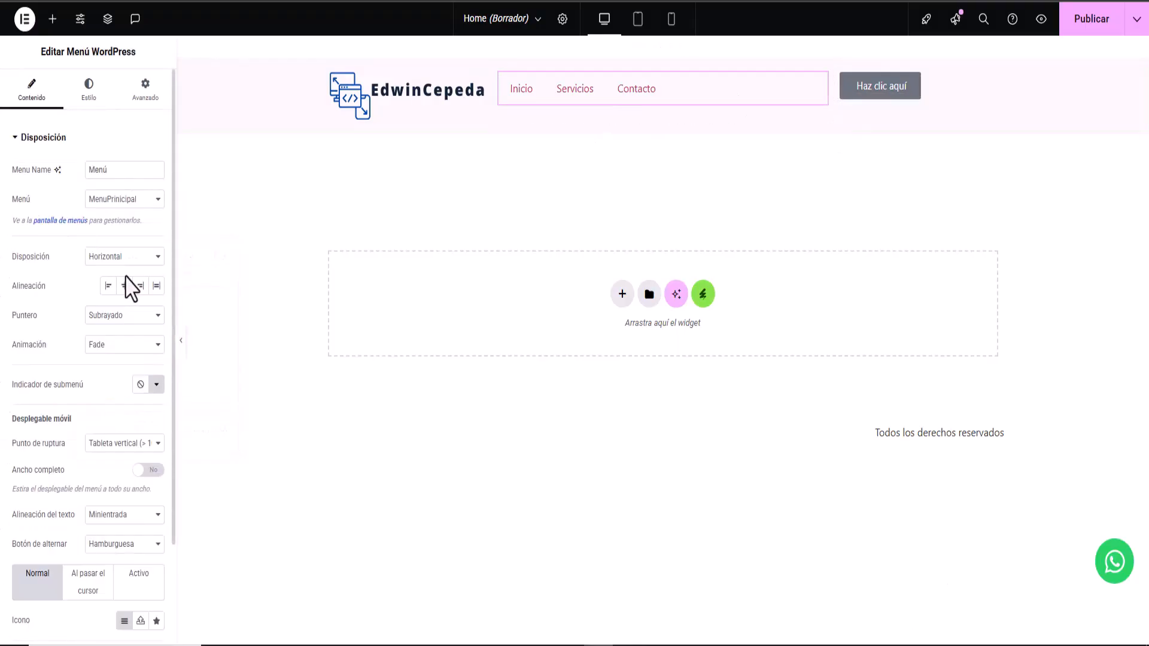
- Center the header menu items and shift the menu text colour toward blue
click(124, 285)
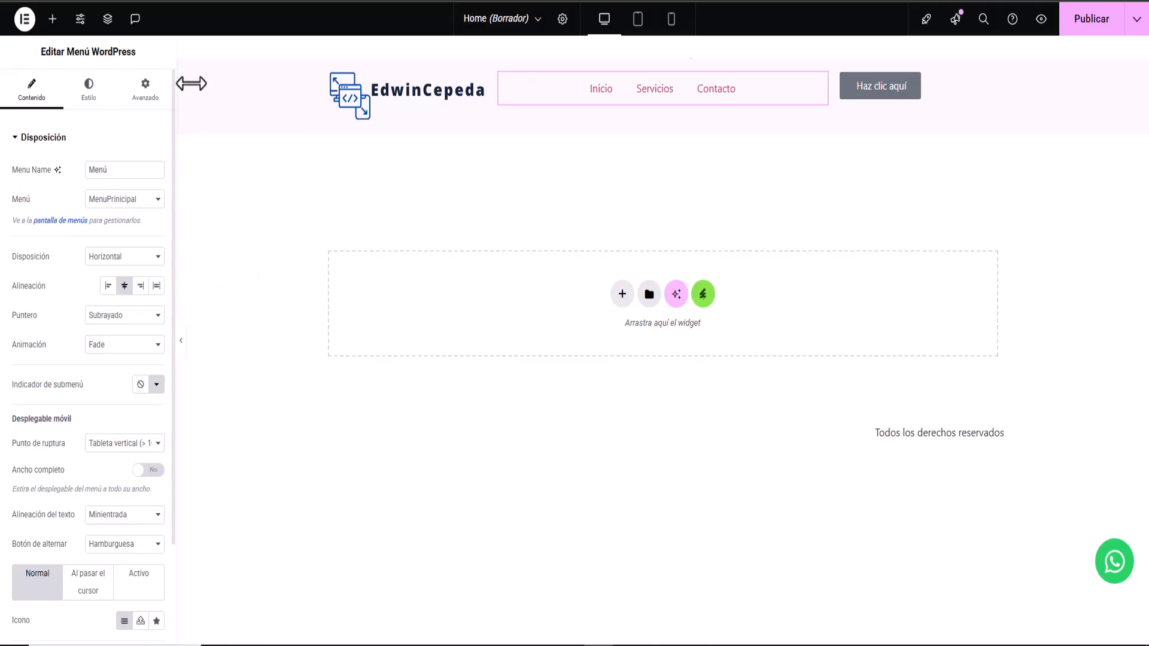
click(90, 95)
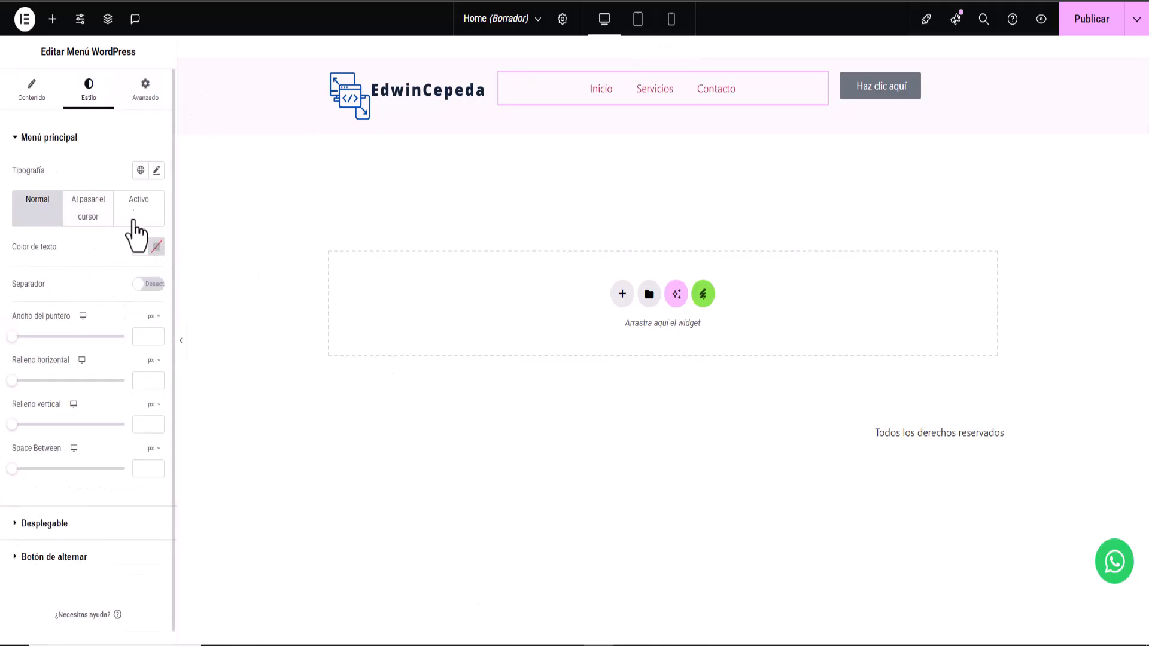
click(156, 246)
drag(88, 418, 193, 364)
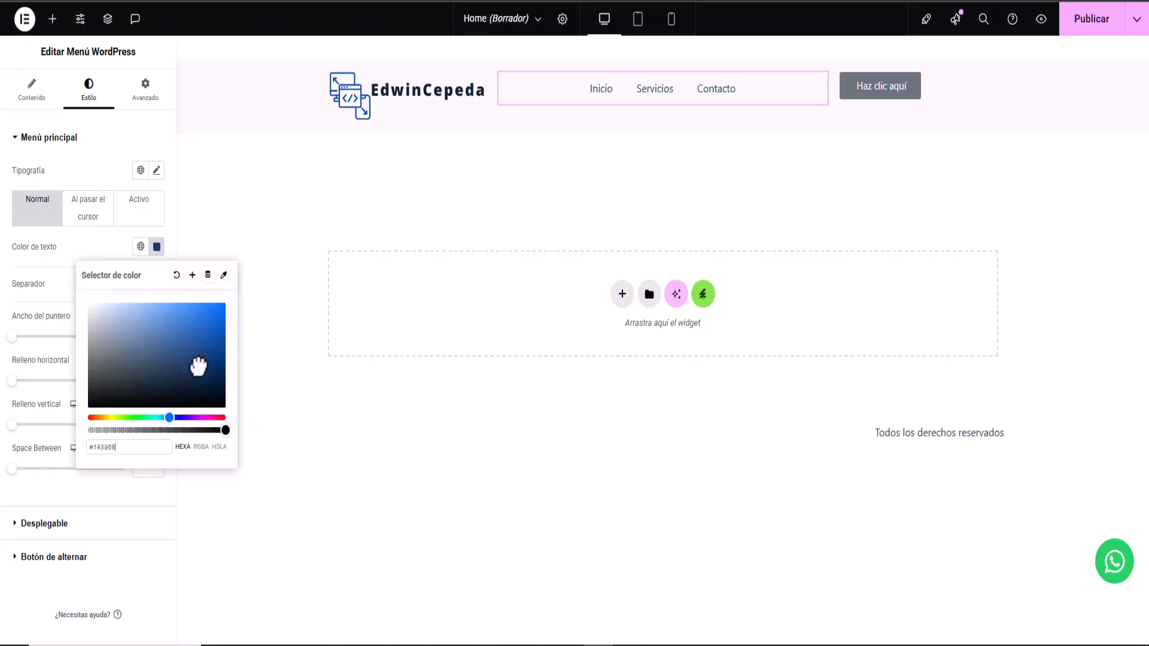
- Set the menu typography to 21 px size with 500 (Mediana) weight
click(156, 170)
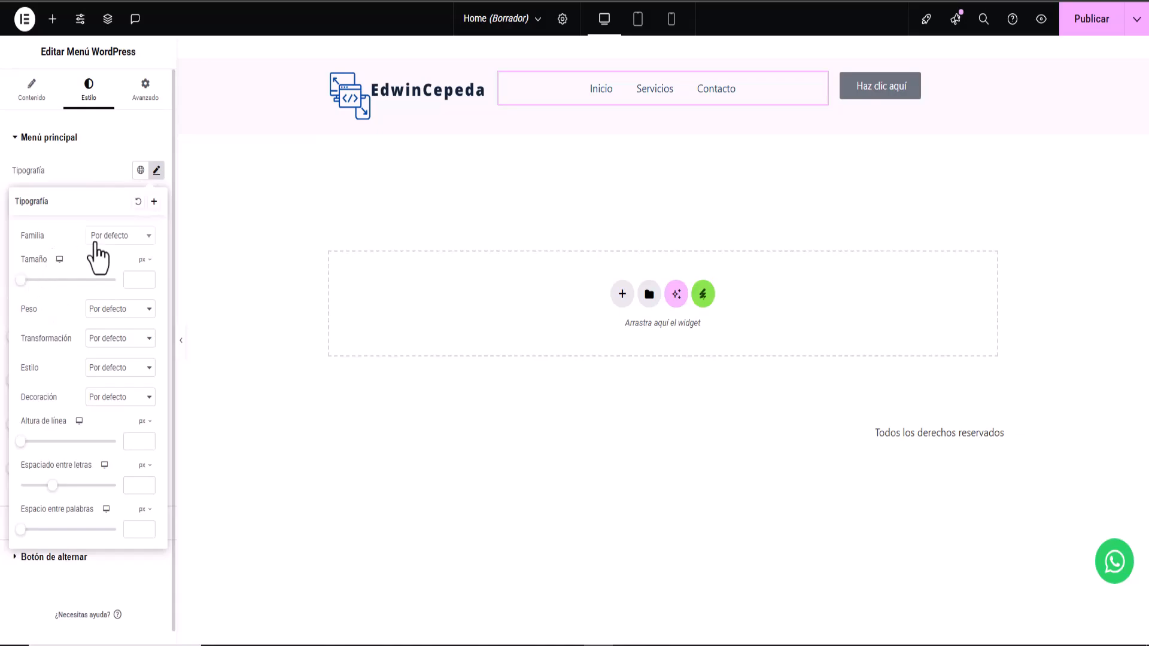
drag(28, 281, 32, 281)
click(117, 308)
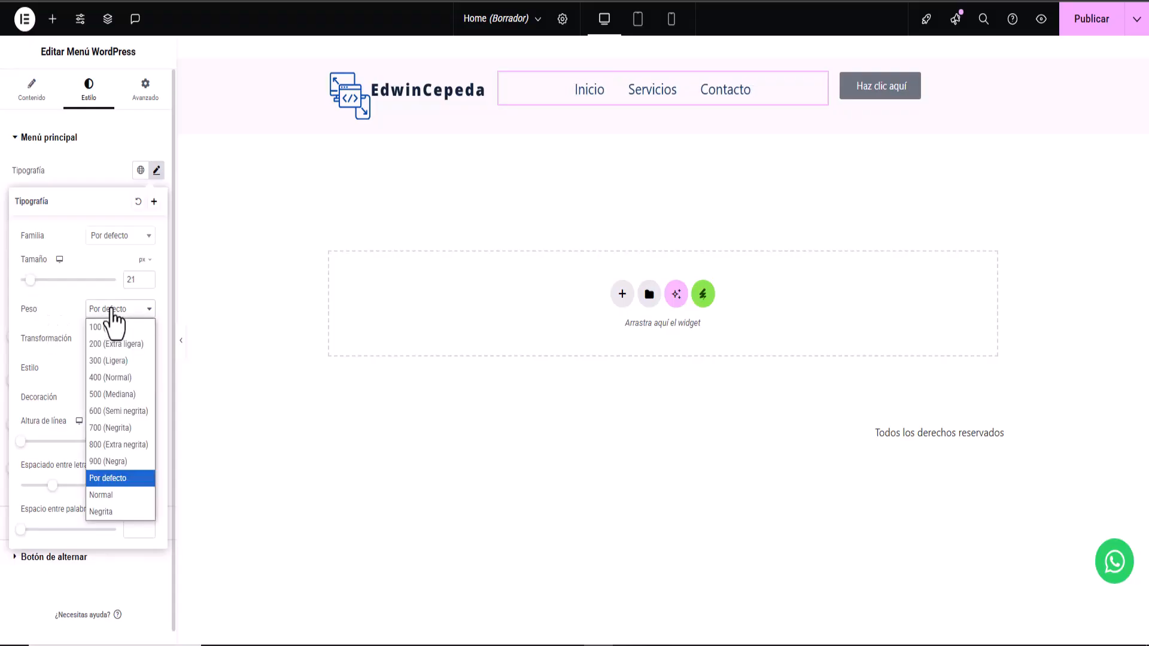
click(109, 395)
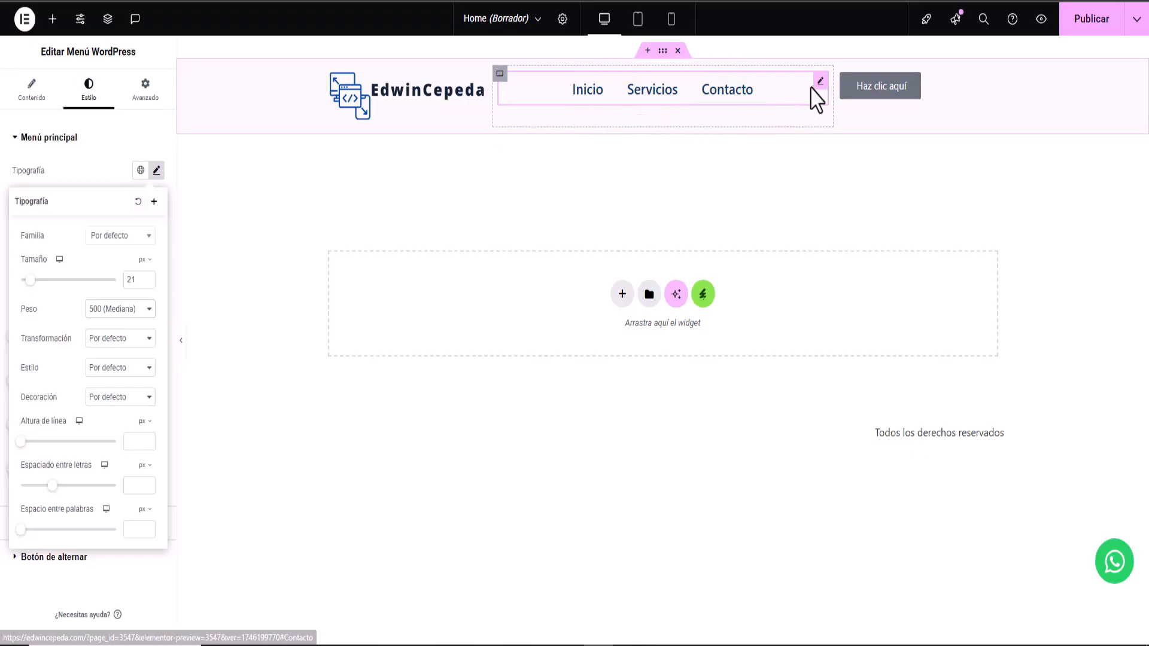
- Change the menu's Puntero hover effect from Subrayado to Ninguno
click(31, 89)
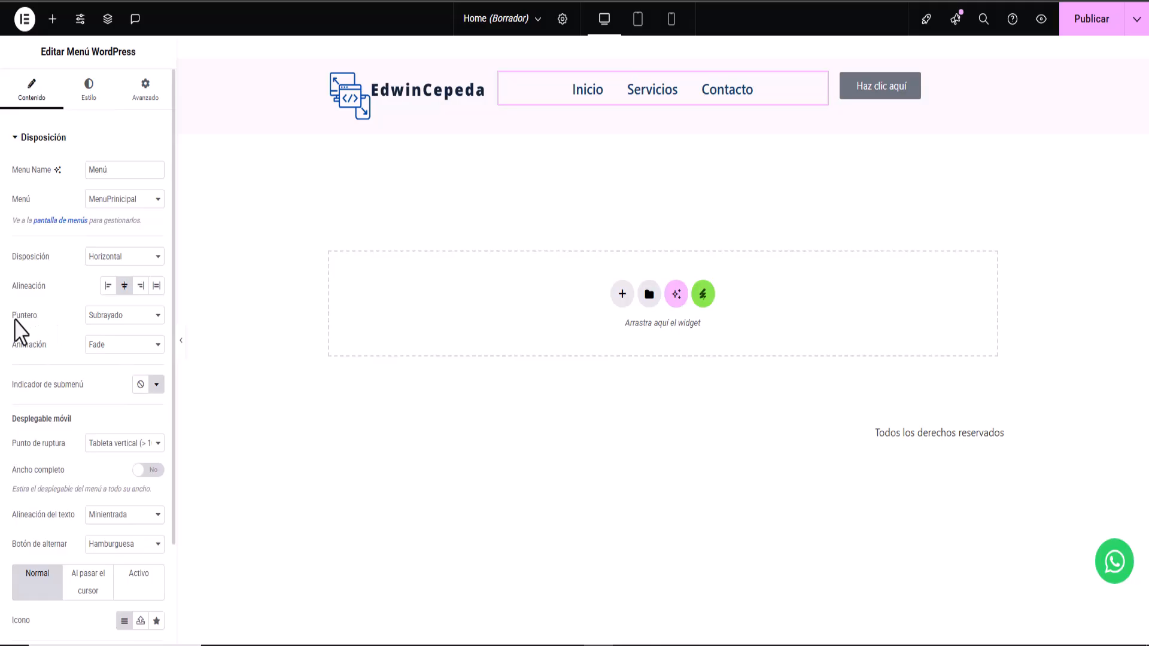
click(109, 318)
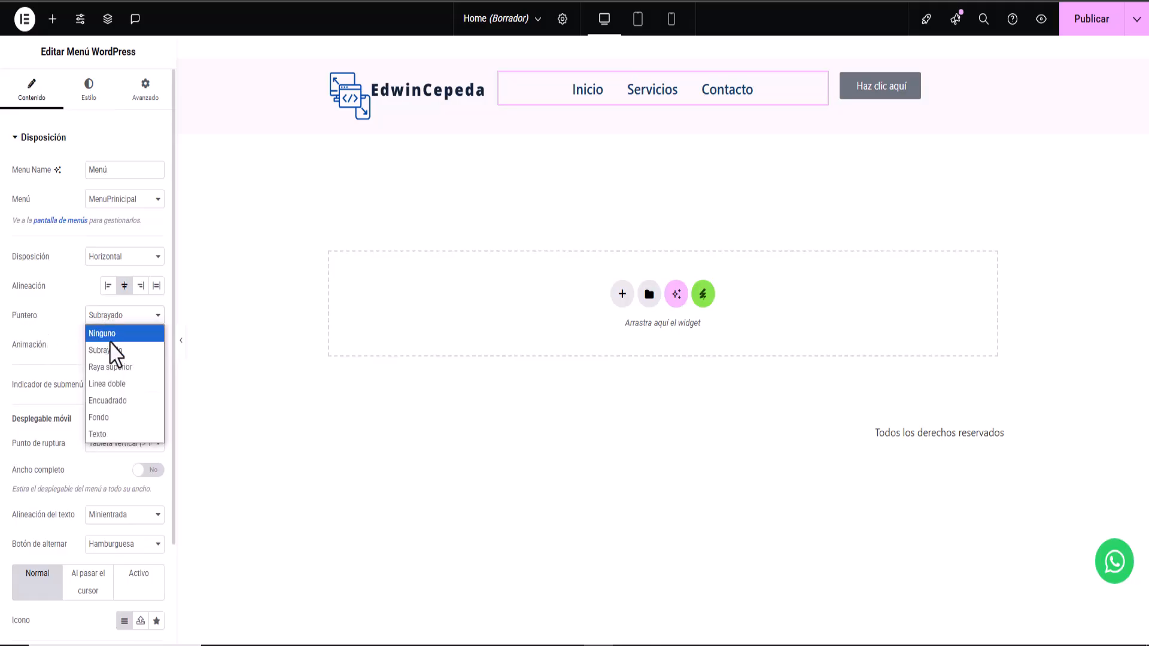
click(109, 338)
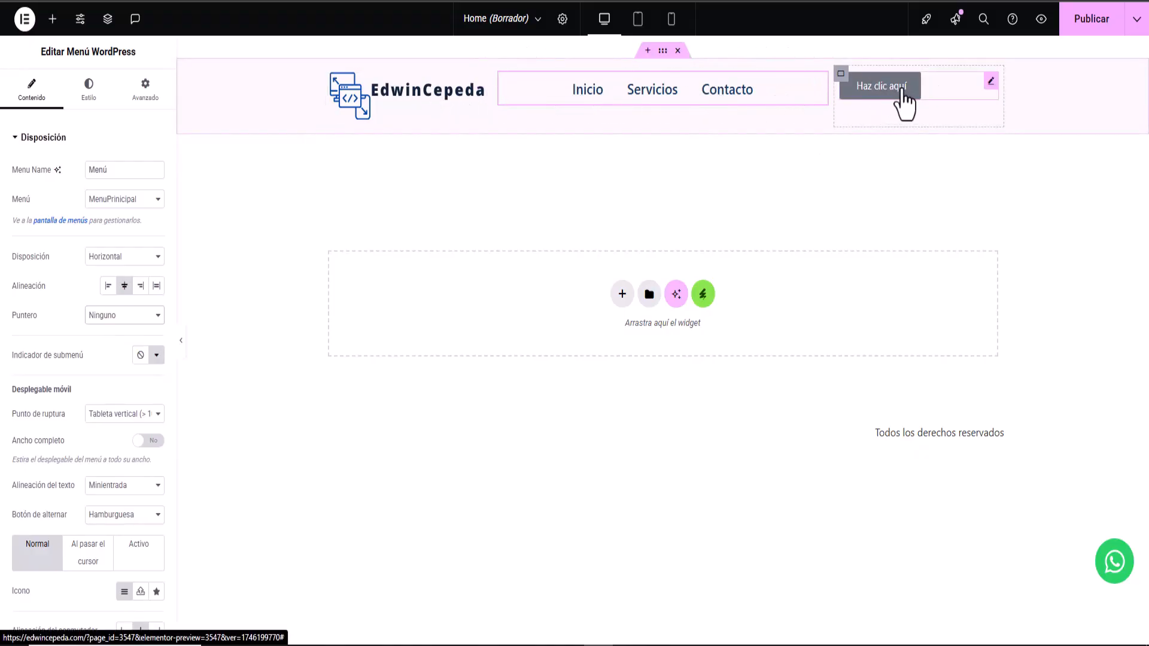
- Set the header container's Relleno (padding) to 0 on all sides
click(663, 52)
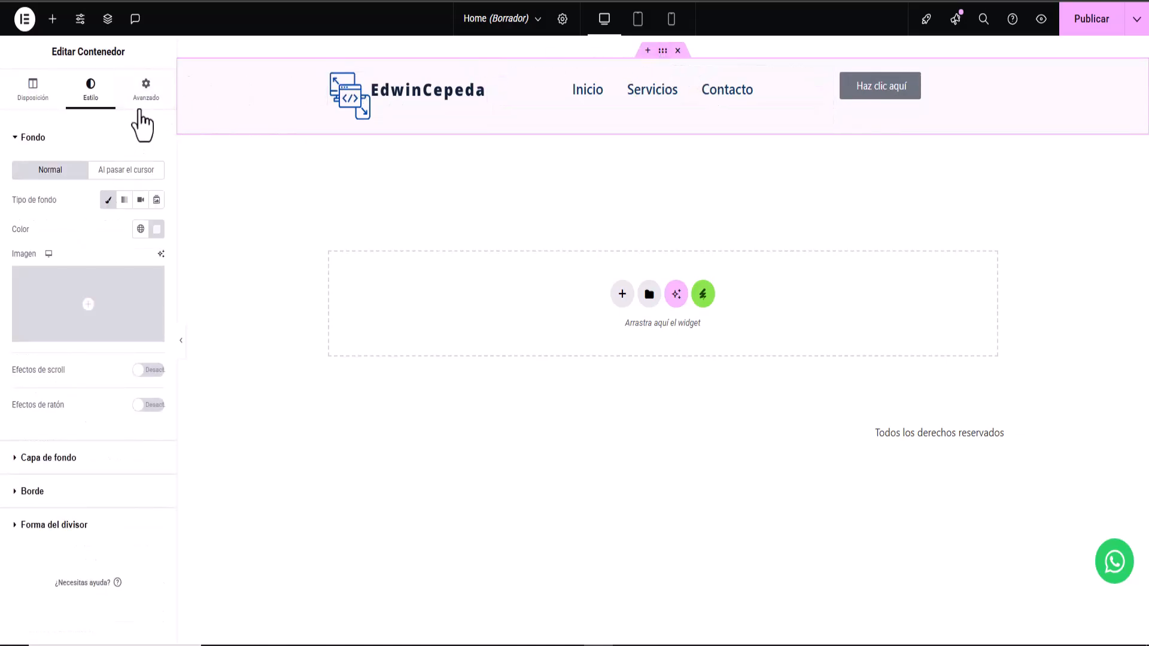
click(146, 95)
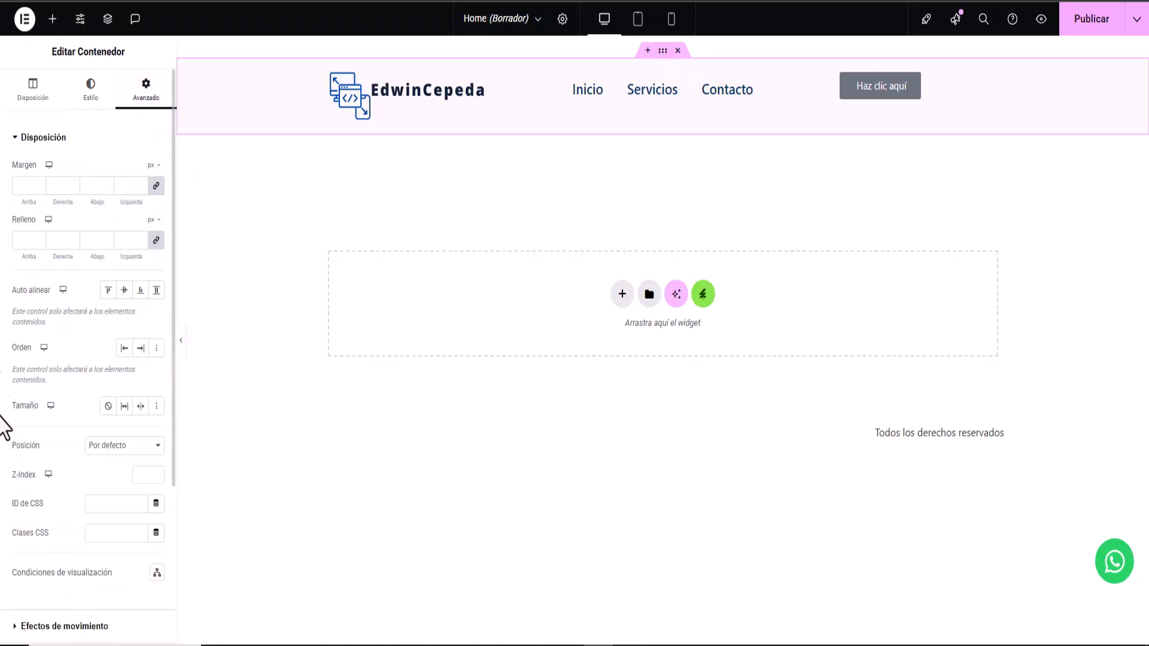
click(157, 240)
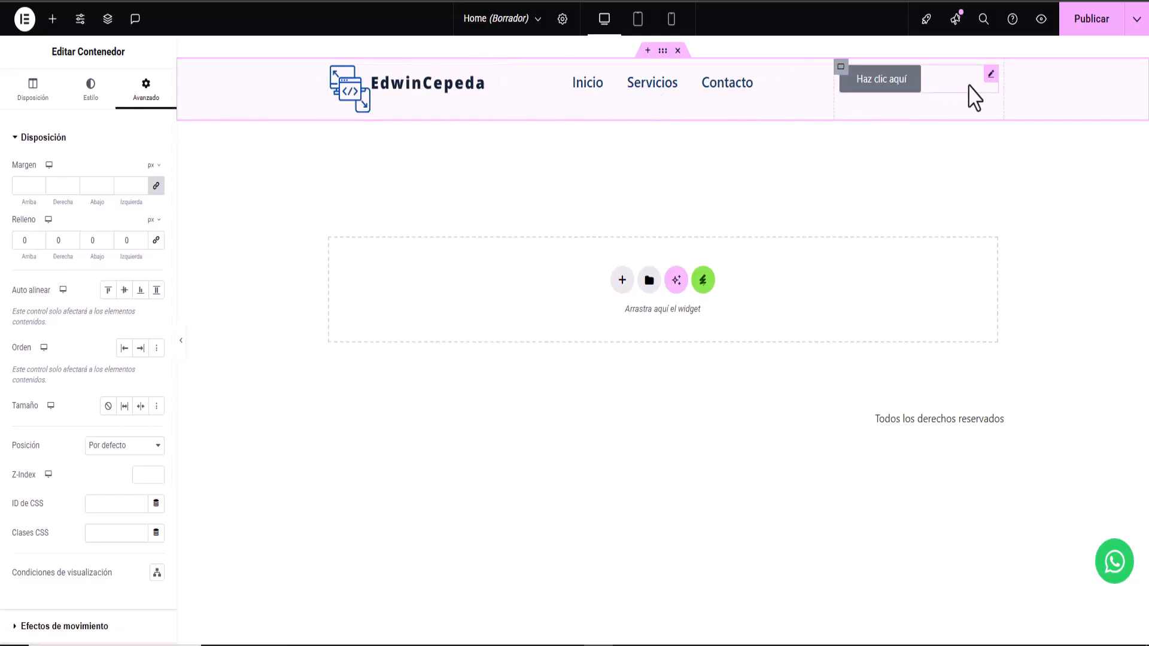
click(911, 101)
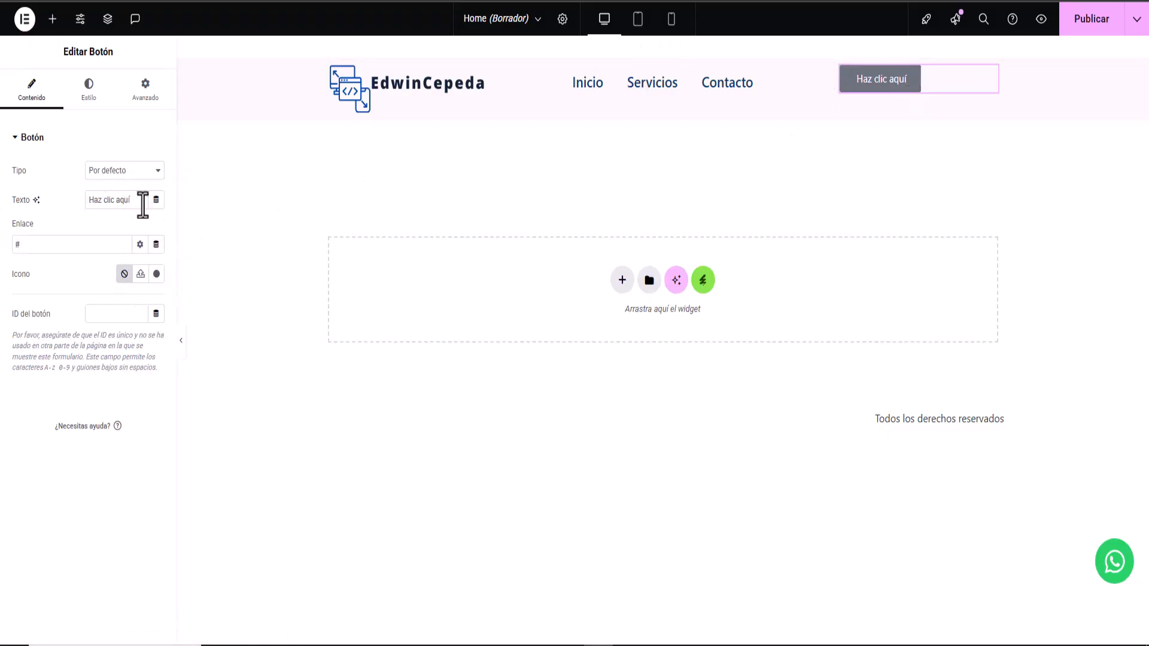
- Change the header button label to 'Solicita tu Presupuesto' and compare against the mockup
drag(142, 205, 46, 212)
right_click(93, 205)
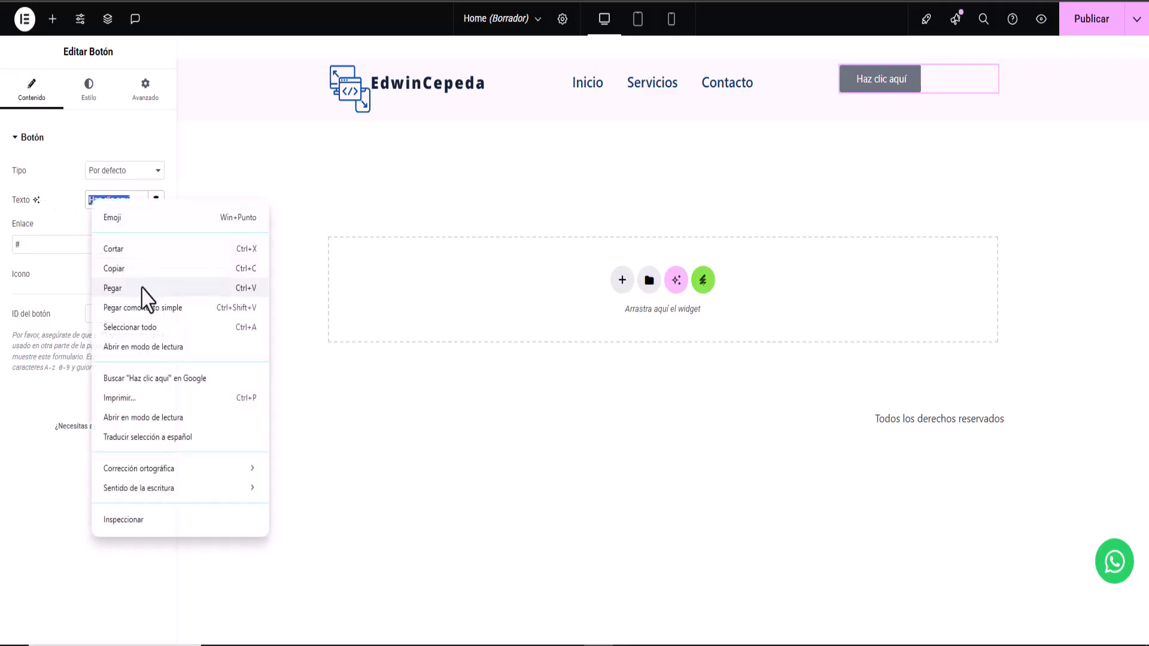
click(142, 288)
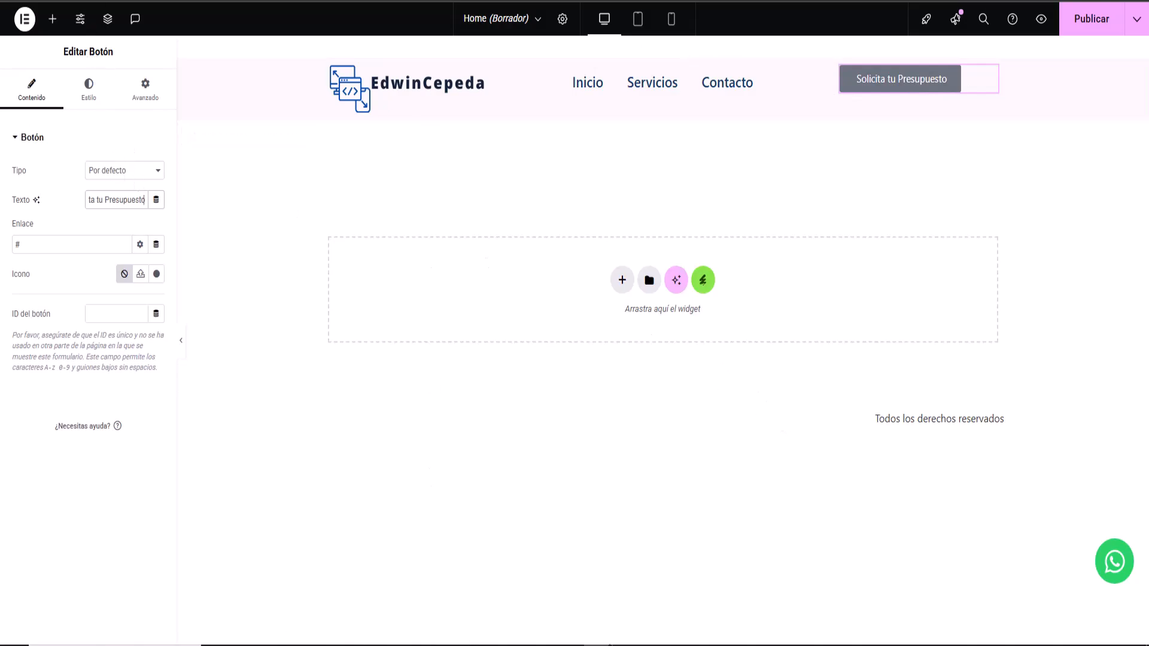
click(627, 645)
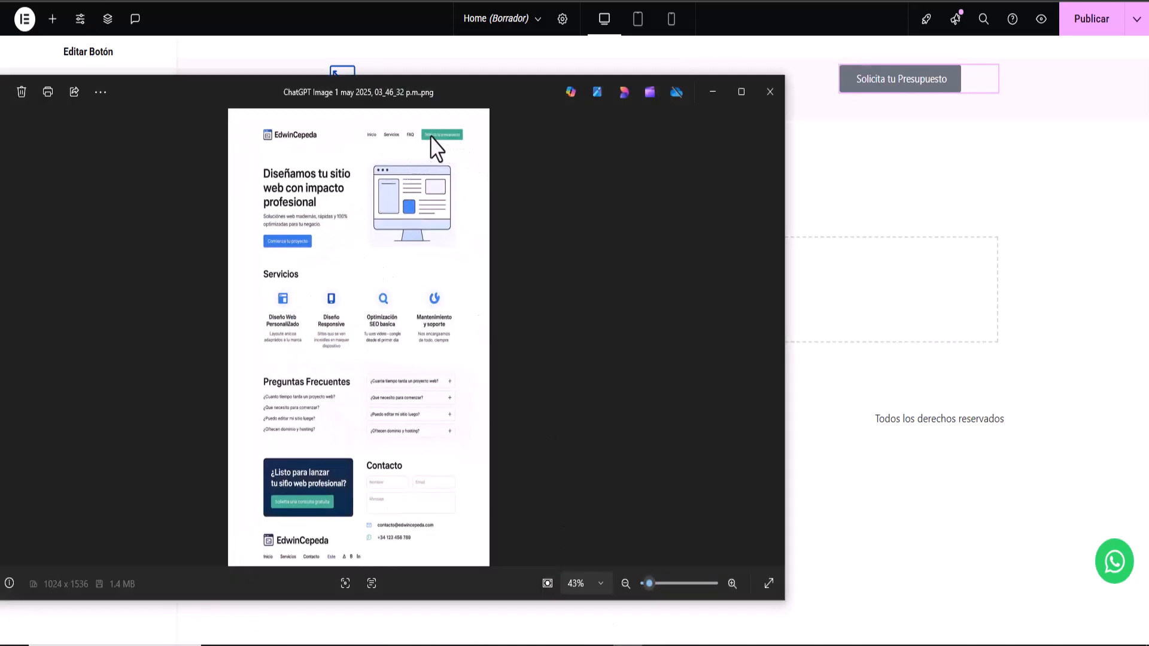
click(713, 92)
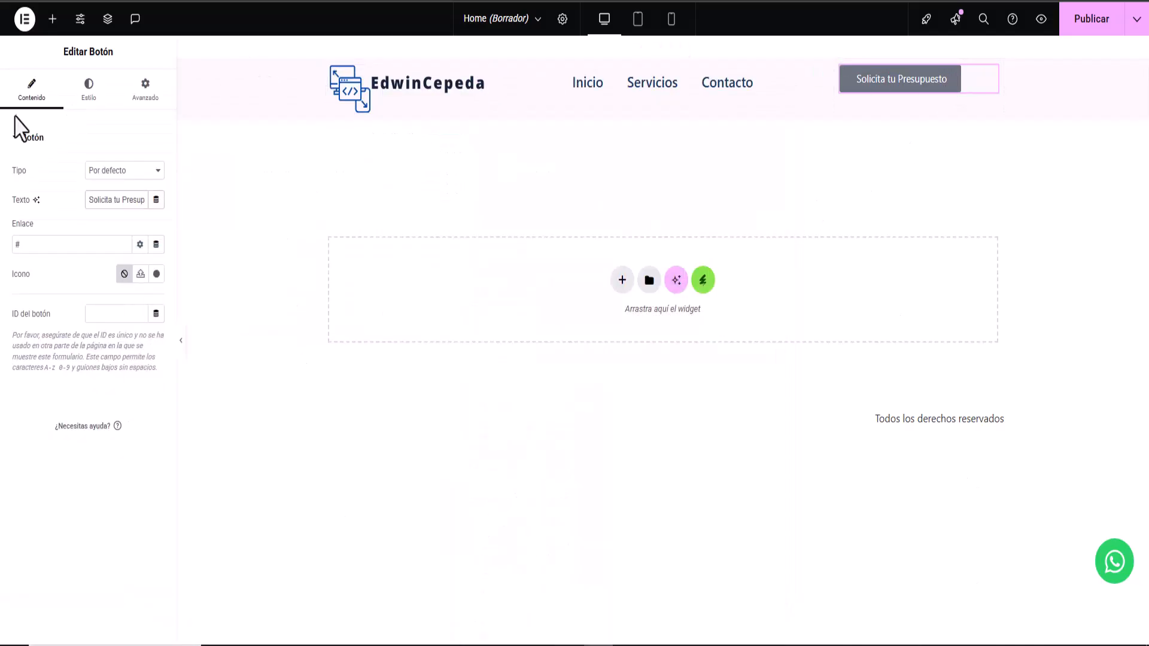
- Give the header button a #45BB9B green background colour
click(81, 96)
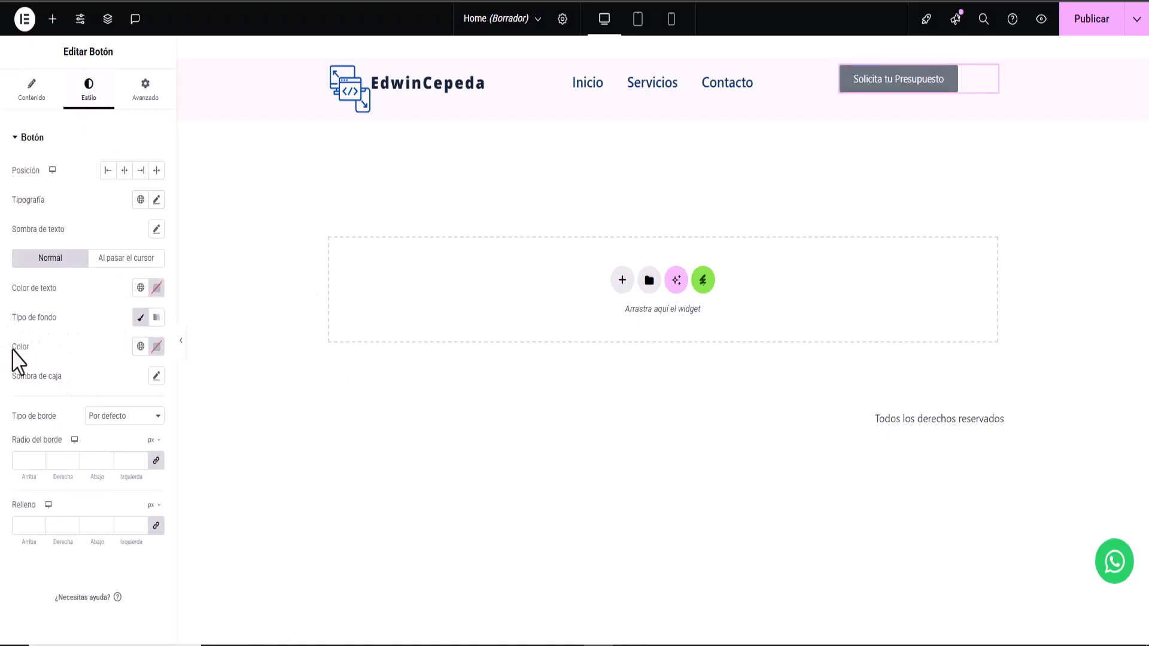
click(156, 349)
right_click(124, 548)
click(161, 296)
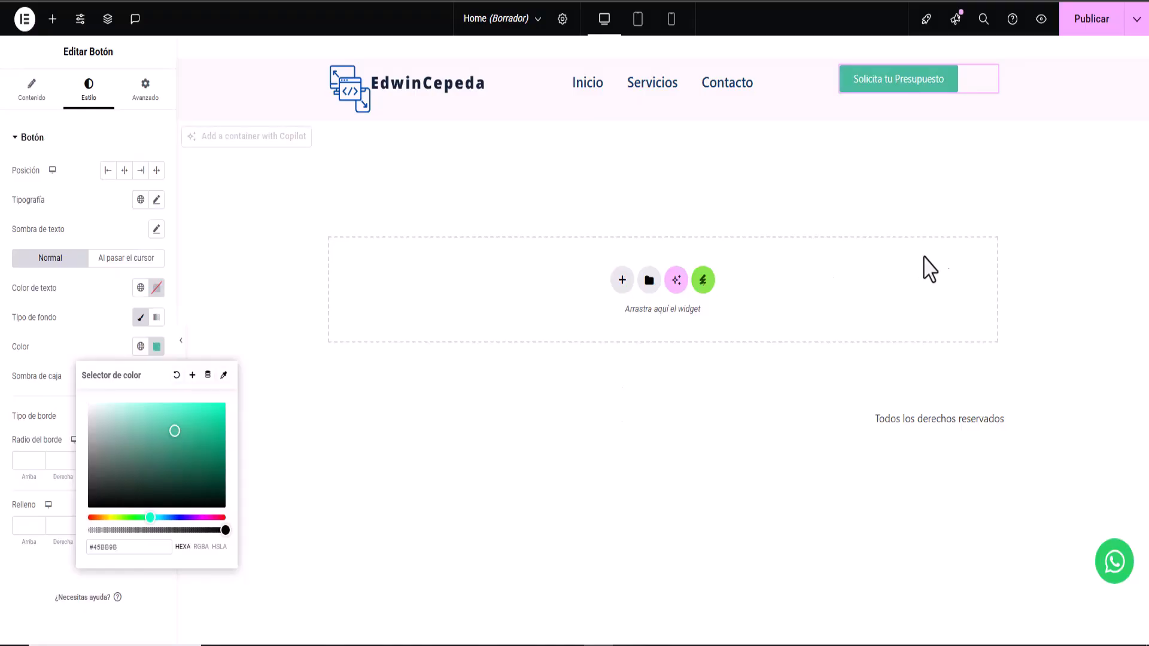
click(98, 238)
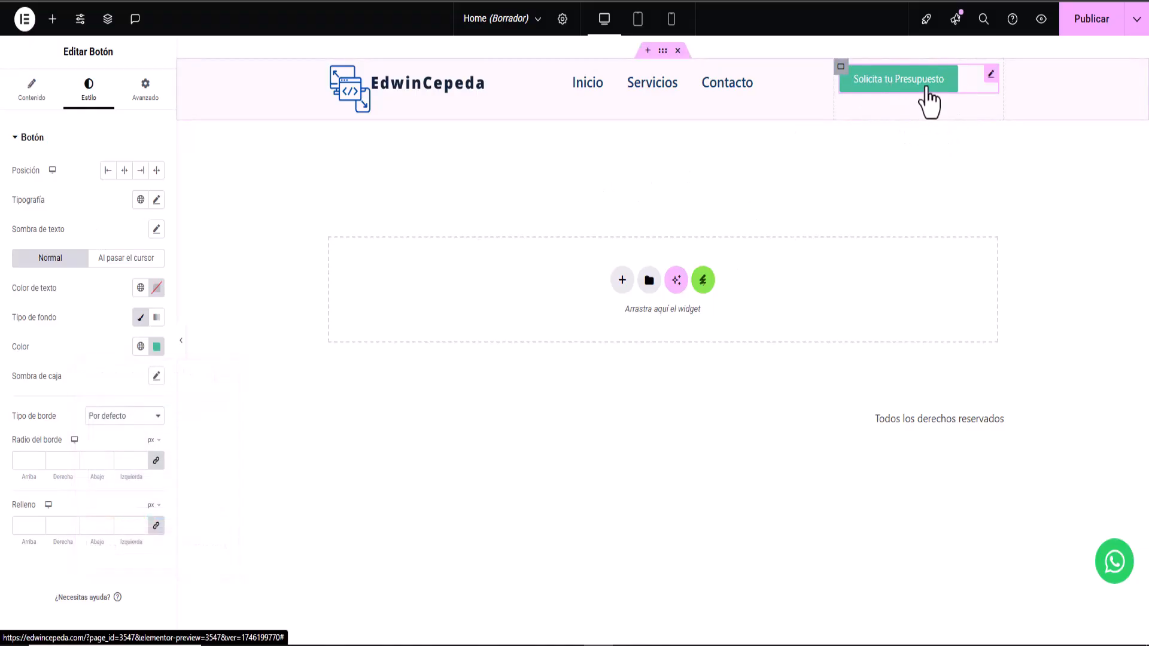
- Set the button's hover animation to Pulse
click(118, 263)
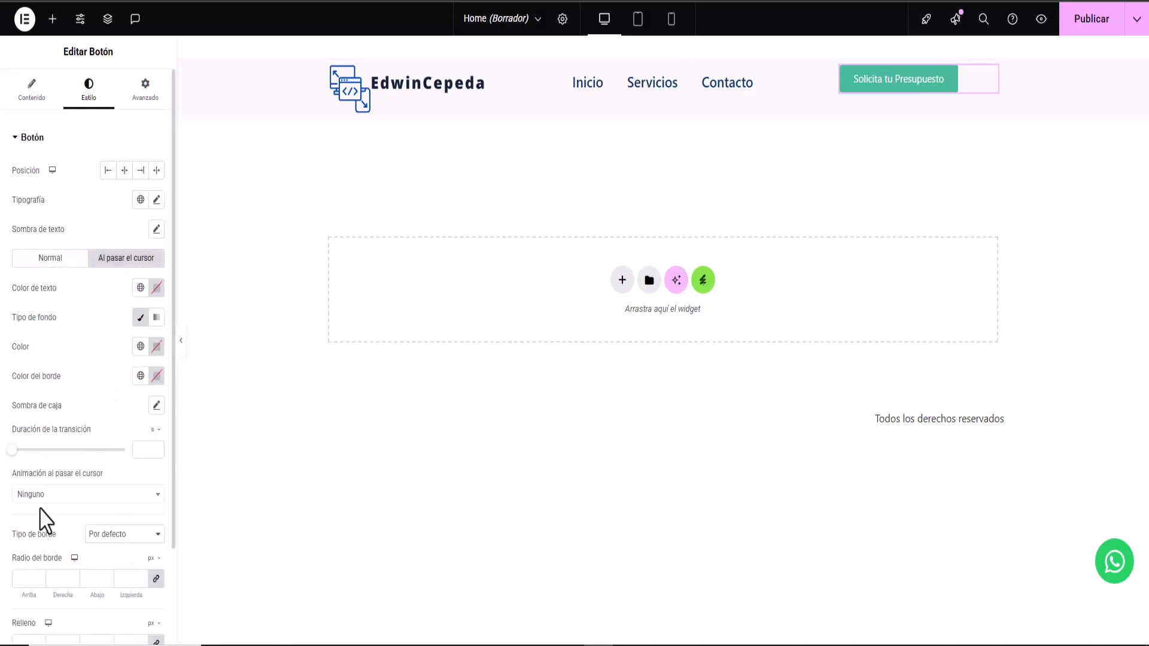
click(76, 497)
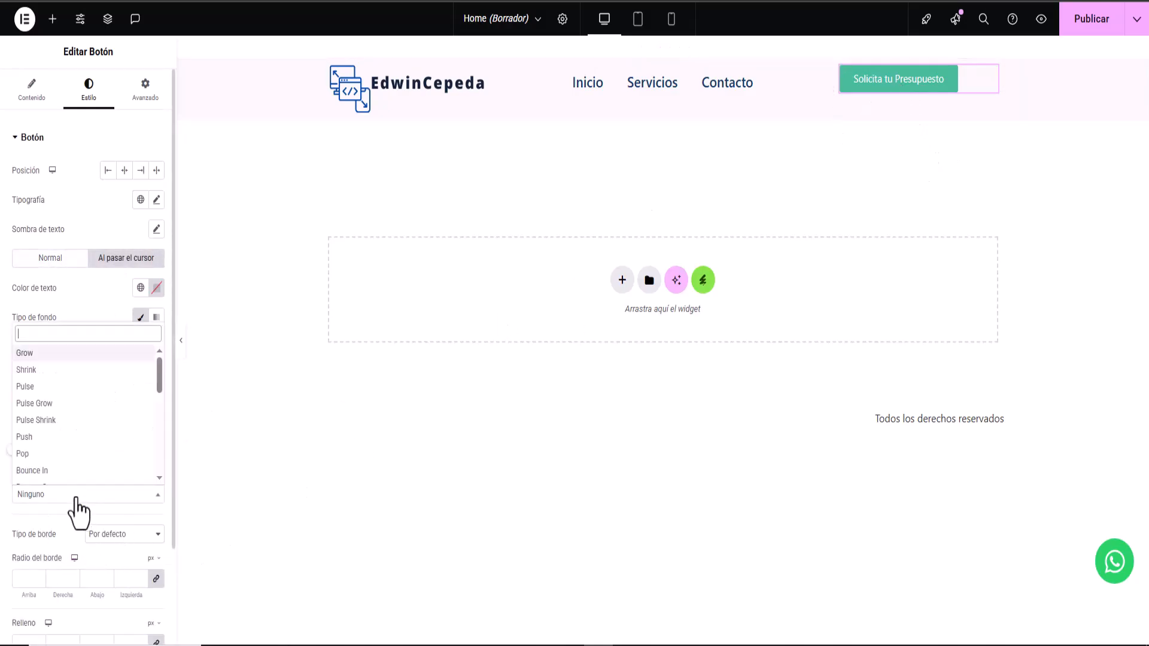
click(56, 387)
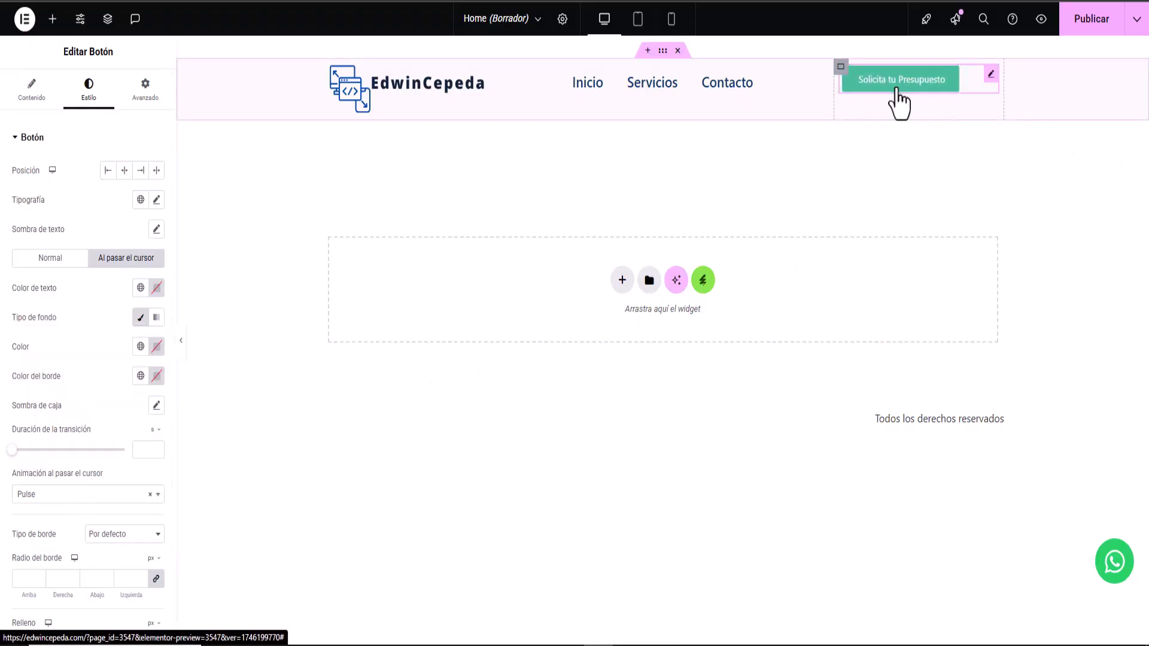
- Set the header container's Alinear elementos to Centro in the Disposición settings
click(662, 51)
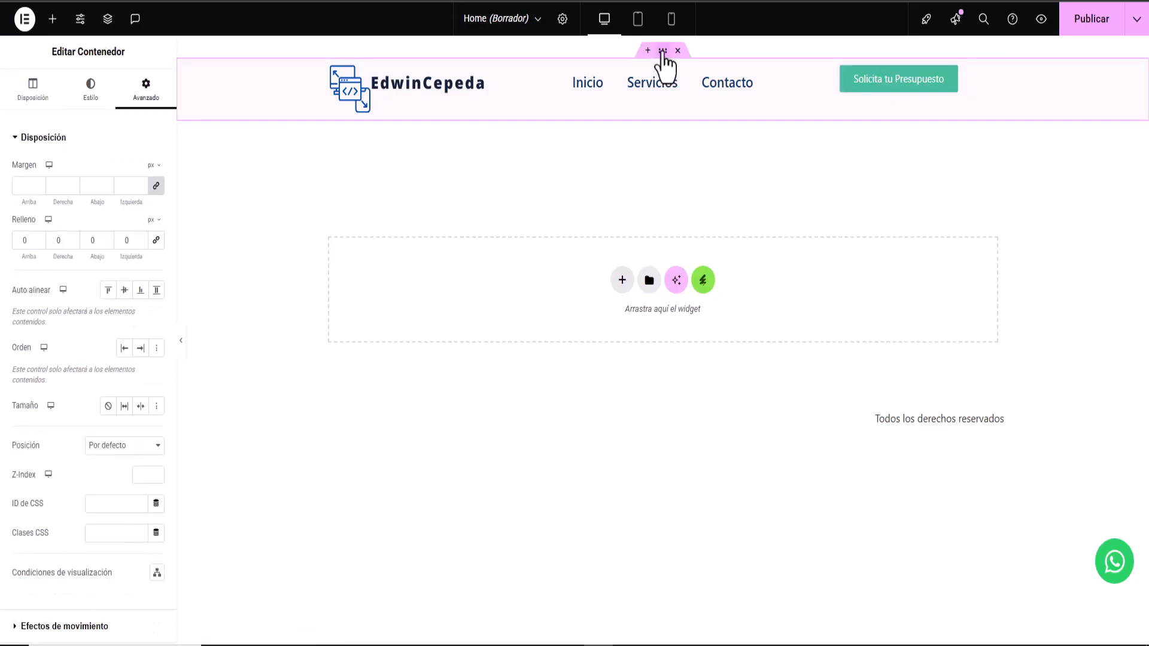
click(28, 96)
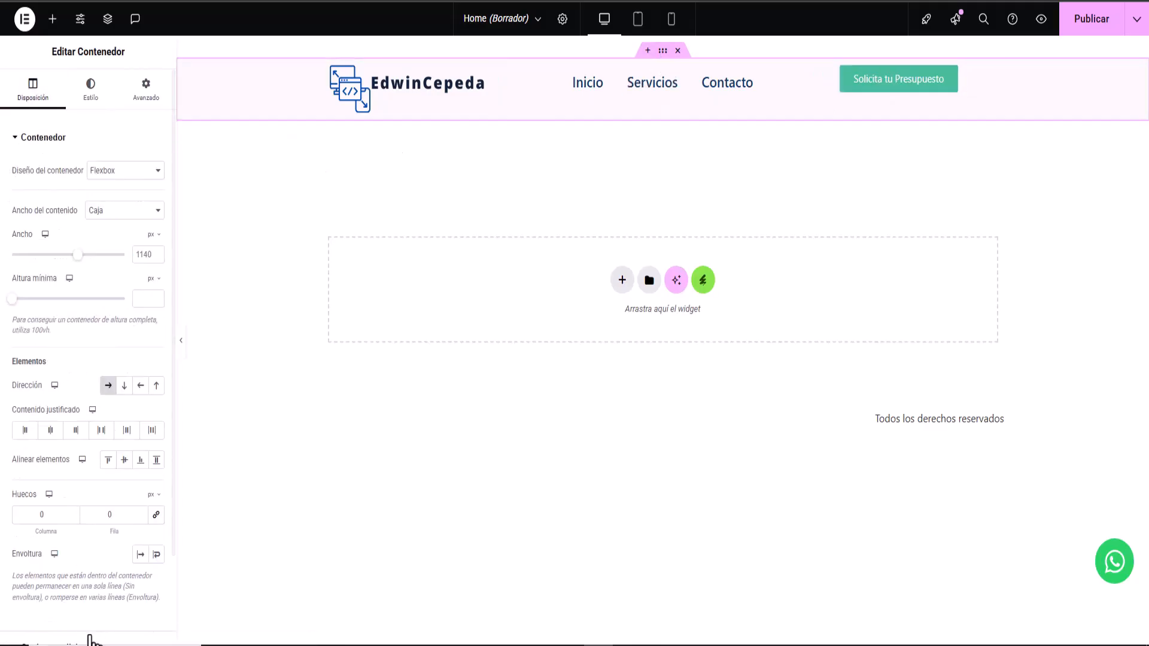
click(122, 465)
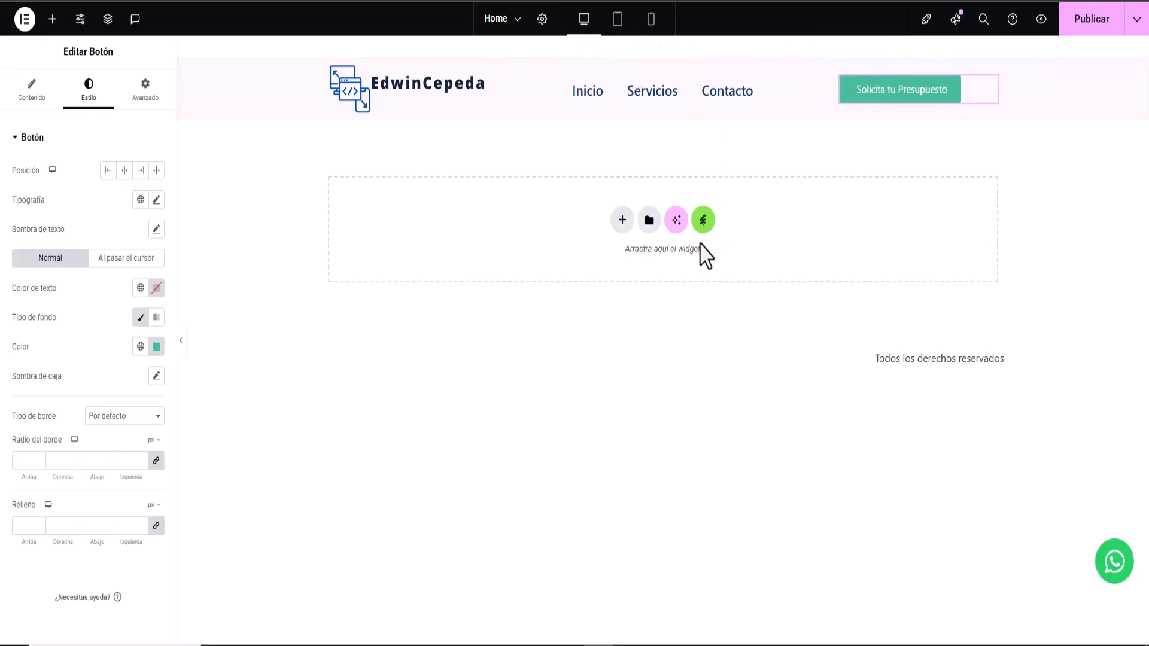
- Switch the Home page layout to Lienzo de Elementor, publish it, and bring up the mockup image
click(542, 19)
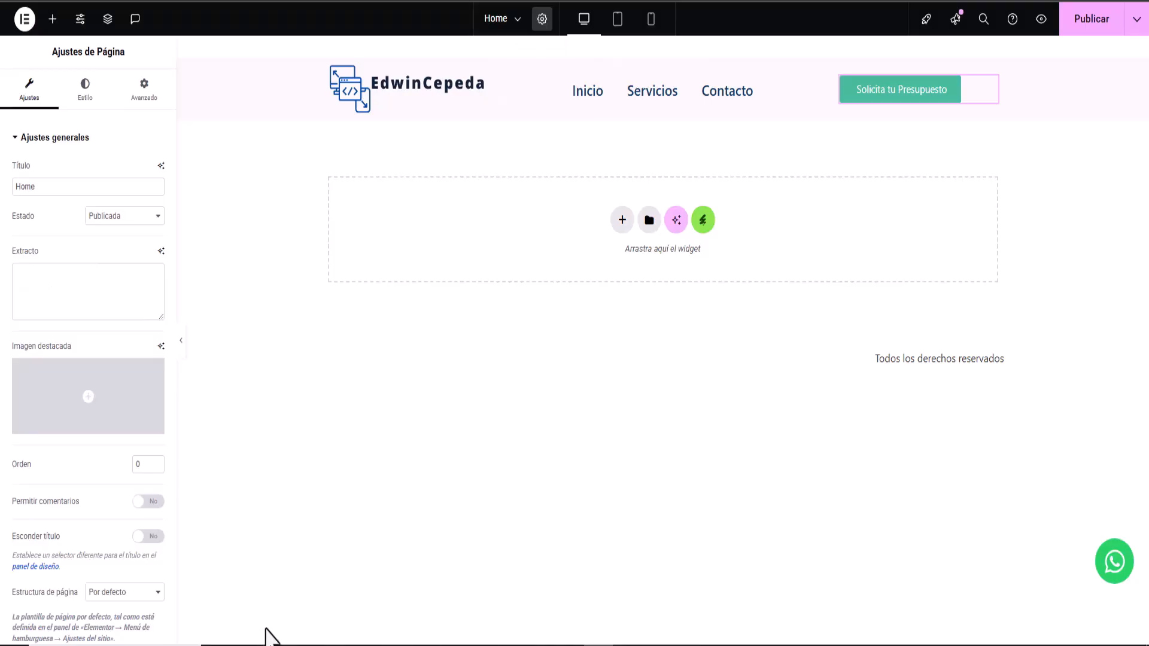
click(117, 594)
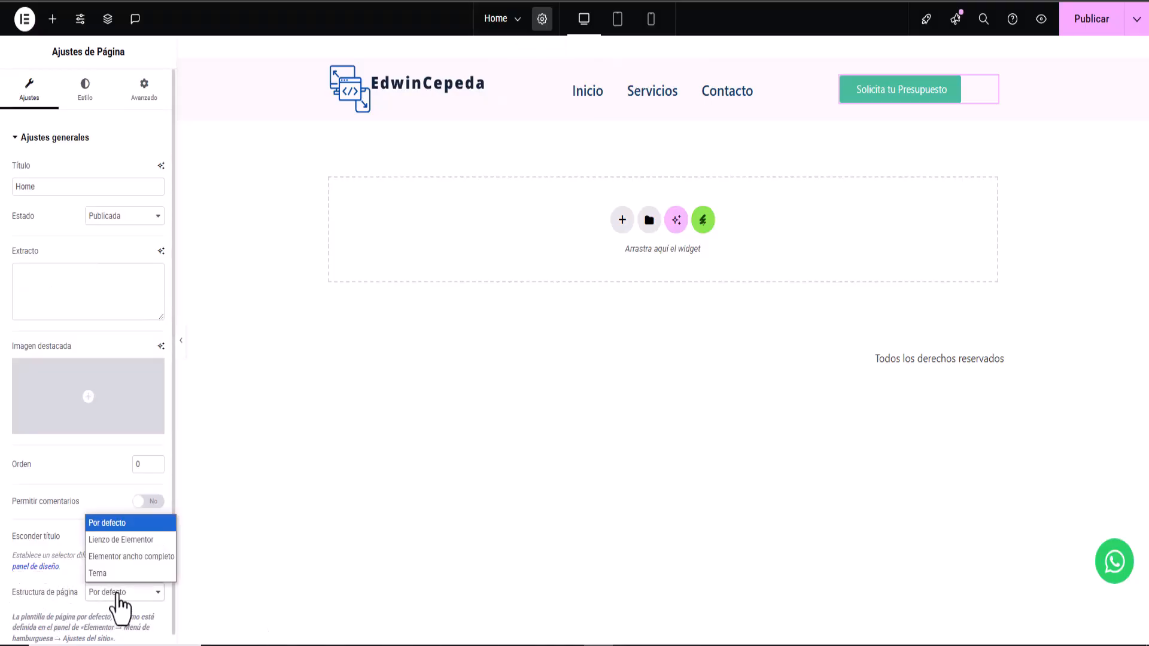
click(136, 543)
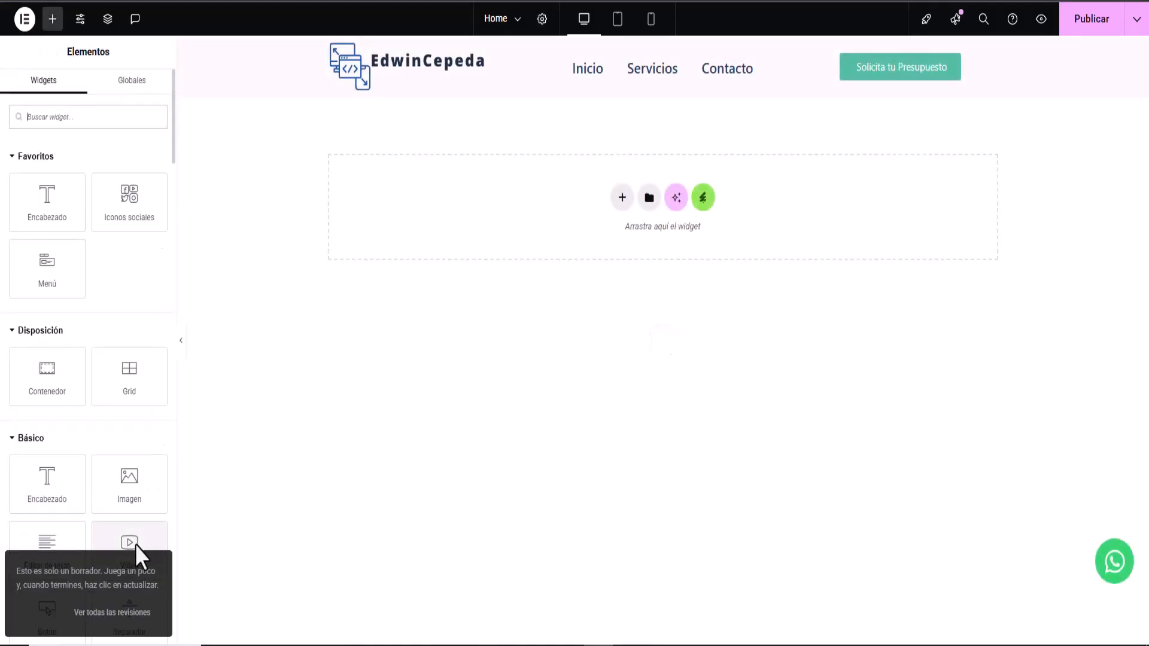
click(1095, 30)
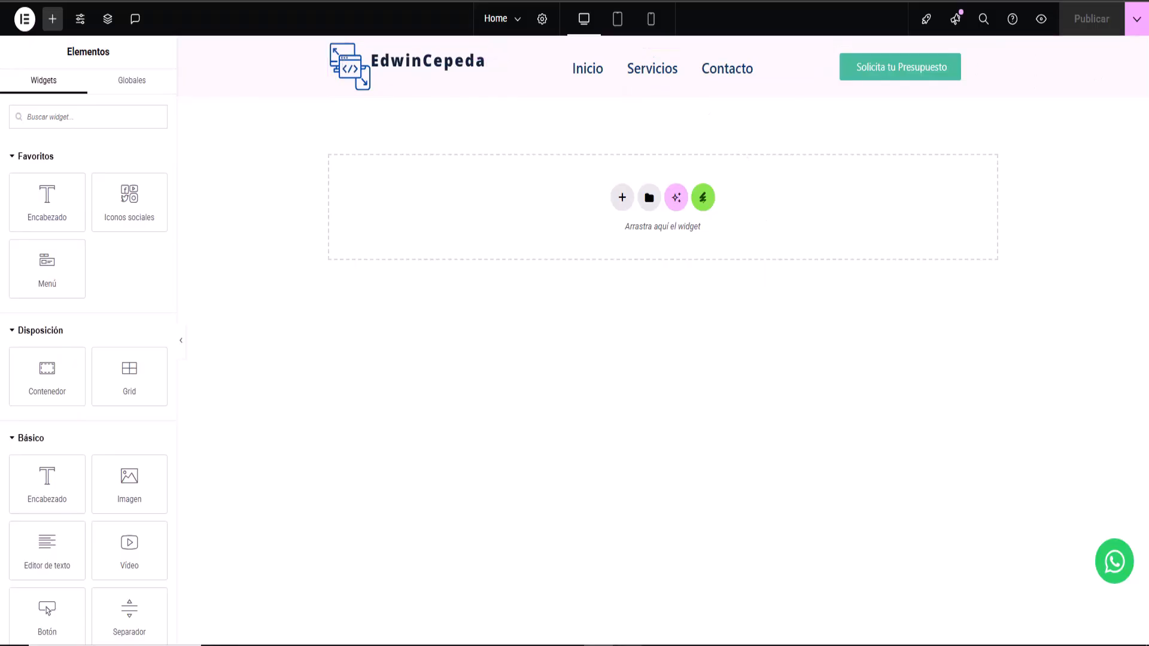
click(627, 645)
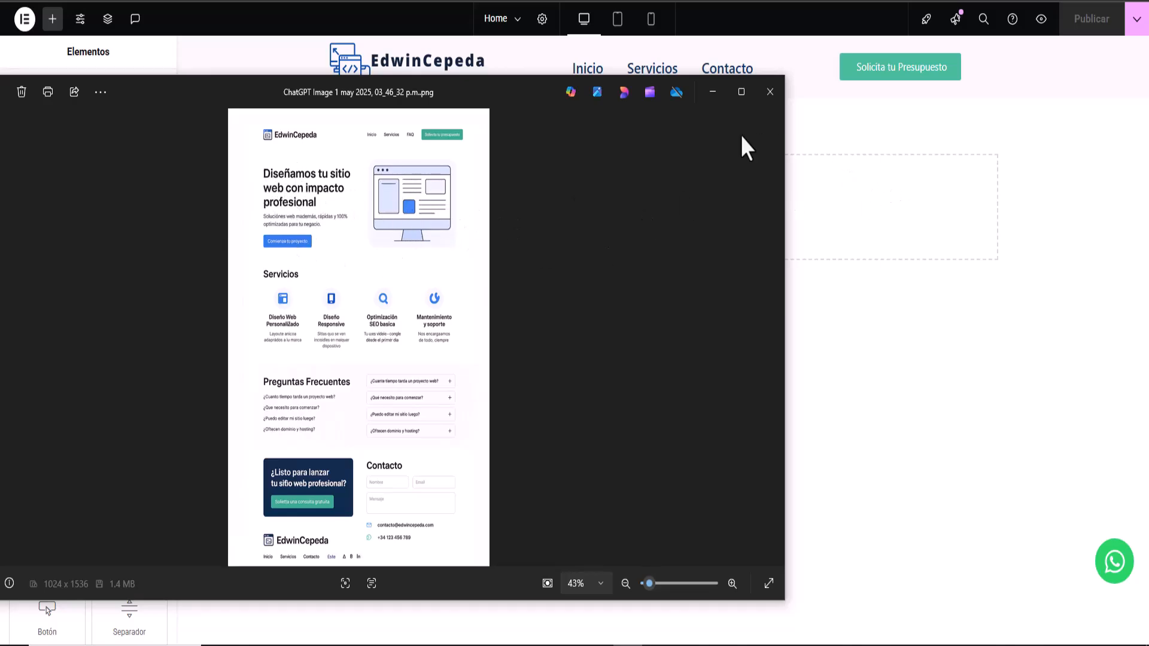
- Add a new two-column flexbox container below the header
click(713, 92)
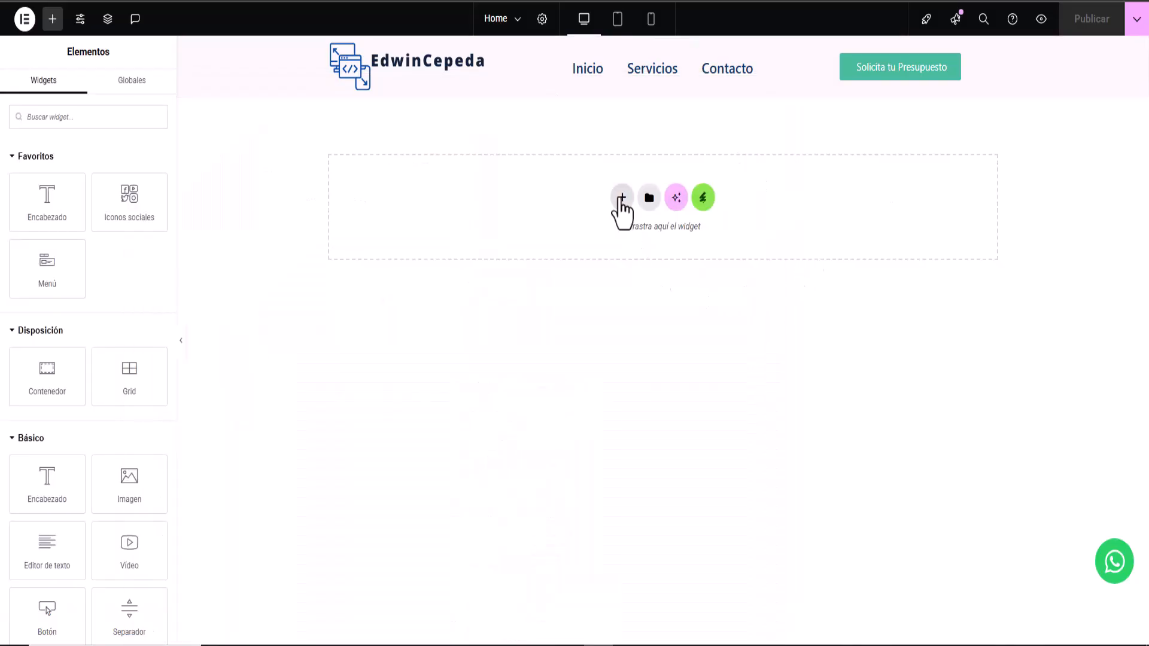
click(621, 196)
click(624, 257)
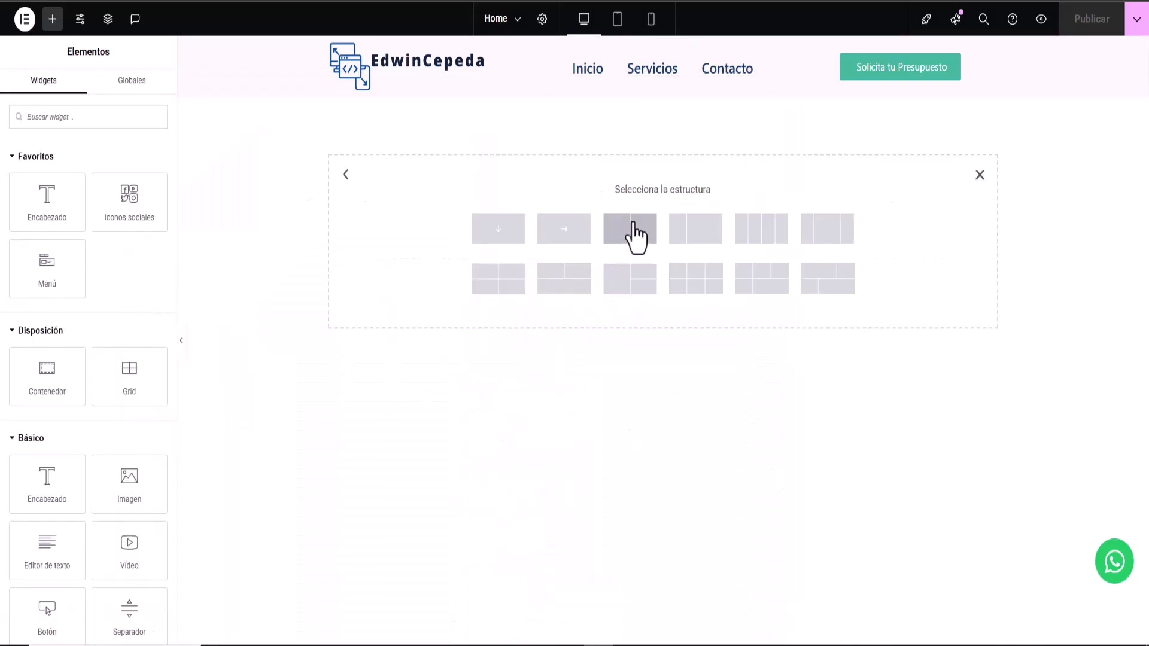
click(630, 228)
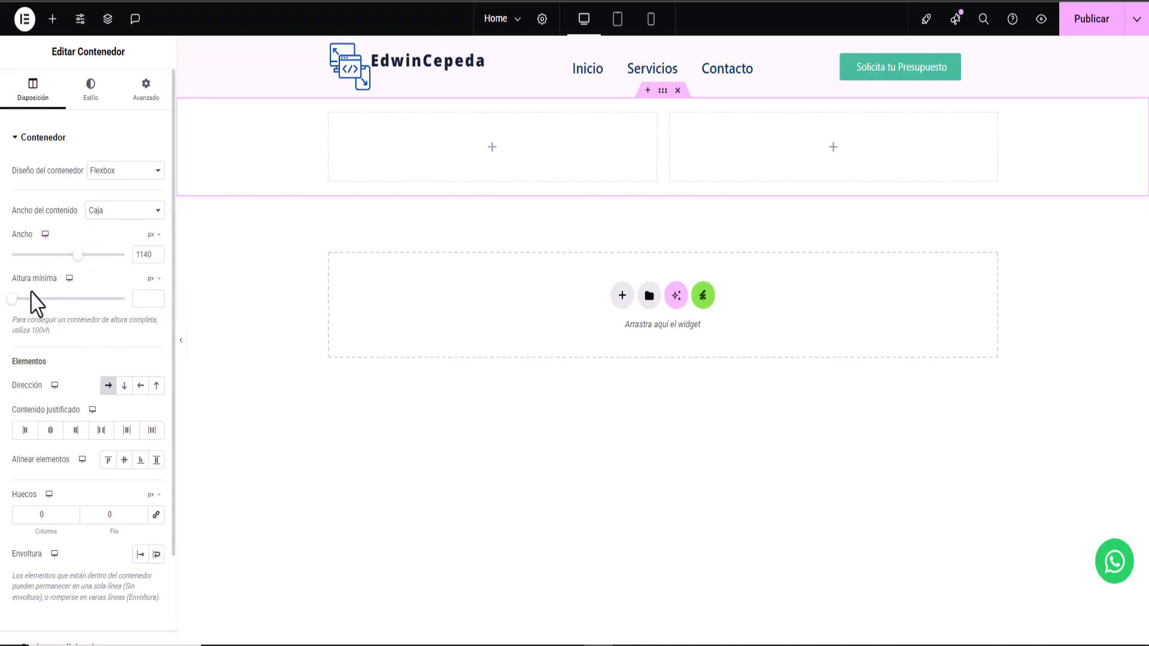
- Set the container's minimum height to 550 px
drag(12, 299, 56, 299)
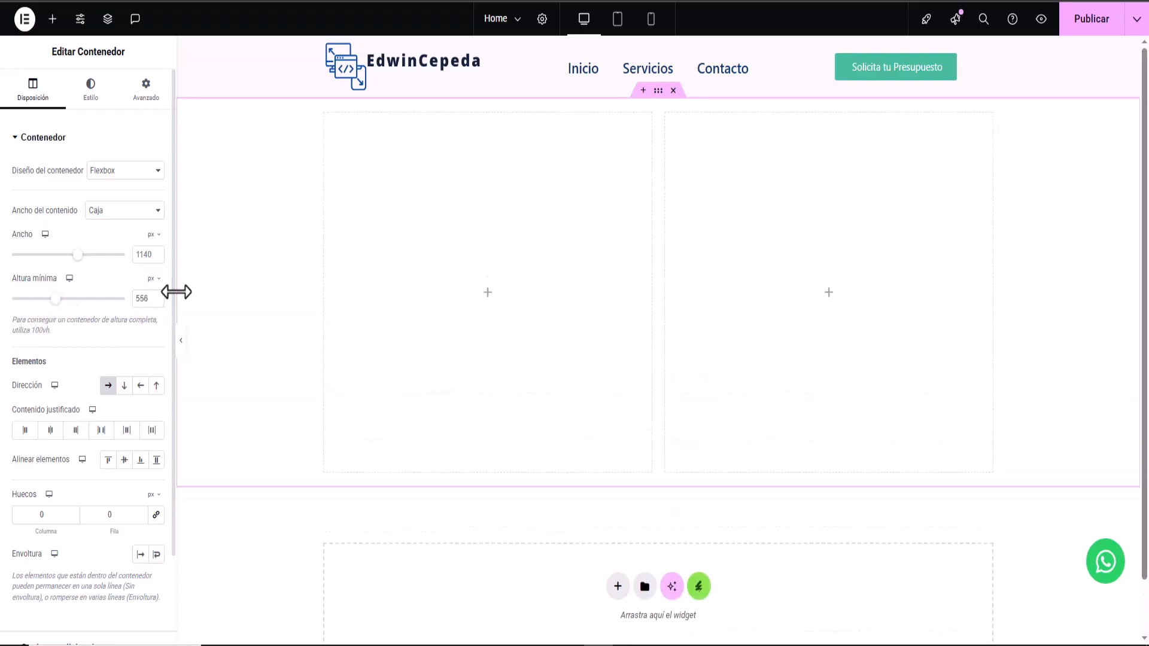
drag(152, 299, 120, 303)
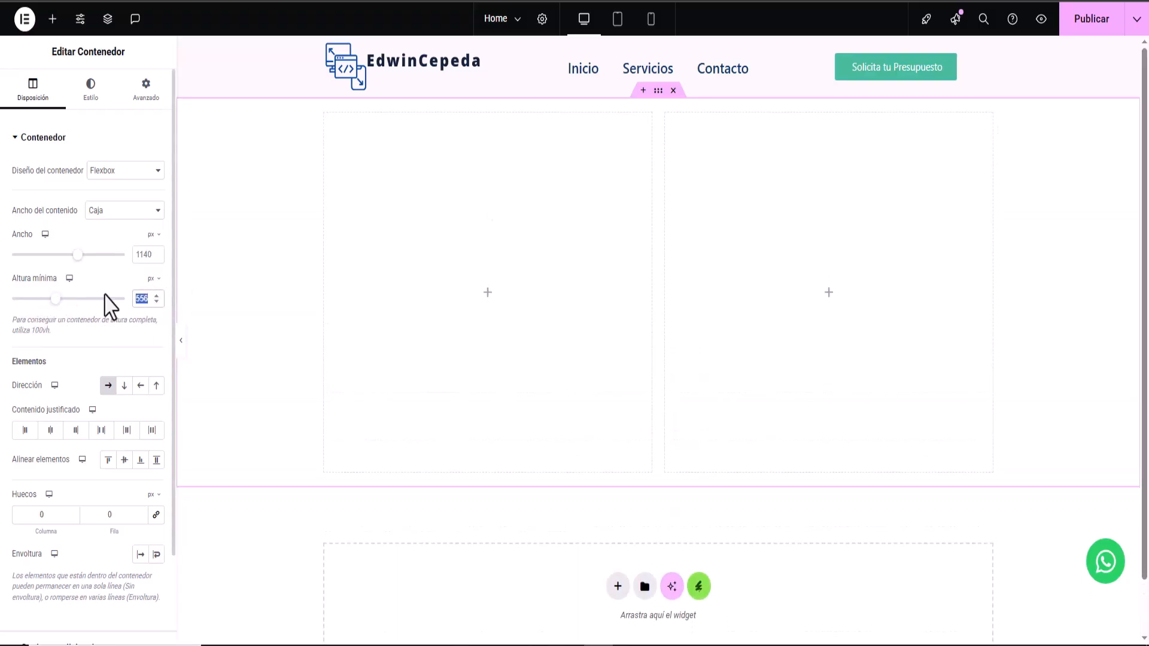
text(600)
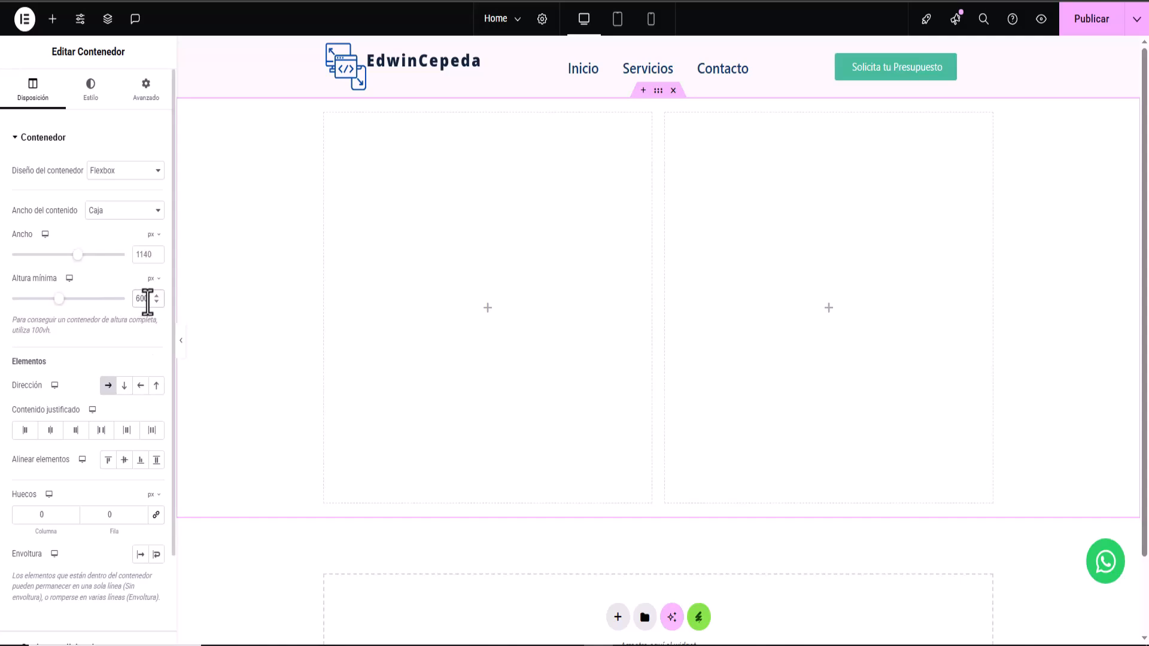
key(BackSpace)
key(BackSpace)
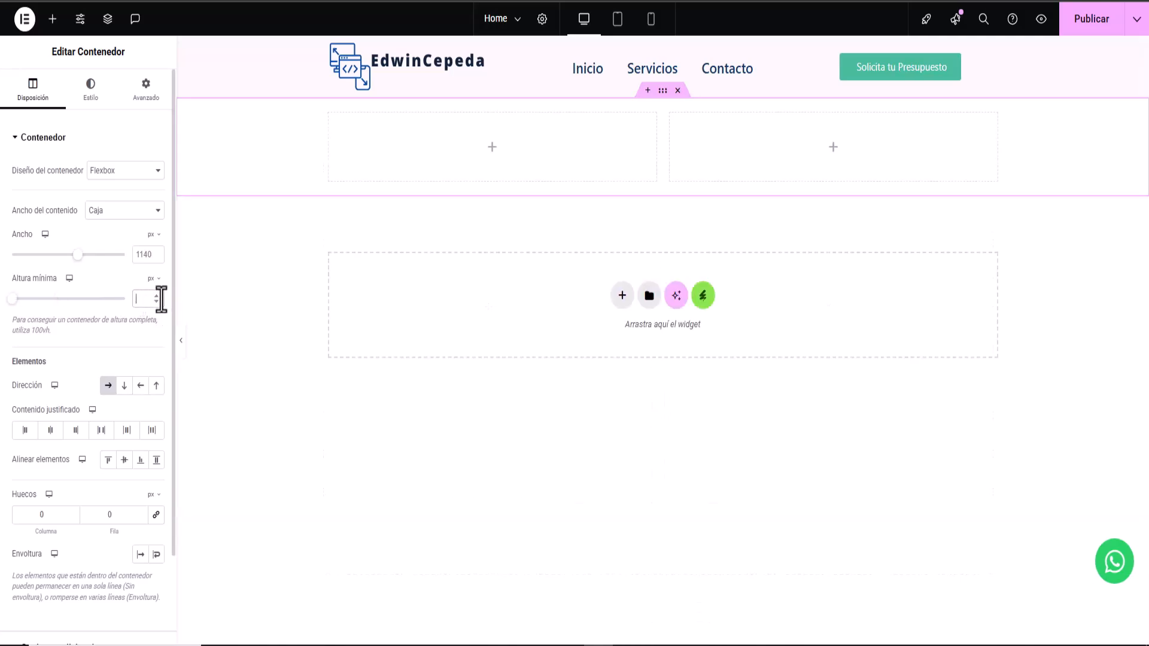
text(0)
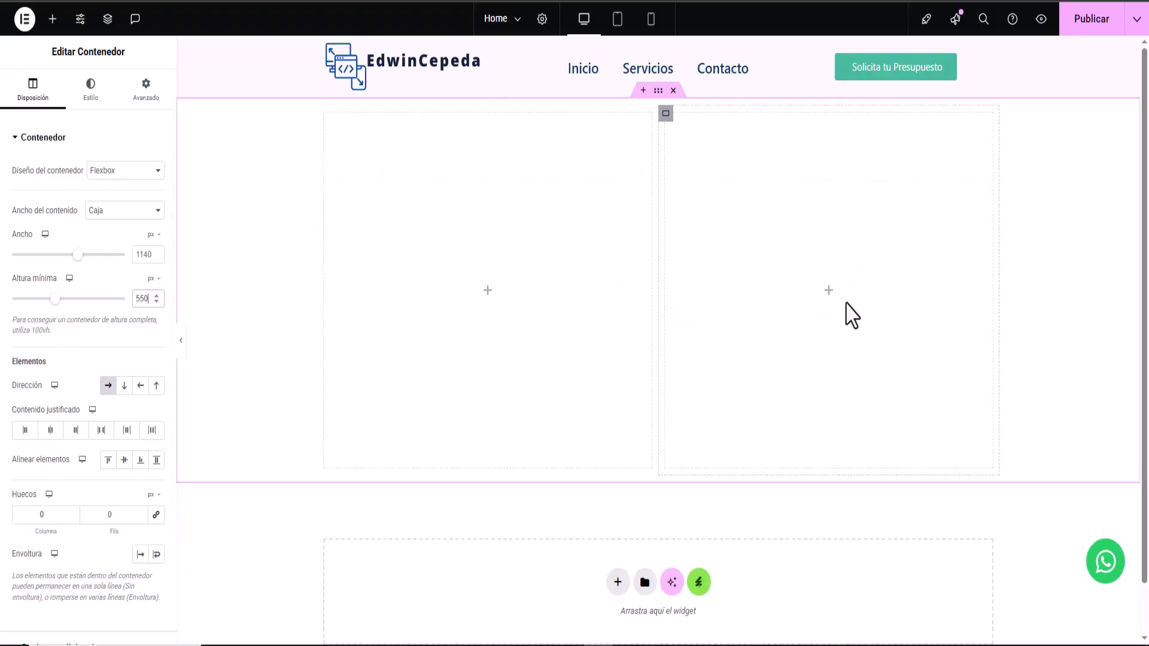
- Give the section a classic background using the desk-and-monitors photo
click(92, 96)
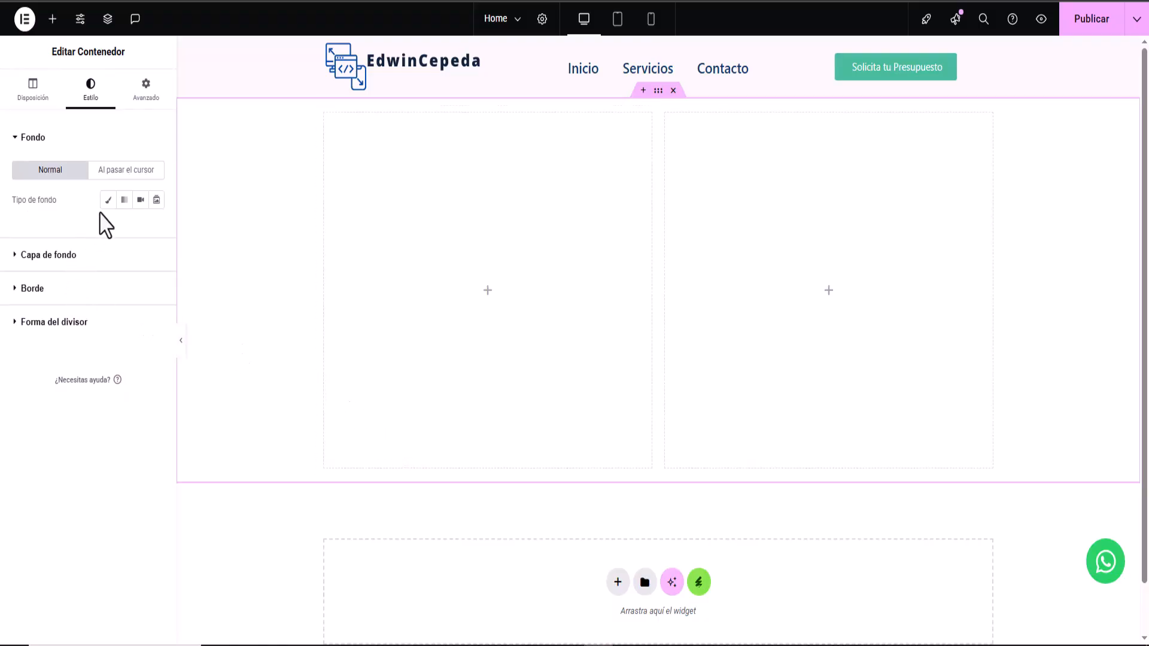
click(108, 201)
click(91, 314)
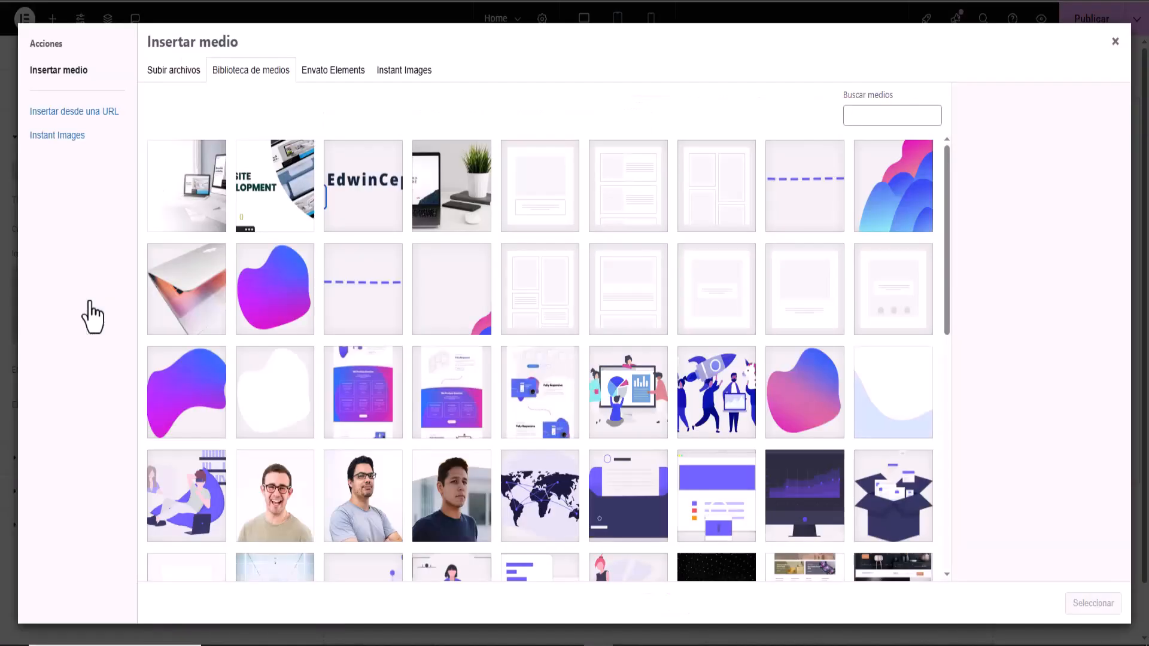
click(192, 217)
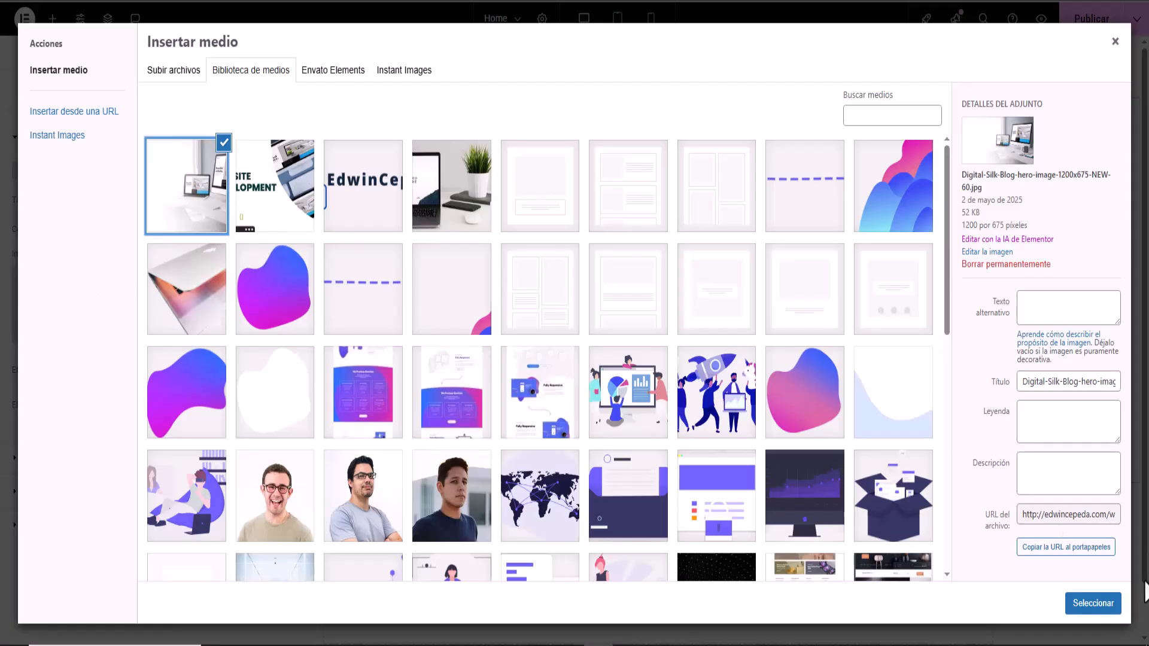
click(1097, 606)
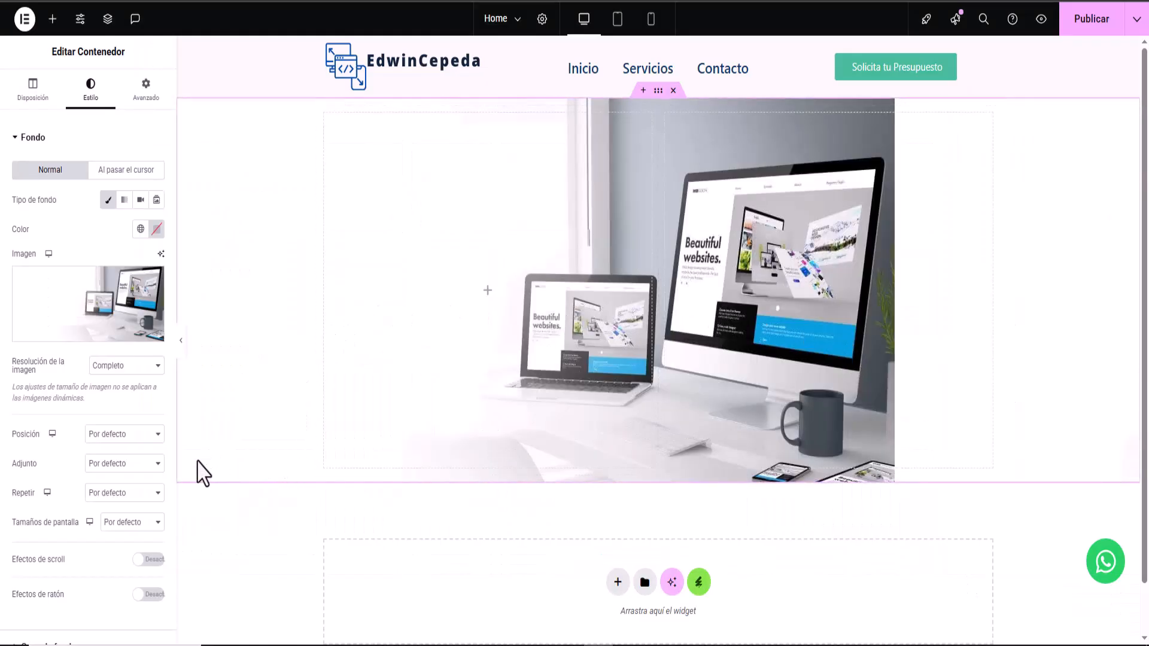
- Set the background to Centro derecha, No repetir, and default size
click(111, 437)
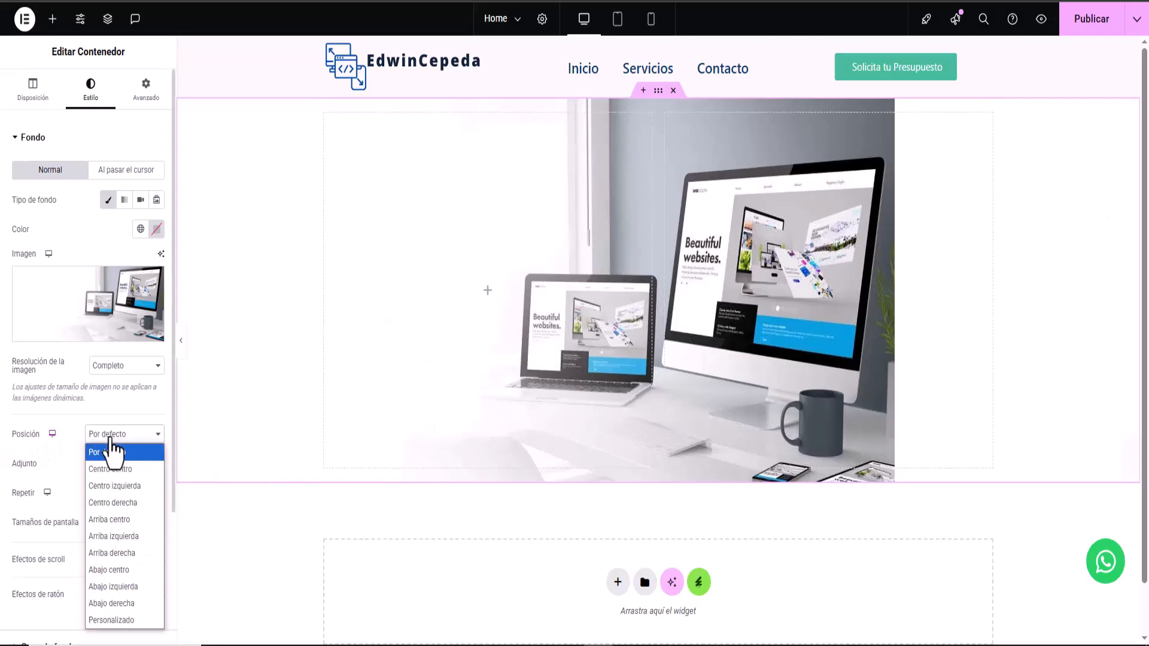
click(120, 503)
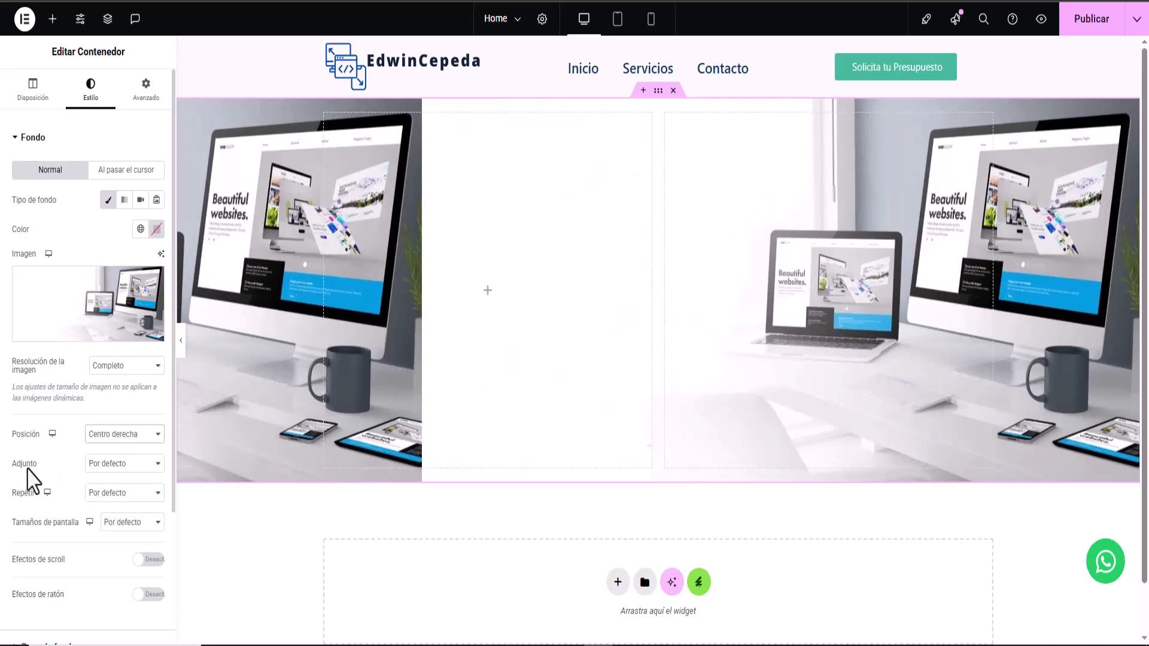
click(106, 465)
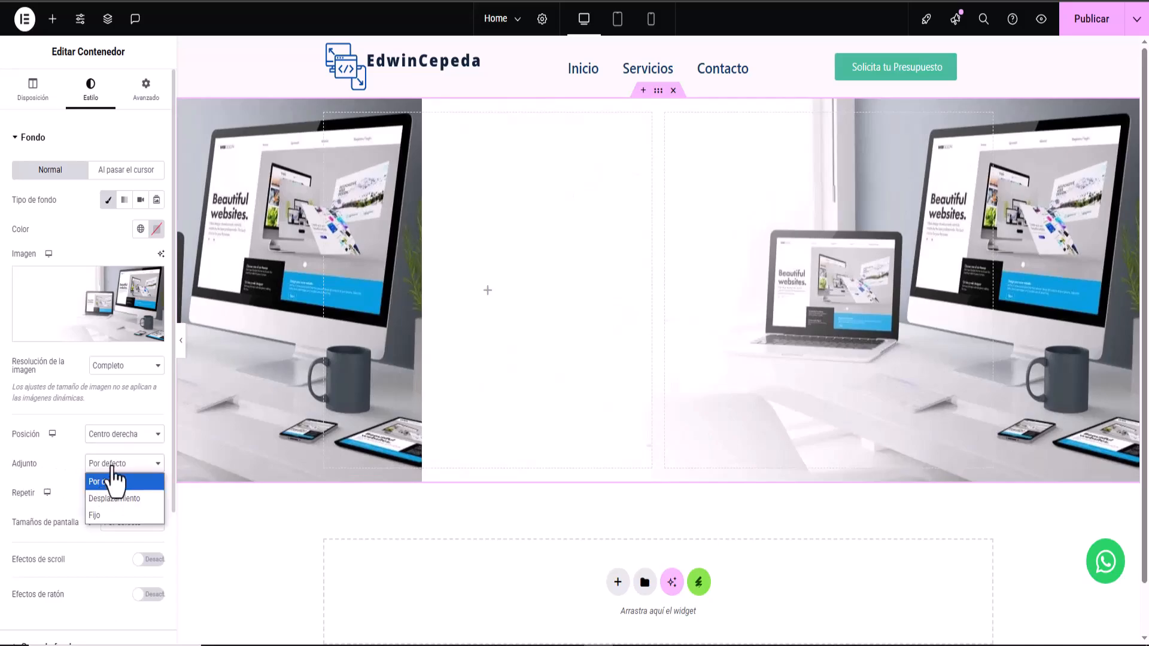
click(115, 482)
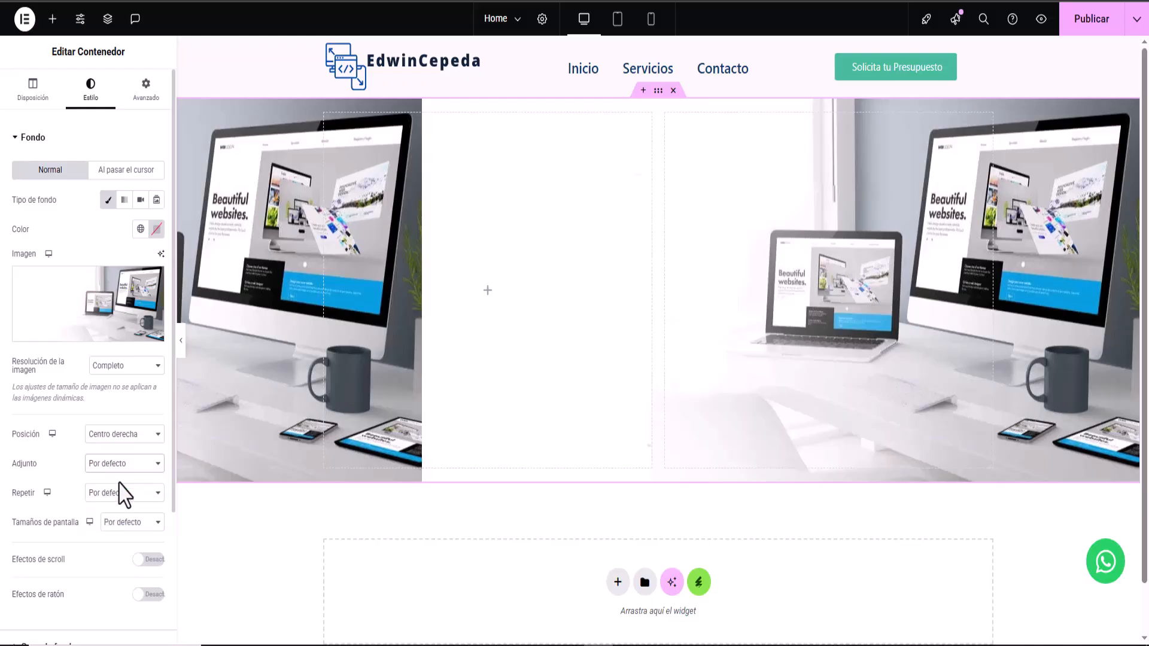
click(109, 494)
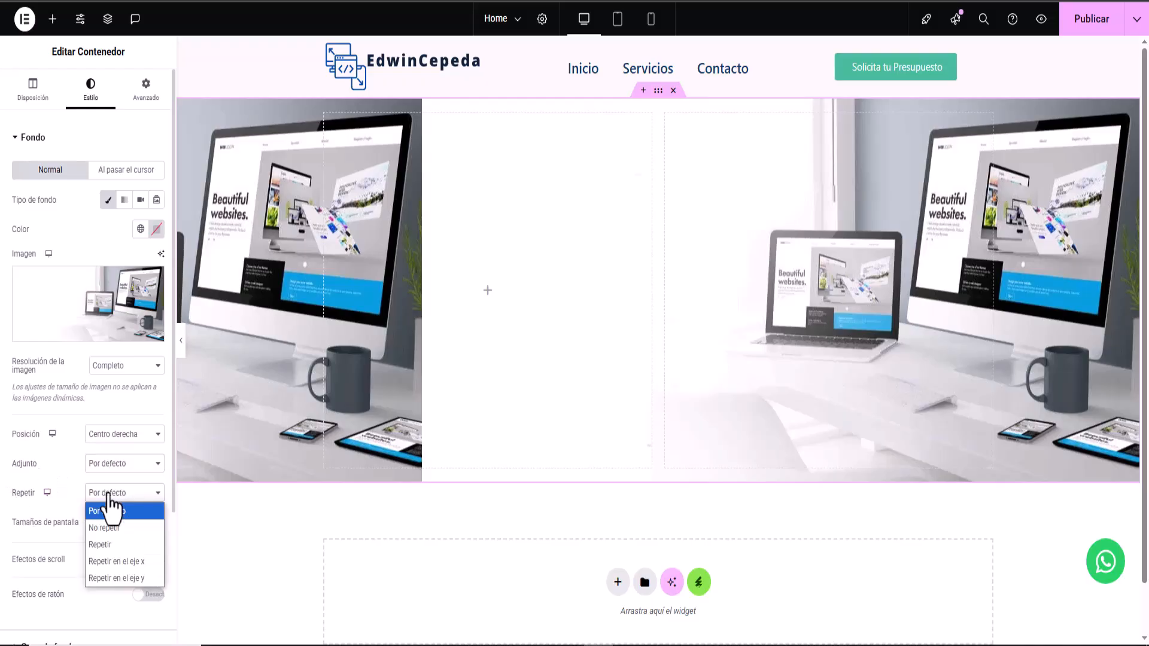
click(105, 528)
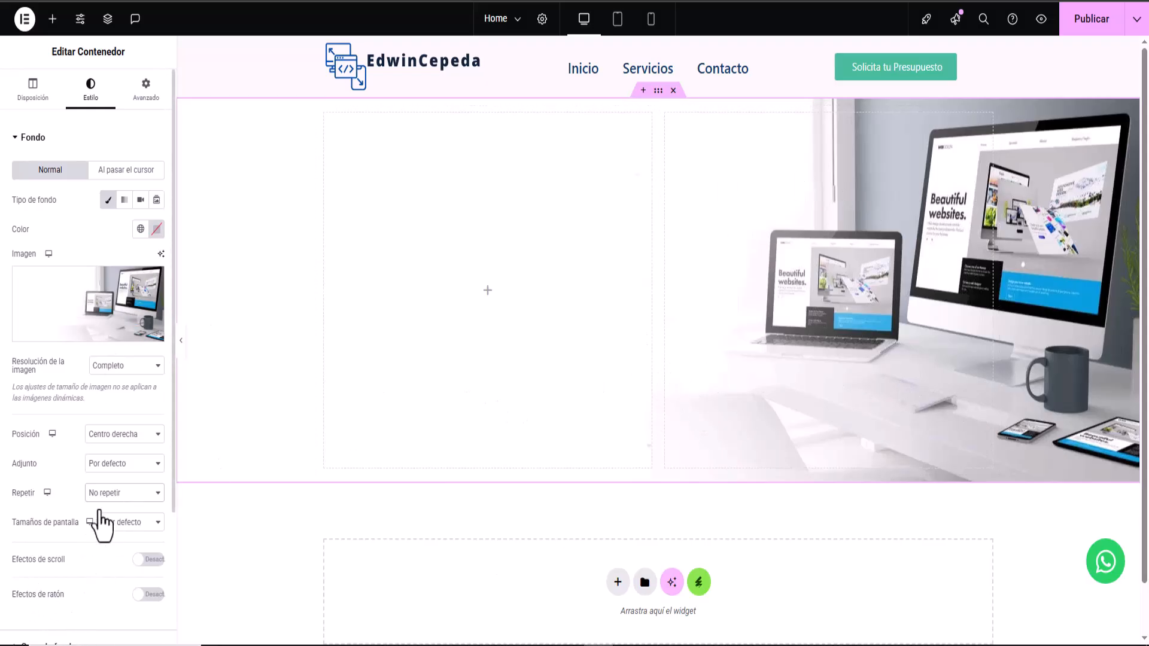
click(125, 499)
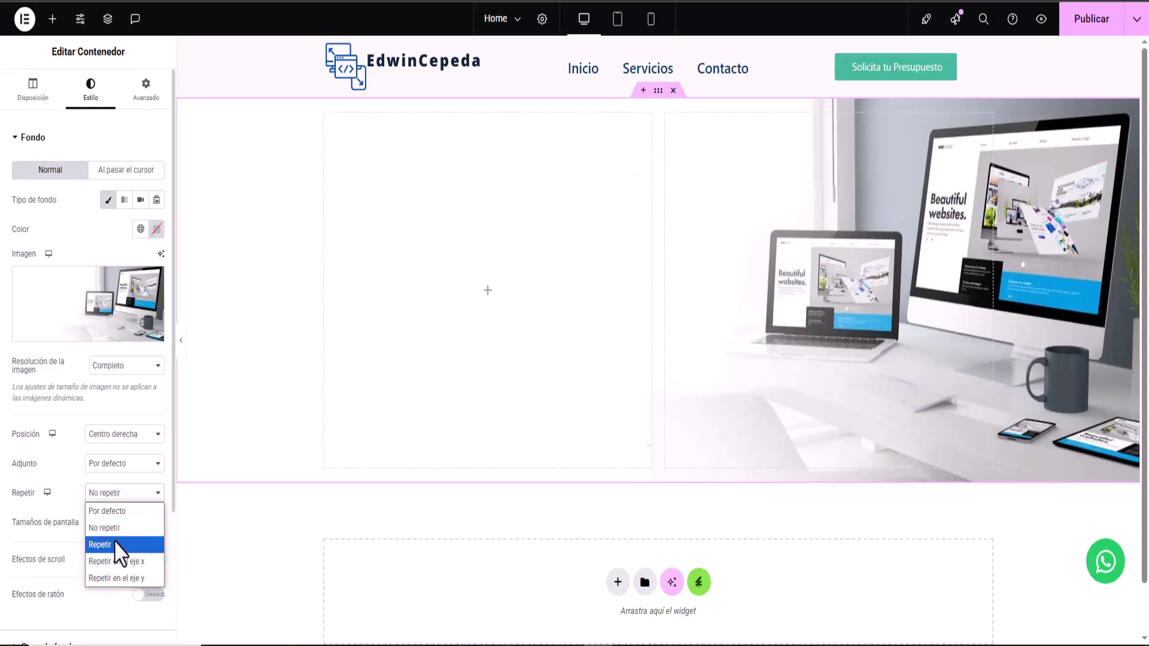
click(116, 527)
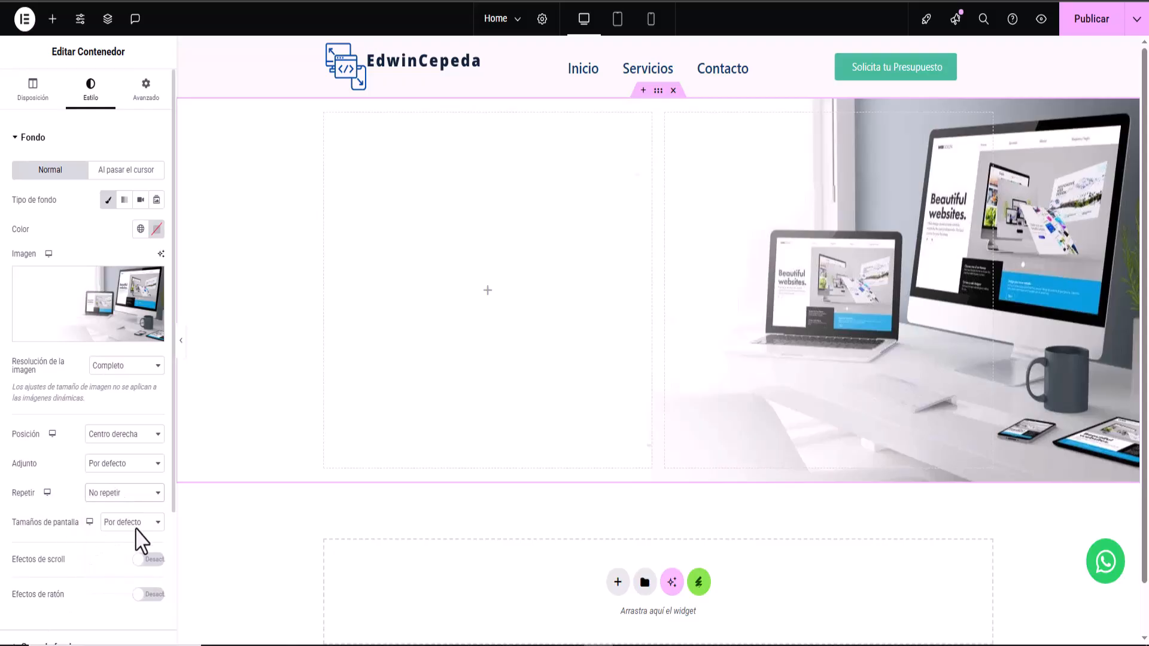
click(132, 522)
click(131, 576)
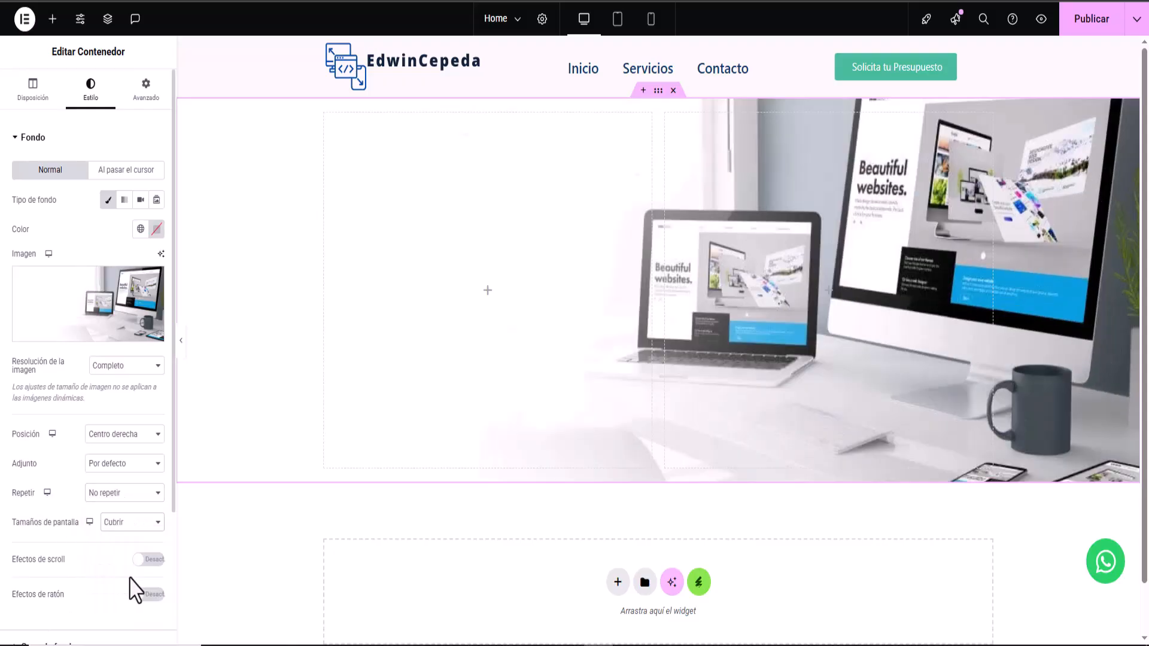
click(113, 523)
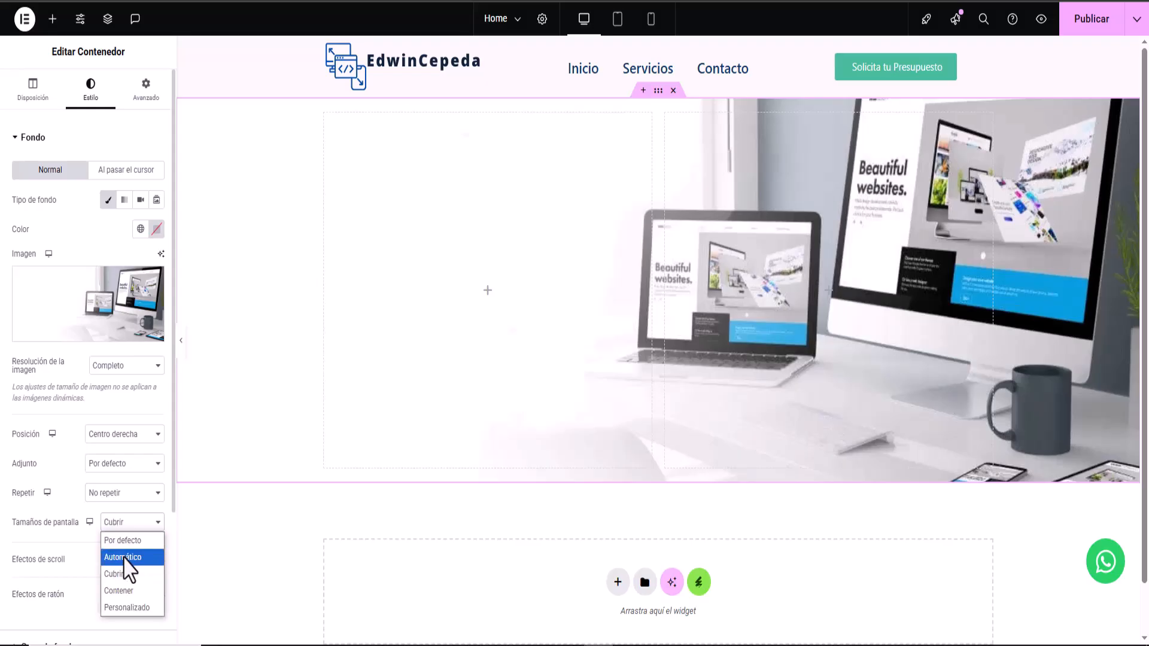
click(124, 542)
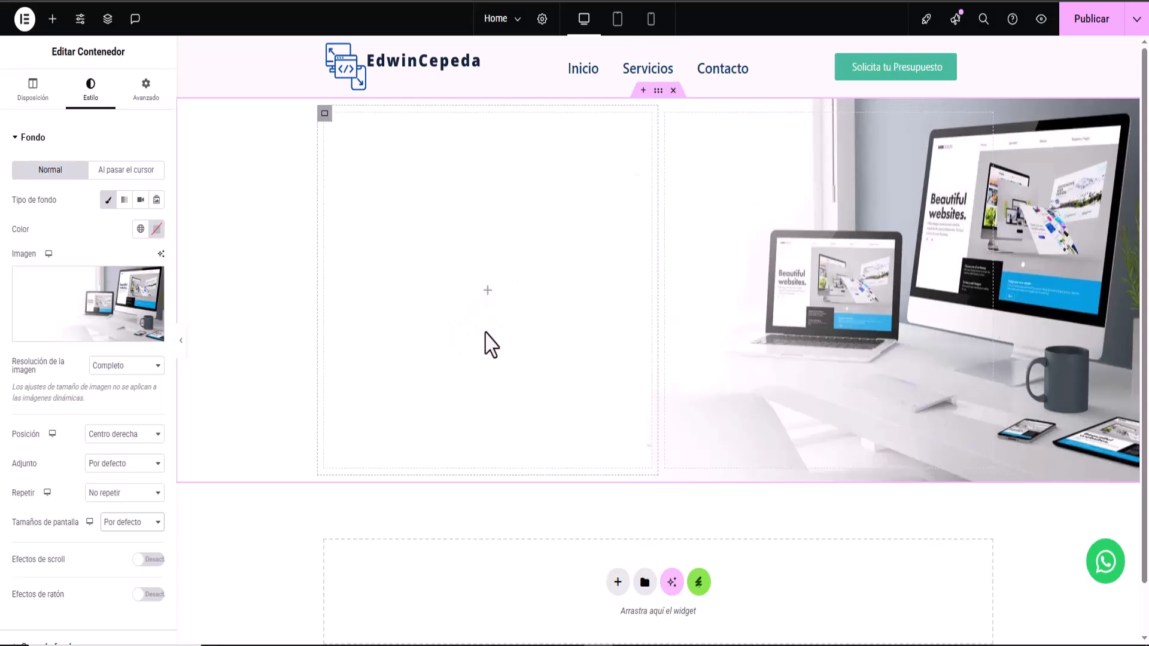
- Add a heading reading 'Diseñamos tu Sitio Web con Impacto Profesional' to the left column
click(488, 292)
drag(37, 201, 418, 279)
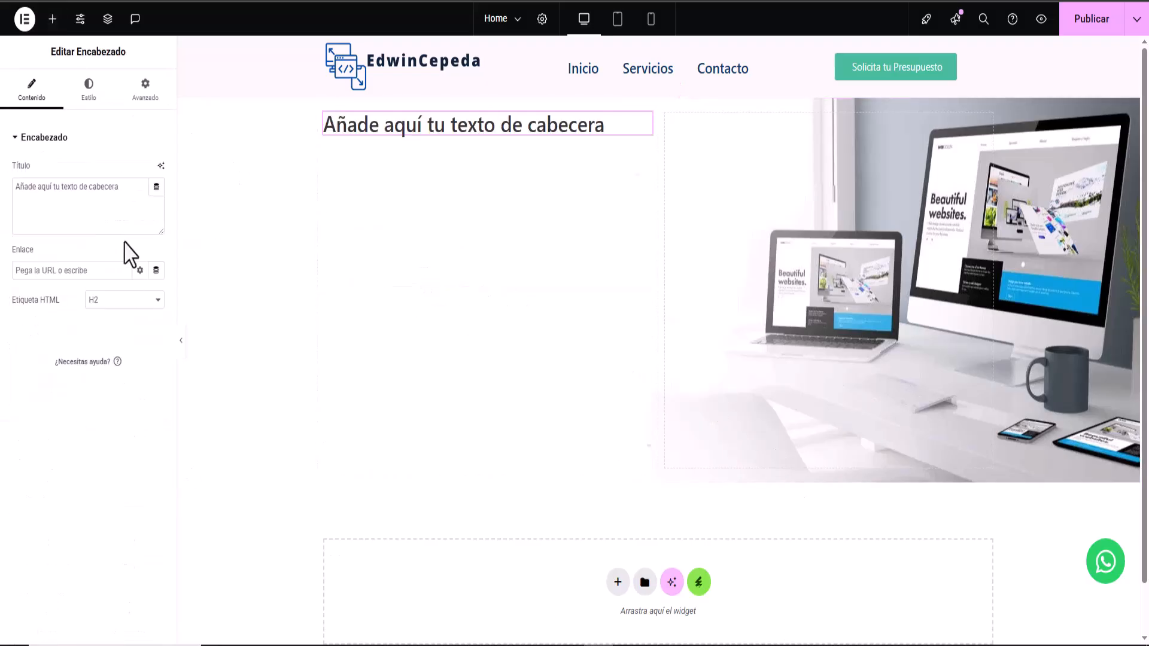
drag(117, 188, 1, 191)
right_click(29, 189)
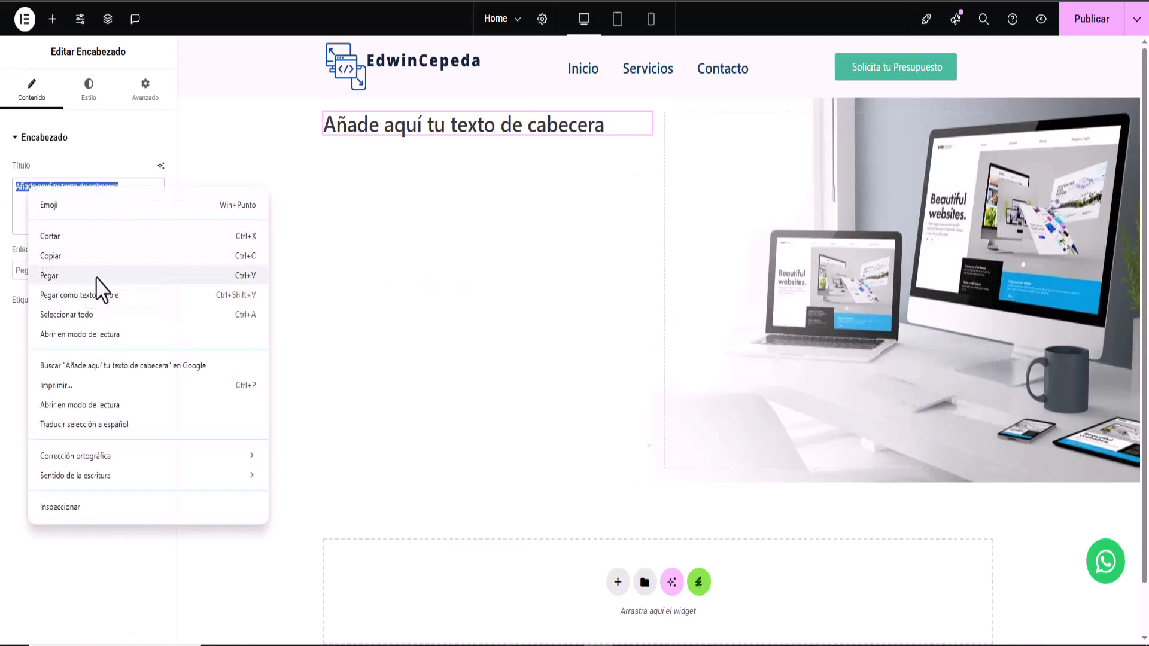
click(95, 277)
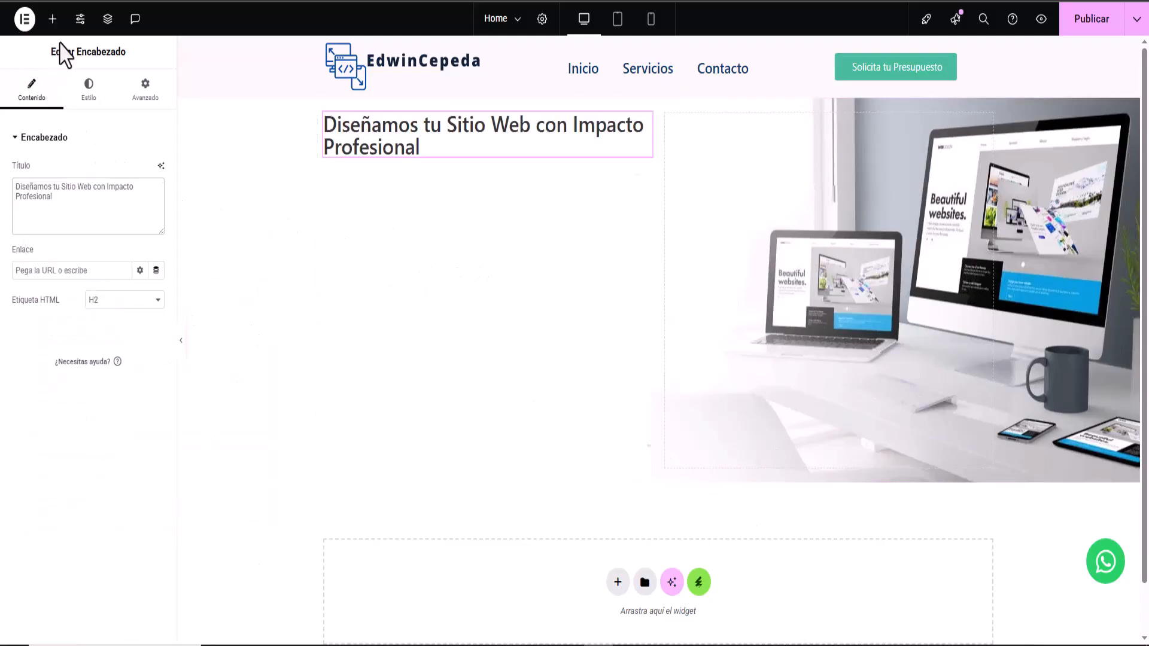
key(alt+Tab)
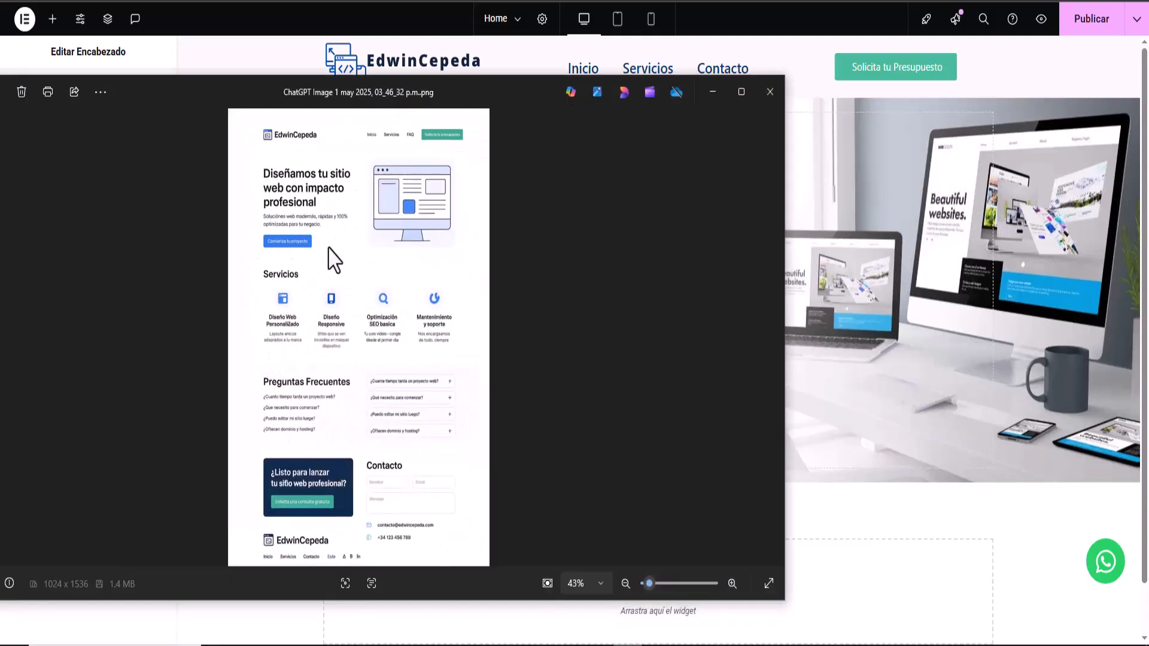
click(722, 91)
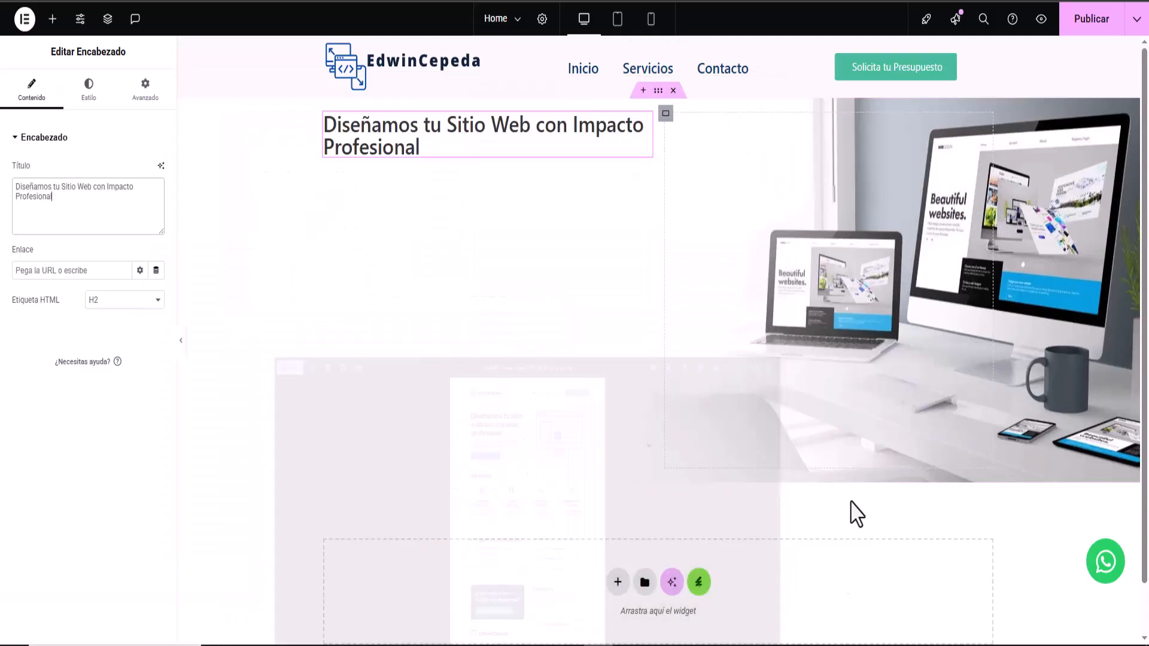
- Add a text paragraph and a 'Haz clic aquí' button below the heading
click(55, 23)
drag(43, 547, 469, 152)
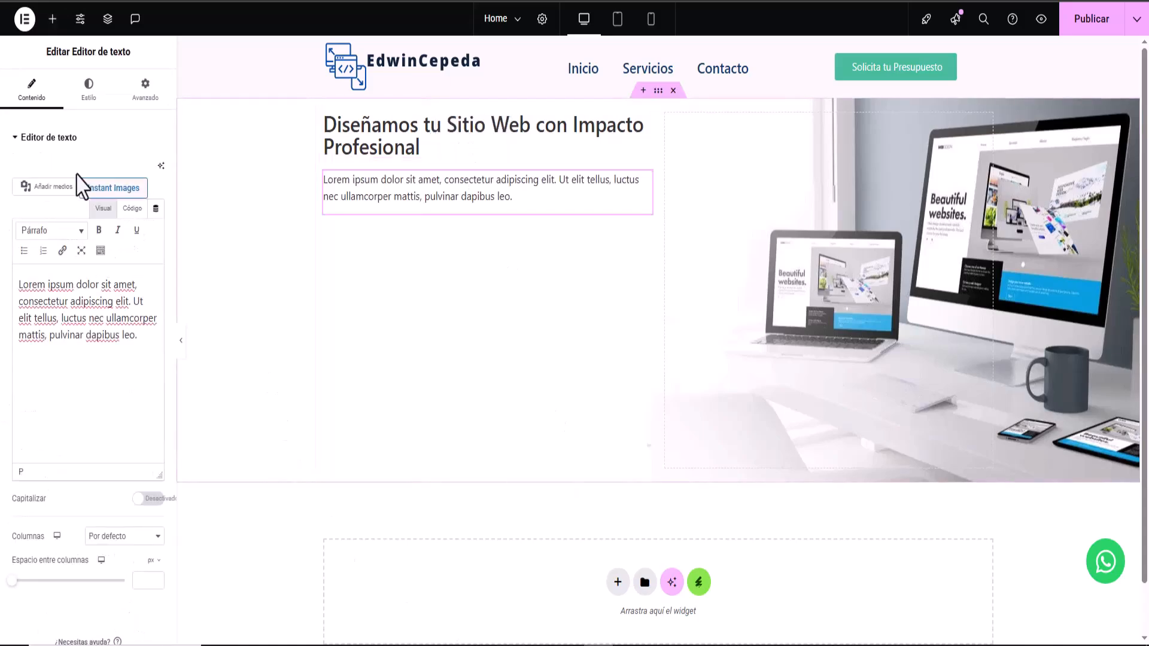
click(52, 19)
drag(47, 614, 526, 231)
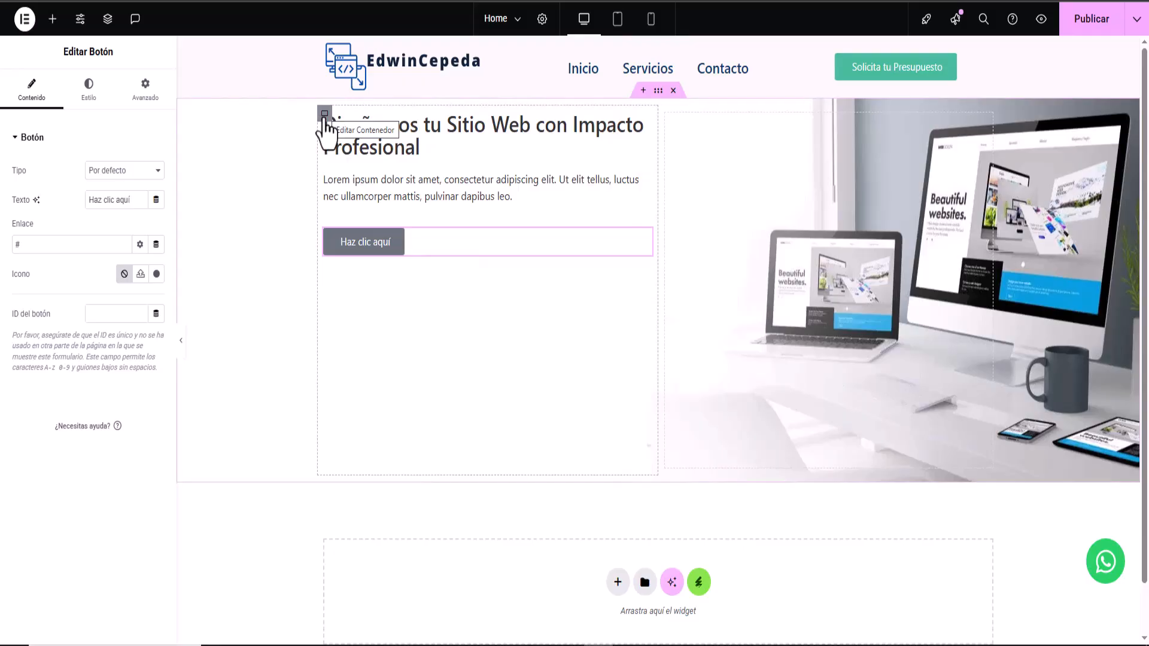
- Vertically centre the left column's content, keeping it left-aligned
click(325, 114)
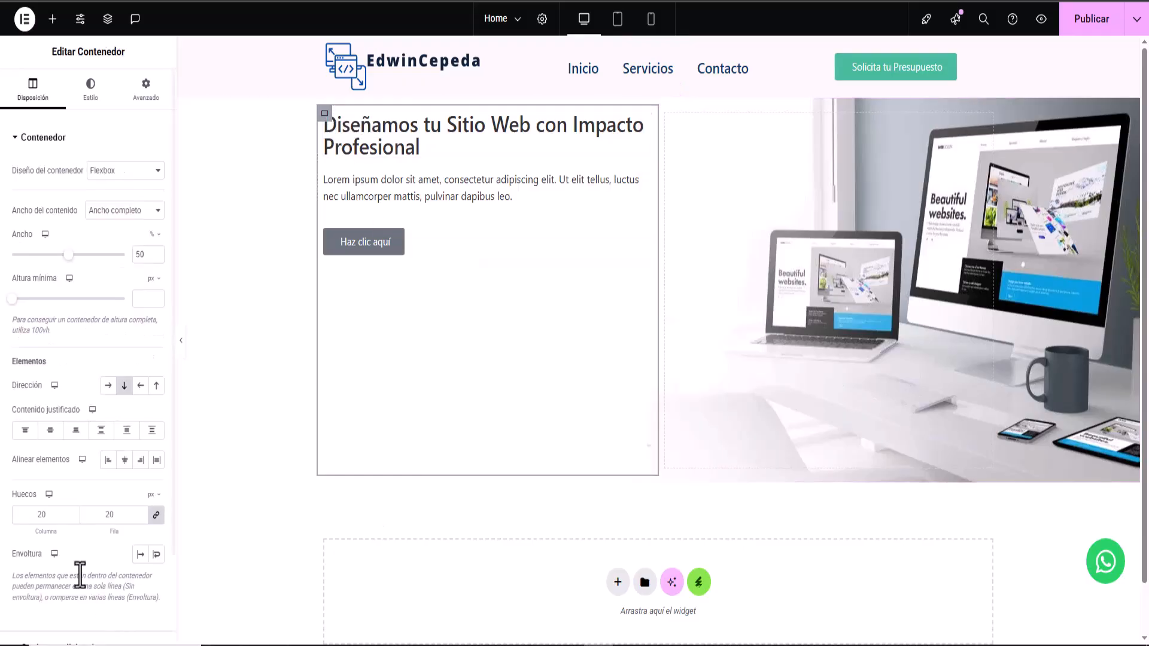
click(124, 460)
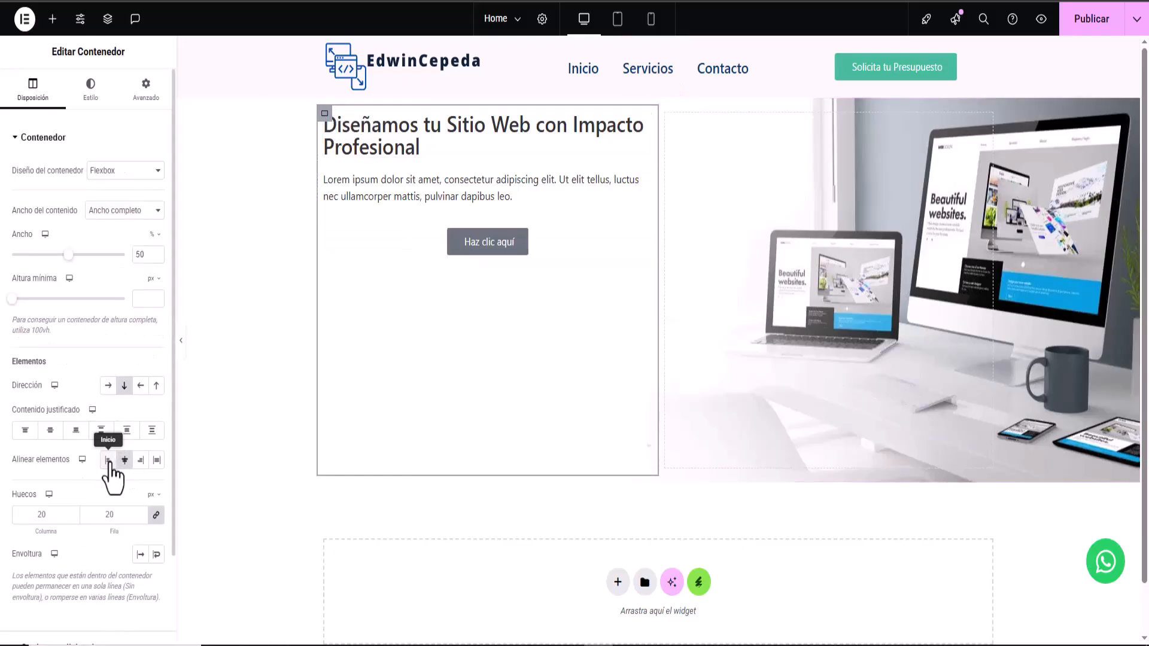
click(108, 461)
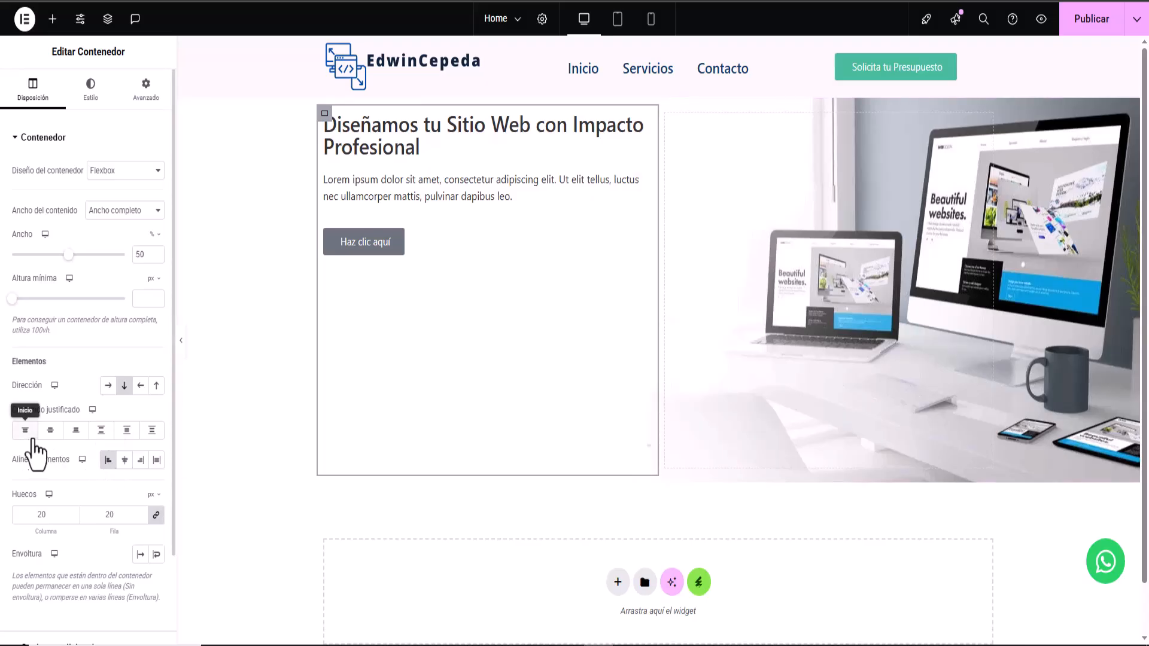
click(51, 432)
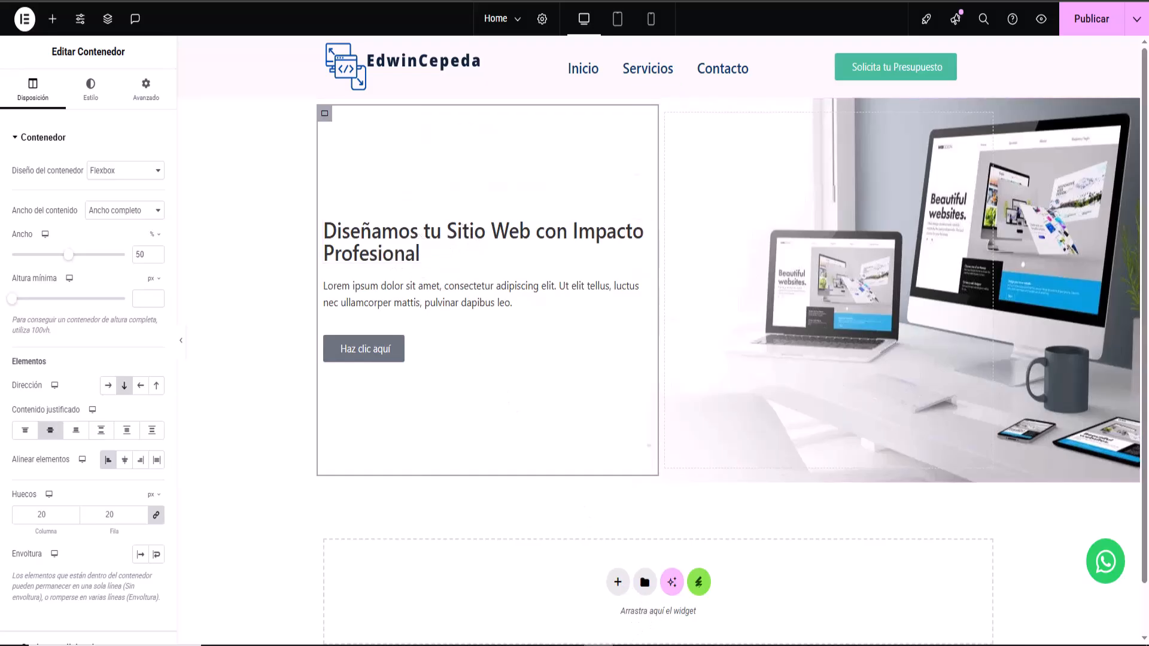
click(629, 645)
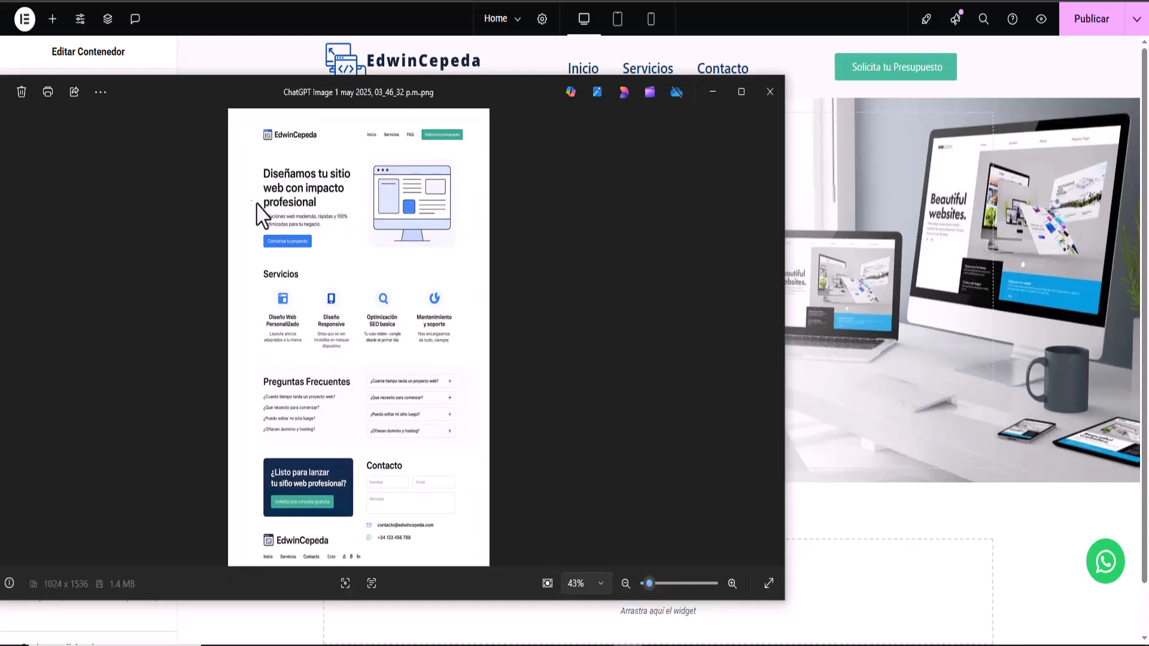
click(712, 92)
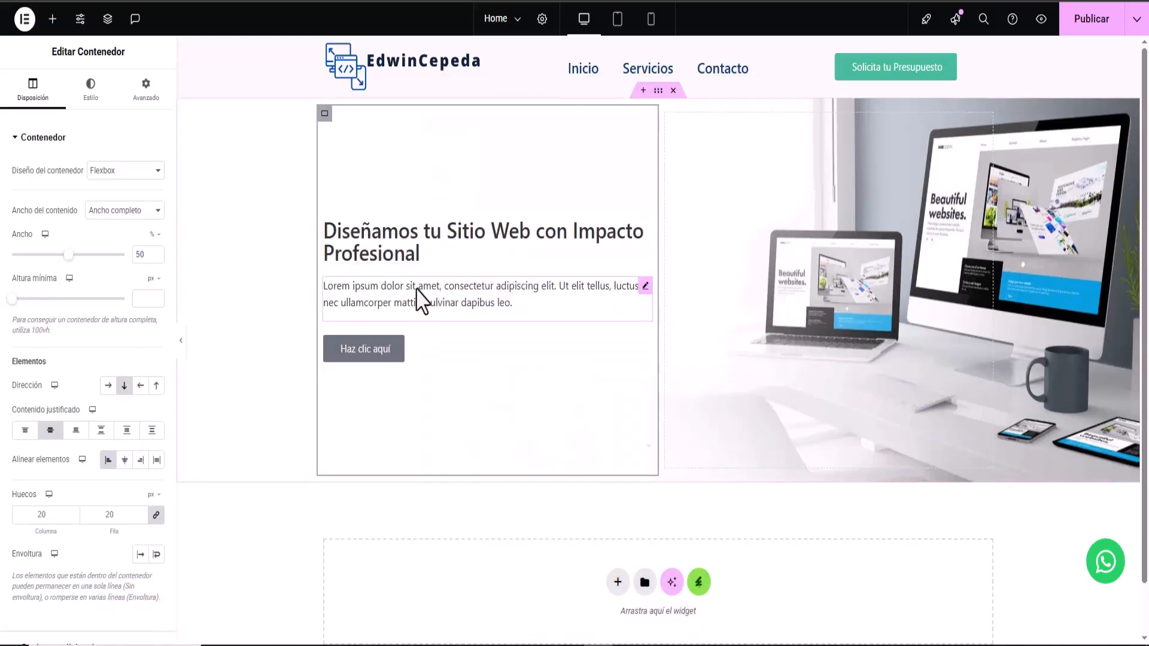
click(381, 247)
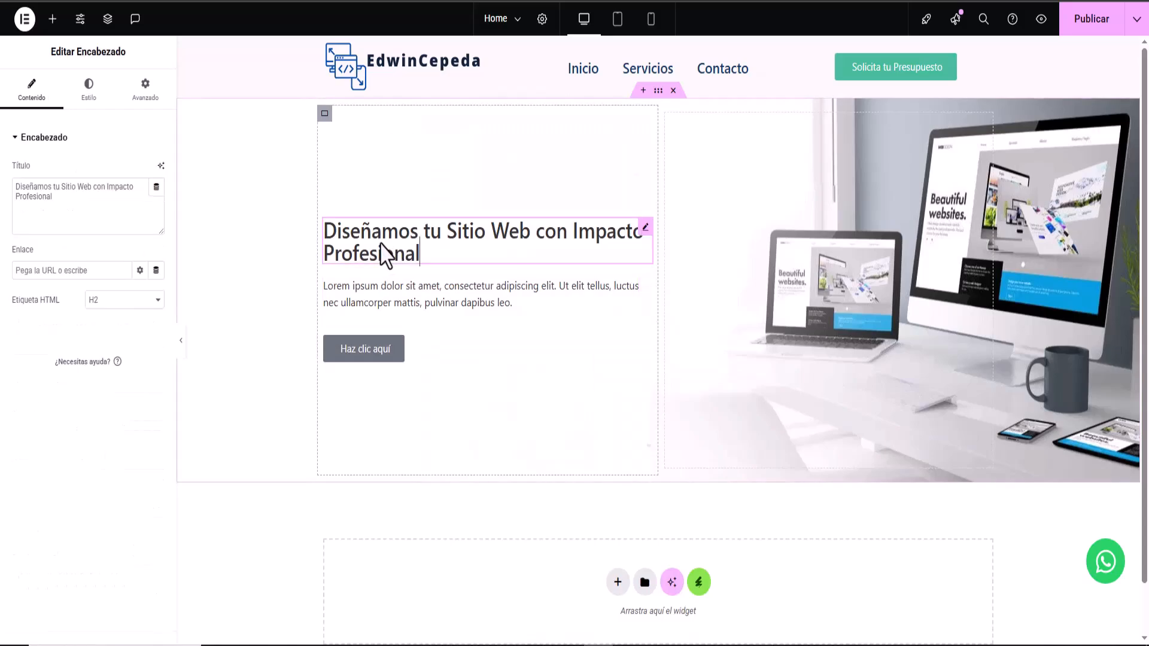
click(89, 101)
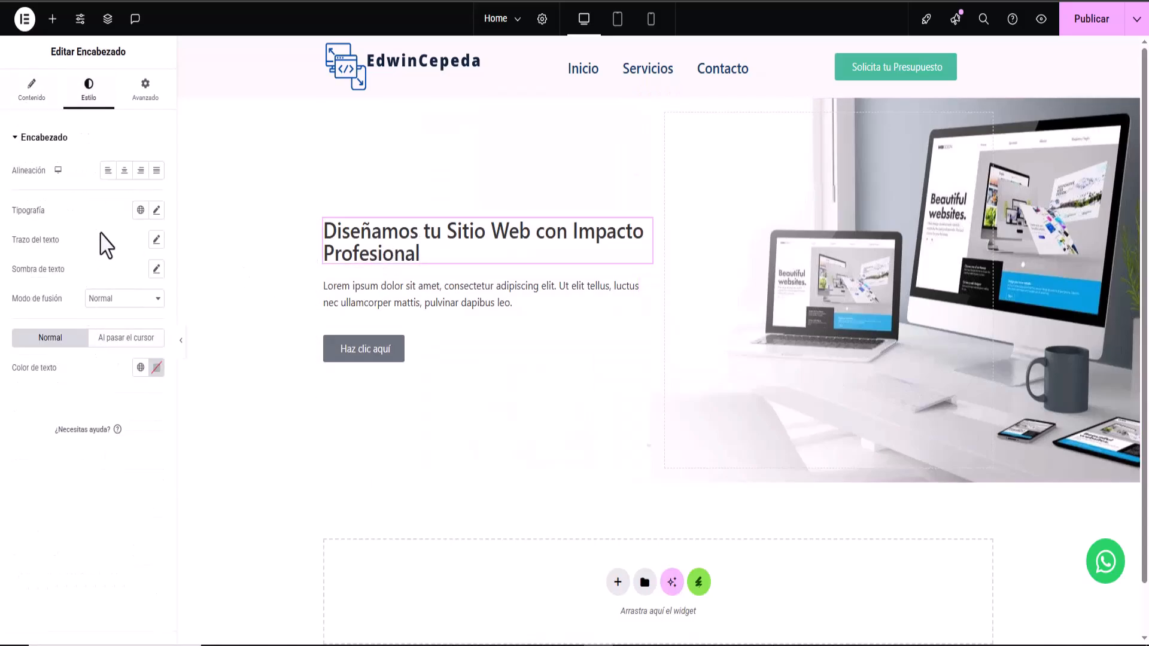
- Set the hero heading's typography size to 60 px
click(157, 211)
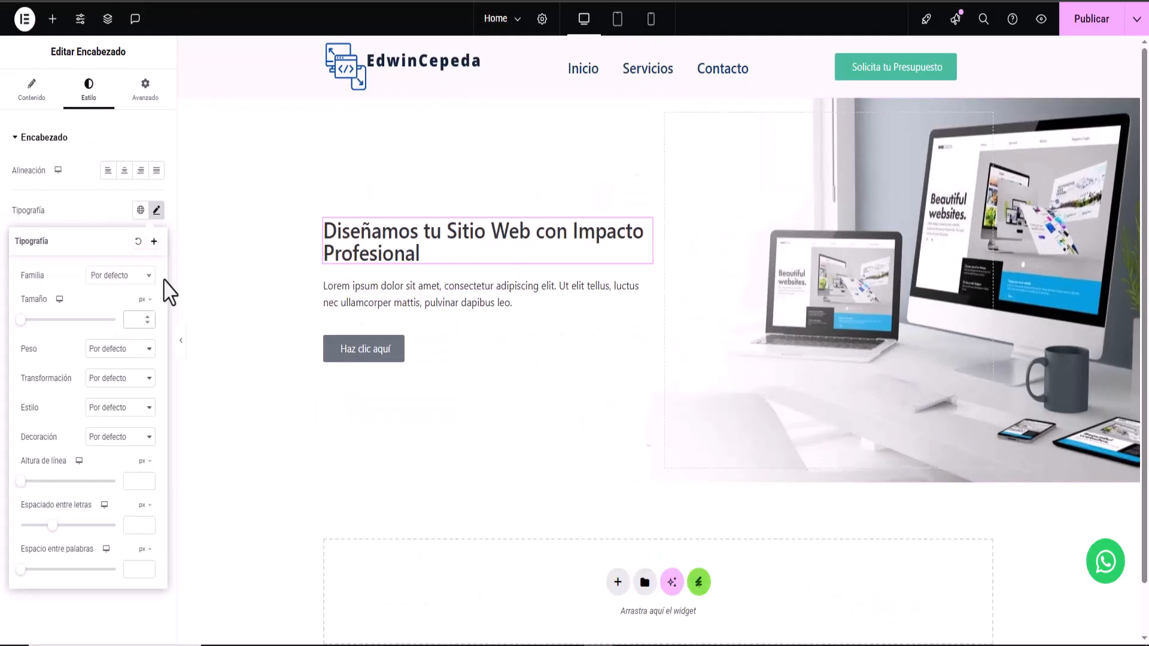
text(60)
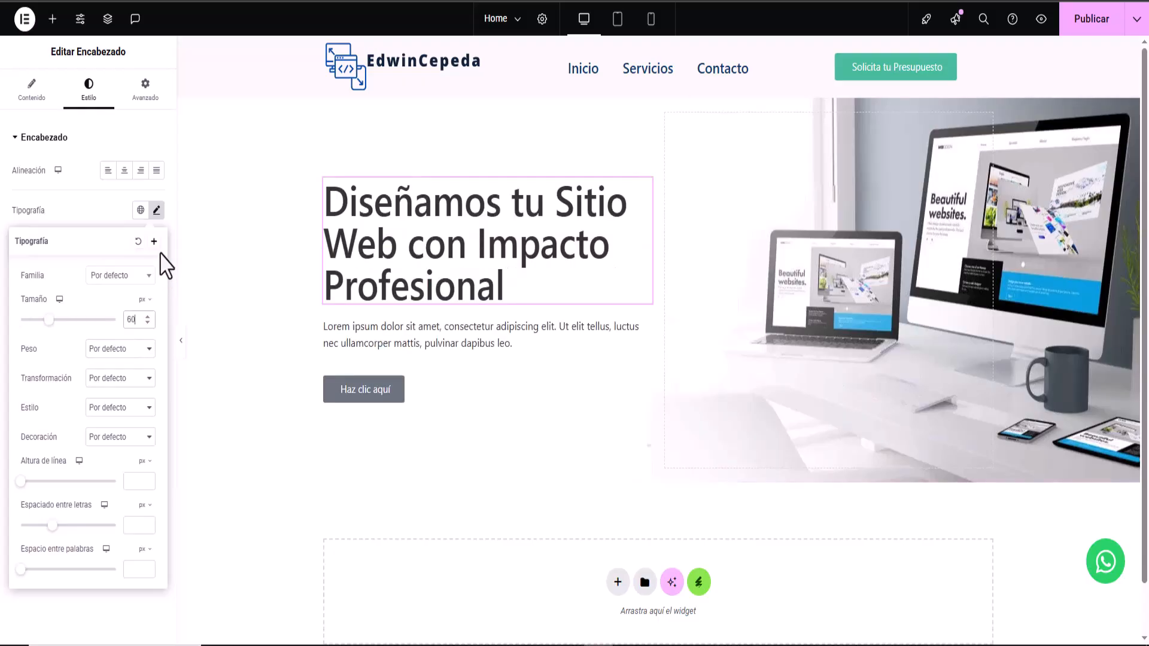
click(81, 213)
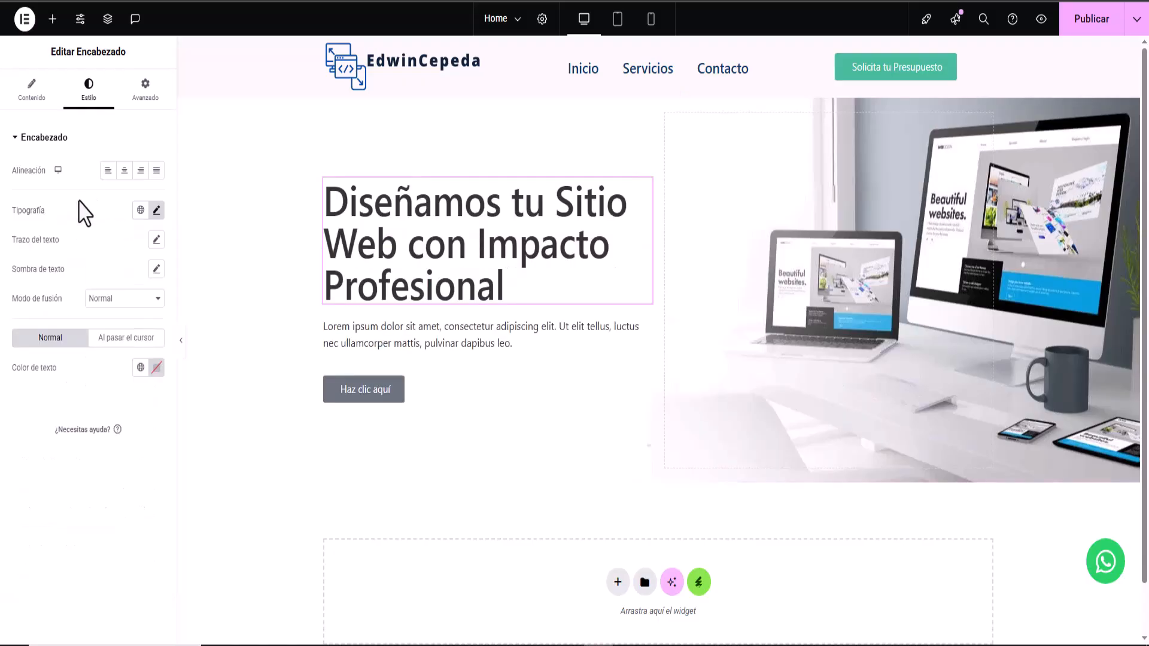
- Delete 'pulvinar dapibus leo.' so the hero paragraph ends at 'mattis,'
click(466, 352)
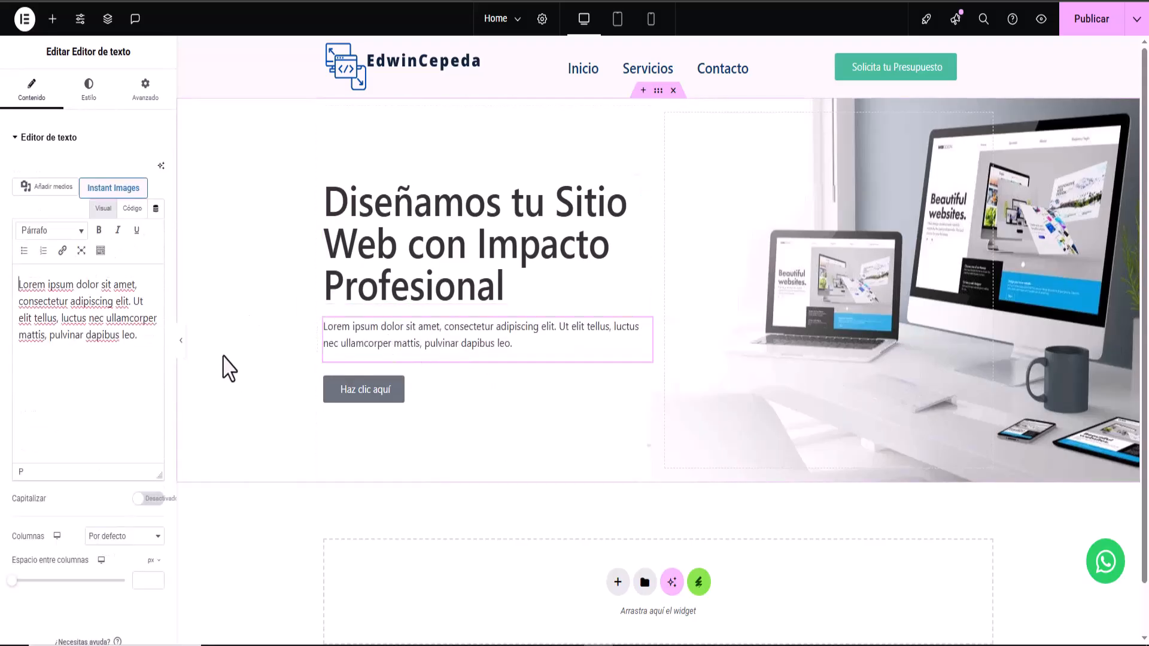
drag(134, 308, 149, 361)
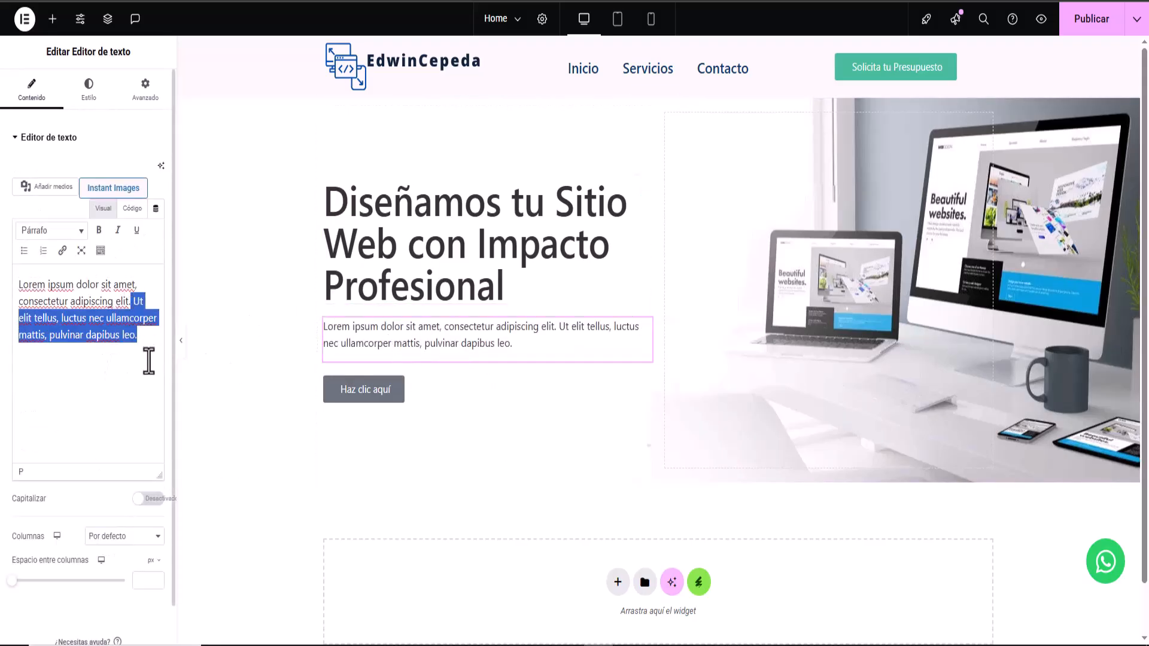
click(119, 350)
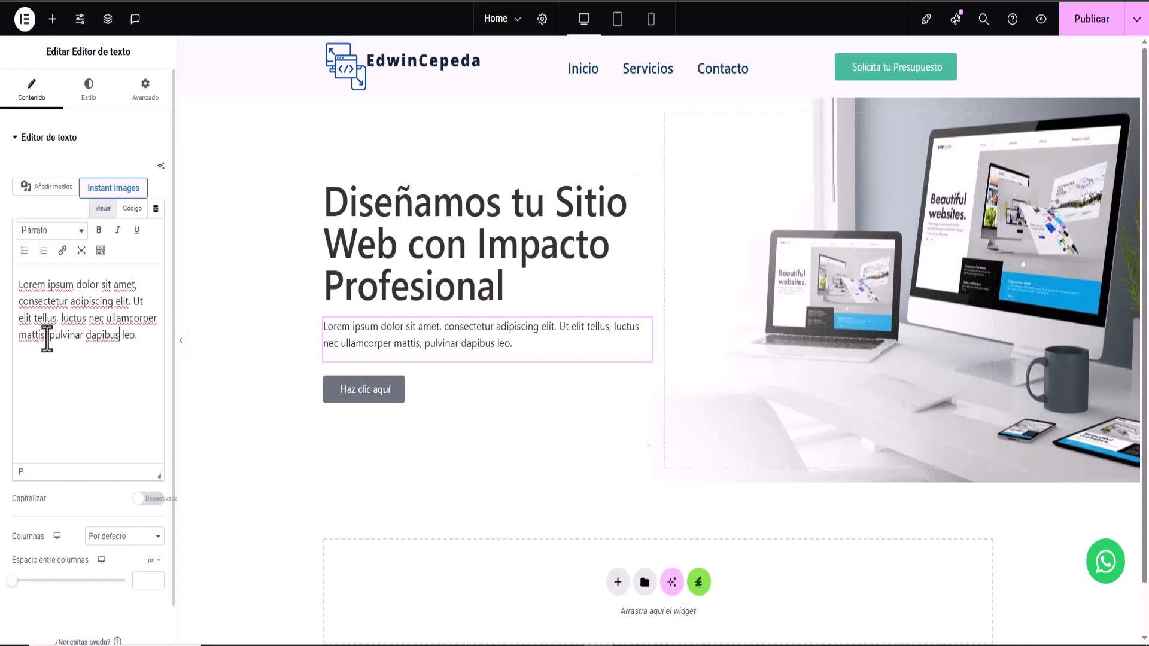
drag(47, 337, 161, 335)
key(BackSpace)
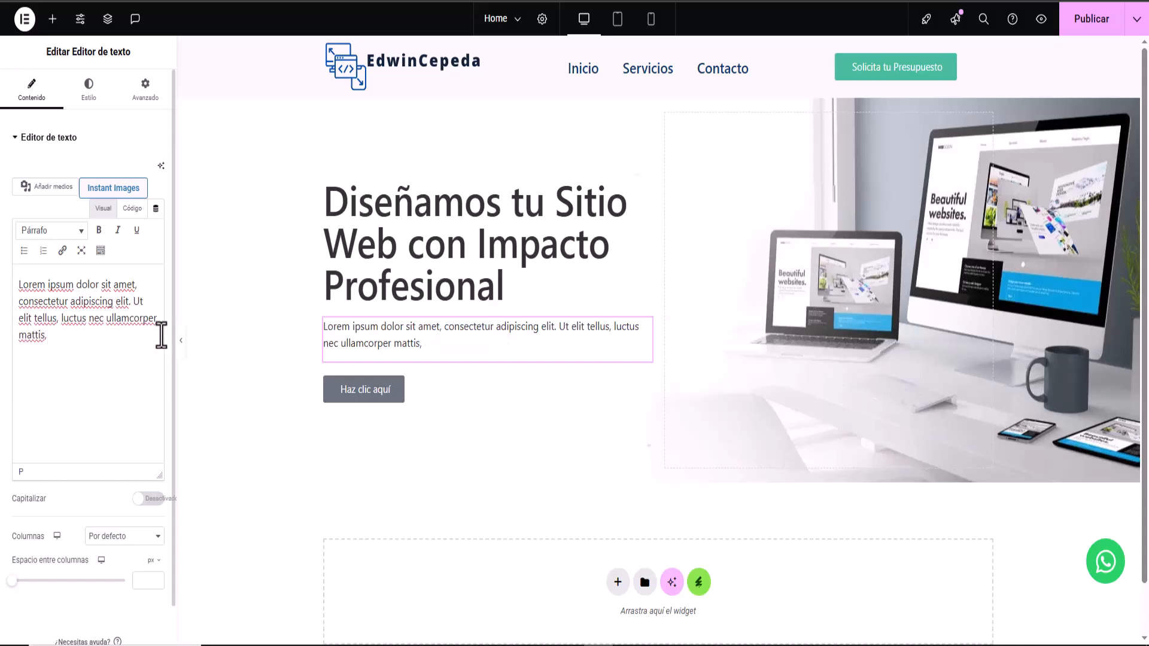
- Set the hero paragraph font size to 24 px
click(89, 90)
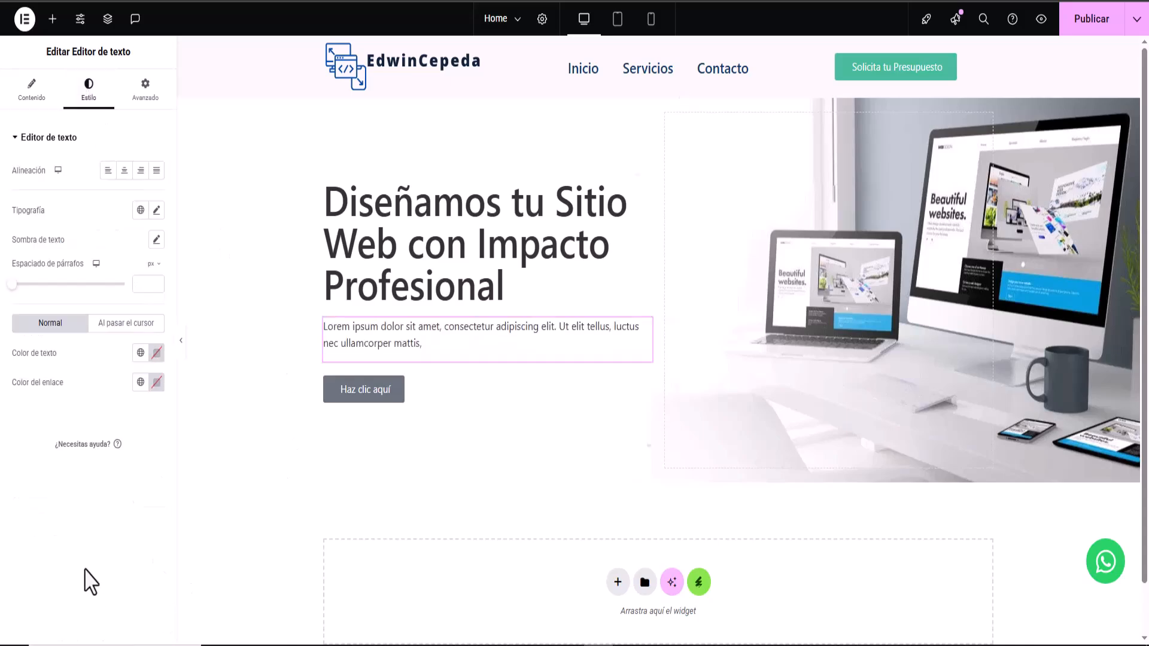
click(156, 210)
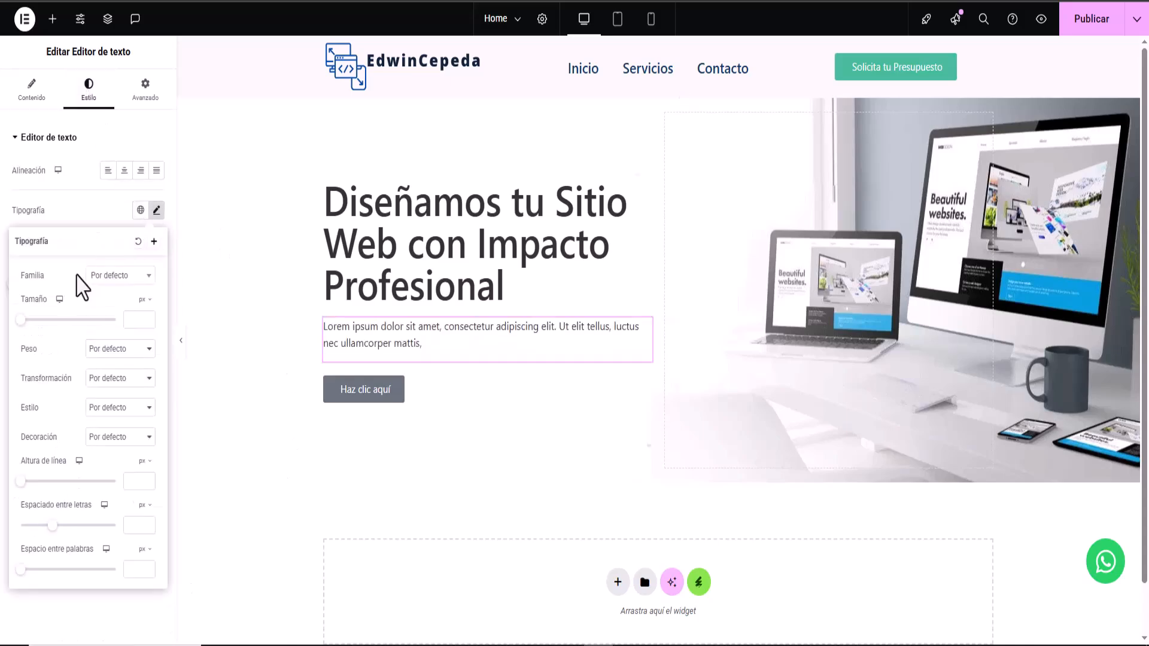
drag(21, 322, 30, 320)
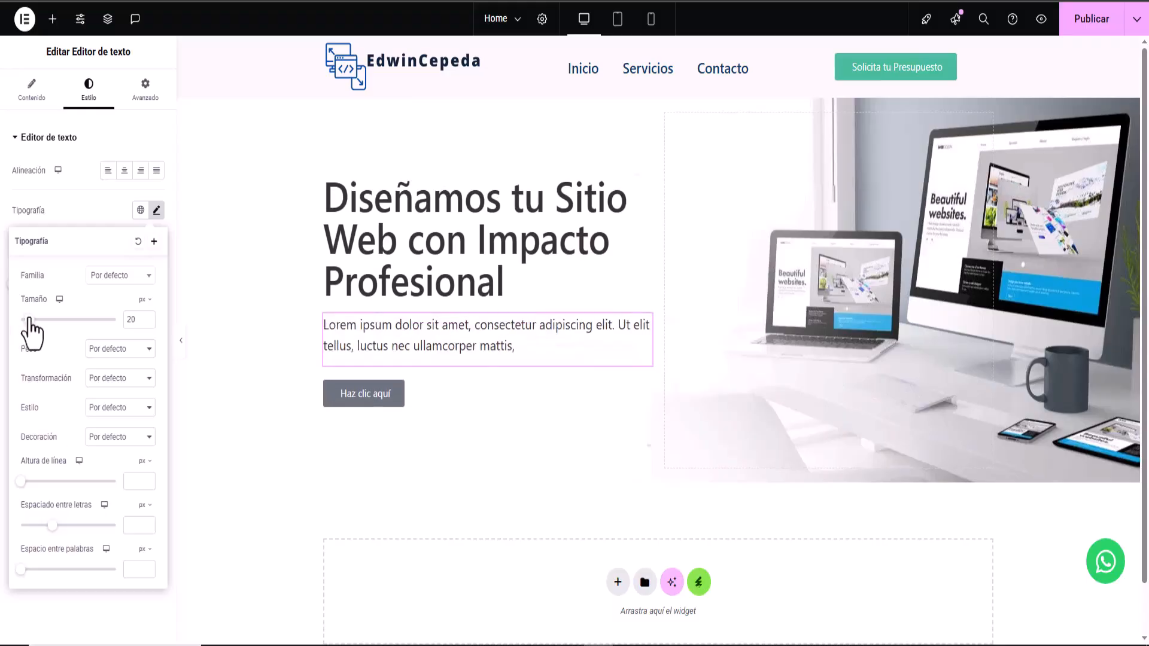
click(148, 323)
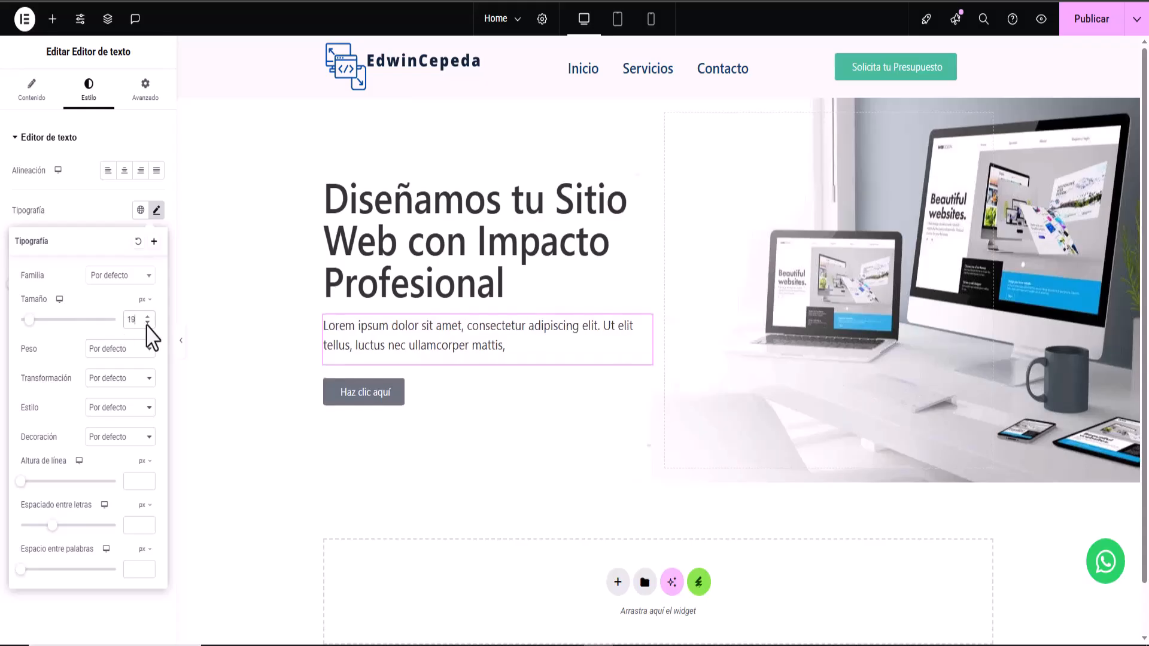
click(147, 323)
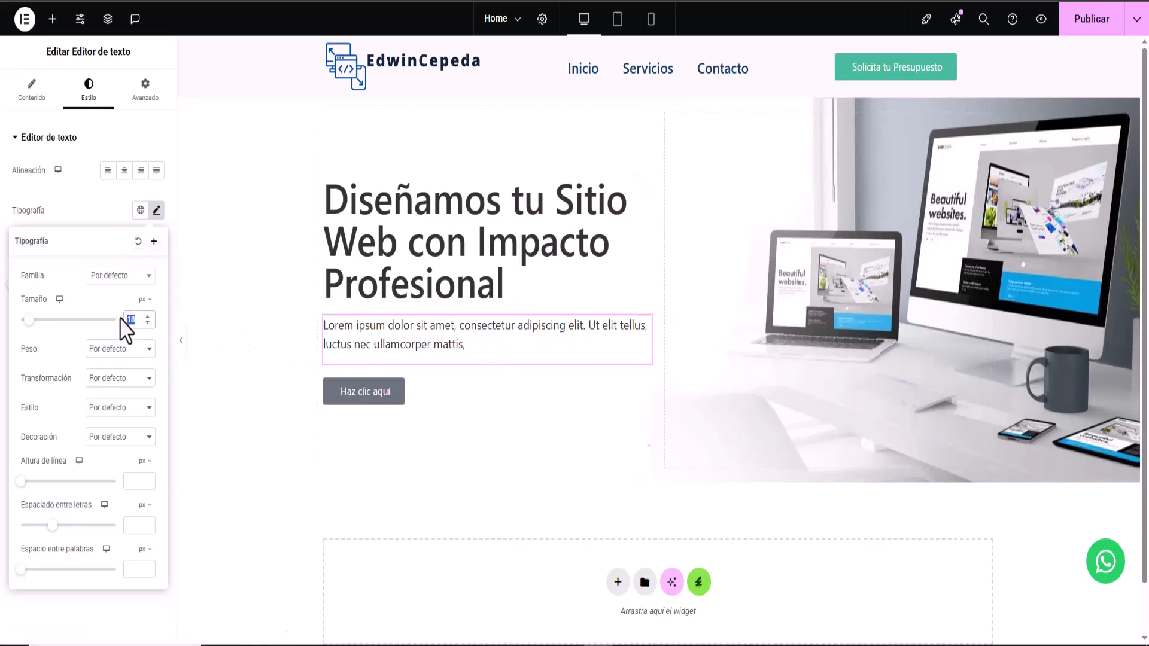
text(27)
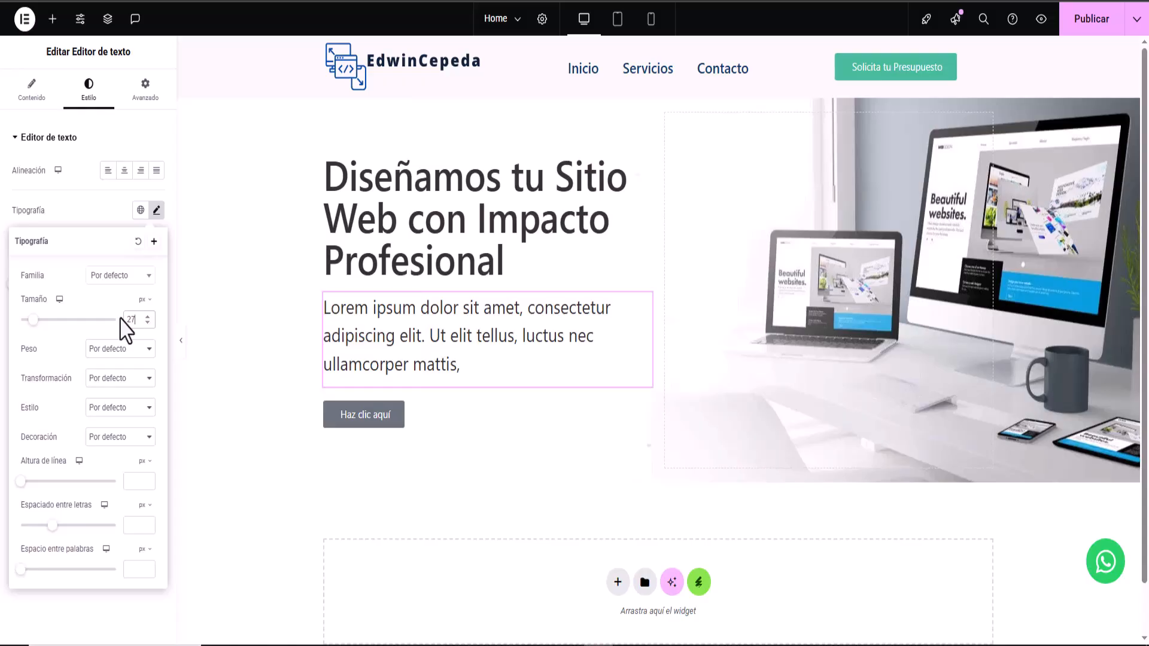
key(Down)
key(Down)
key(Down)
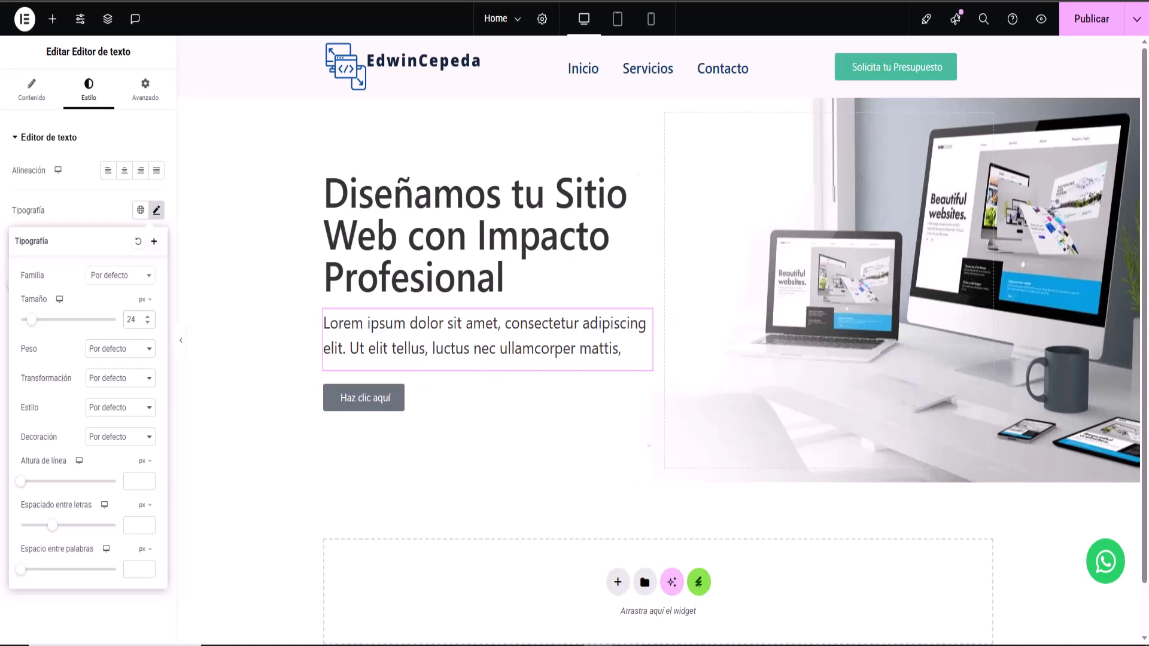
click(627, 645)
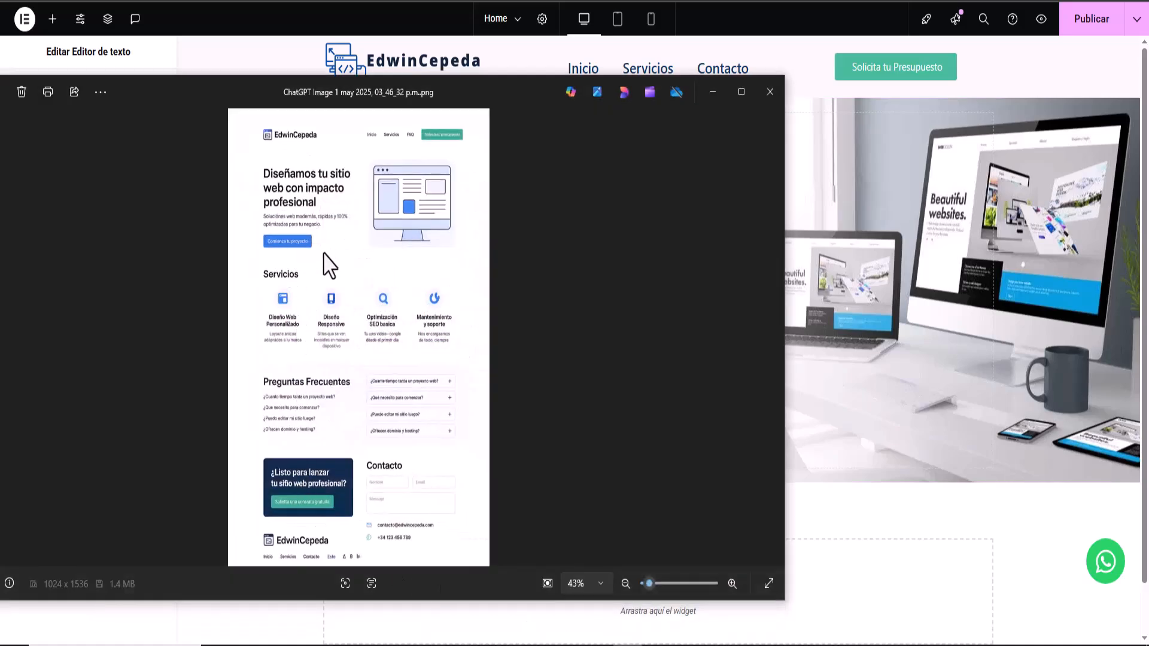
- Change the hero button label from 'Haz clic aquí' to 'Comienza tu Proyecto'
click(712, 92)
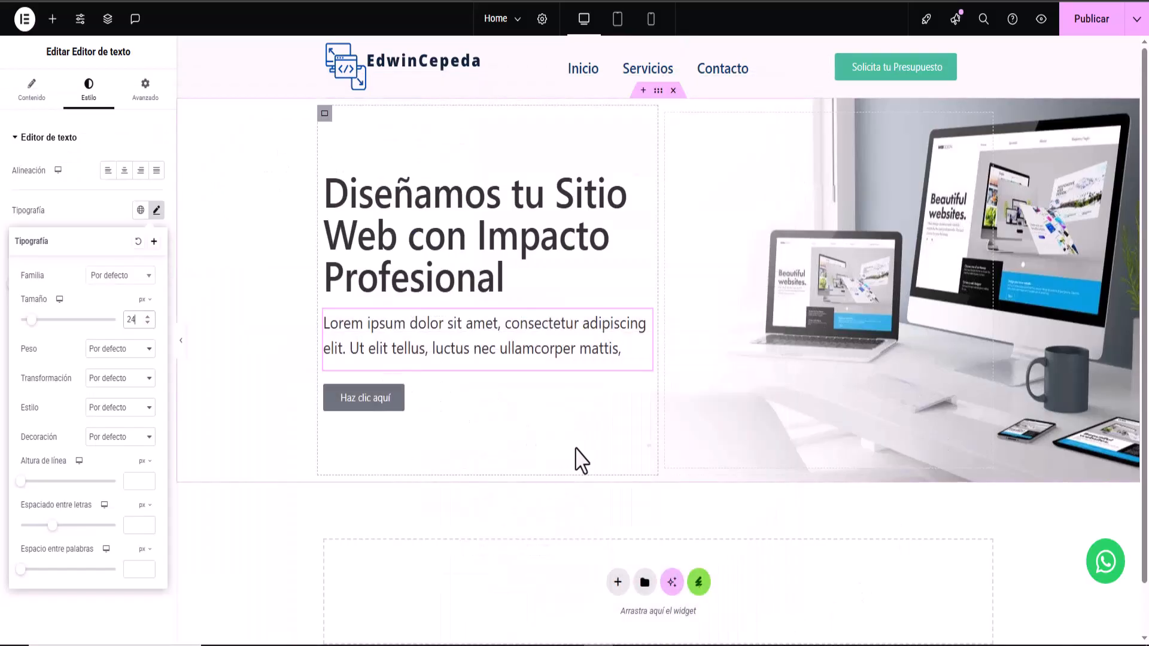
click(356, 400)
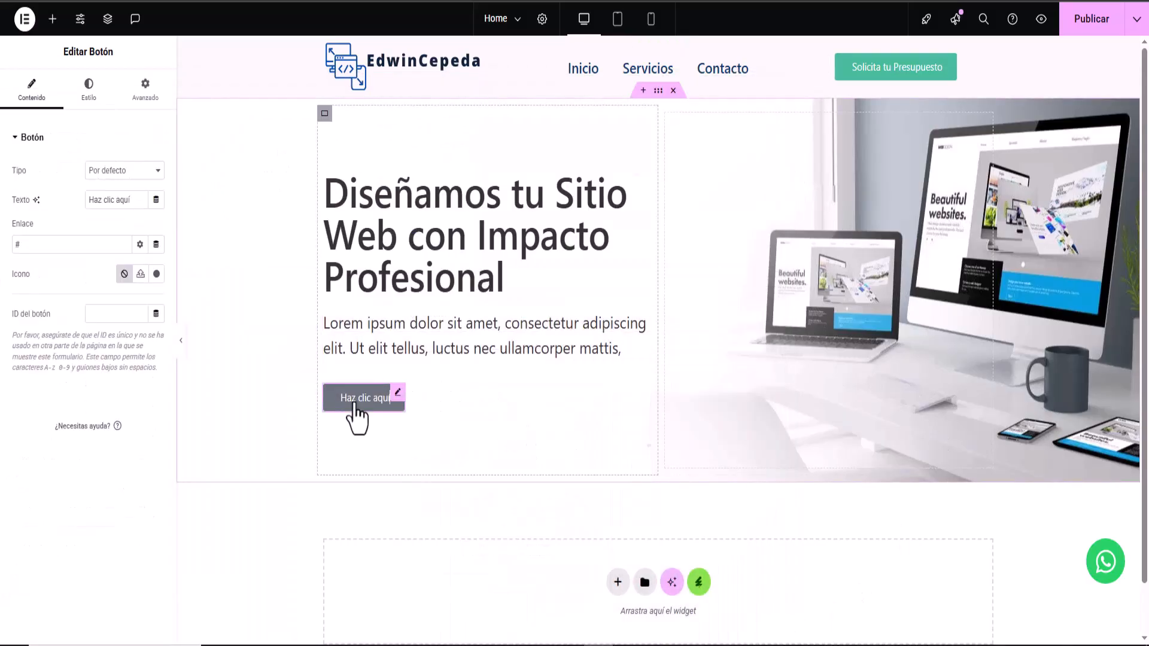
drag(88, 205, 174, 213)
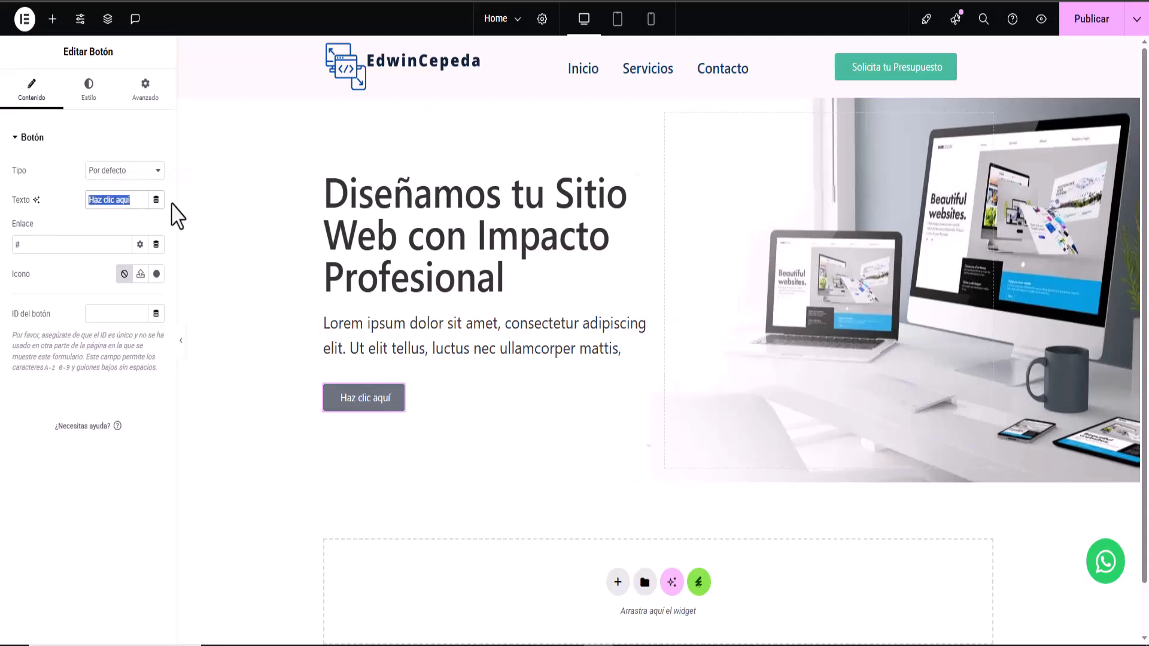
right_click(124, 203)
click(178, 292)
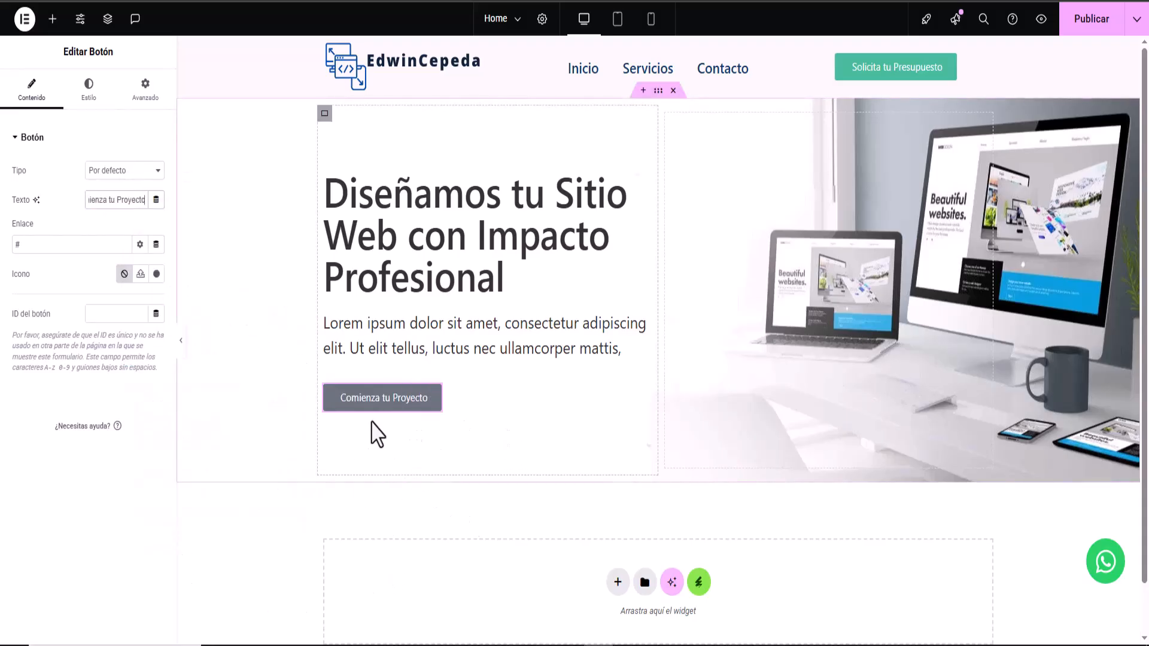
click(85, 103)
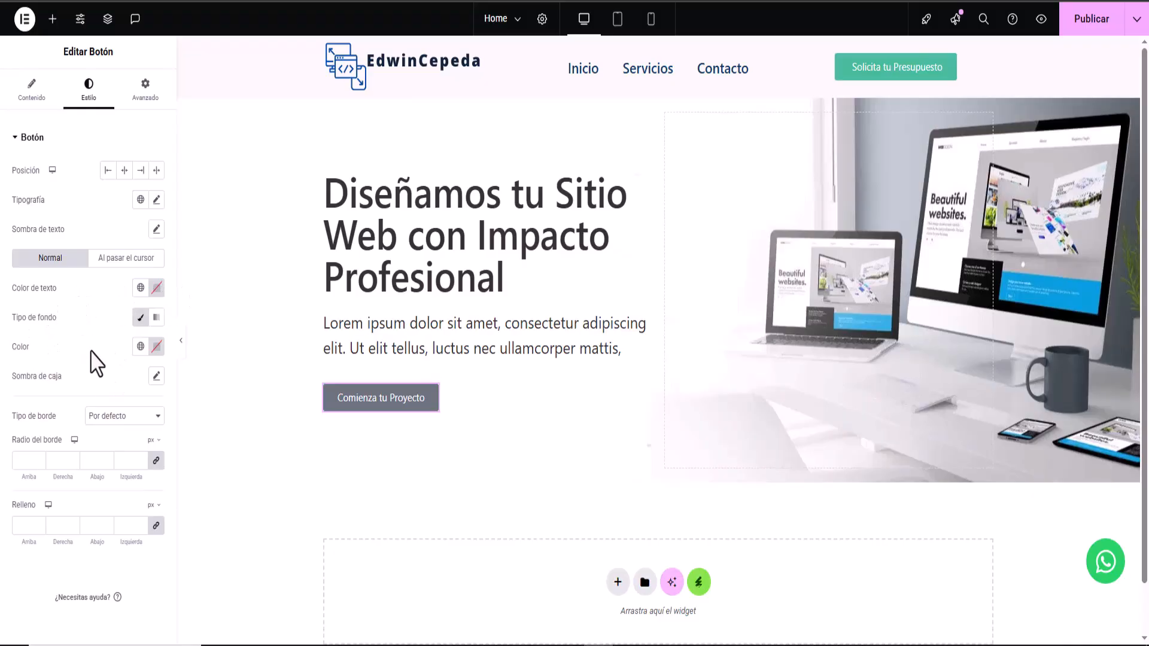
- Set the button background colour to #1579A3
click(156, 347)
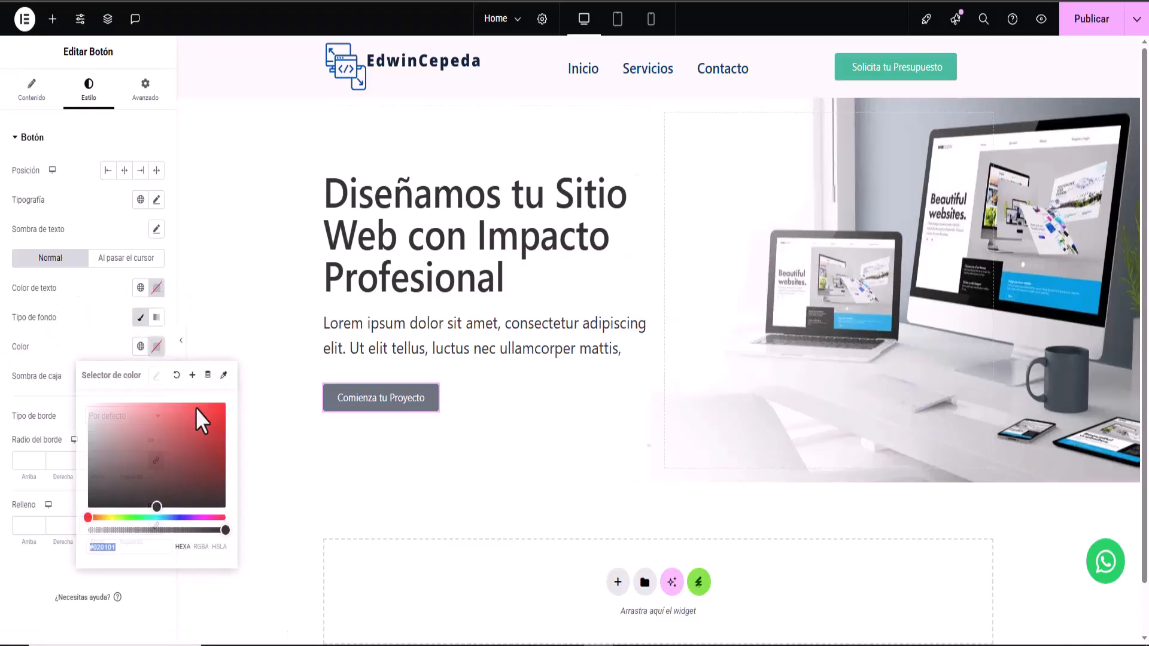
right_click(123, 546)
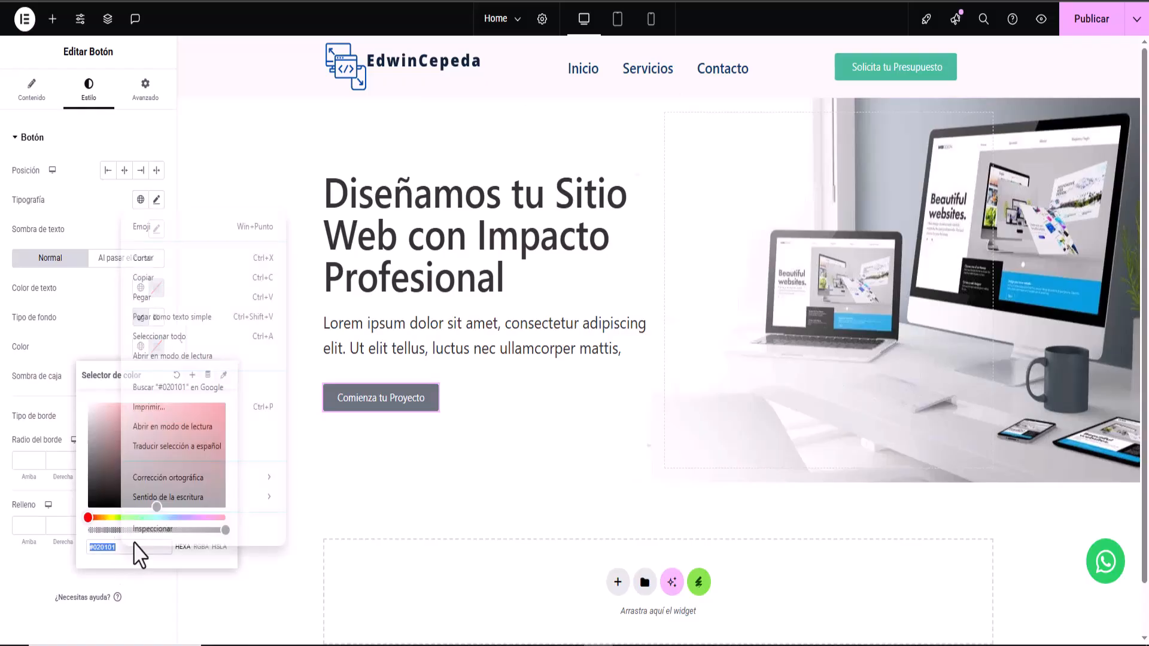
click(135, 303)
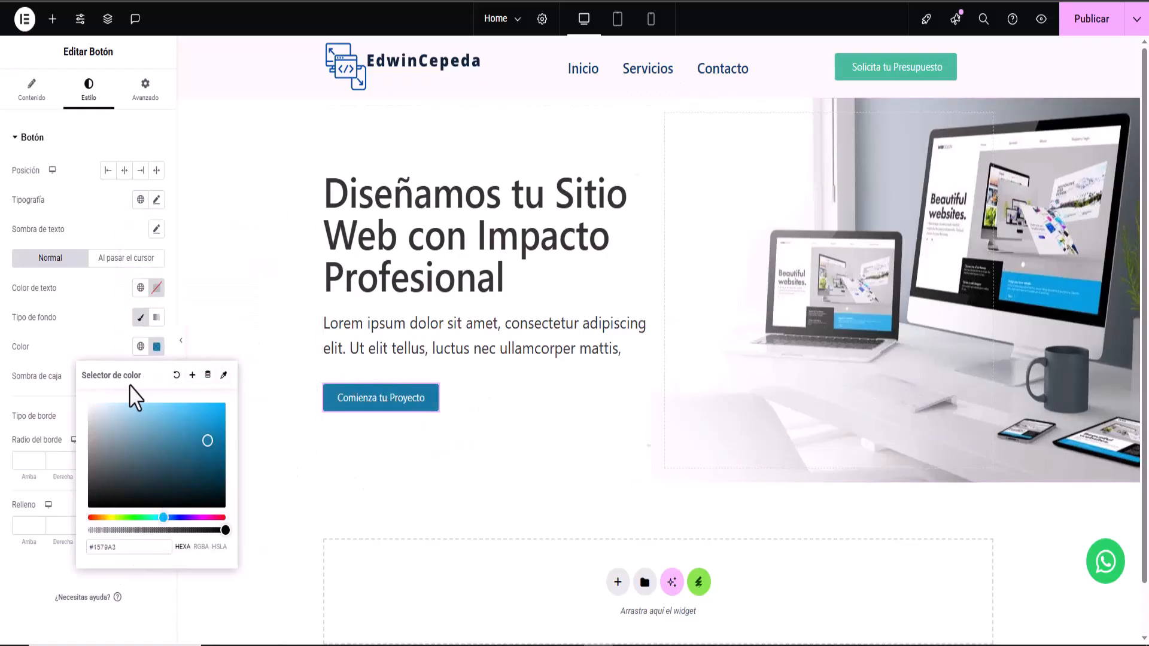
click(89, 343)
- Give the button a Pulse hover animation
click(103, 258)
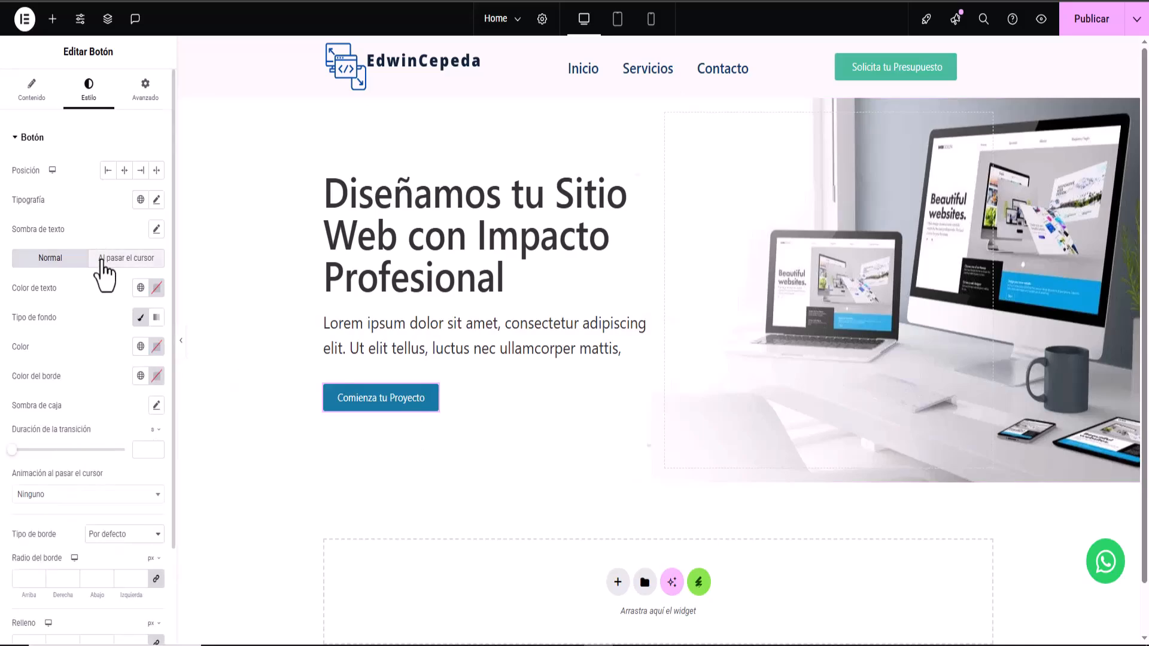
click(39, 496)
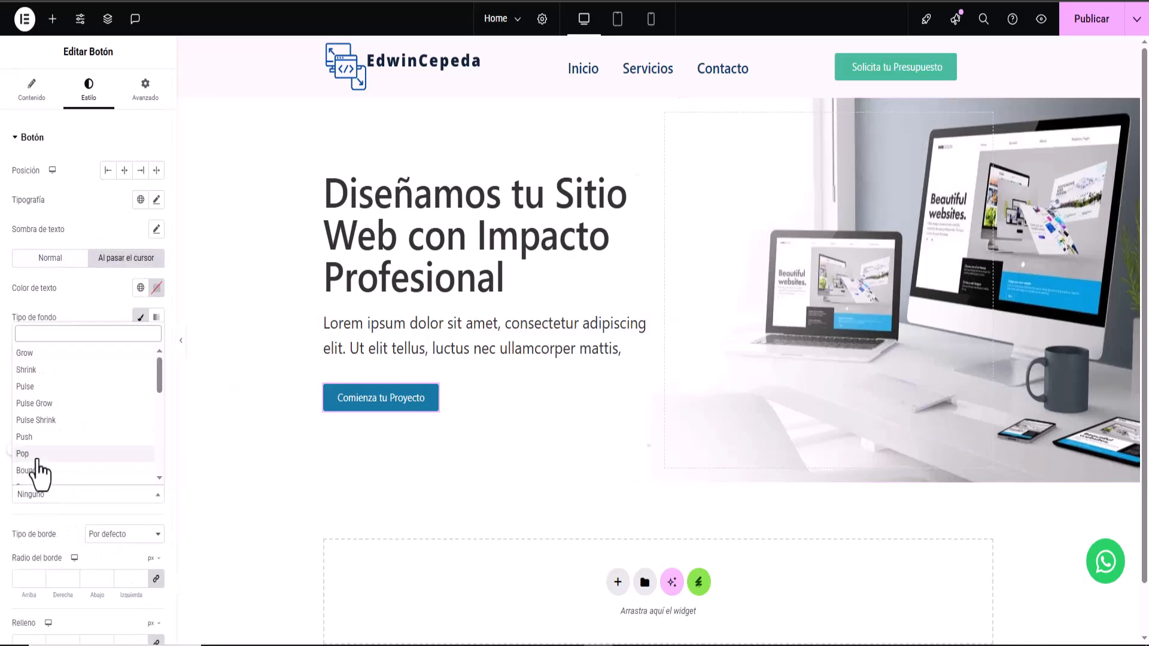
click(33, 388)
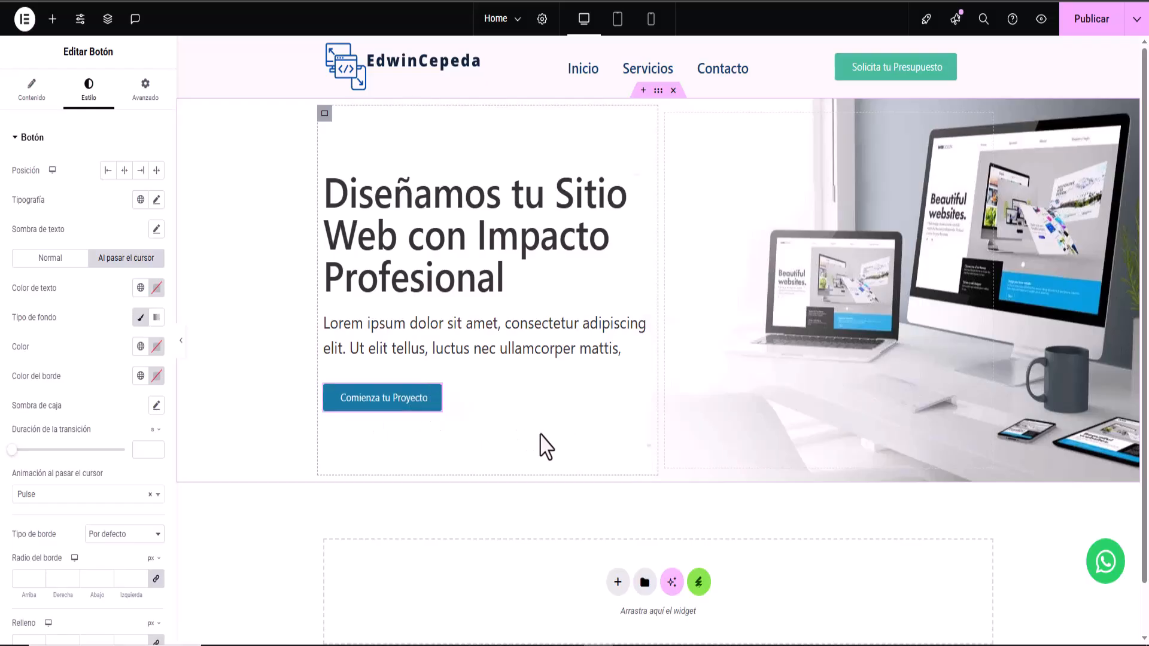
- Add a new container below the hero holding a 'Nuestros Servicios' heading
scroll(513, 352, down, 1)
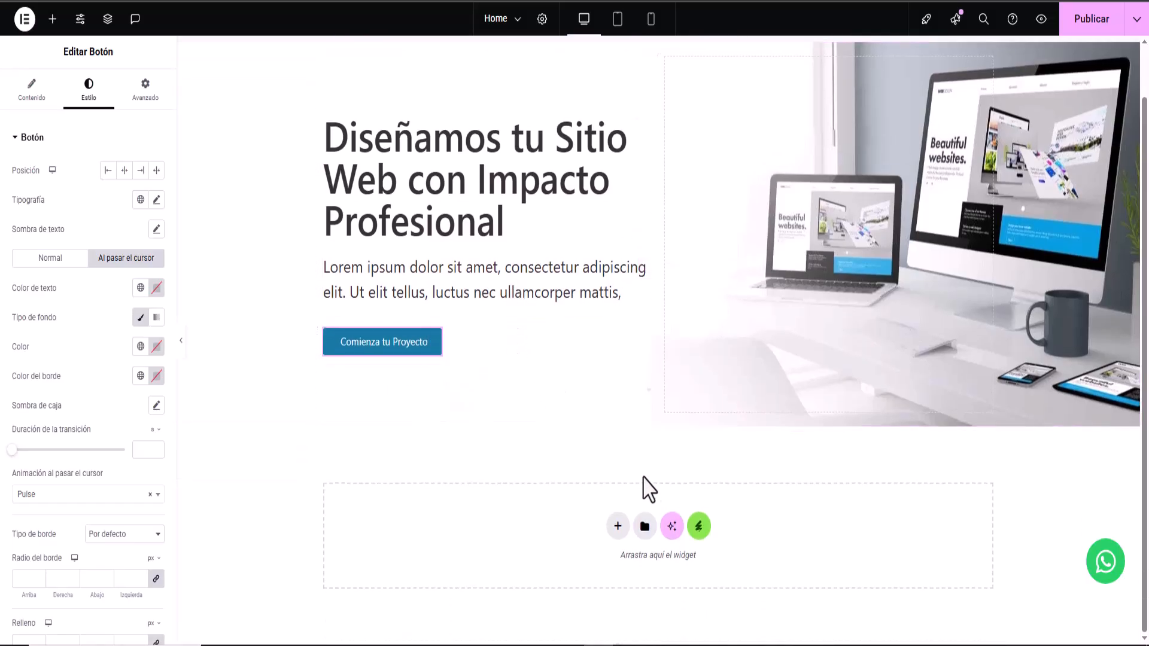
scroll(500, 359, up, 1)
scroll(509, 377, down, 1)
click(627, 645)
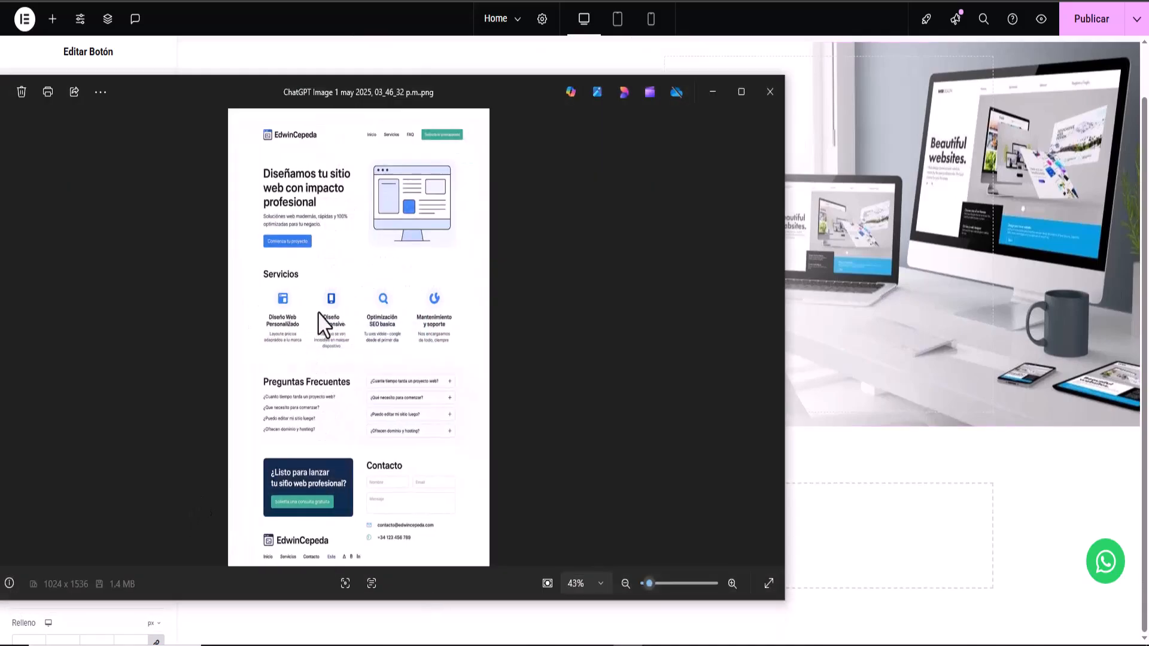
click(712, 91)
click(618, 526)
click(614, 589)
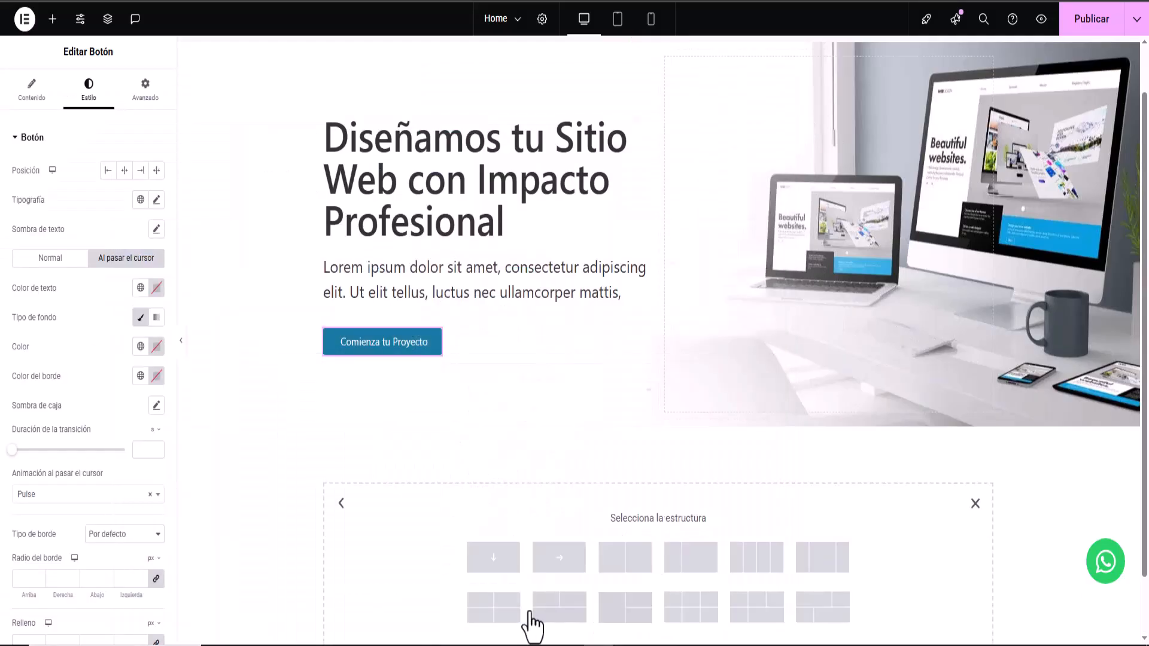
click(494, 557)
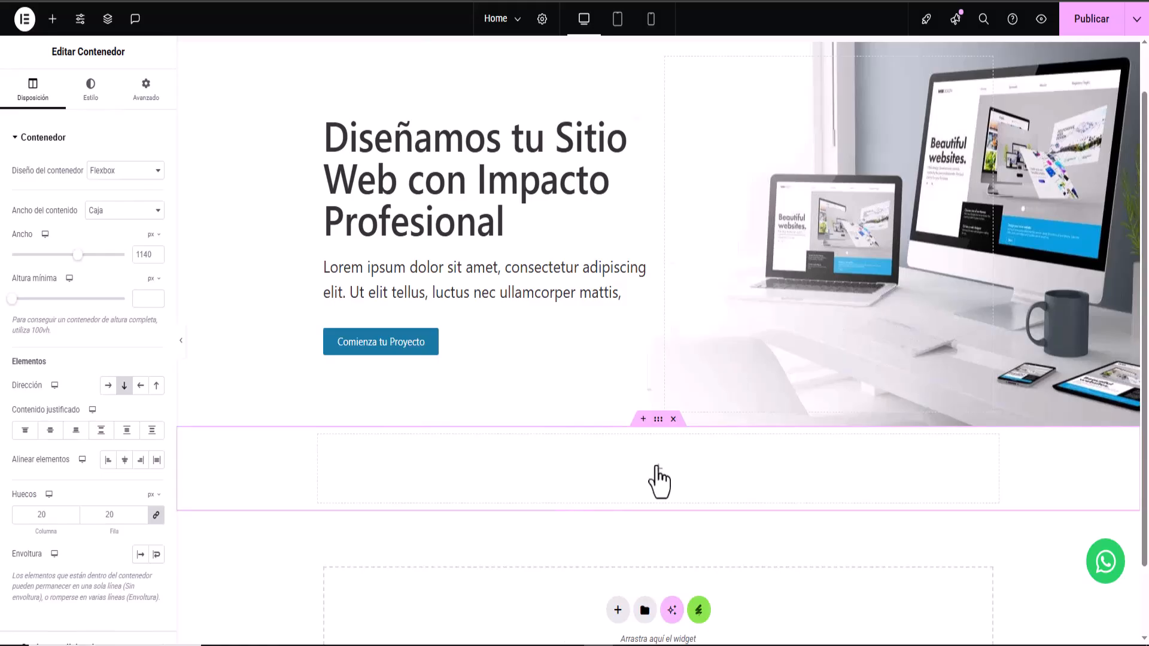
click(657, 473)
drag(26, 231, 669, 469)
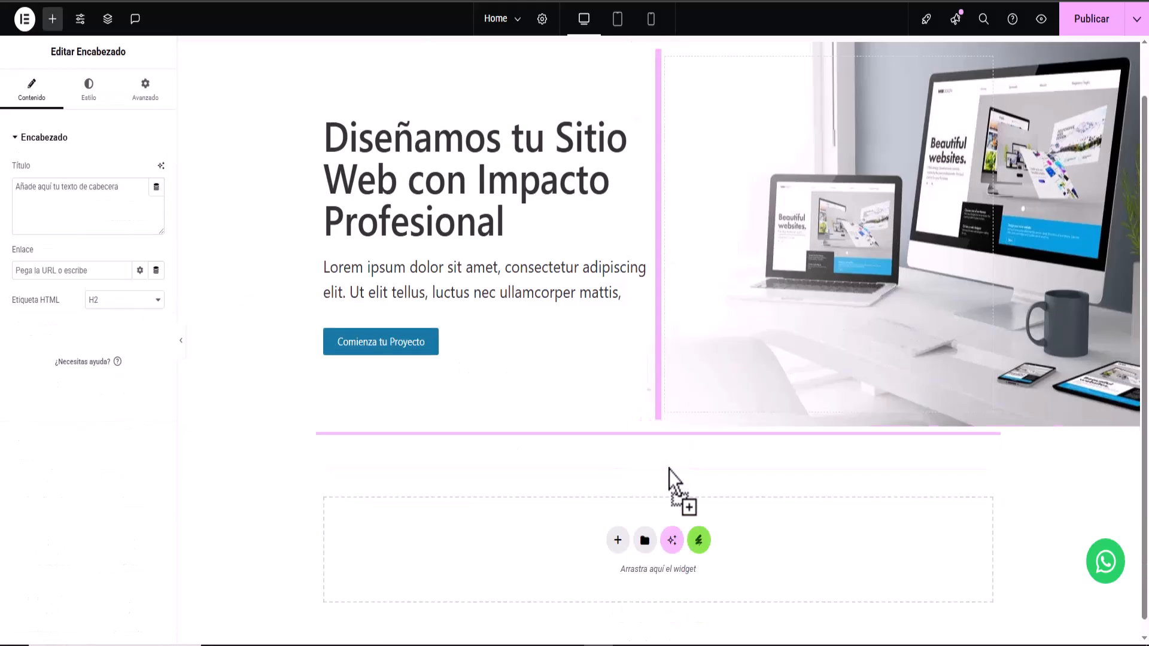
triple_click(125, 185)
key(ctrl+v)
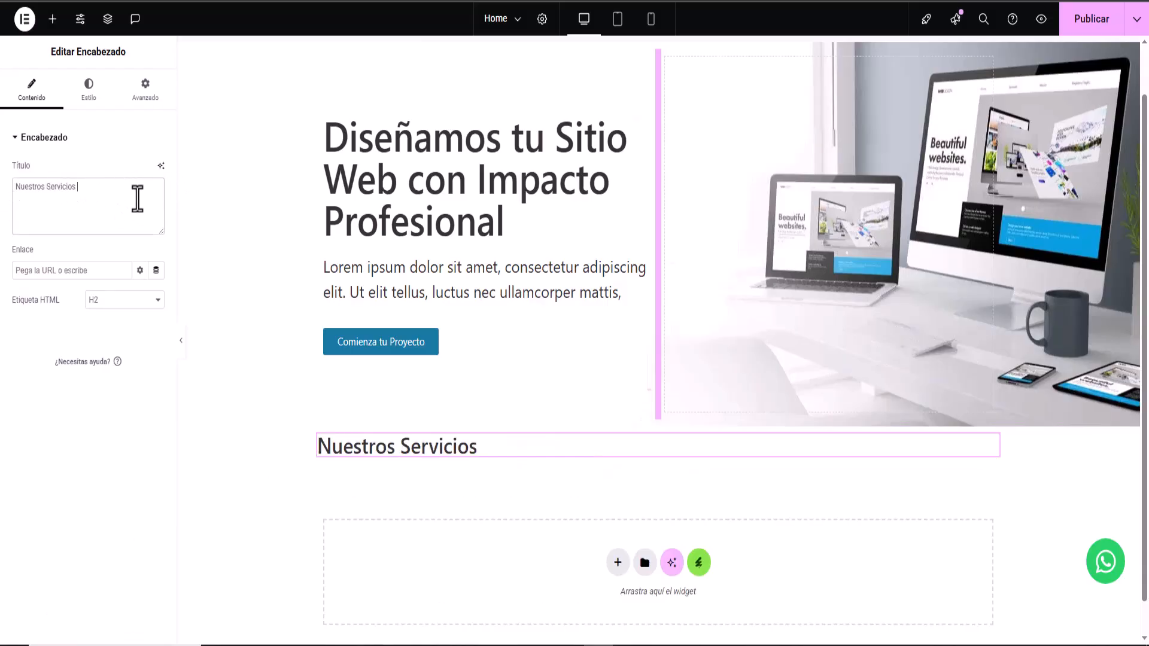
- Set the 'Nuestros Servicios' heading font family to Verdana
click(103, 100)
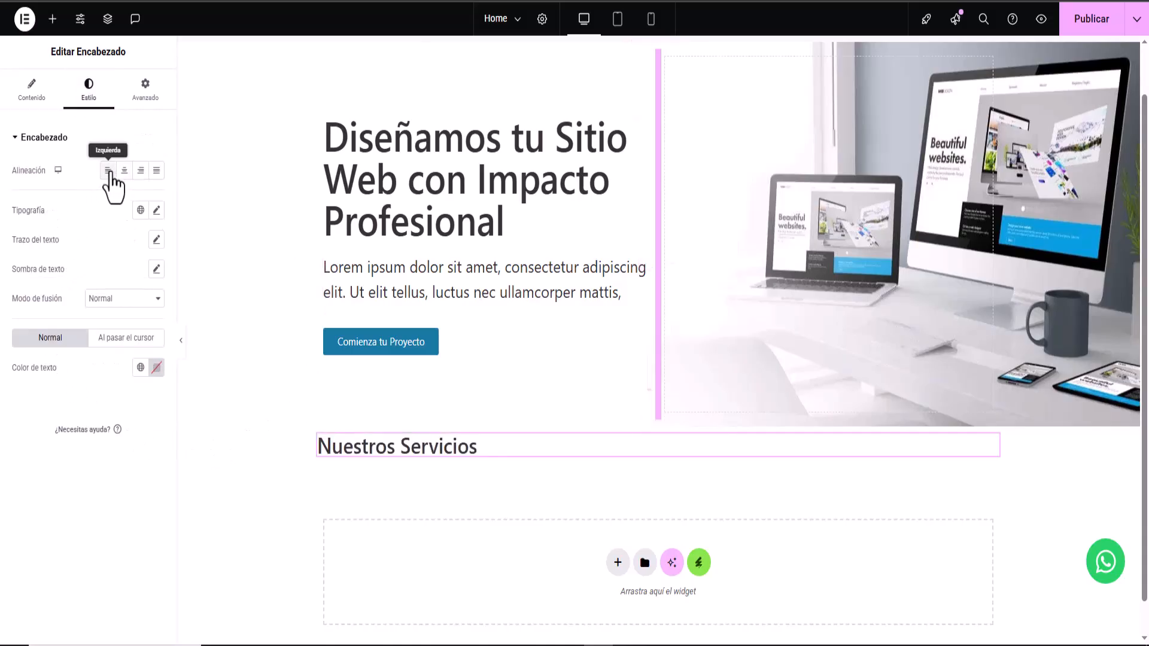
click(156, 210)
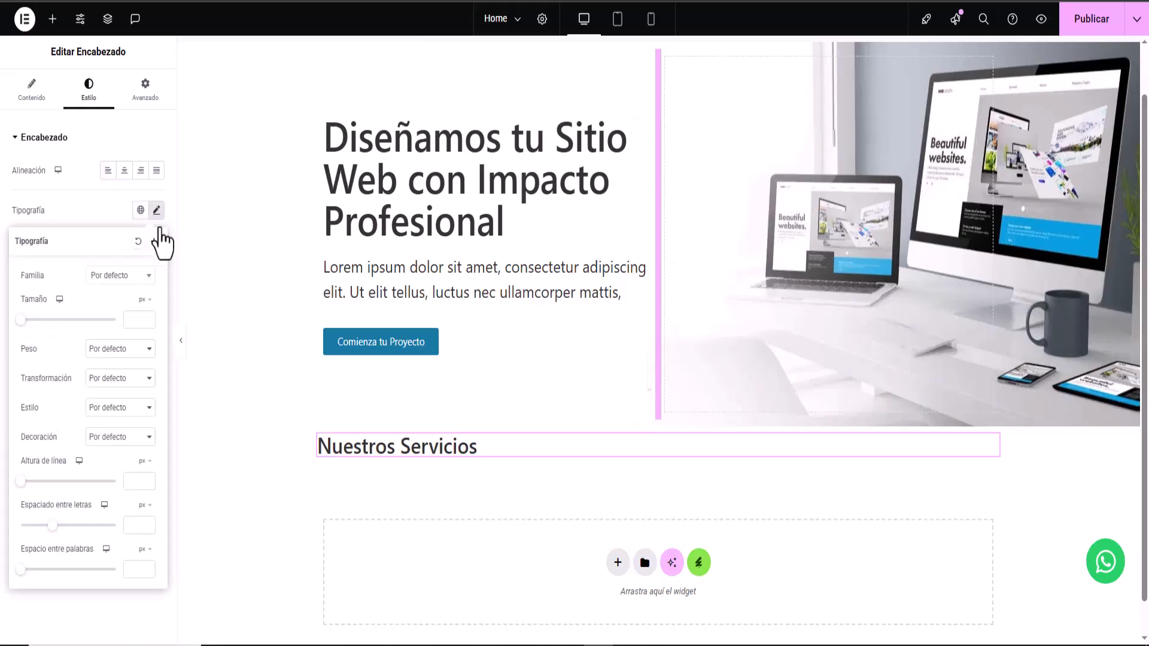
click(148, 277)
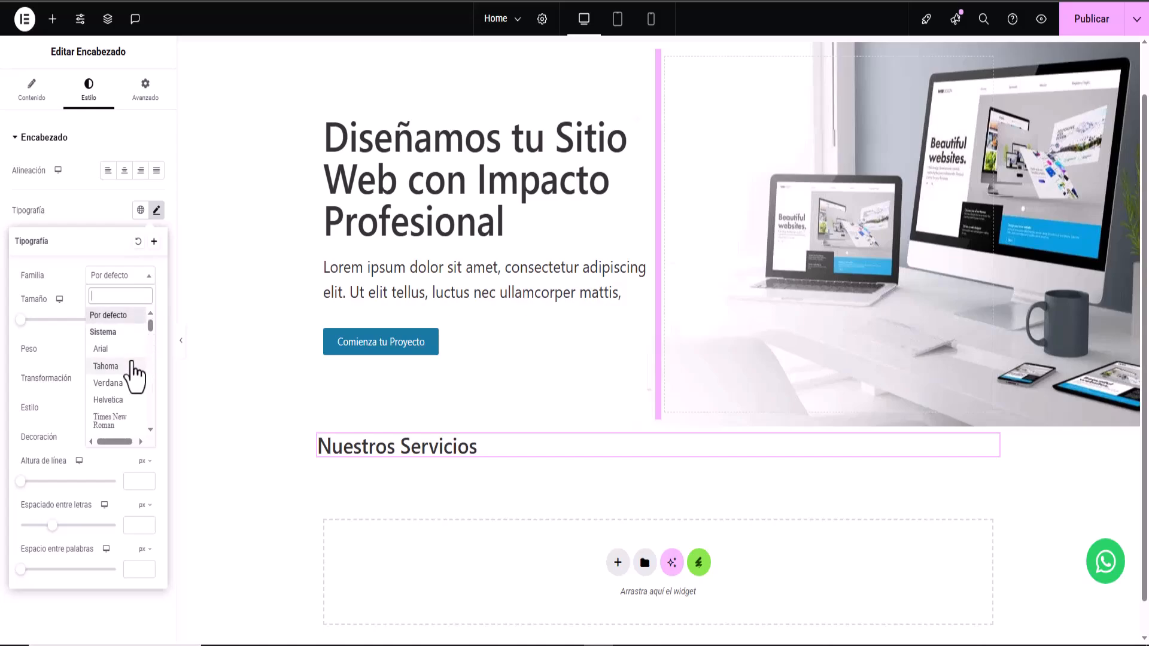
scroll(122, 372, down, 3)
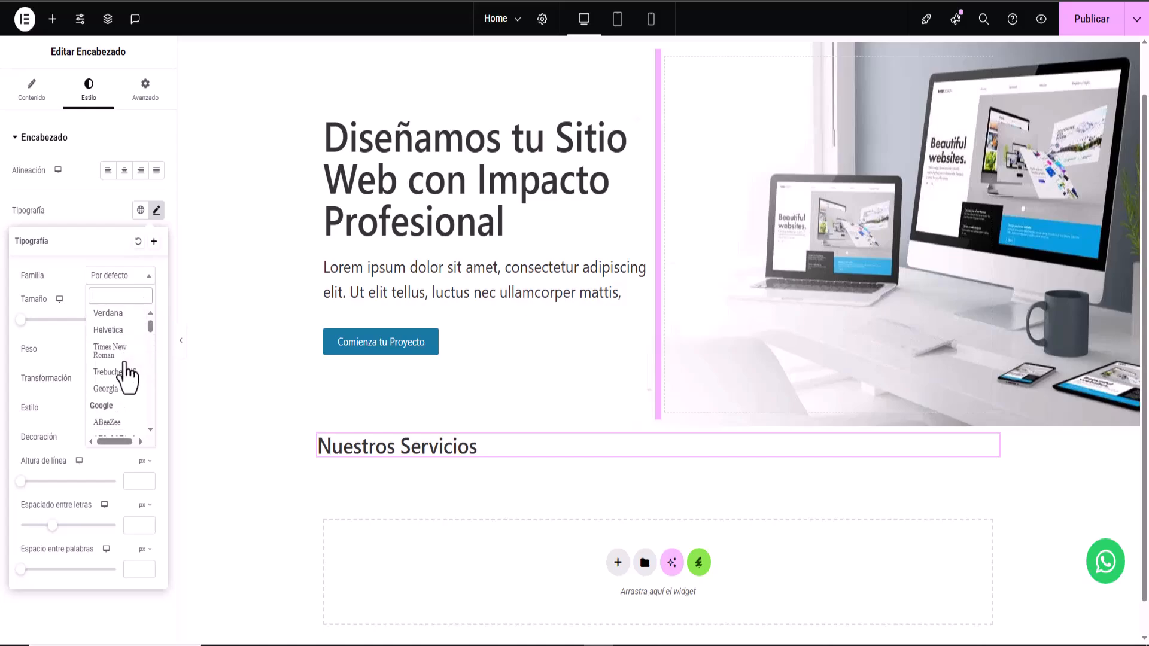
click(114, 314)
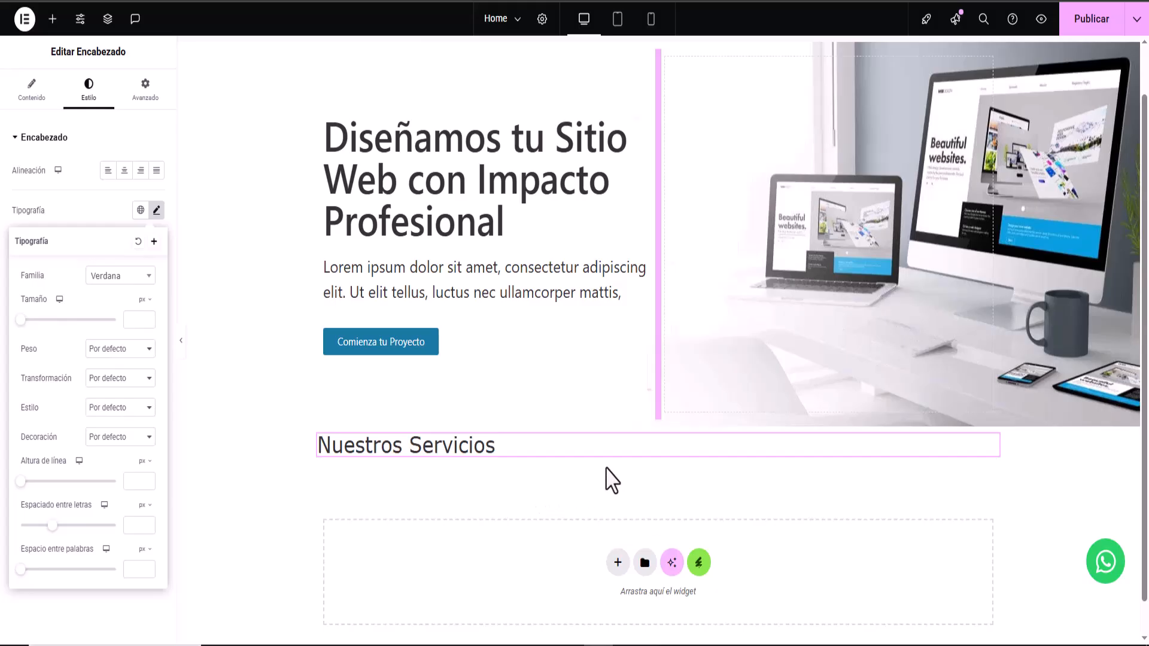
scroll(637, 460, down, 1)
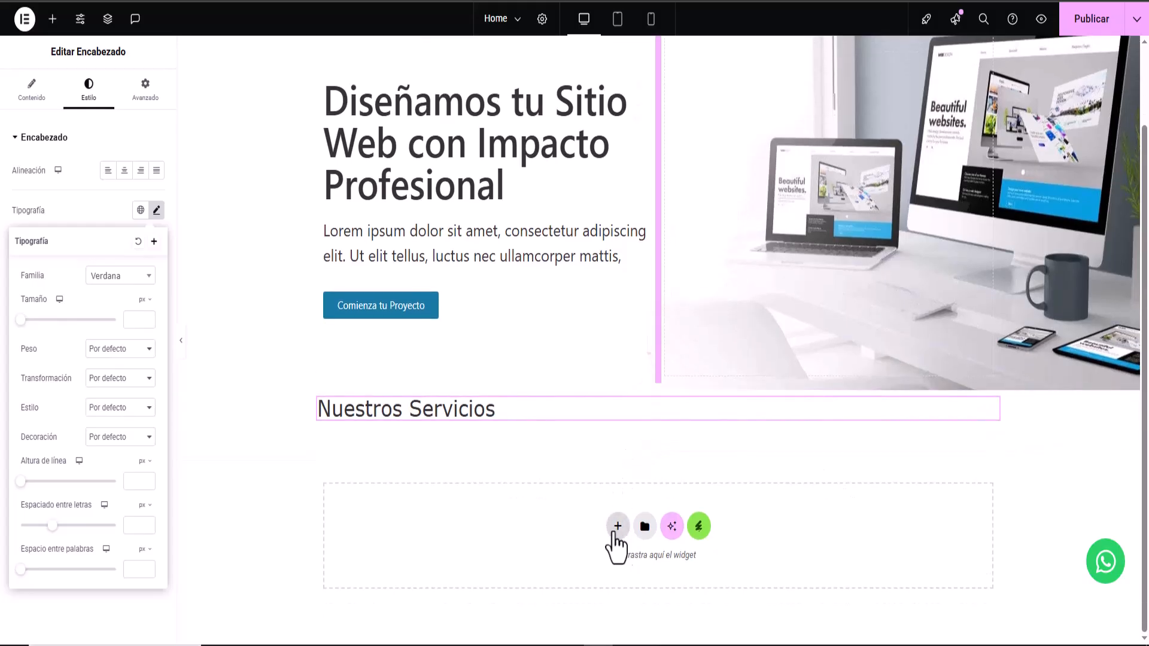
click(628, 645)
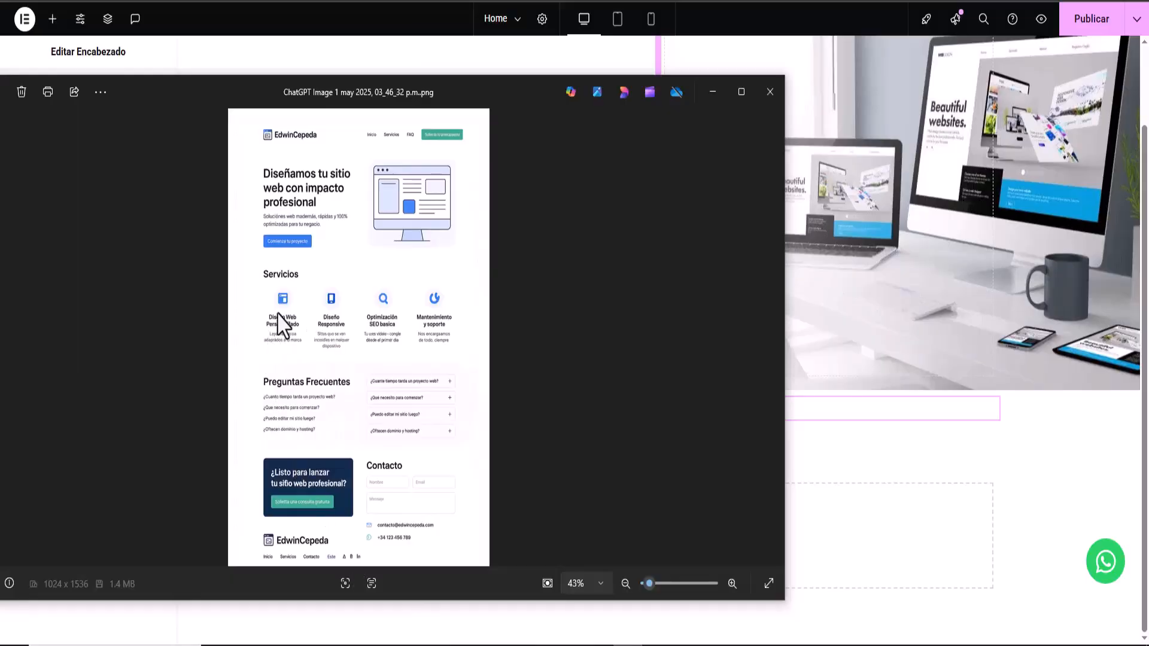
click(712, 93)
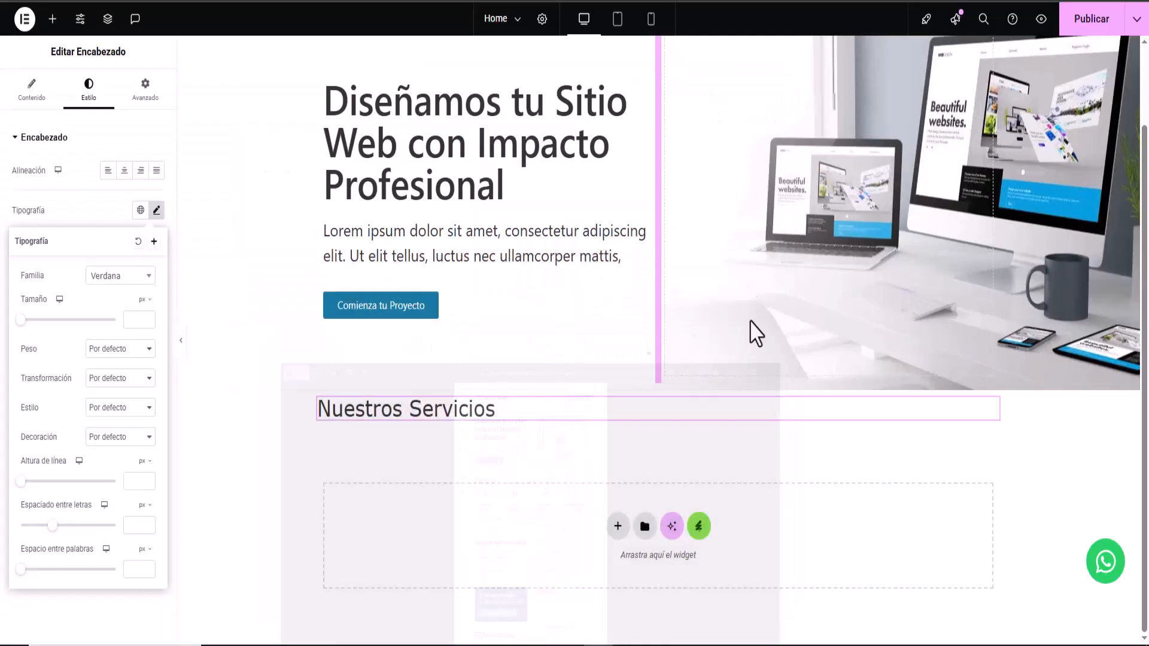
click(616, 526)
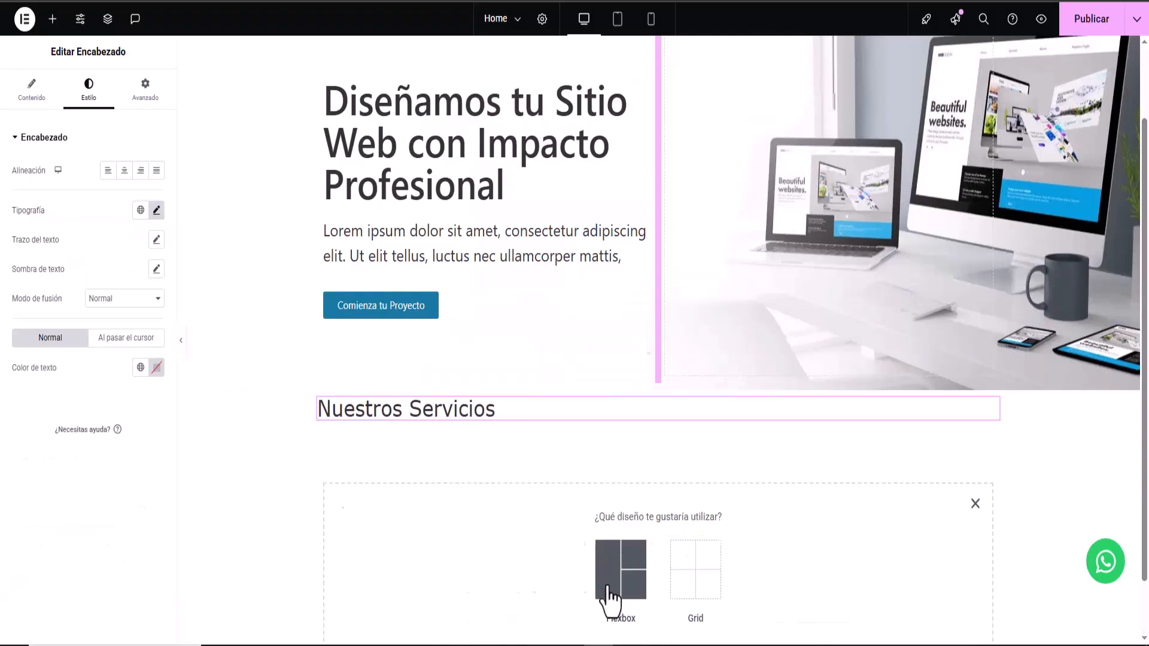
- Insert a 2x3 flexbox grid and delete the three second-row cells, leaving three columns
click(609, 596)
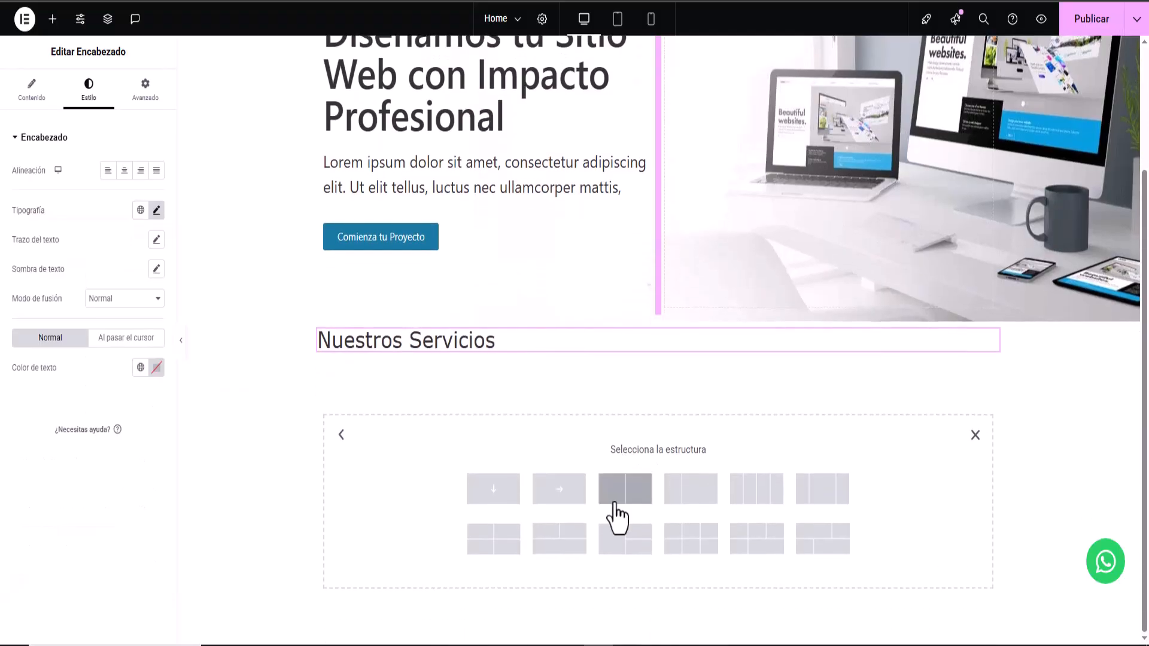
click(691, 548)
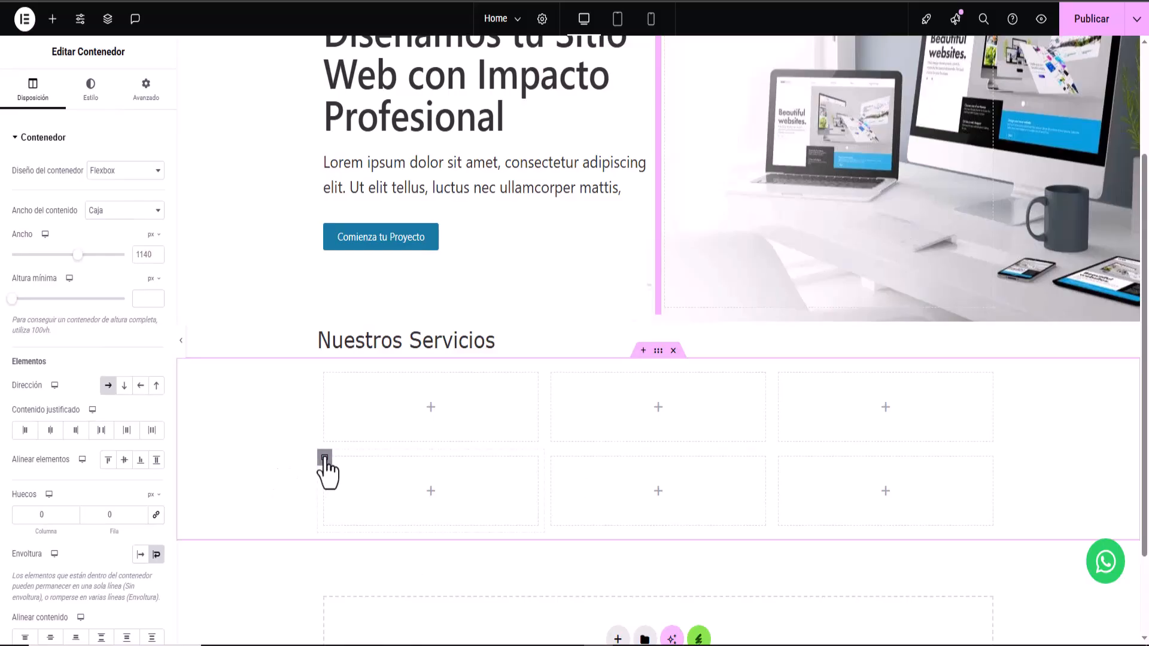
right_click(340, 486)
click(358, 627)
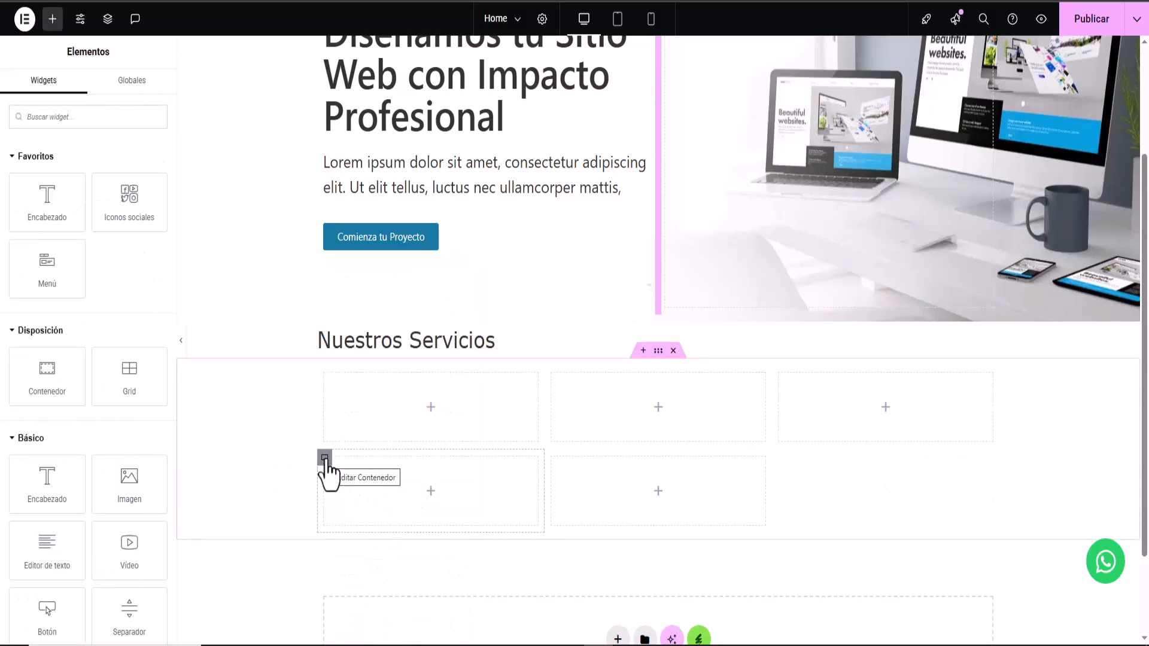
right_click(326, 462)
click(383, 634)
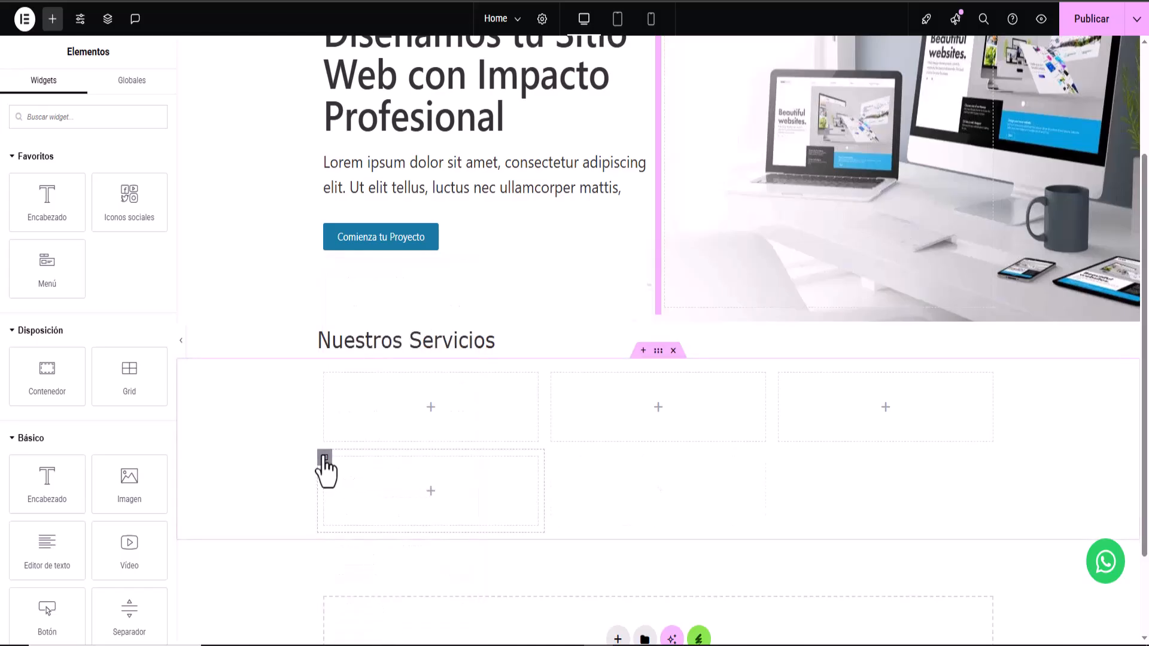
right_click(326, 464)
click(362, 627)
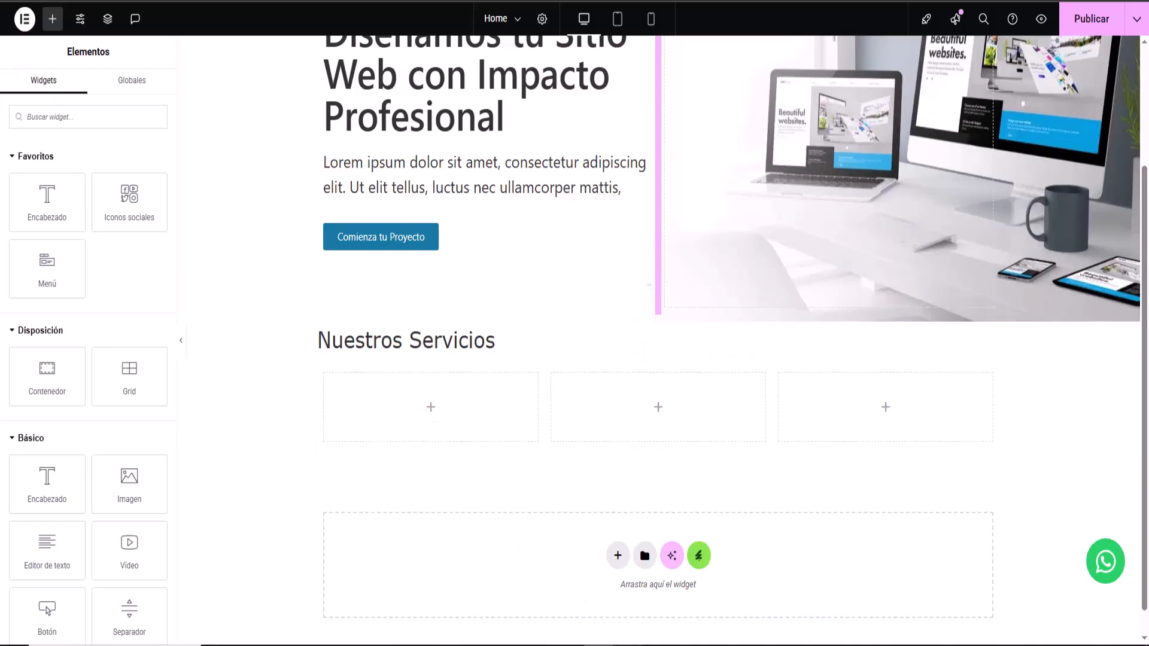
- Check the mockup, then add an Icono, Encabezado and Editor de texto to the first services column
click(627, 645)
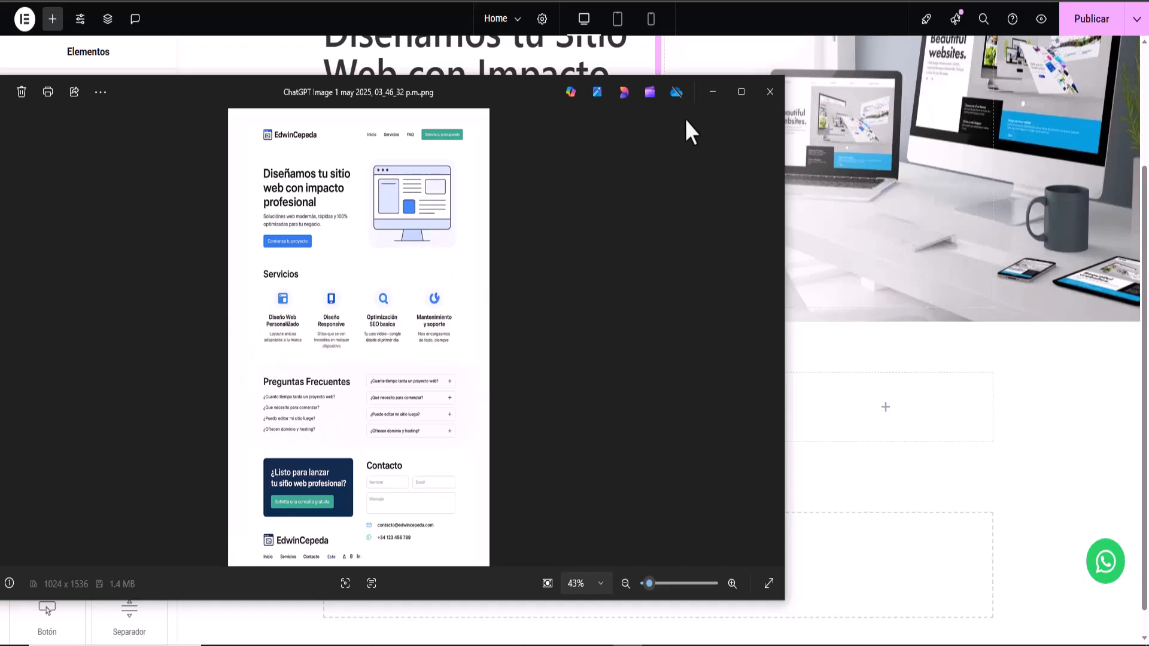
click(713, 91)
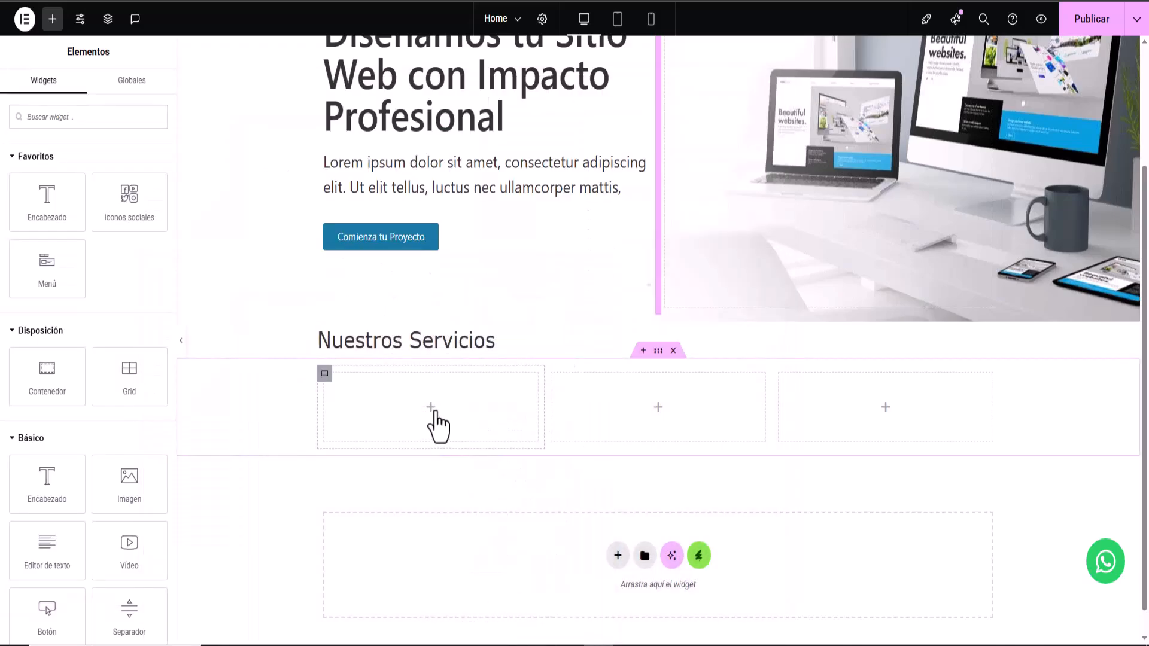
scroll(42, 514, down, 3)
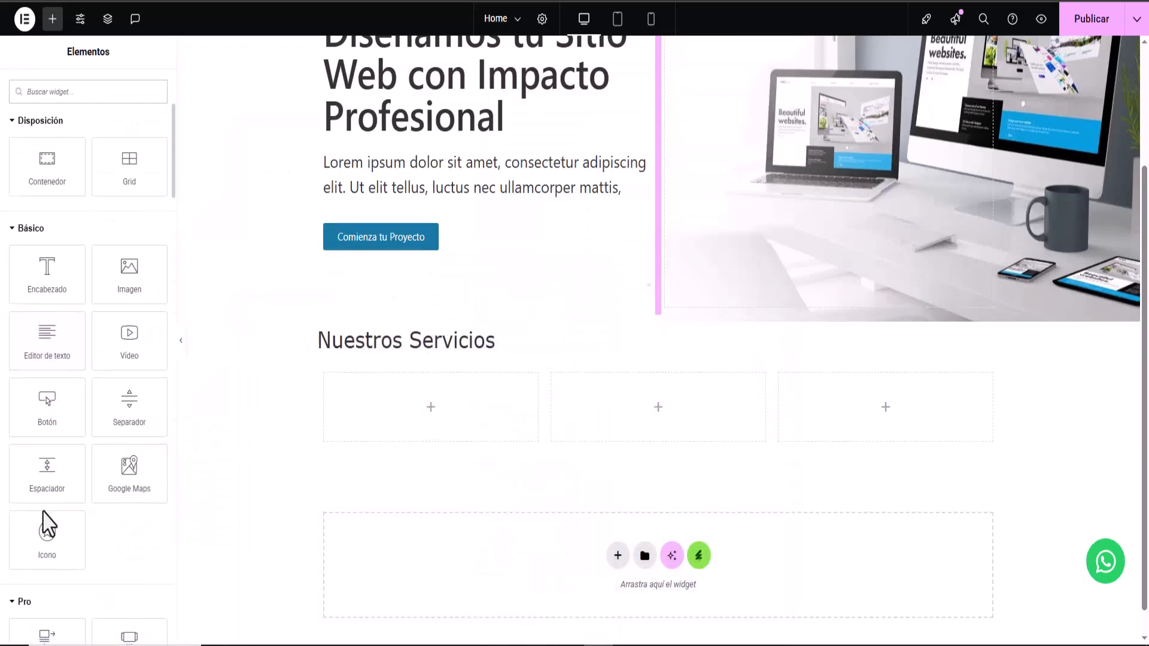
drag(54, 538, 458, 419)
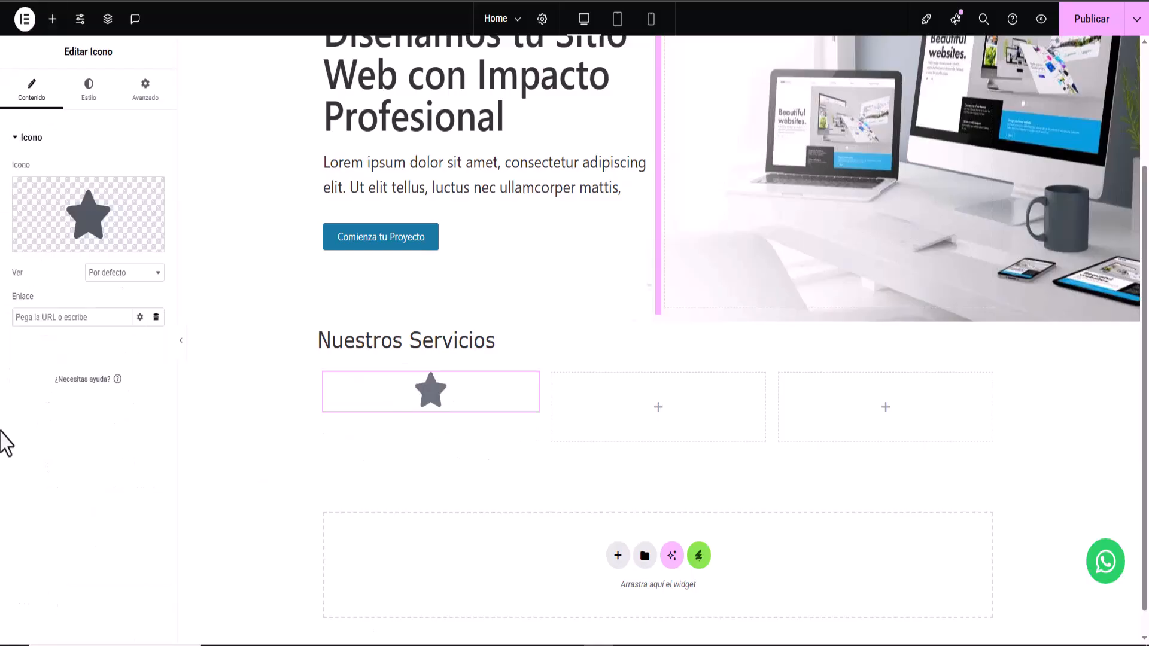
click(52, 18)
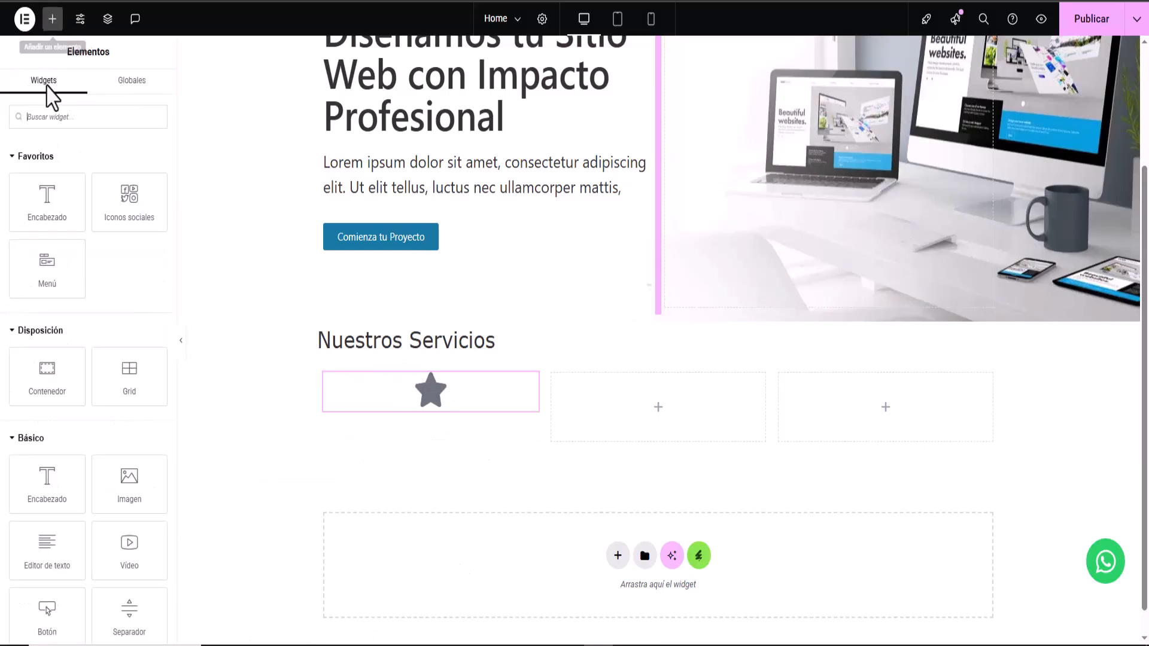
drag(46, 228, 442, 413)
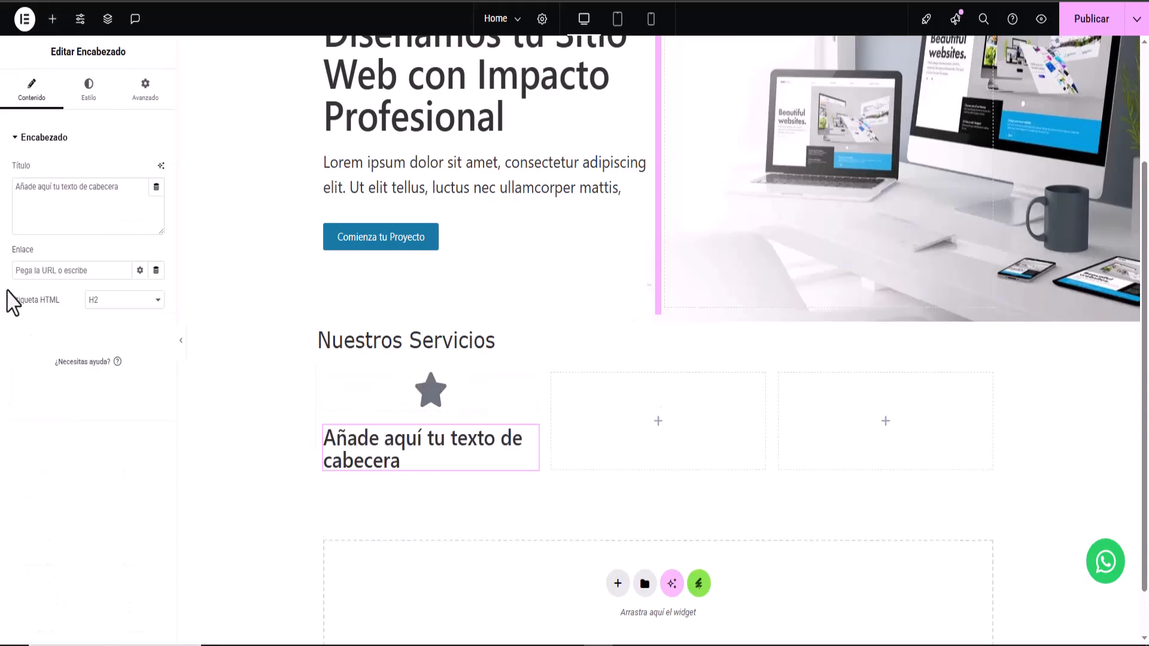
click(52, 18)
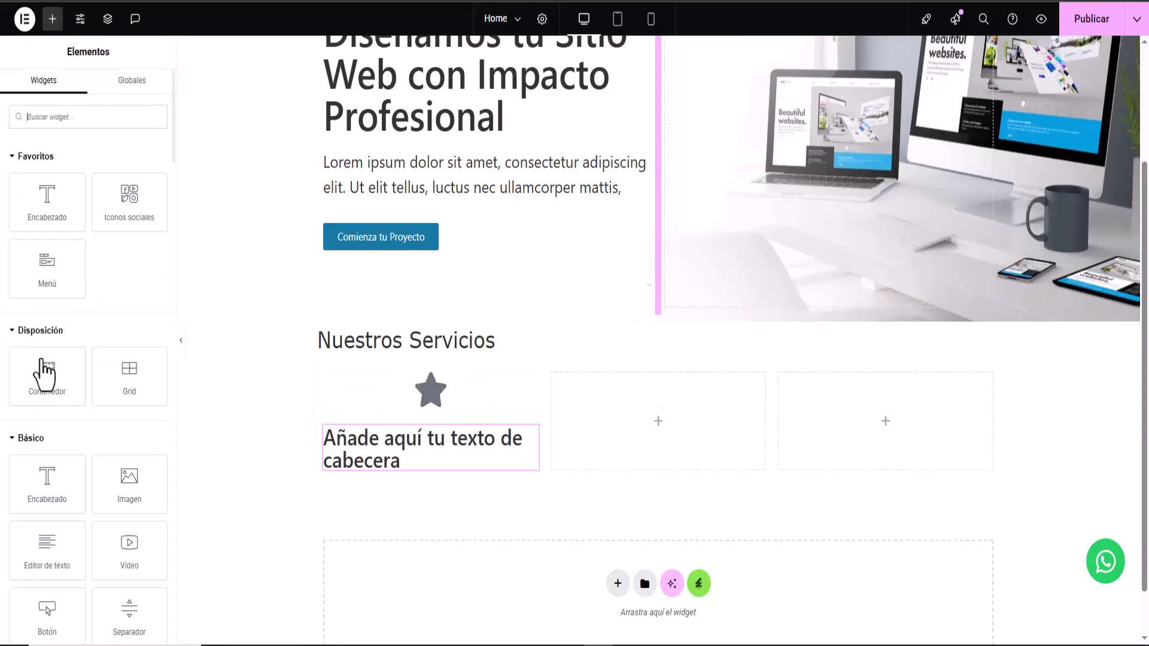
drag(60, 580, 418, 467)
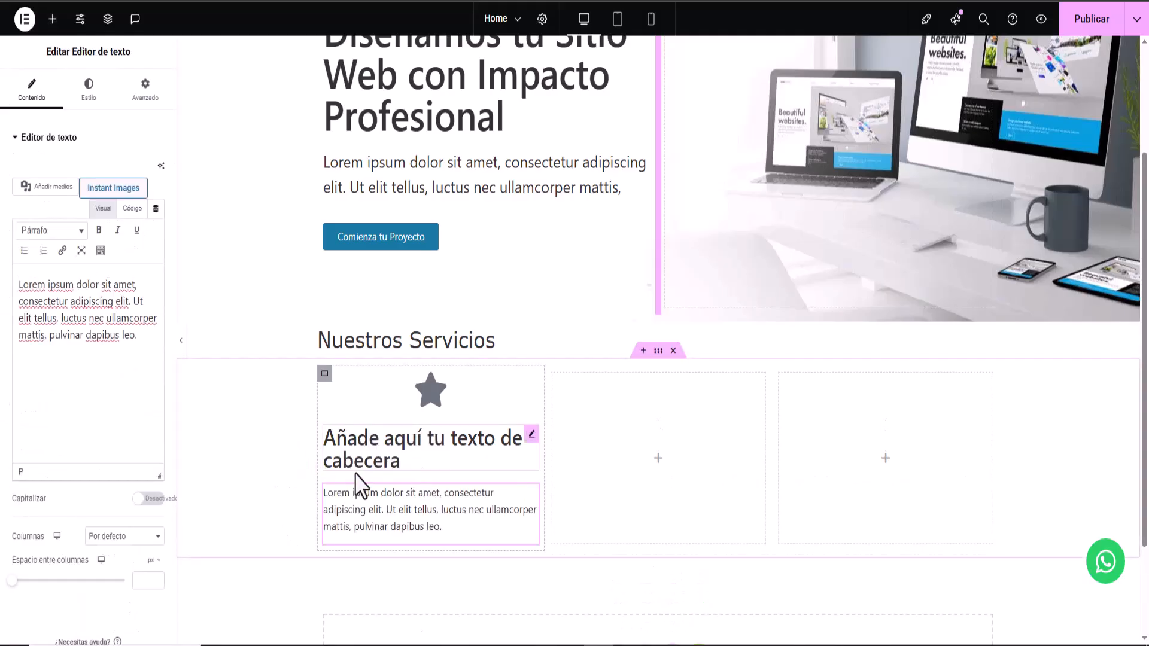
scroll(547, 385, down, 2)
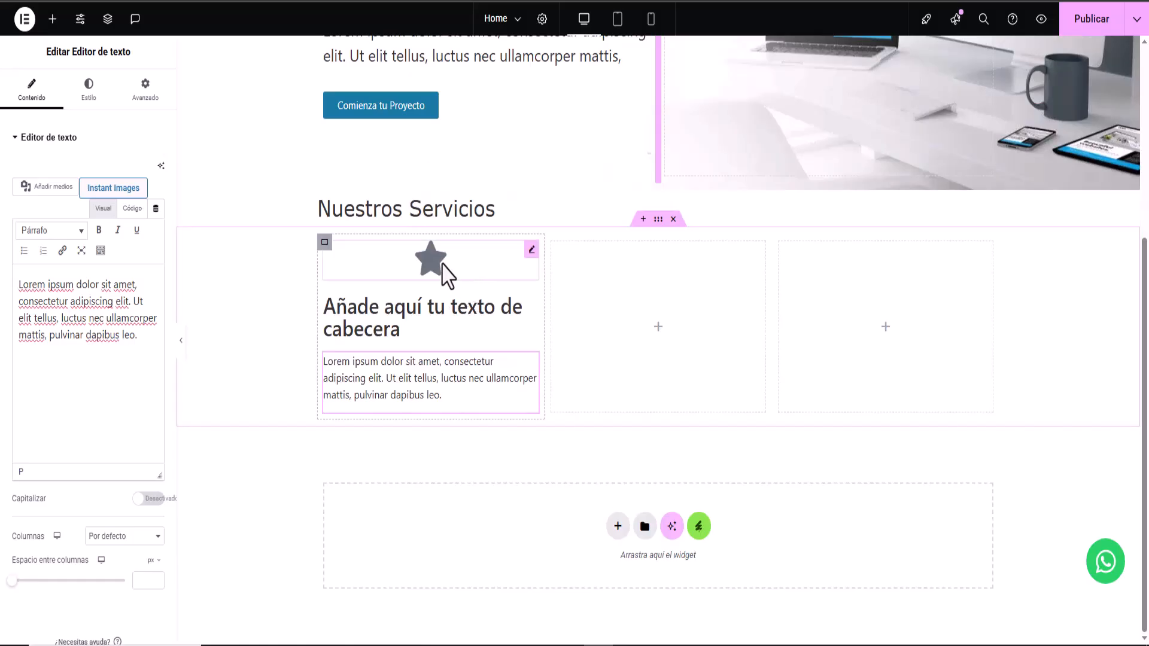
- Replace the first service's star icon with the laptop-code icon from the icon library
click(447, 274)
click(85, 224)
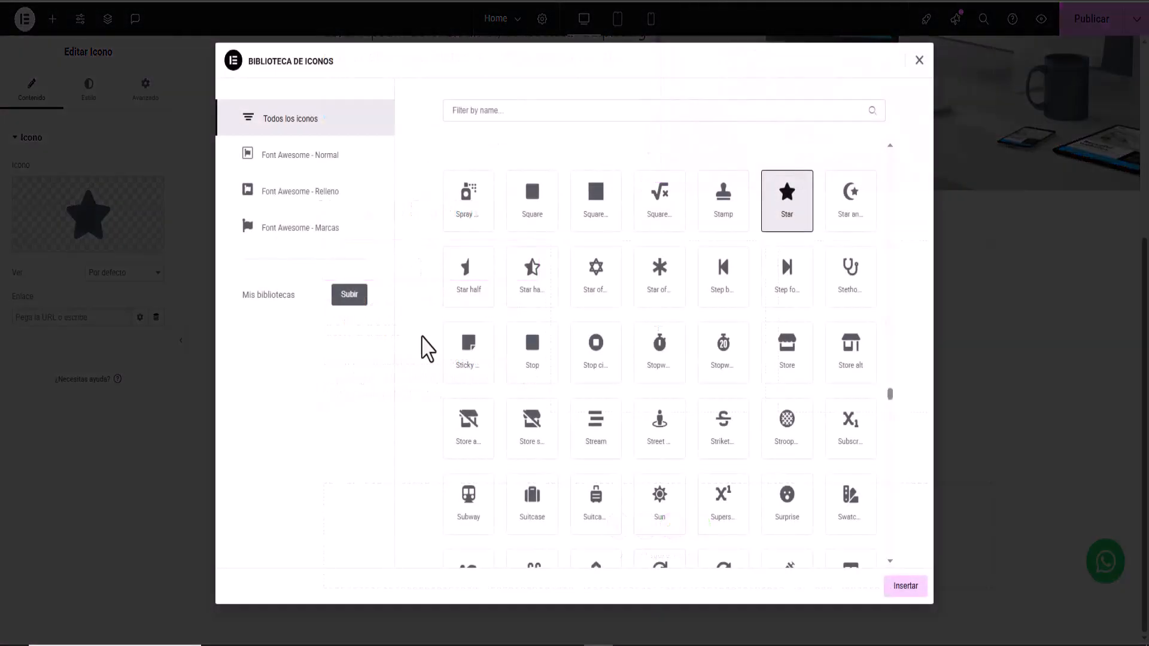
scroll(511, 305, up, 10)
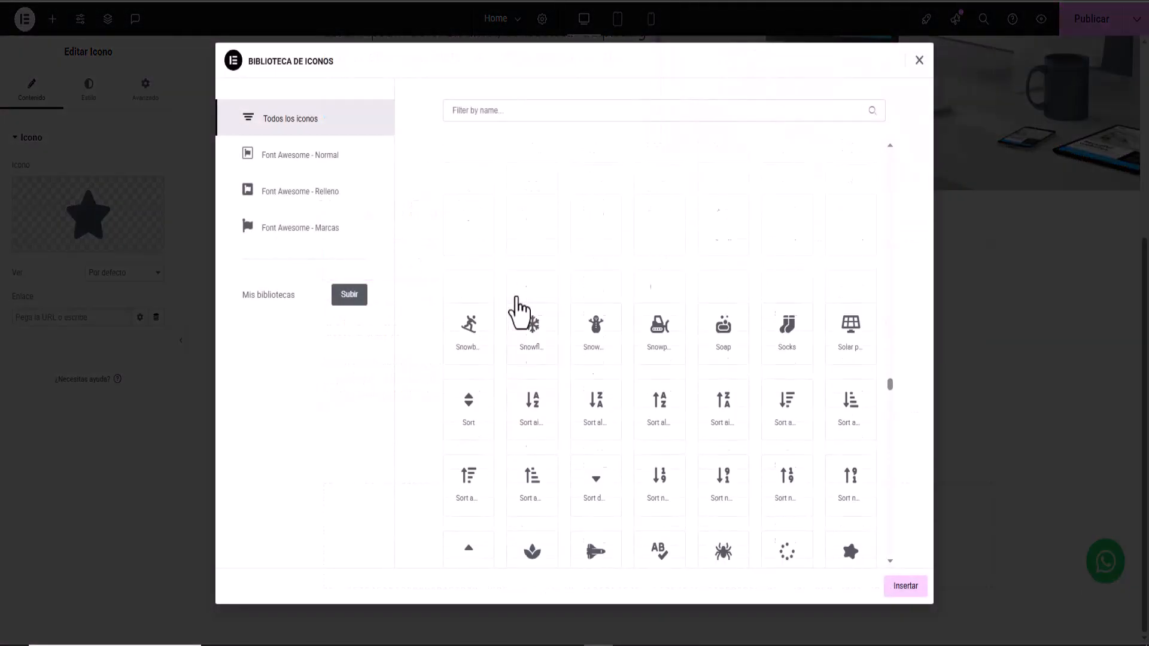
scroll(518, 308, up, 8)
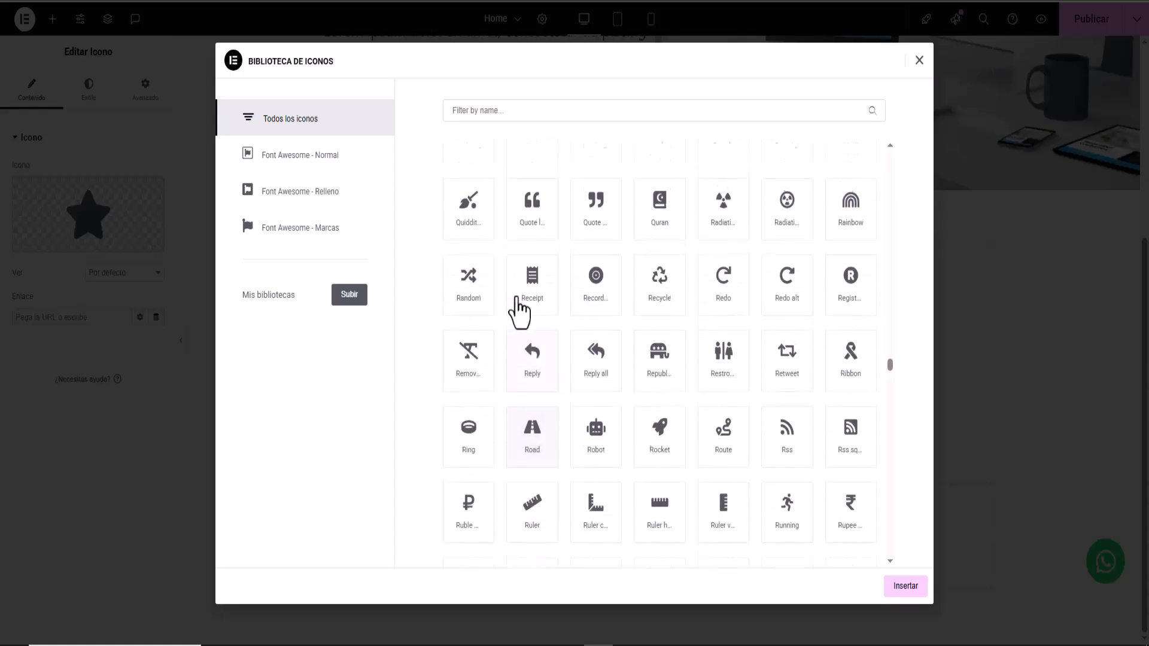
scroll(519, 312, up, 10)
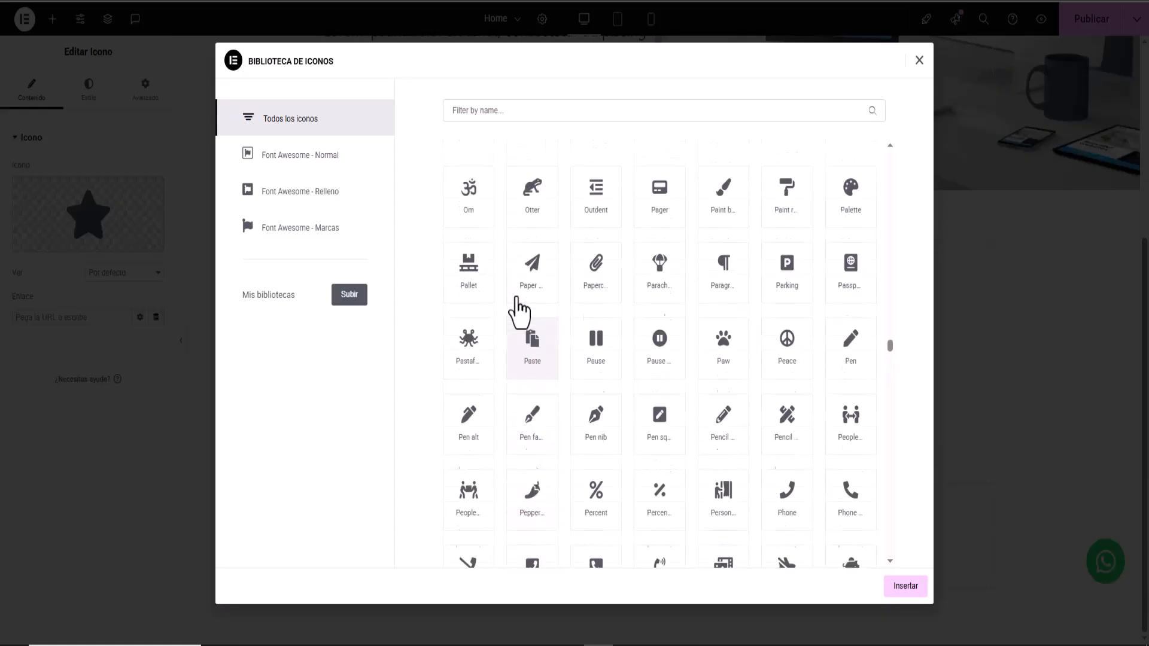
scroll(518, 308, up, 10)
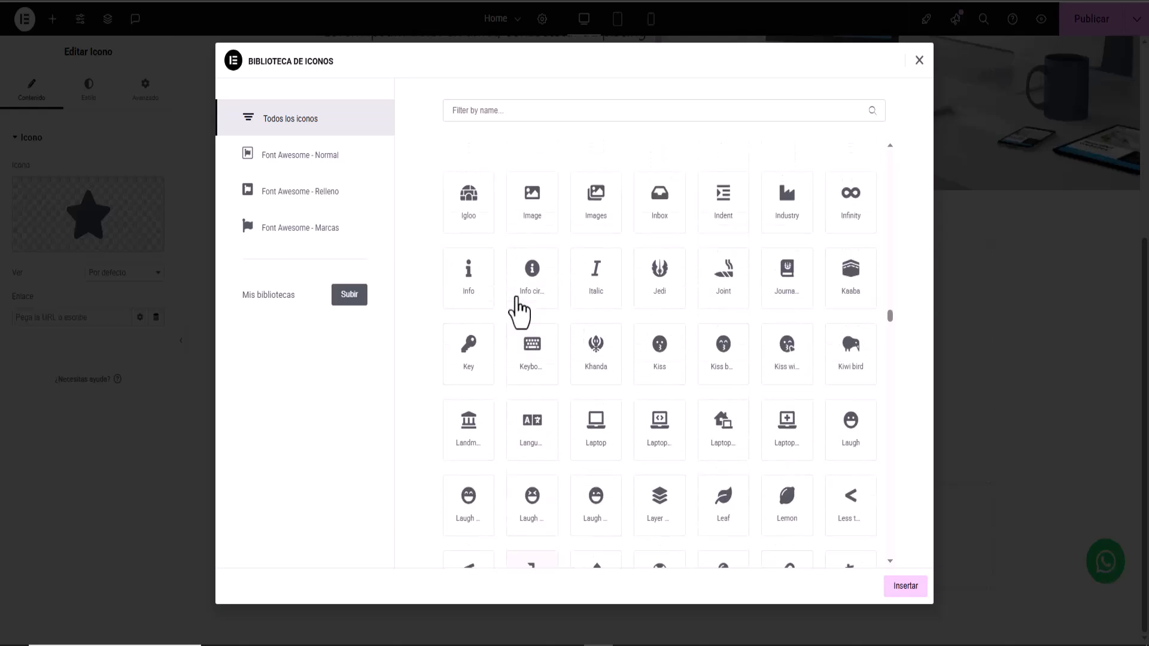
scroll(706, 428, down, 1)
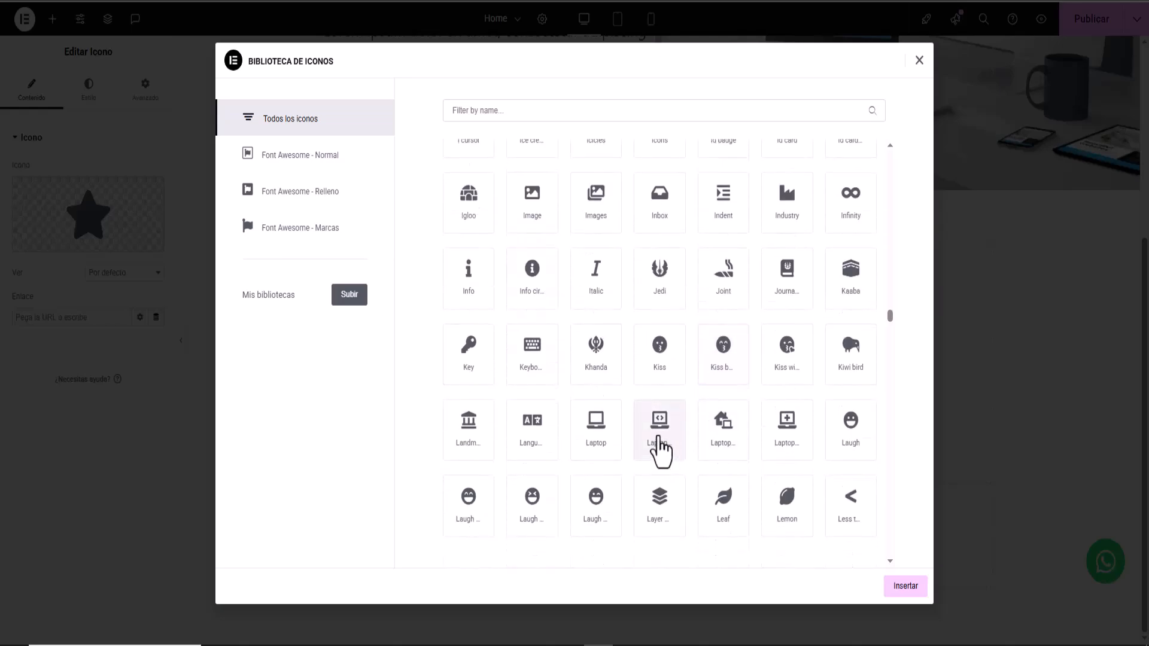
click(660, 452)
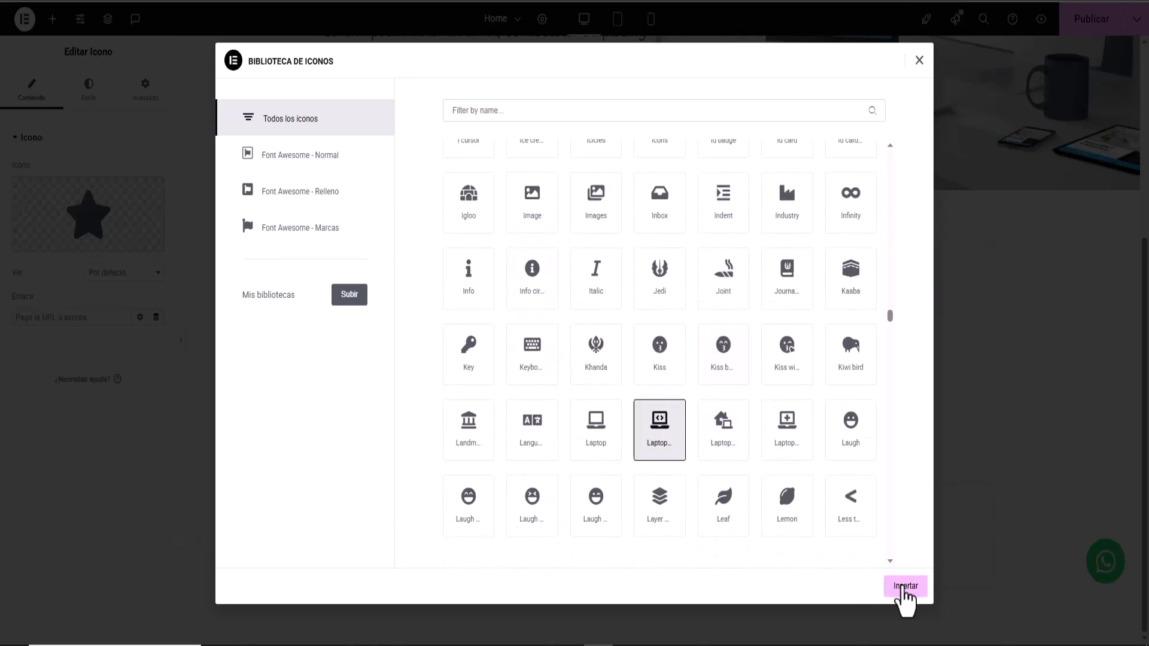
click(903, 587)
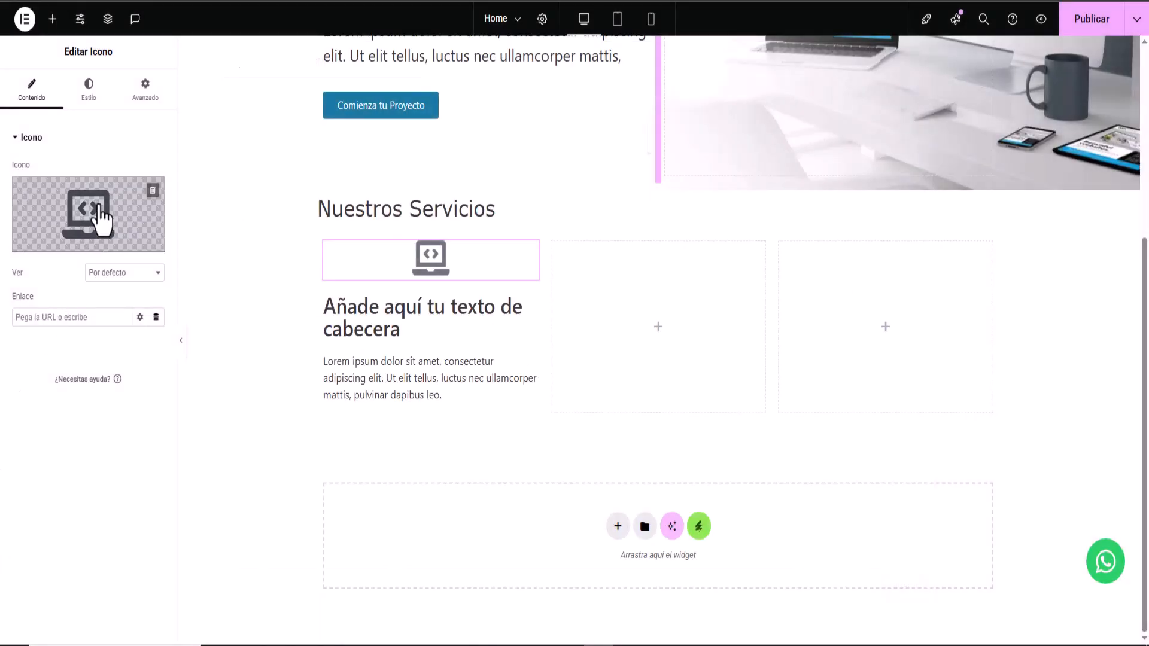
- Set the icon's main colour to blue #0B91D1
click(88, 93)
click(154, 230)
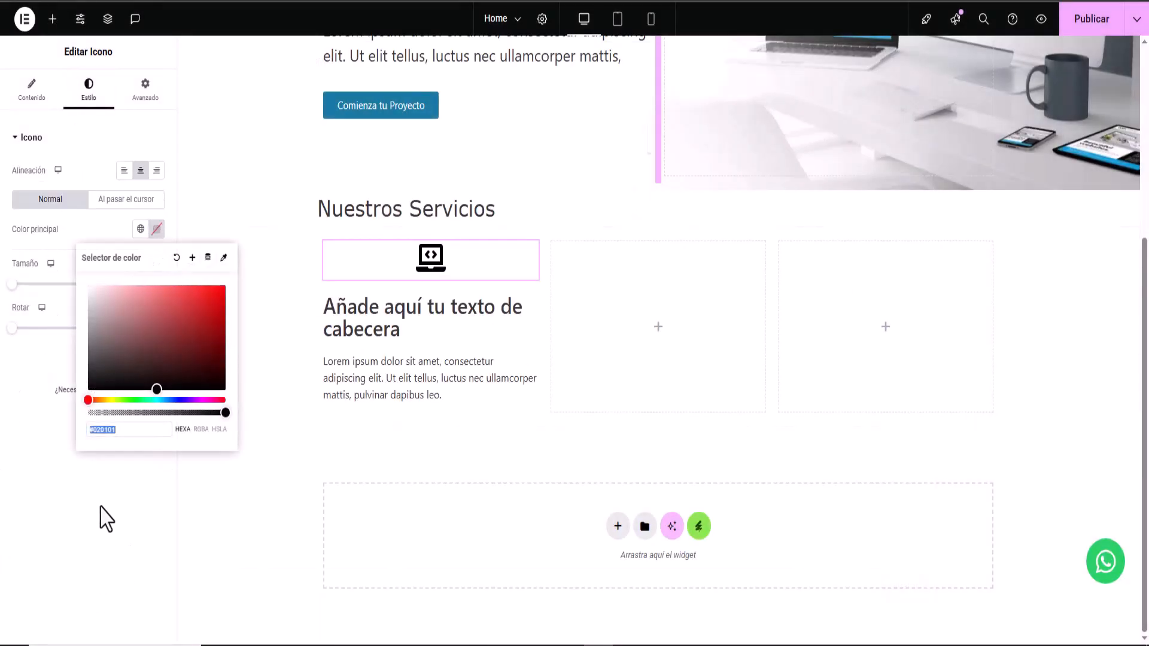
right_click(124, 430)
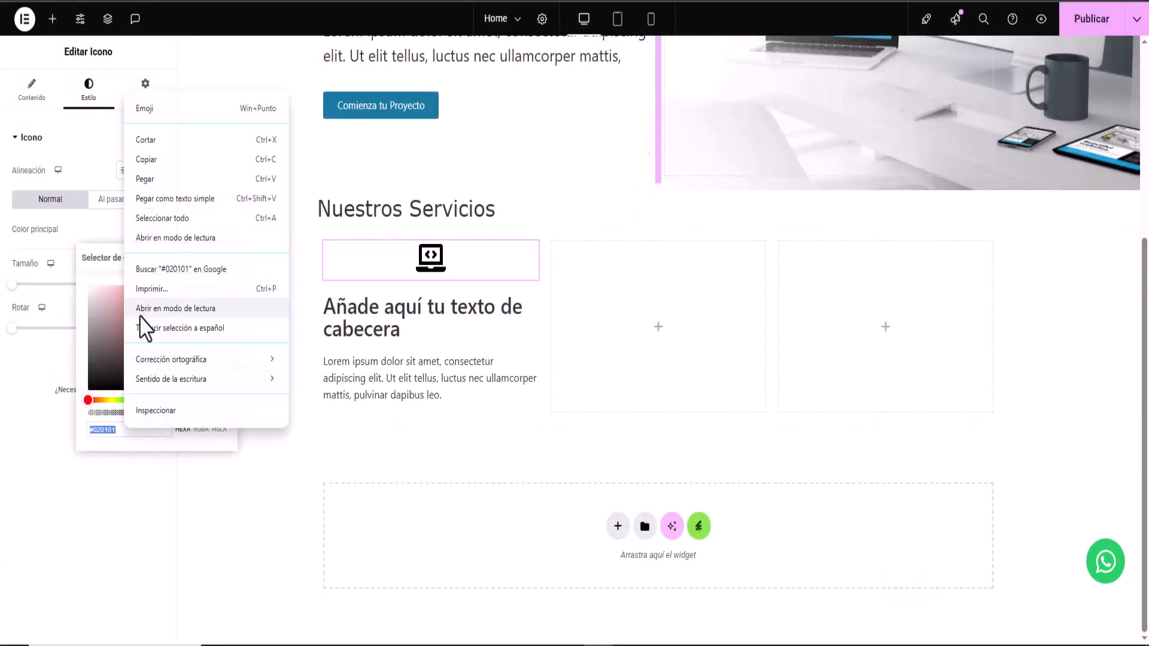
click(151, 178)
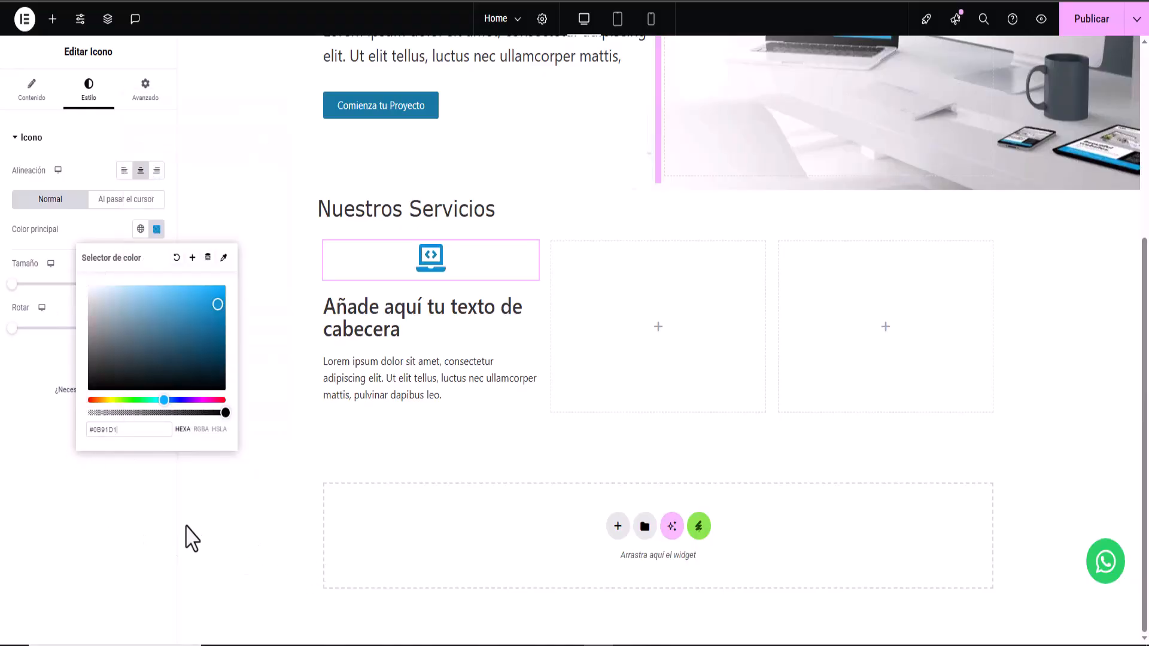
click(149, 531)
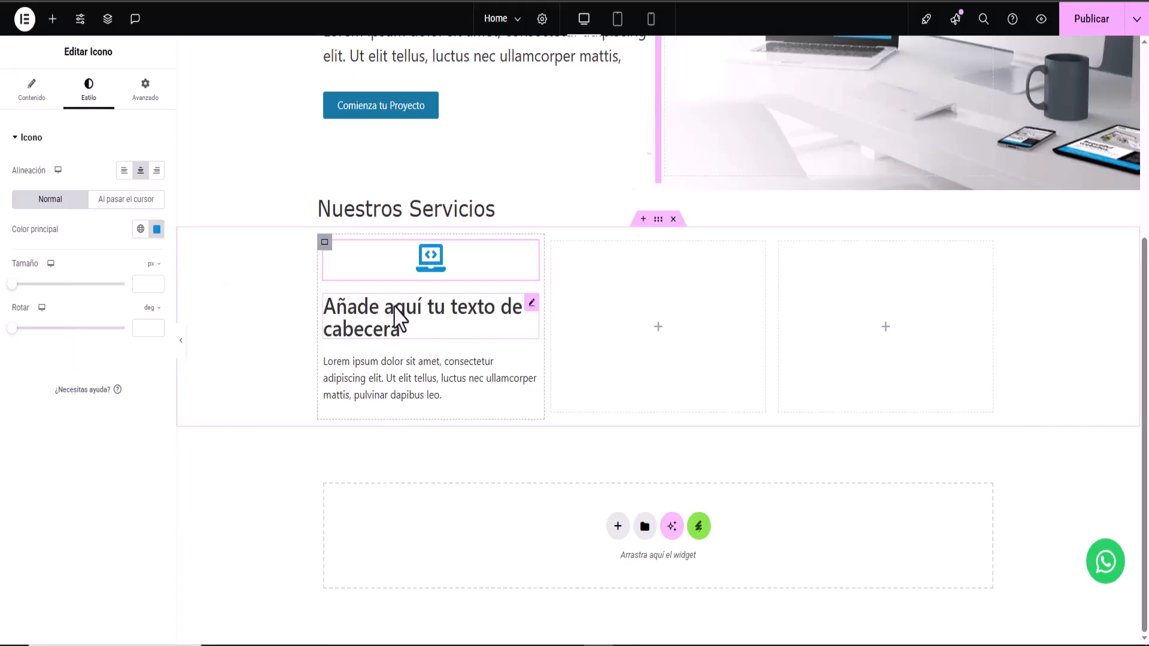
- Retitle the first service heading 'Diseño web Personalizado'
click(358, 333)
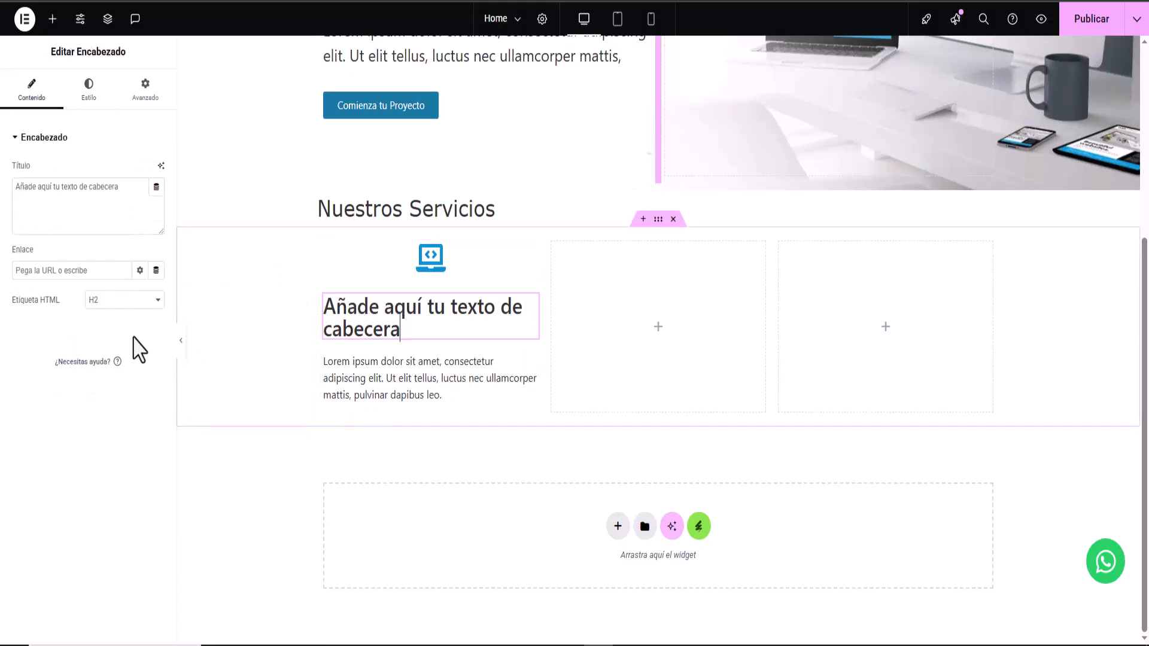
drag(121, 187, 12, 197)
right_click(30, 196)
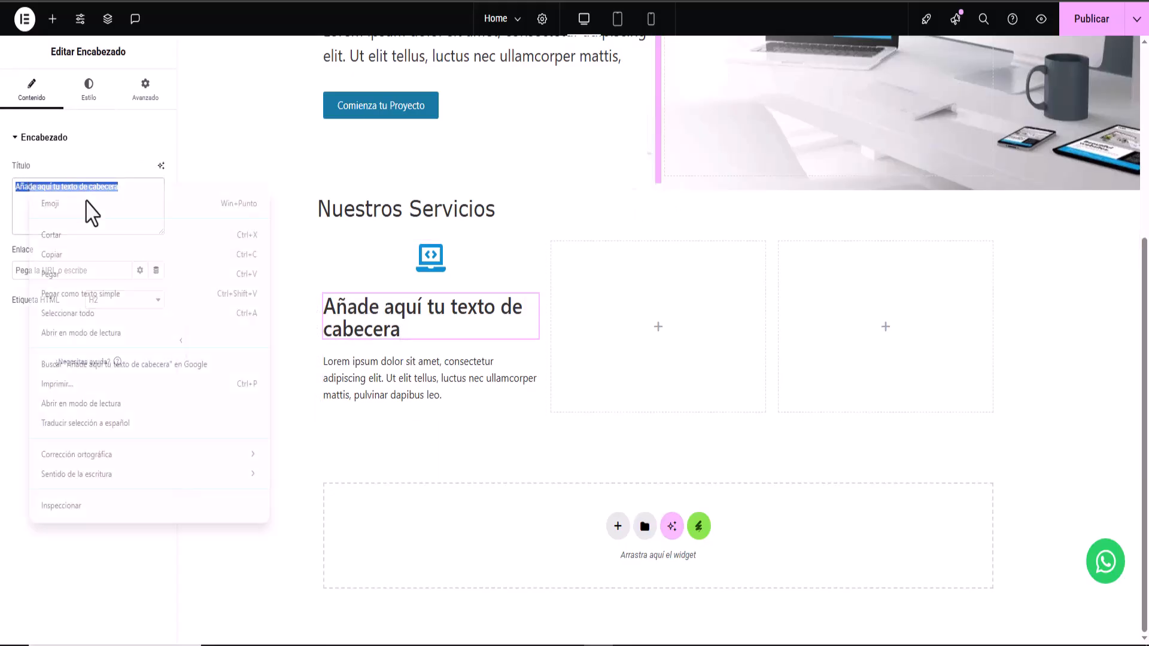
click(67, 274)
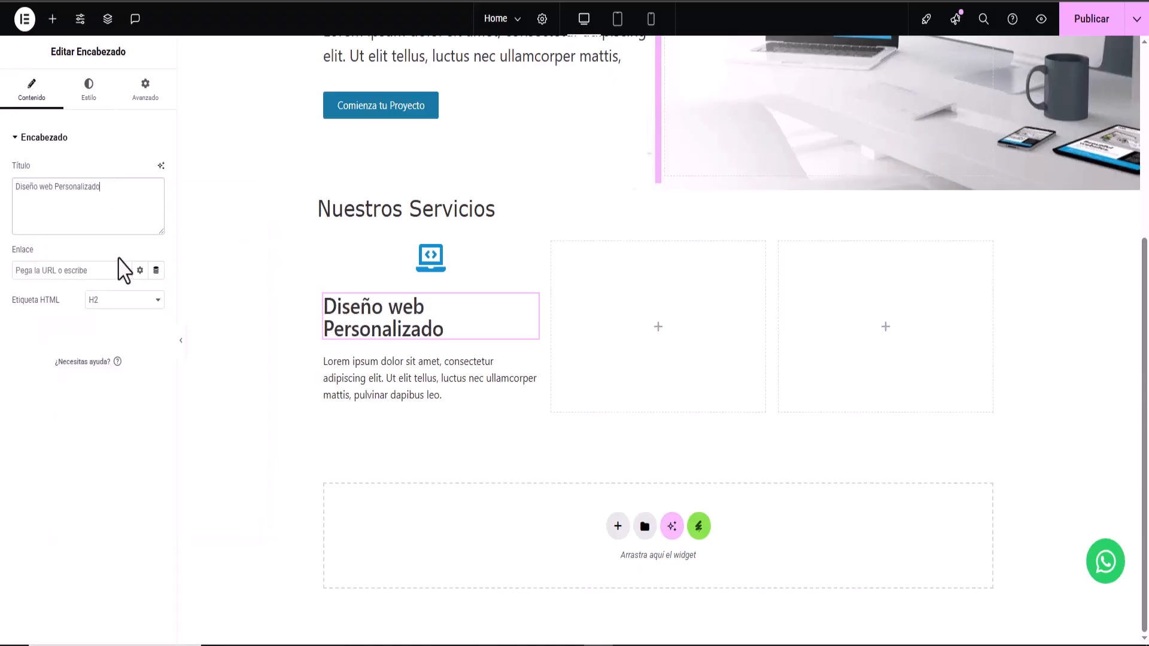
- Centre the heading and set its typography to size 30 and weight 700
click(88, 96)
click(123, 171)
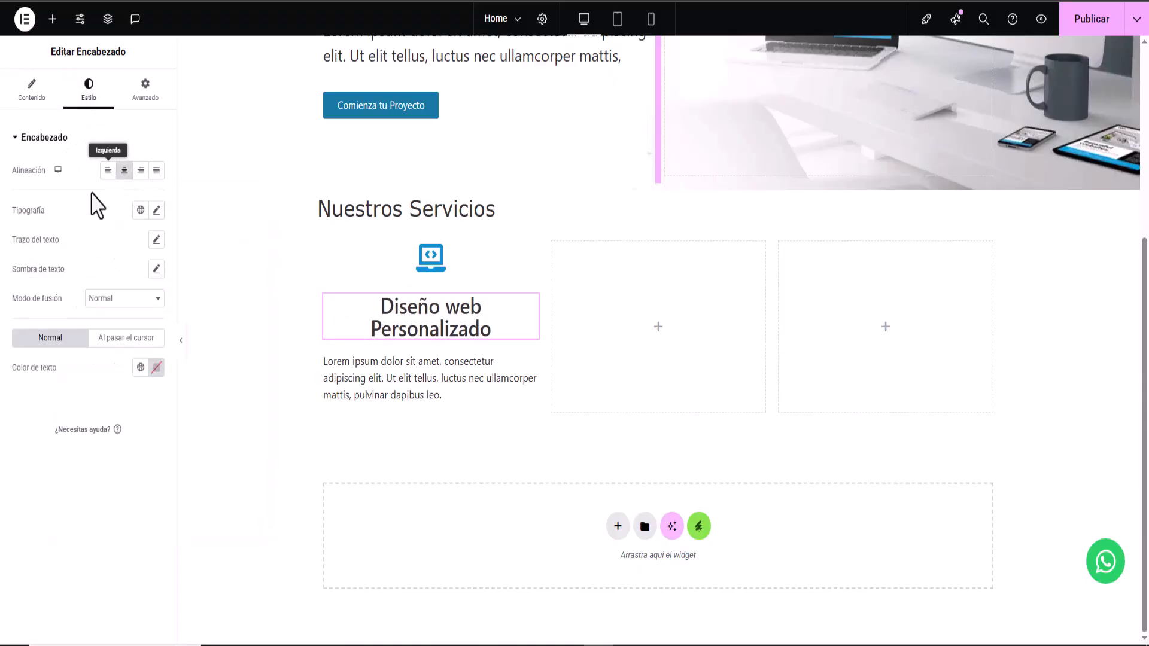
click(156, 210)
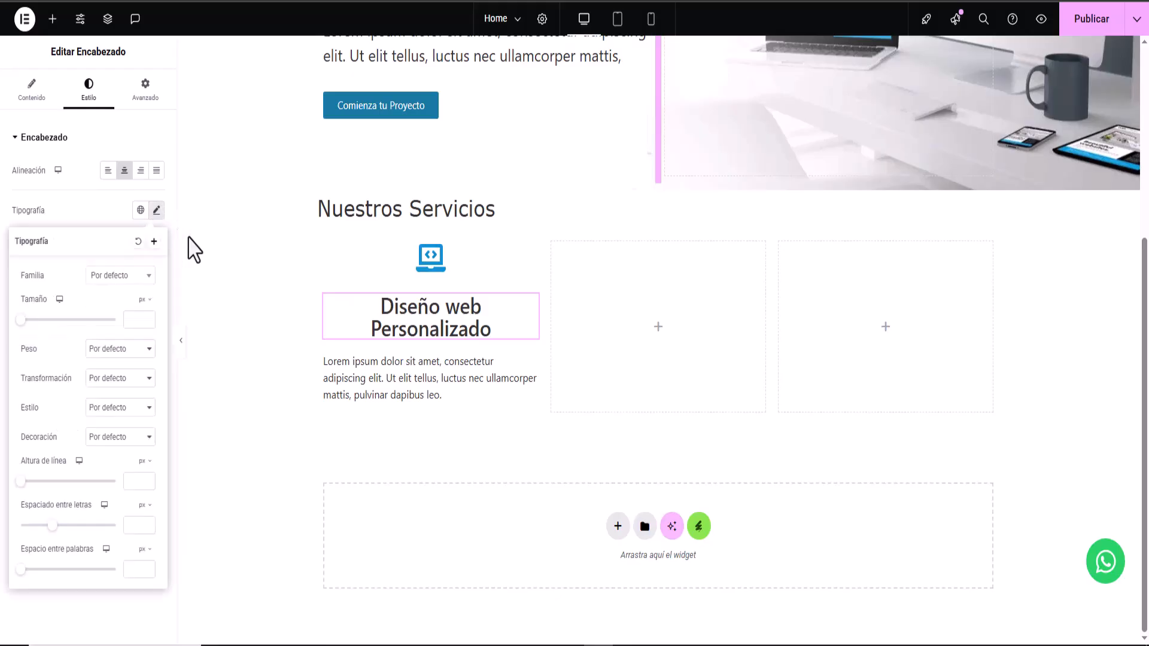
click(136, 319)
text(70)
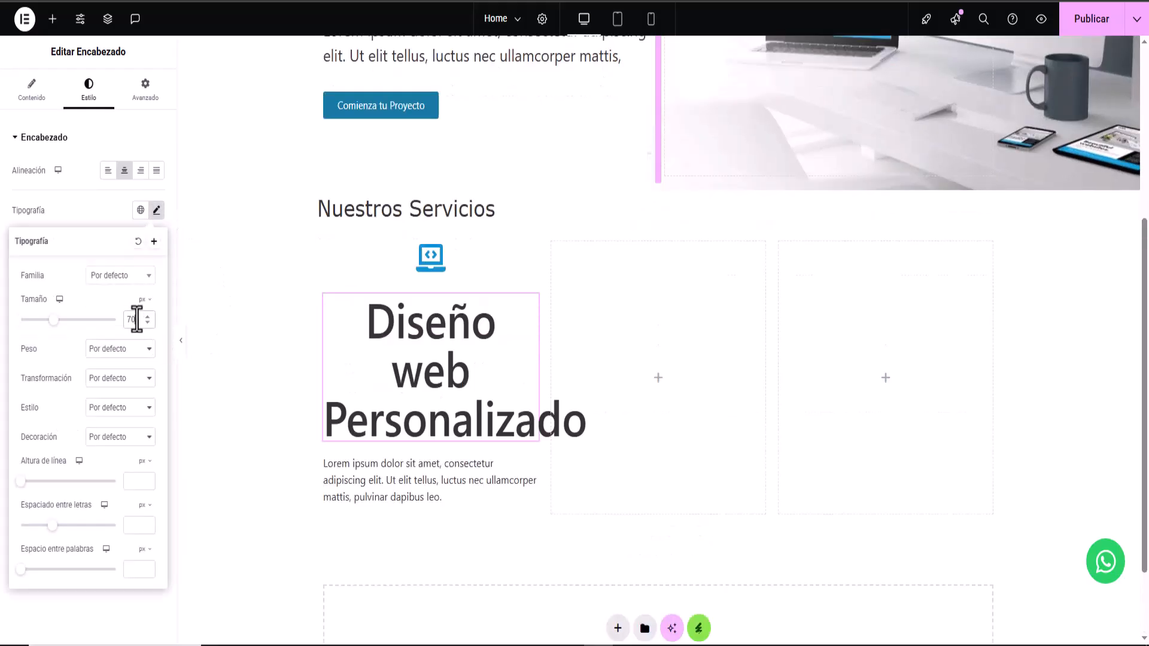
drag(55, 322, 60, 323)
drag(137, 321, 112, 324)
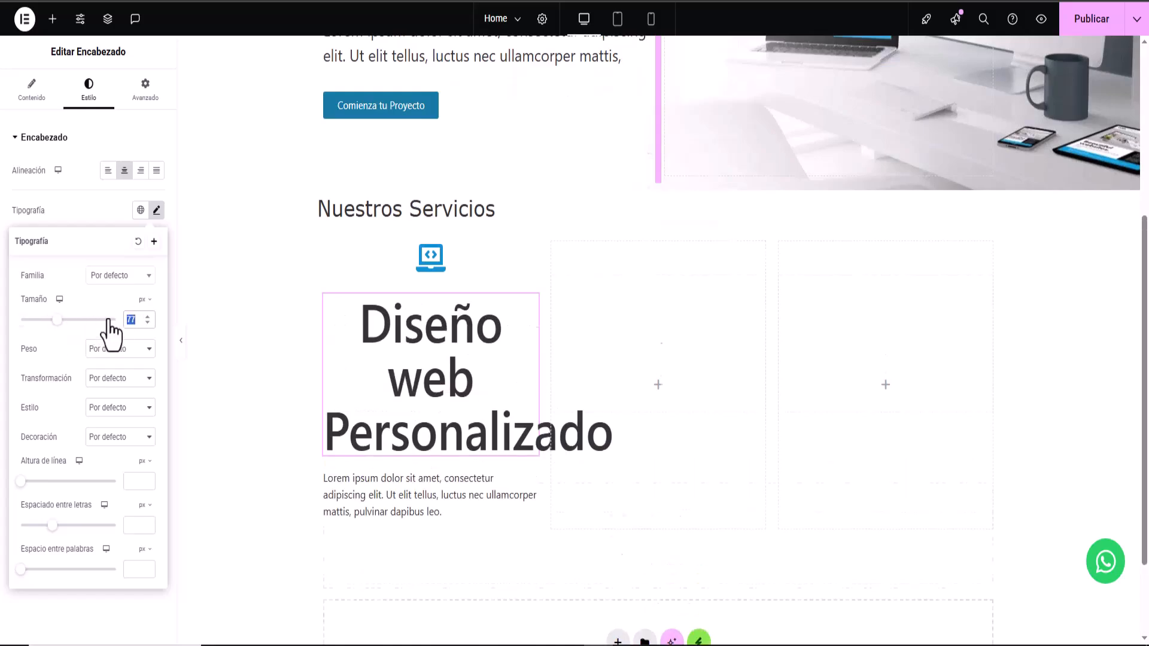
text(30)
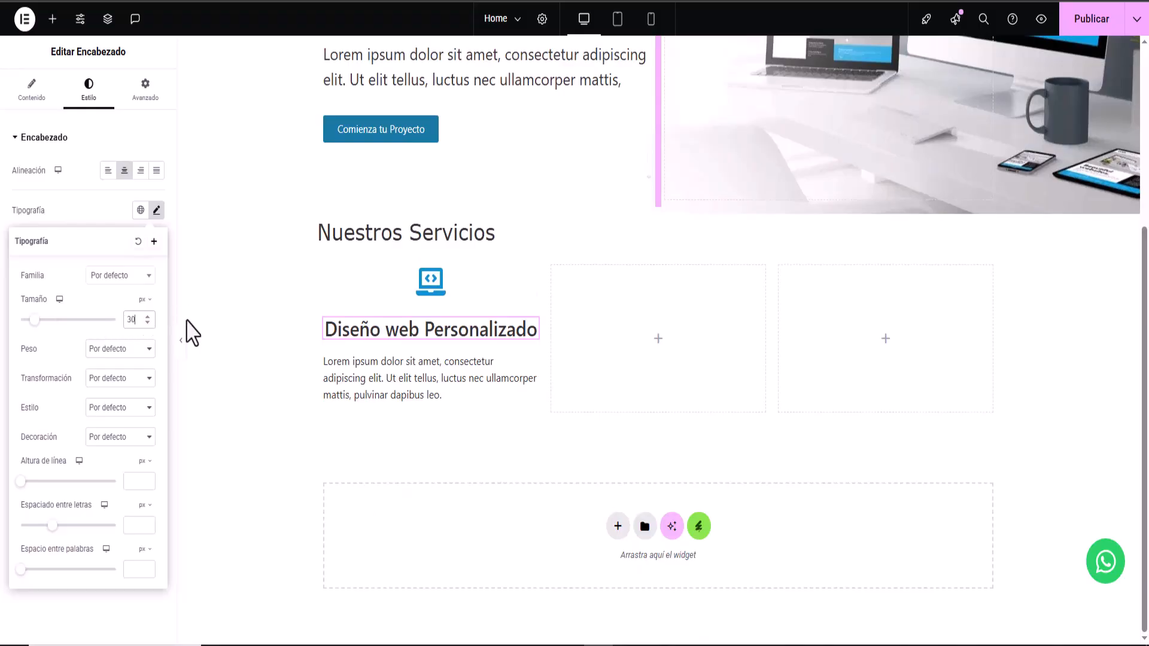
click(106, 349)
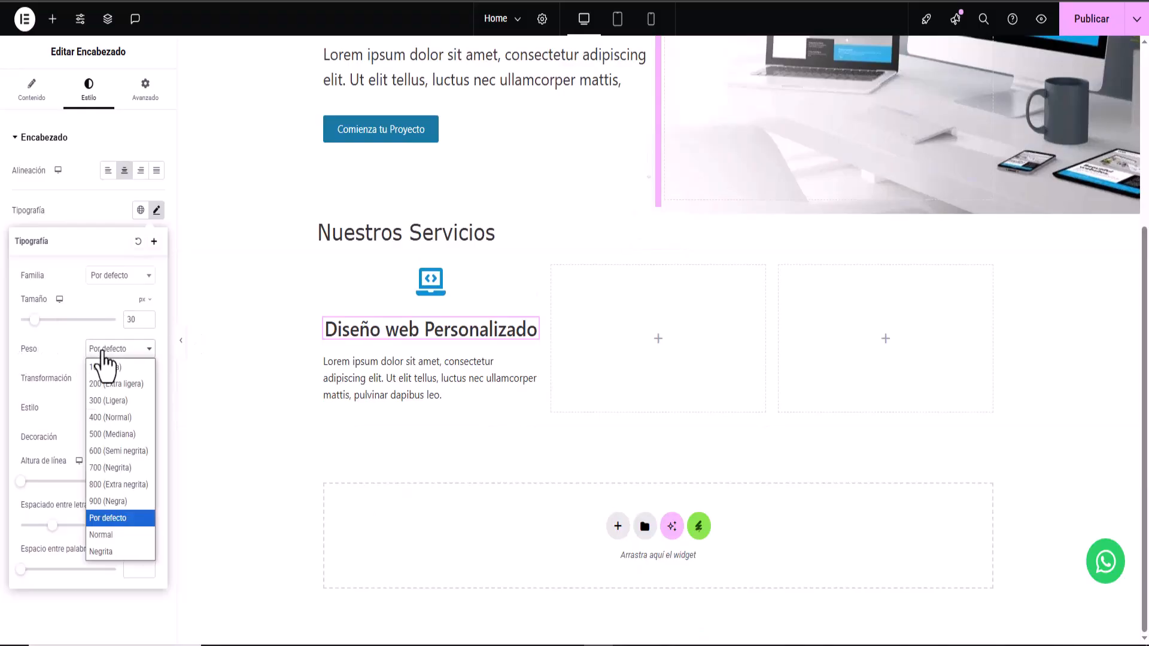
click(109, 468)
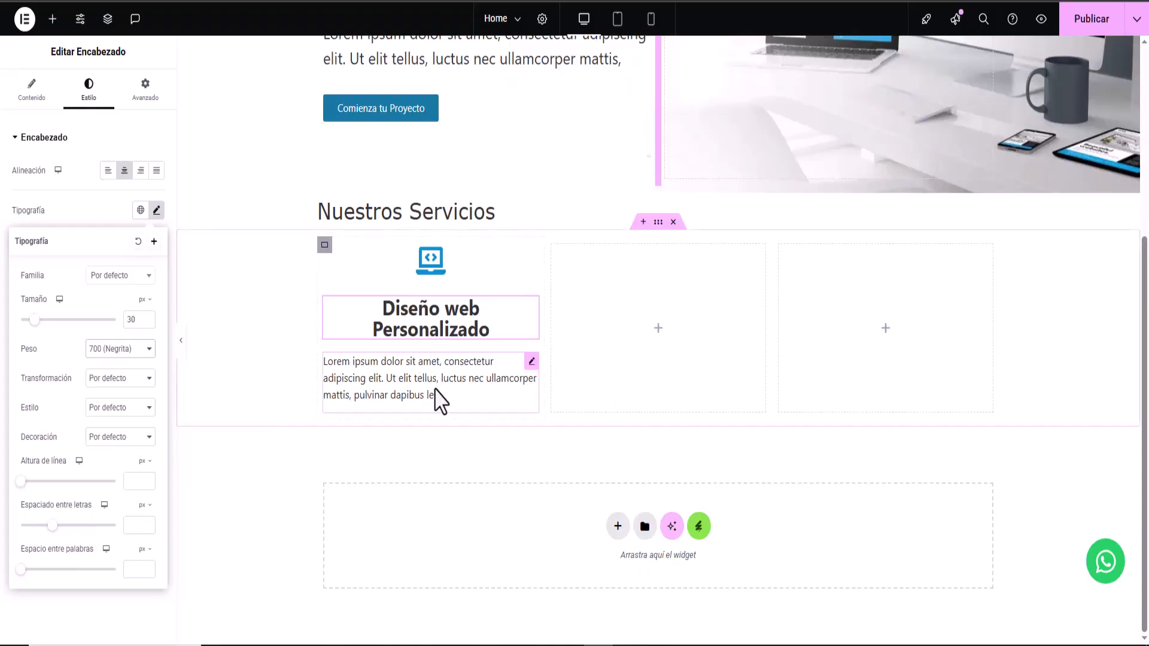
- Trim the Lorem ipsum paragraph to one sentence and centre it
click(407, 401)
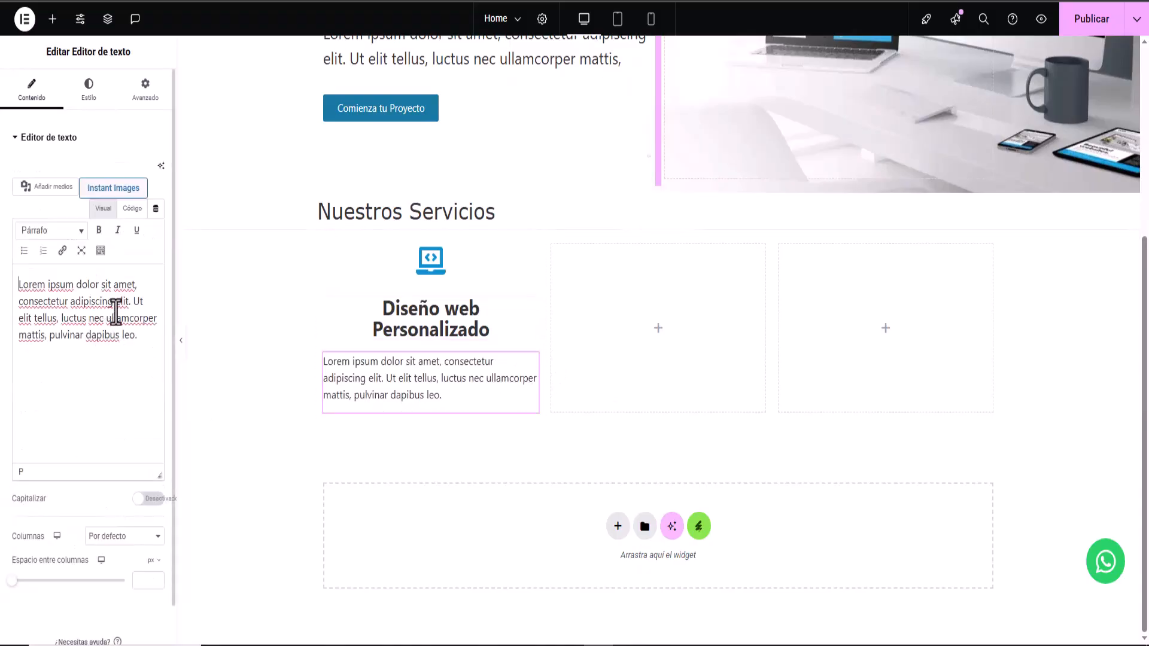
drag(129, 304, 150, 355)
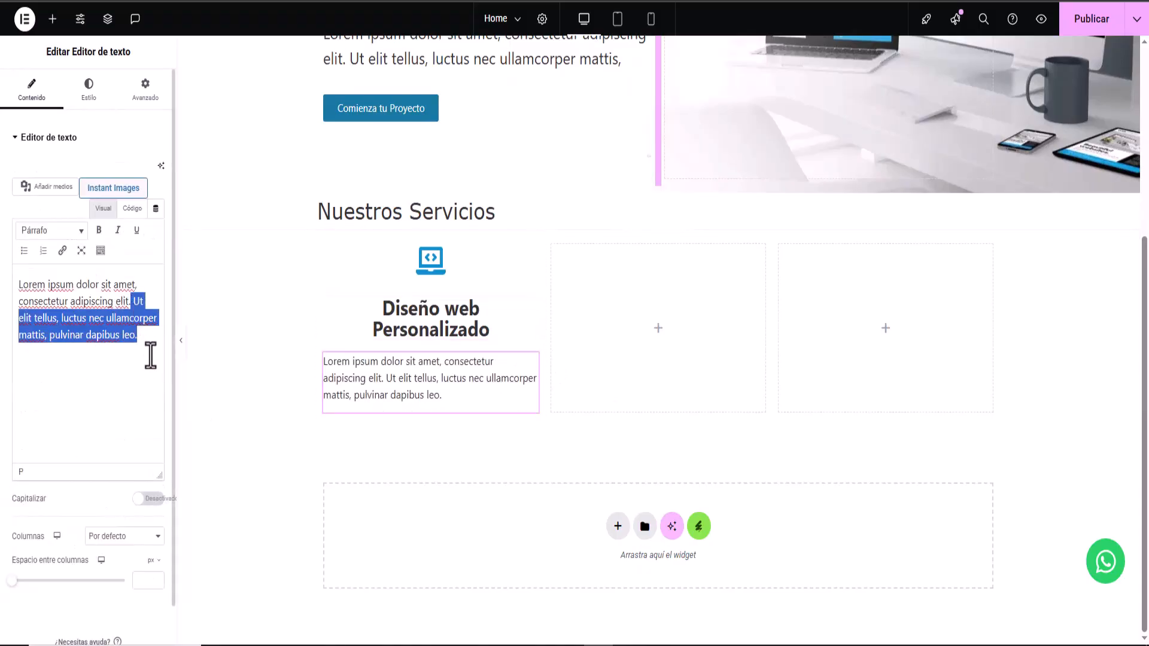
key(BackSpace)
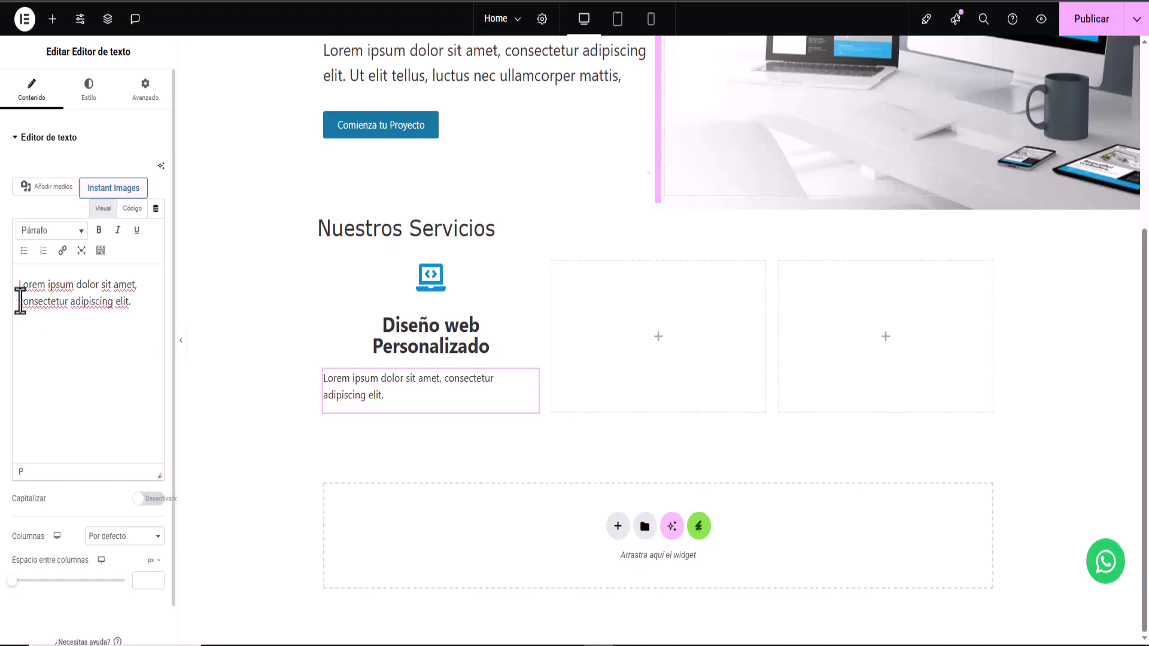
click(89, 90)
click(125, 170)
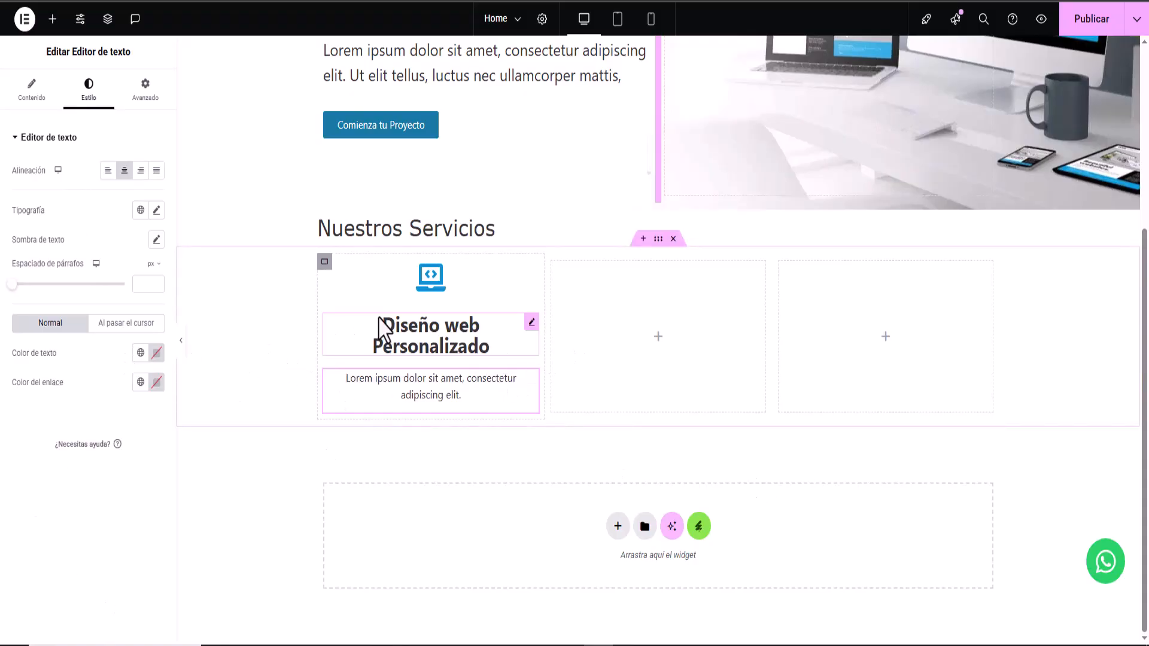
- Try pasting the first column's whole container into the middle column, then undo it
right_click(323, 265)
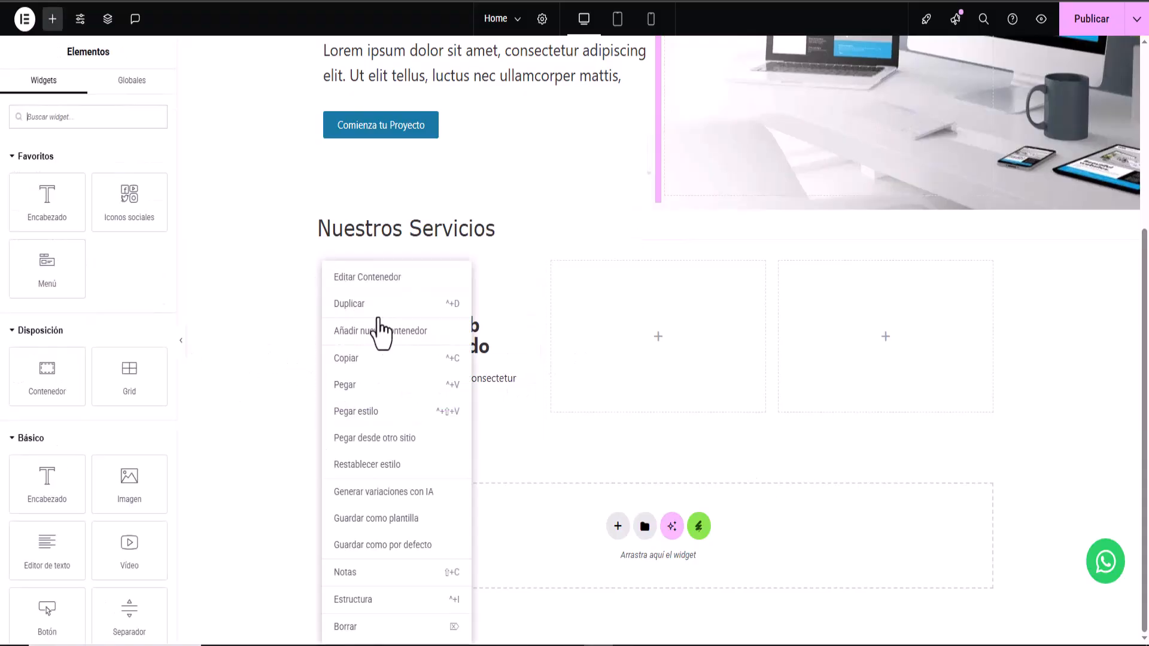
click(370, 359)
right_click(639, 362)
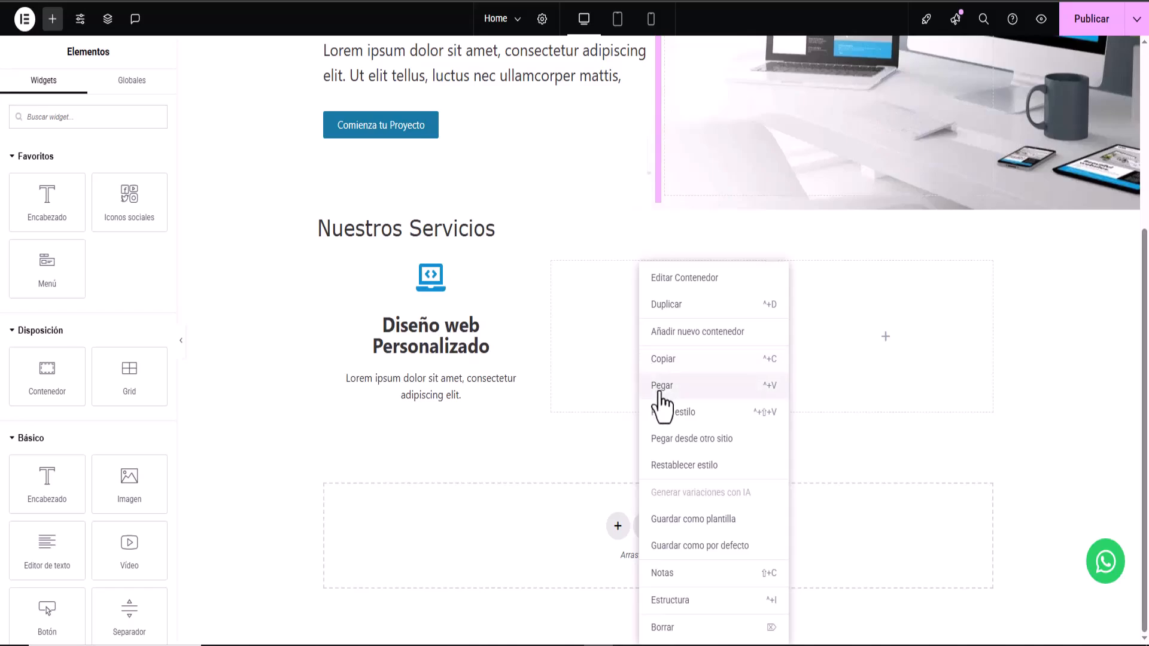
click(661, 386)
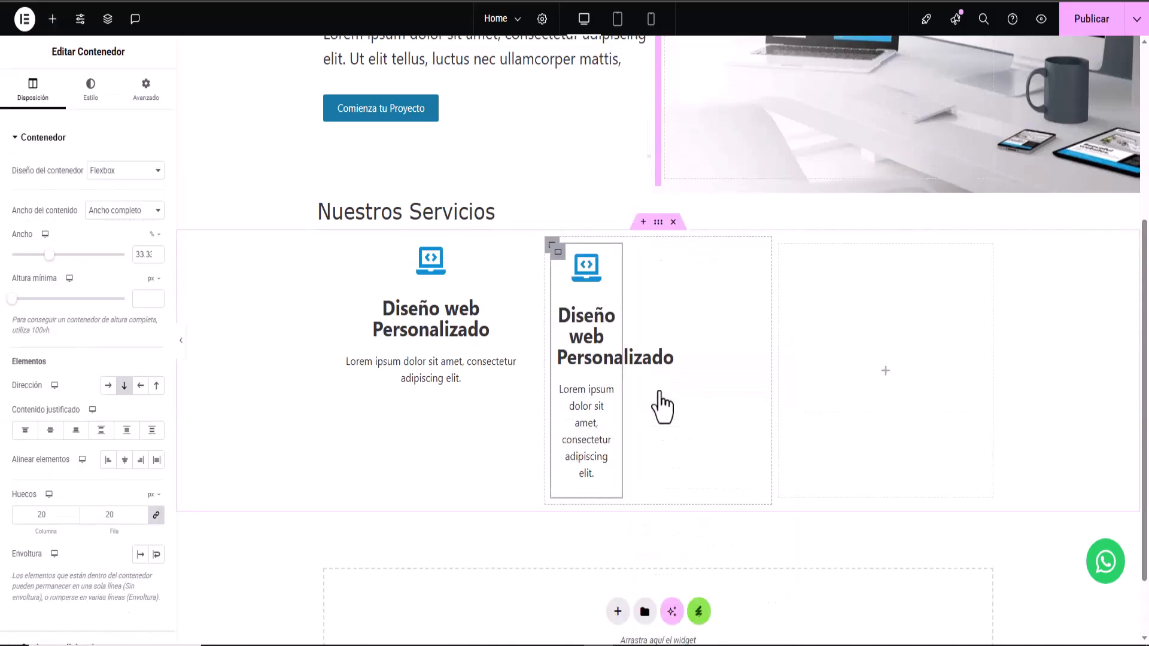
key(ctrl+z)
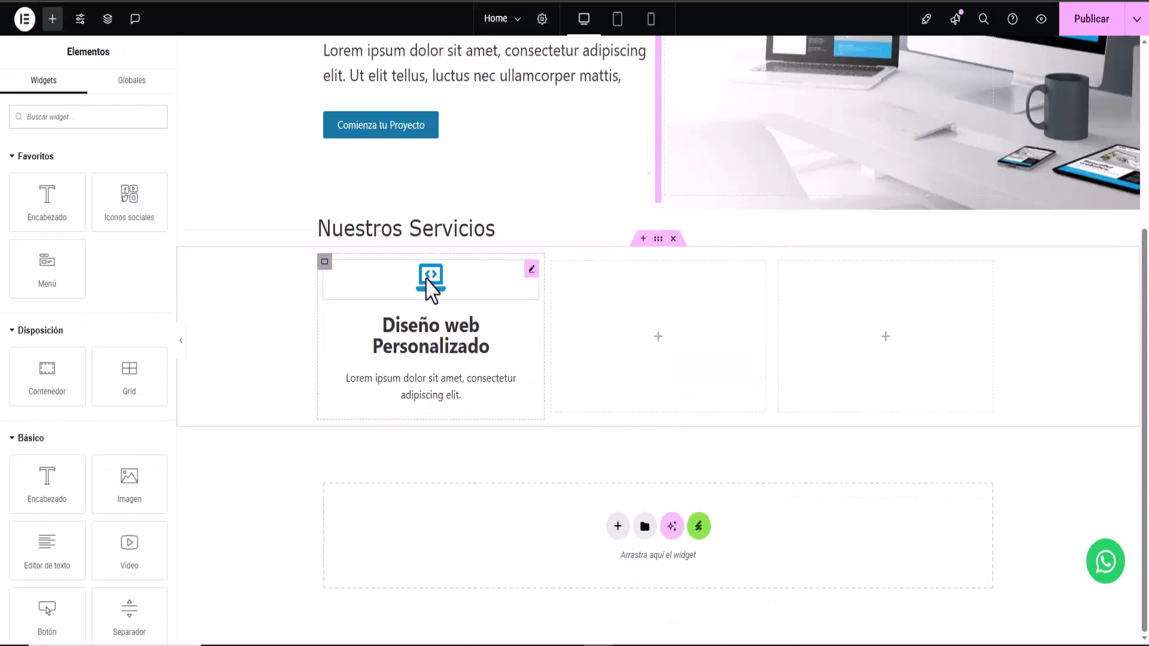
- Select the first card's icon, heading and paragraph together and copy them
click(429, 279)
click(435, 344)
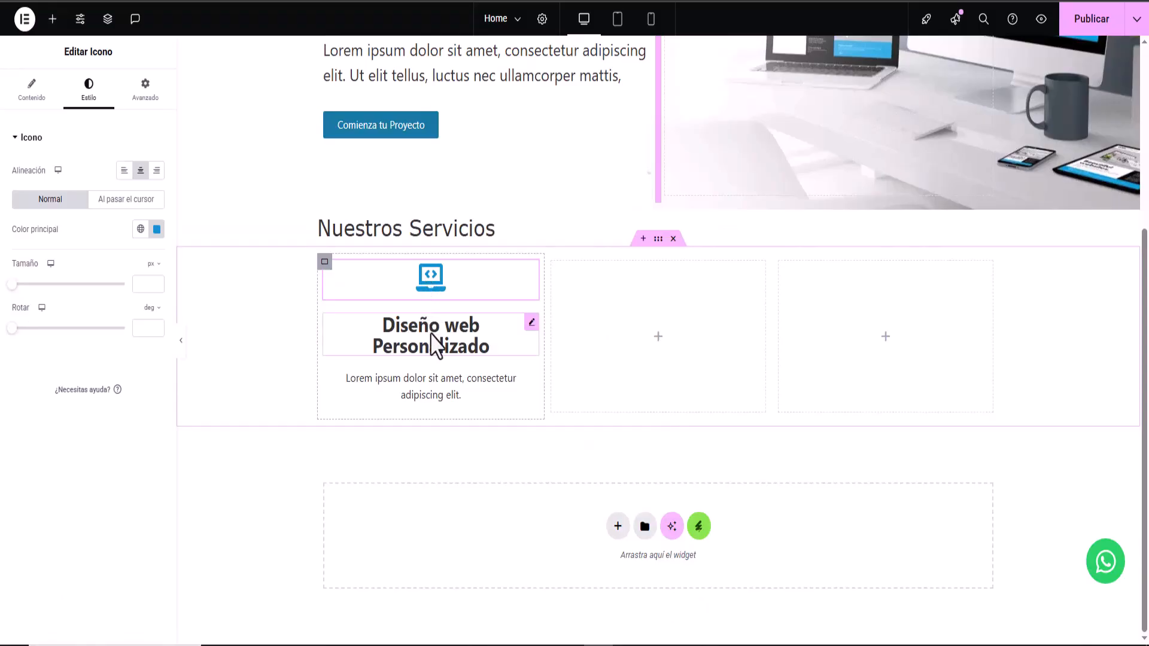
click(441, 404)
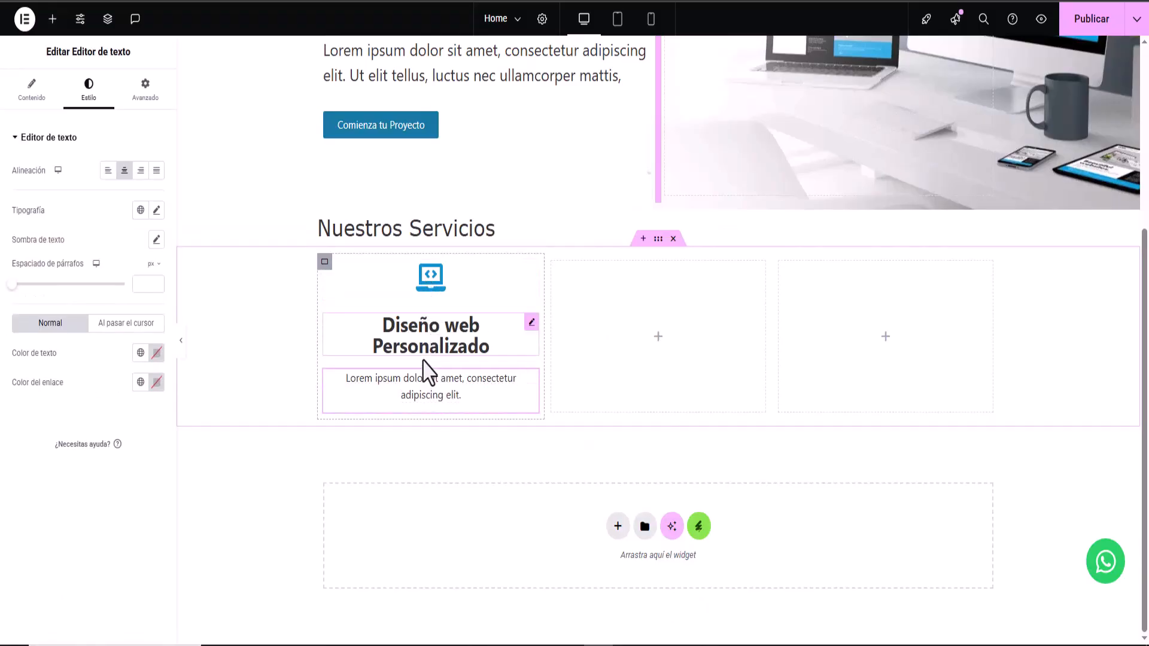
click(425, 288)
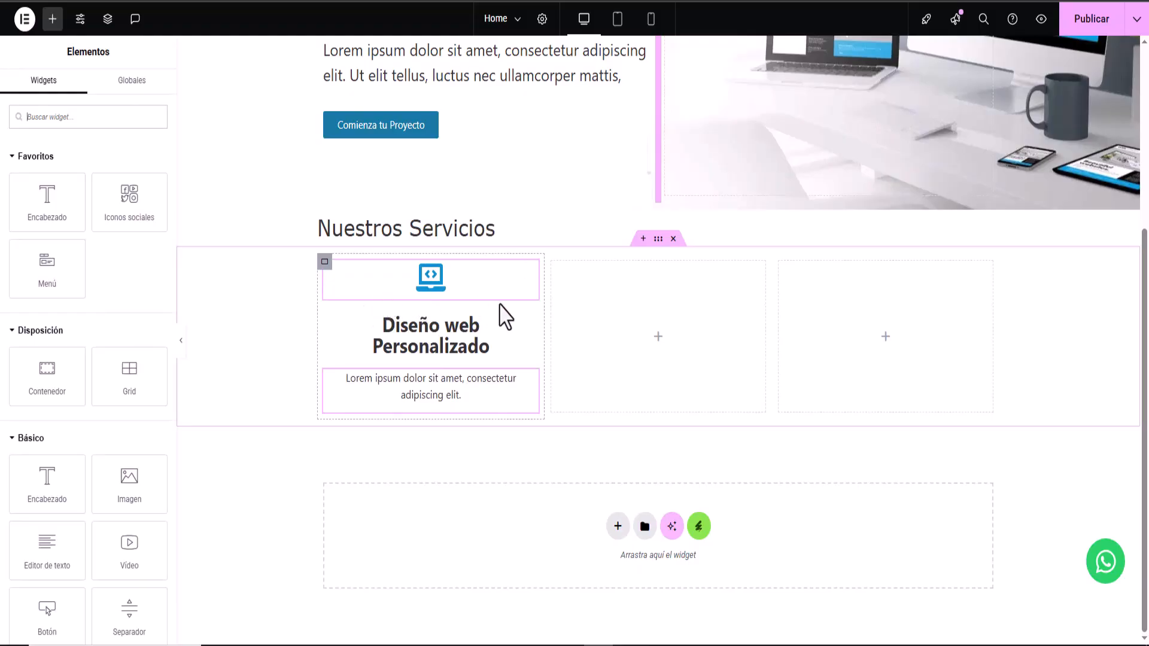
right_click(455, 302)
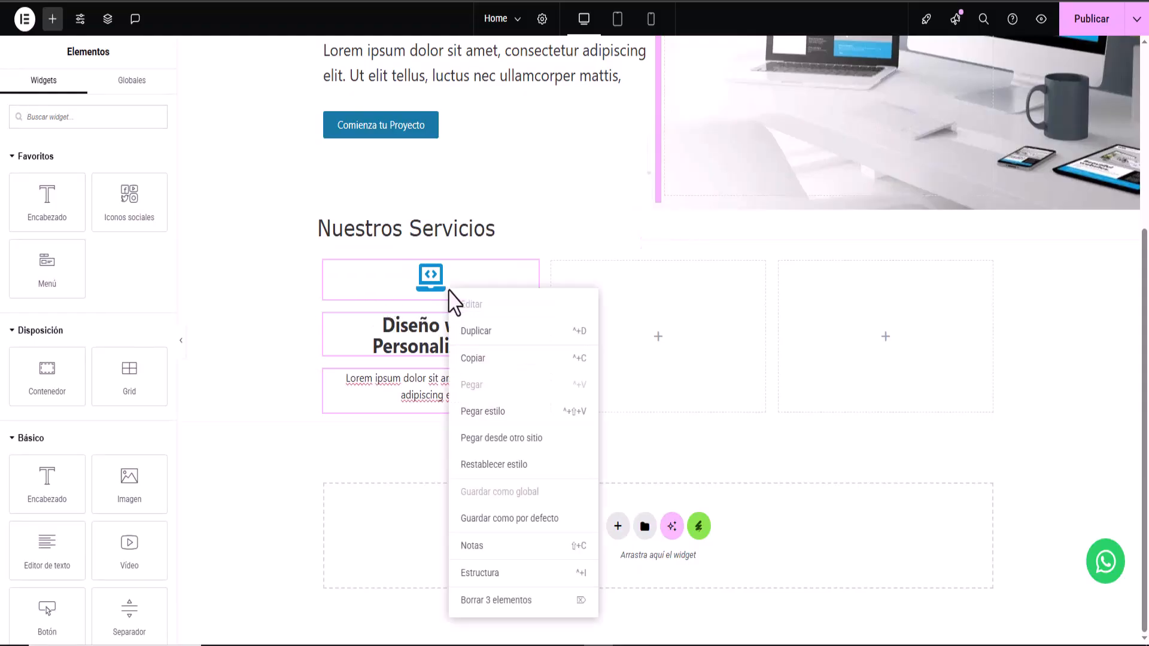
click(505, 357)
- Paste the three copied widgets into the empty second and third columns
right_click(658, 352)
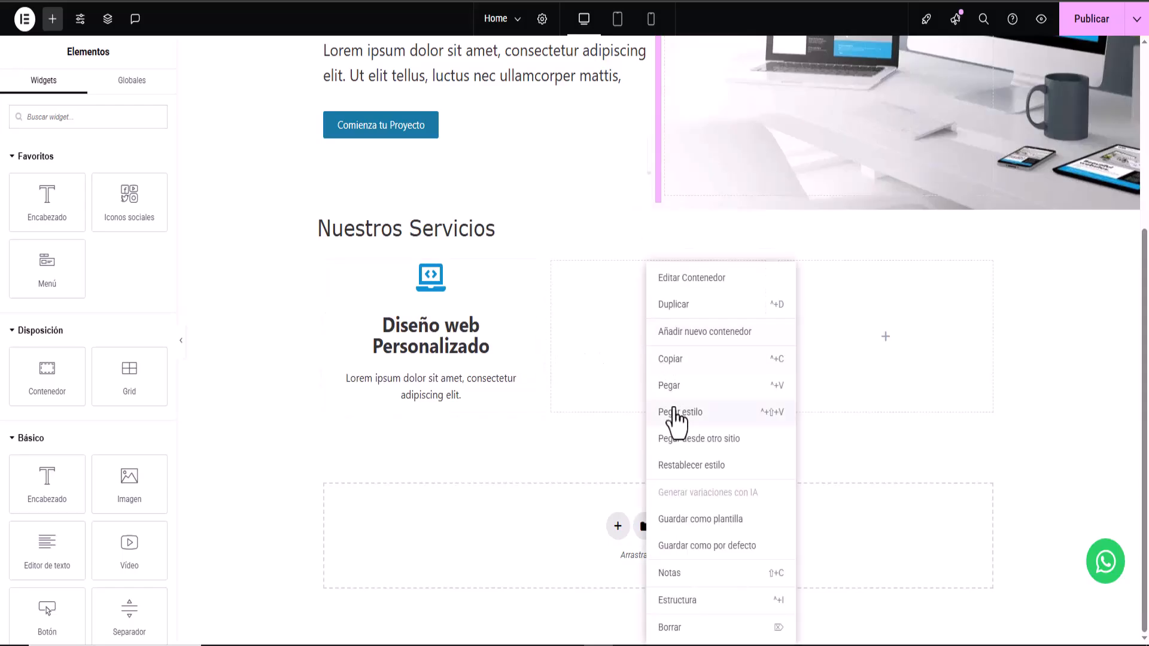
click(664, 389)
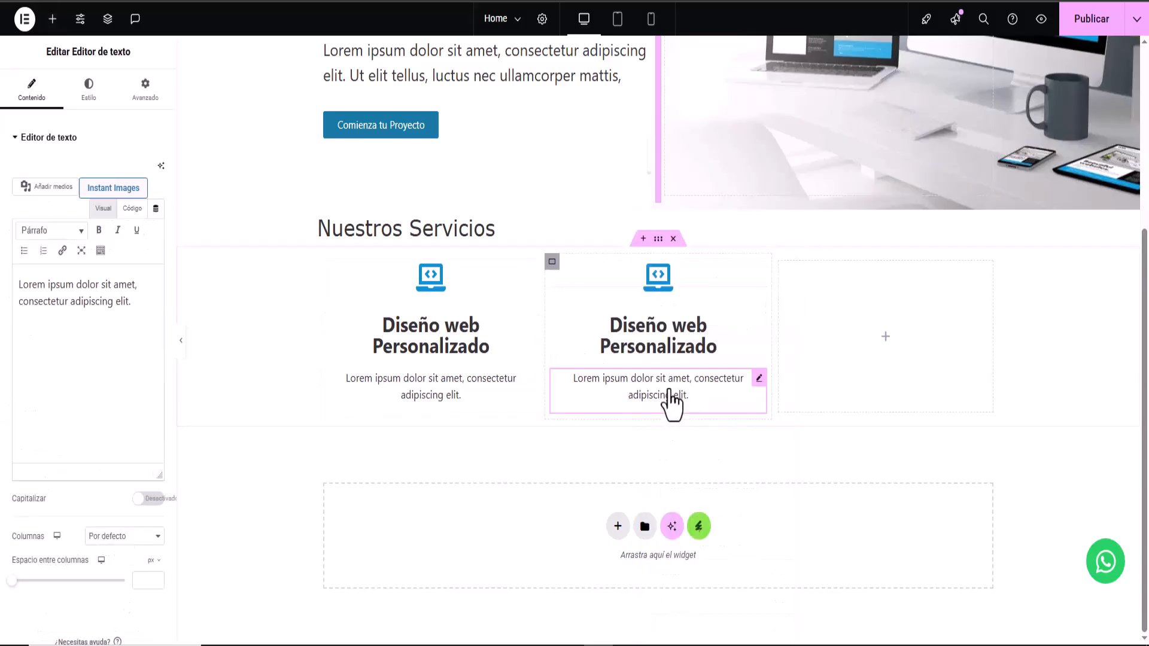
right_click(872, 352)
click(888, 386)
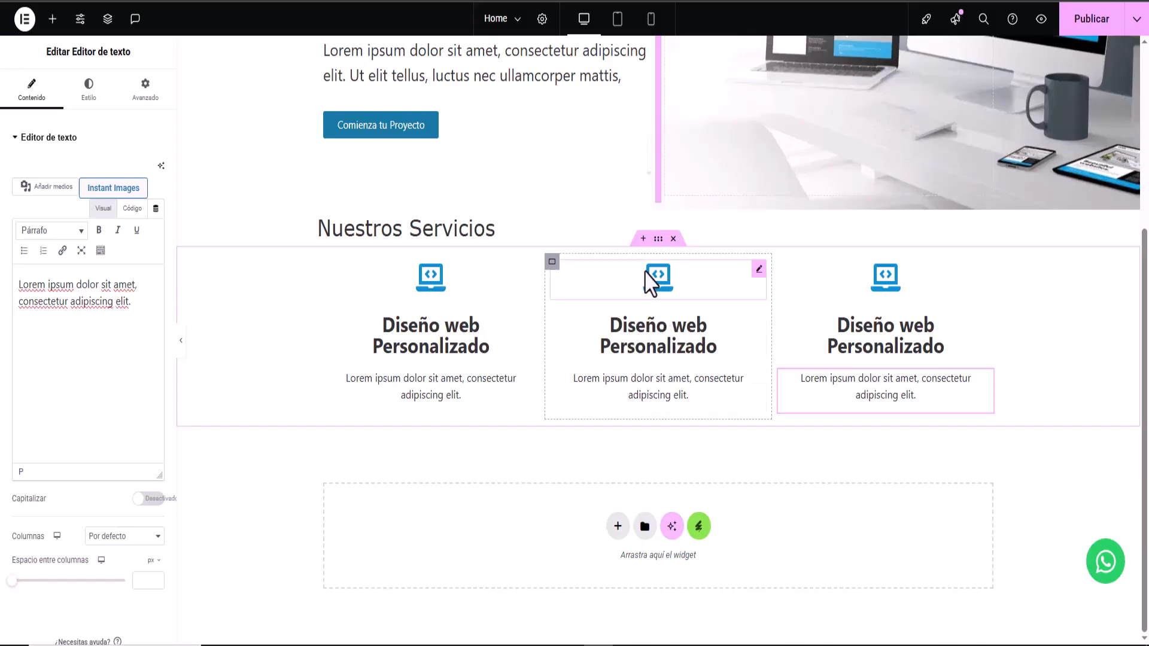
- Retitle the middle service heading 'Diseño de Tienda Online'
click(678, 351)
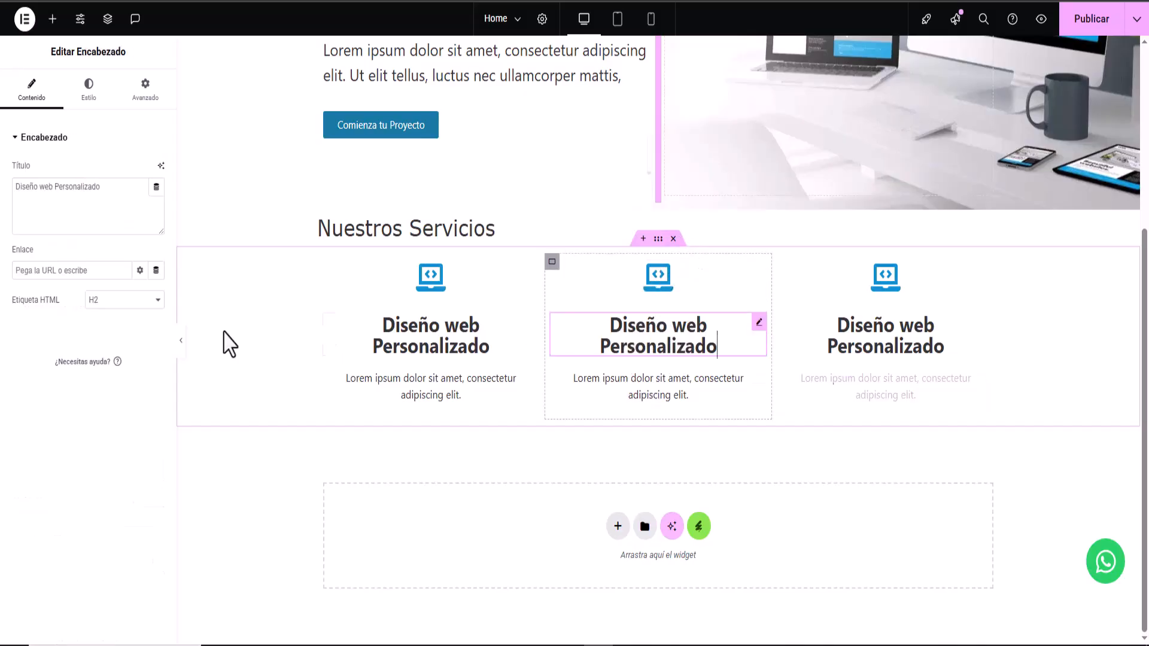
drag(112, 190, 2, 187)
right_click(34, 192)
click(75, 262)
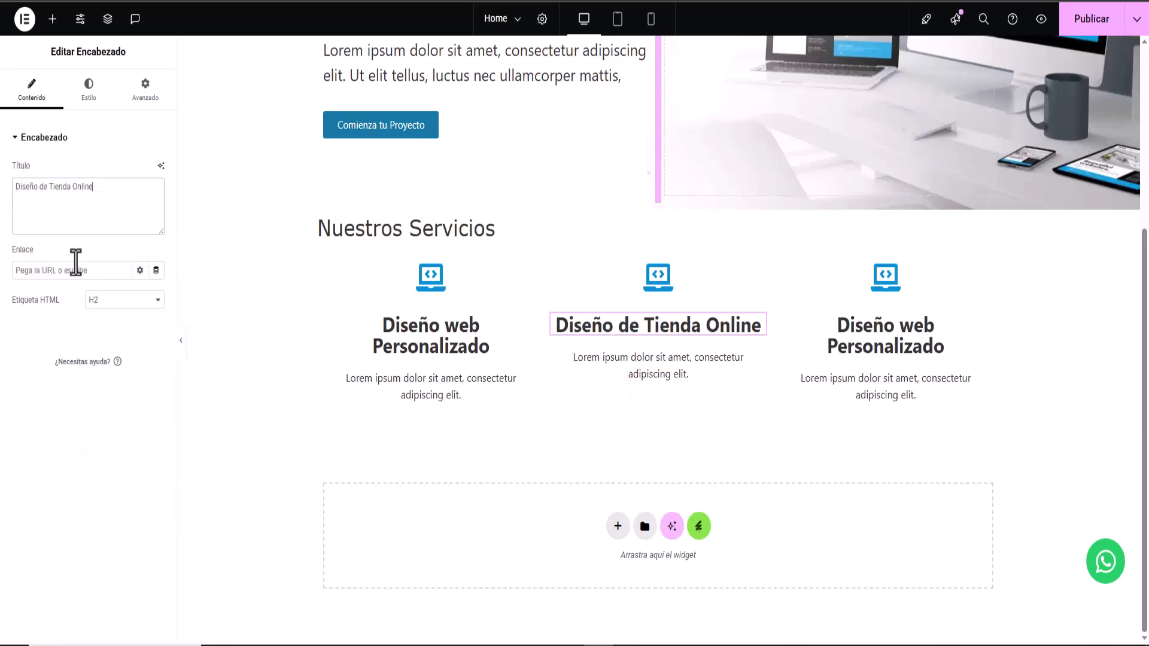
click(90, 89)
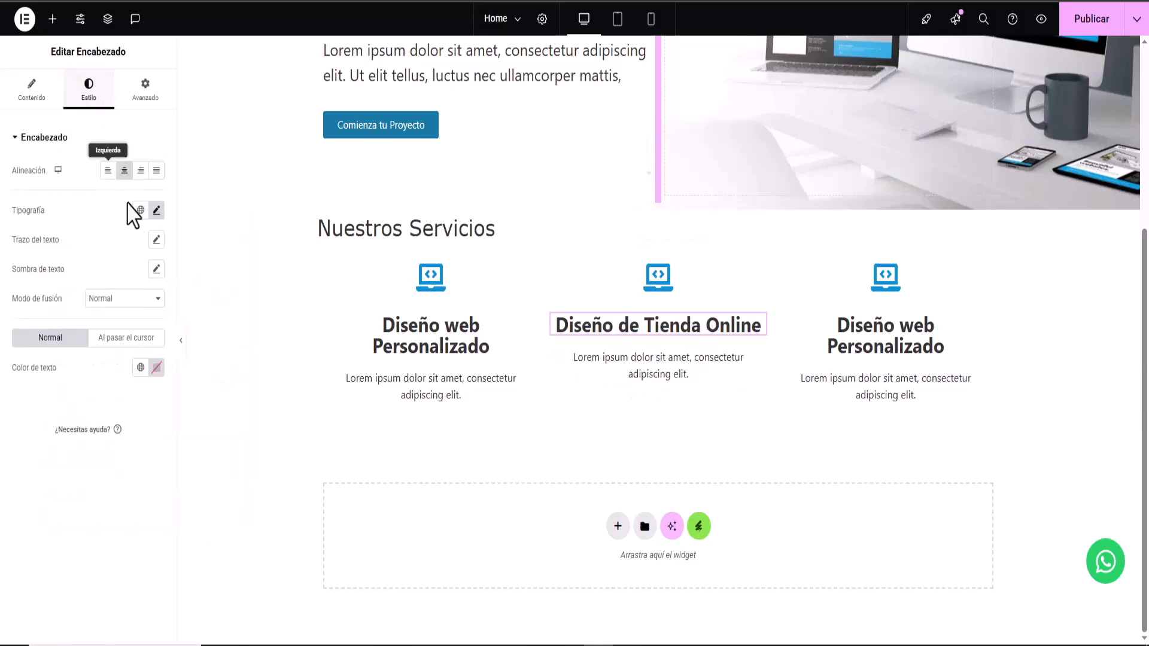
click(157, 211)
click(157, 210)
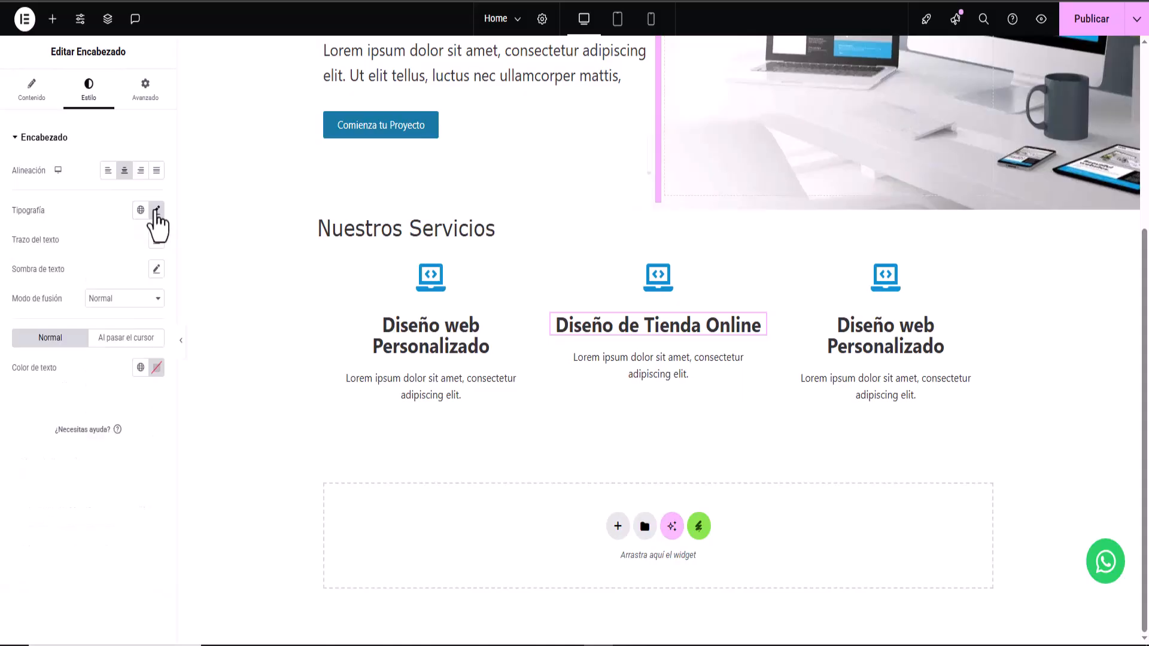
- Retitle the third service heading 'Mantenimiento y Soporte'
click(895, 354)
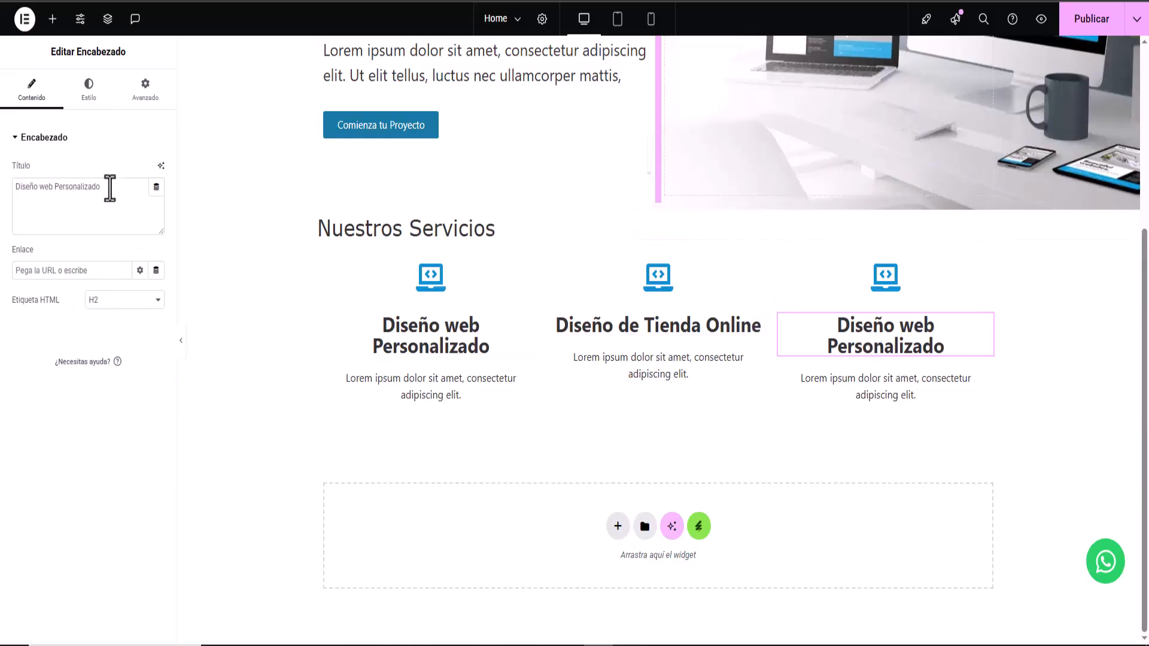
drag(110, 189, 8, 190)
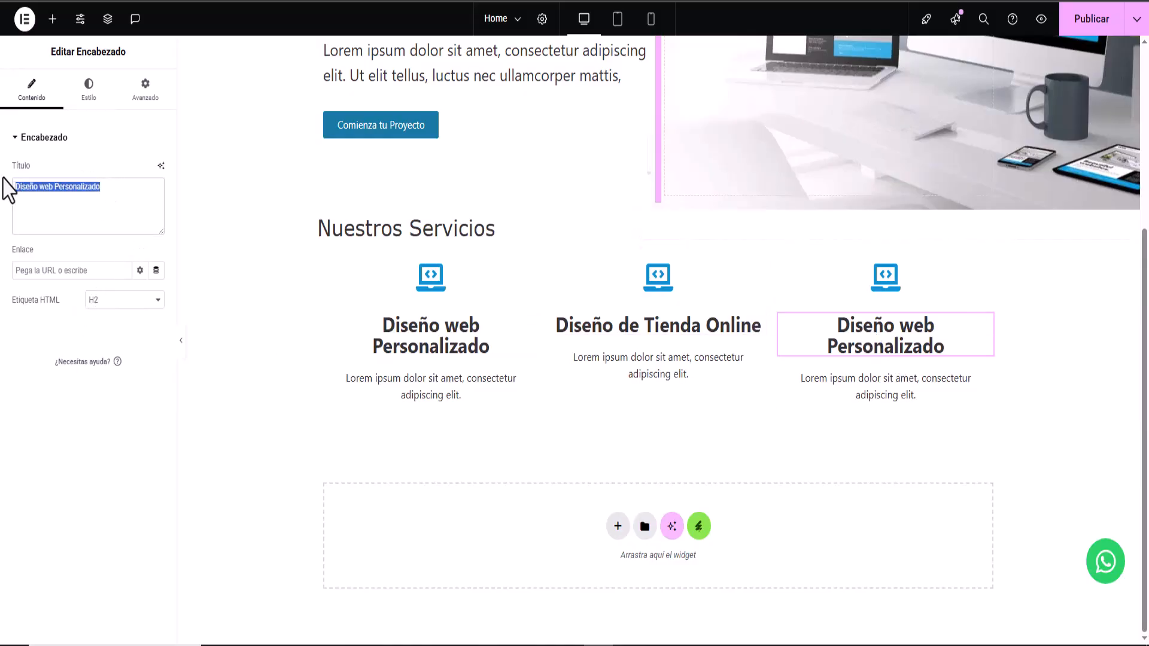
right_click(58, 192)
click(106, 275)
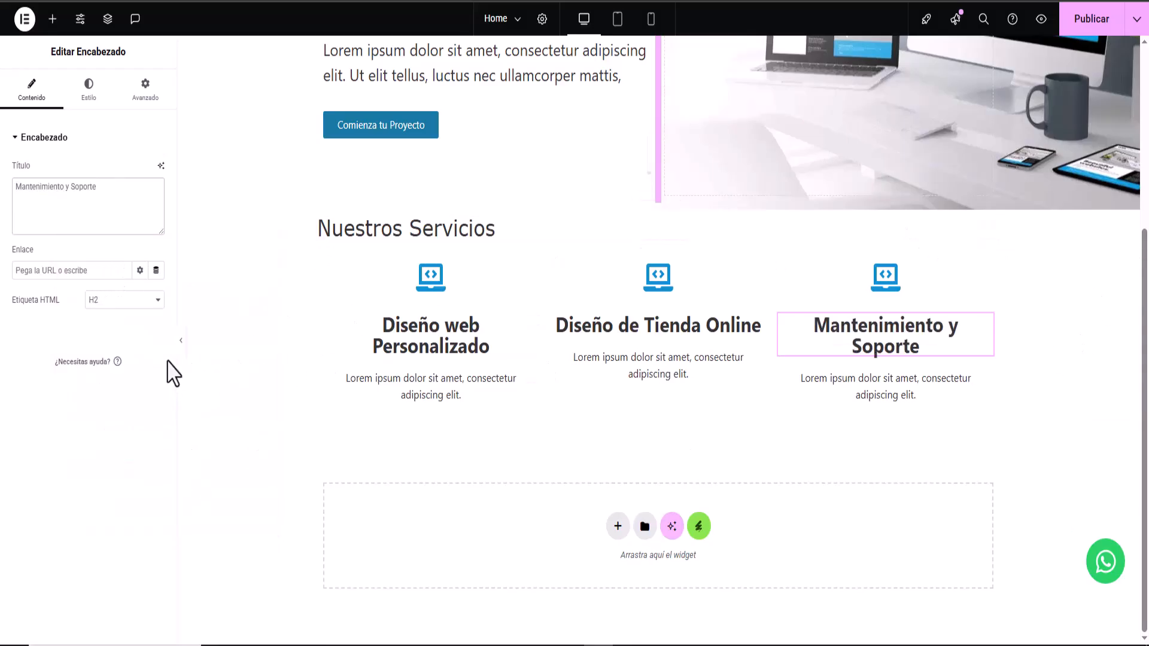
click(658, 292)
- Change the middle service icon to the cart arrow-down icon
click(90, 227)
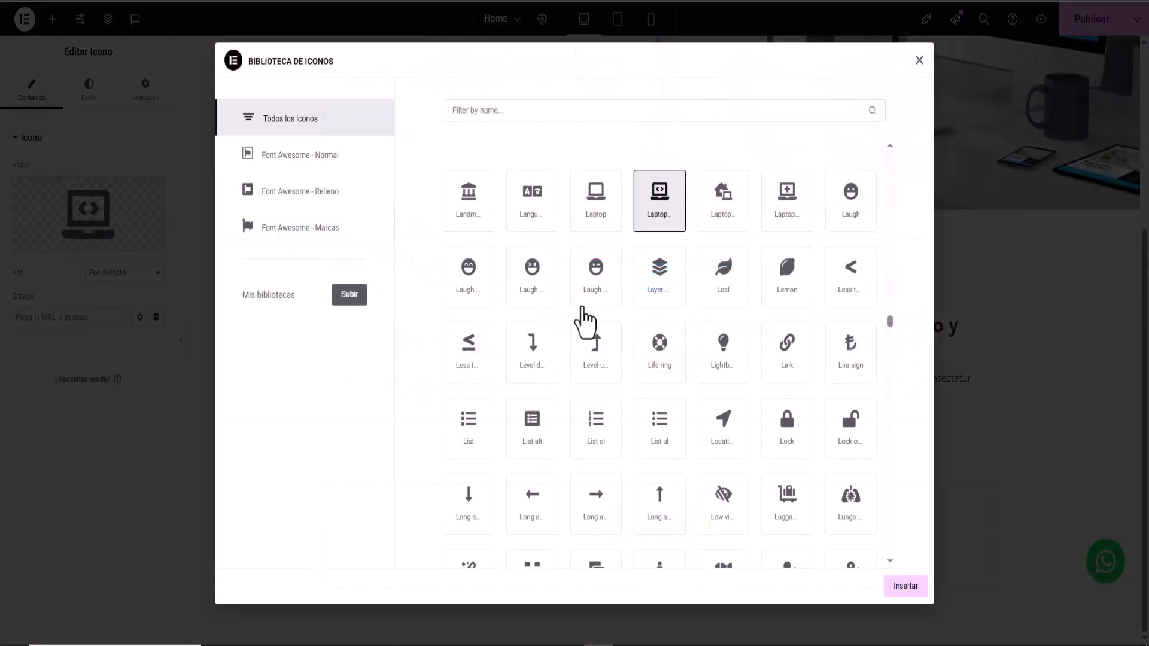
scroll(551, 380, up, 15)
scroll(550, 367, up, 15)
scroll(556, 384, up, 8)
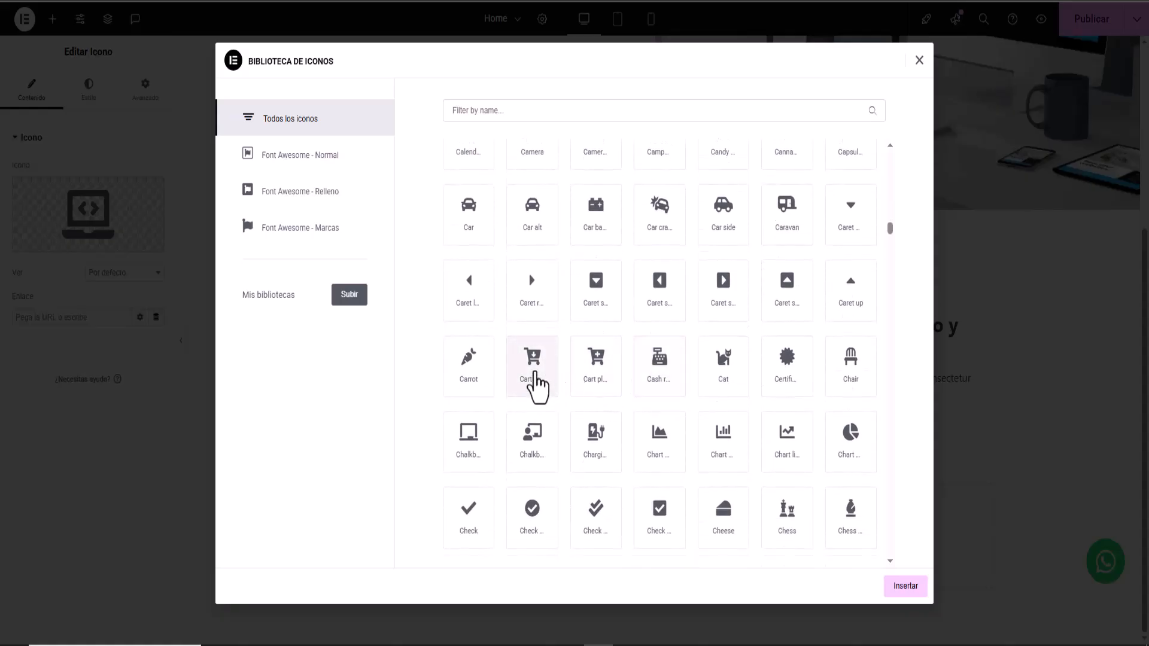
click(533, 368)
click(904, 588)
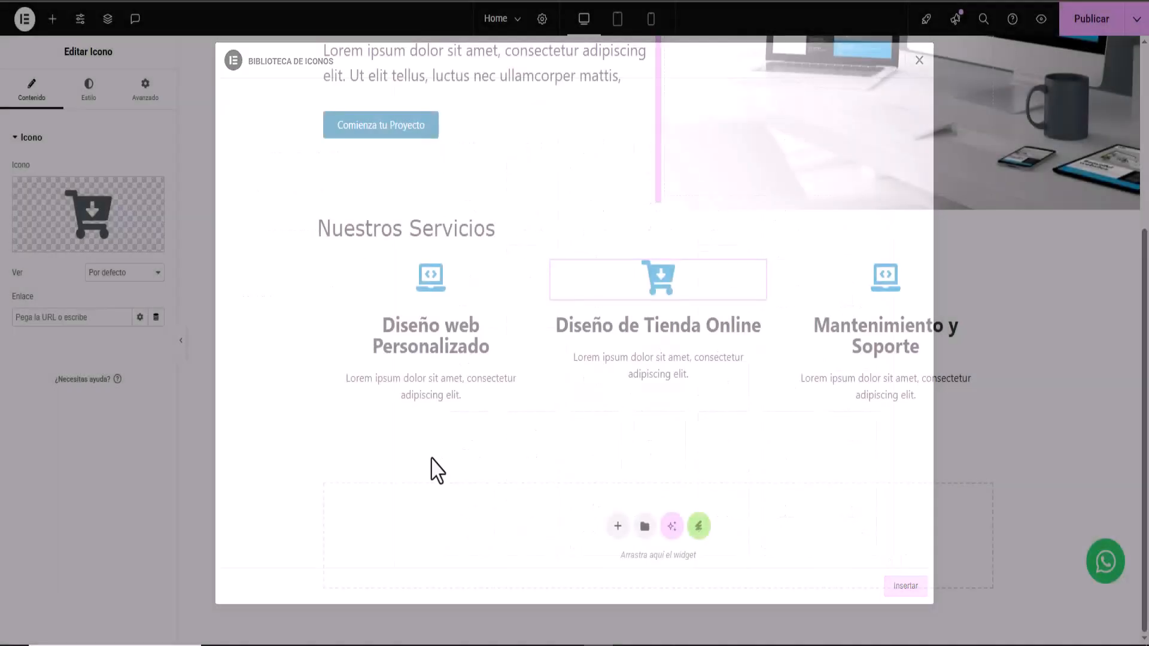
- Change the third service icon to a circled check mark, replacing a plain check first
click(896, 295)
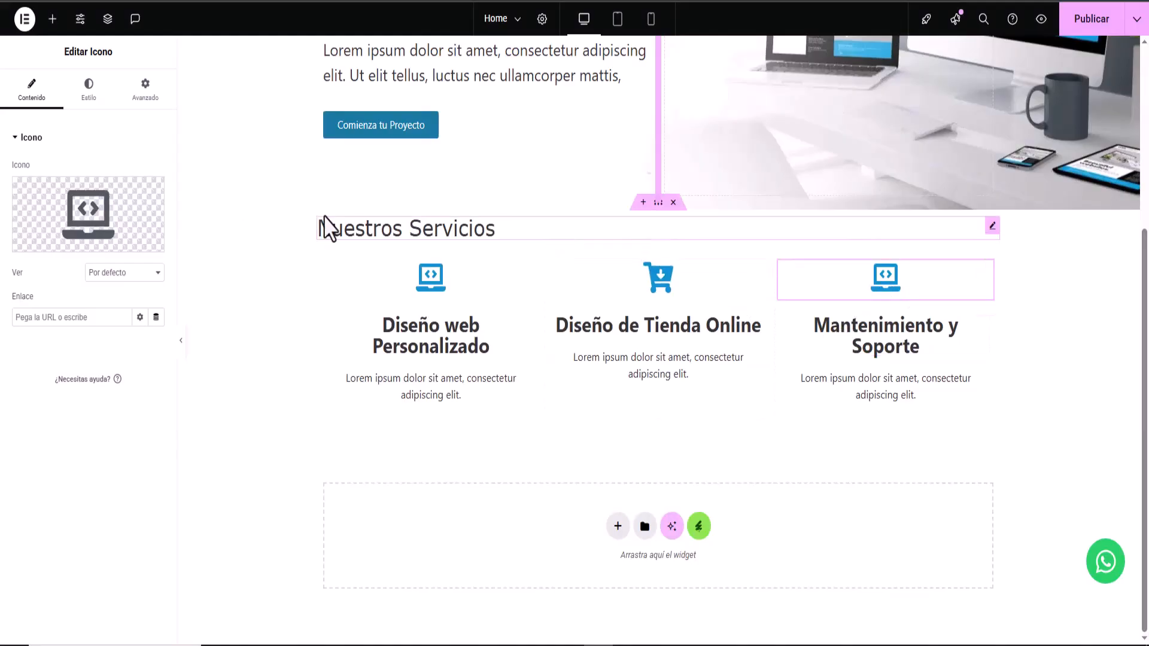
click(90, 225)
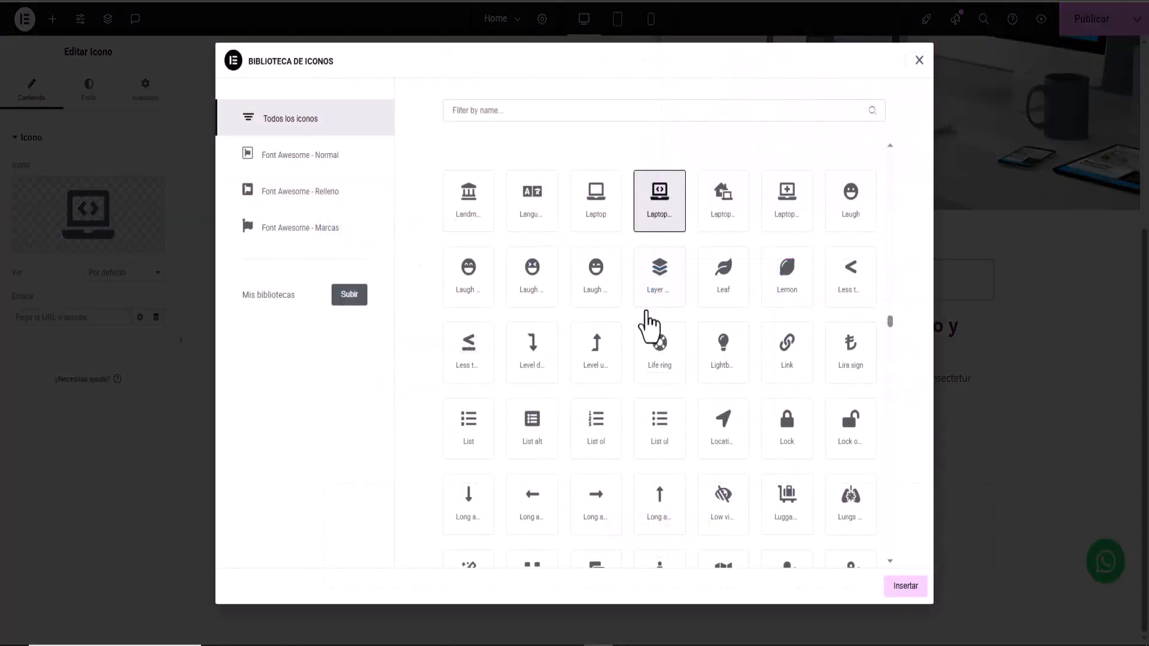
scroll(648, 326, down, 1)
scroll(648, 326, up, 15)
scroll(648, 327, up, 20)
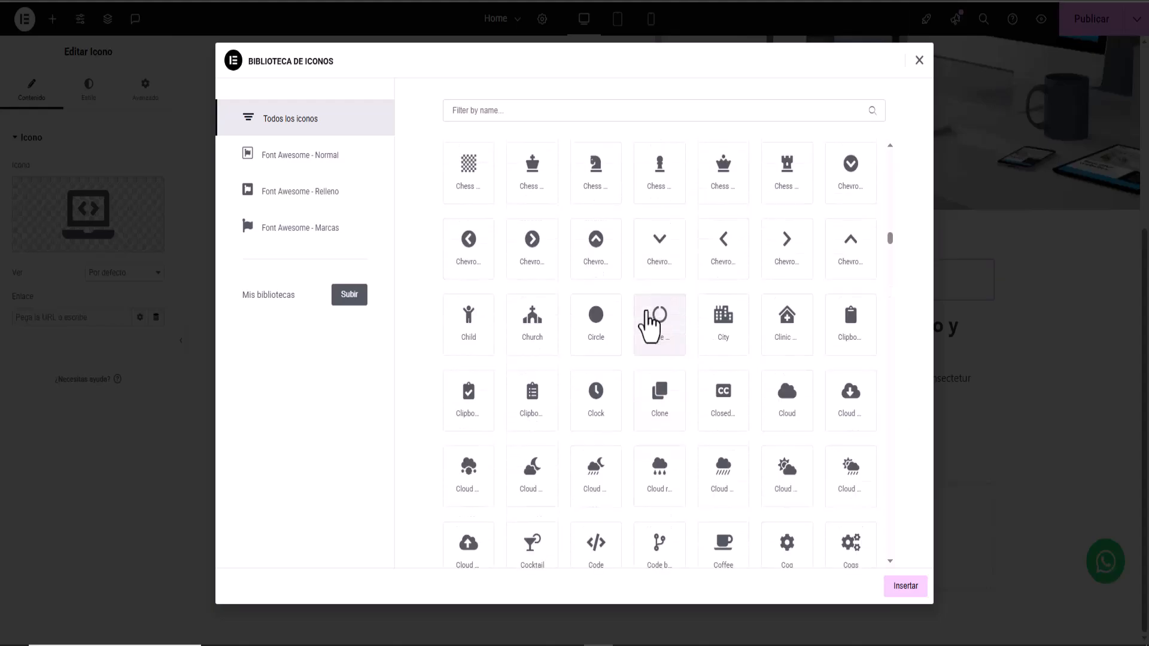
scroll(648, 326, up, 3)
click(471, 307)
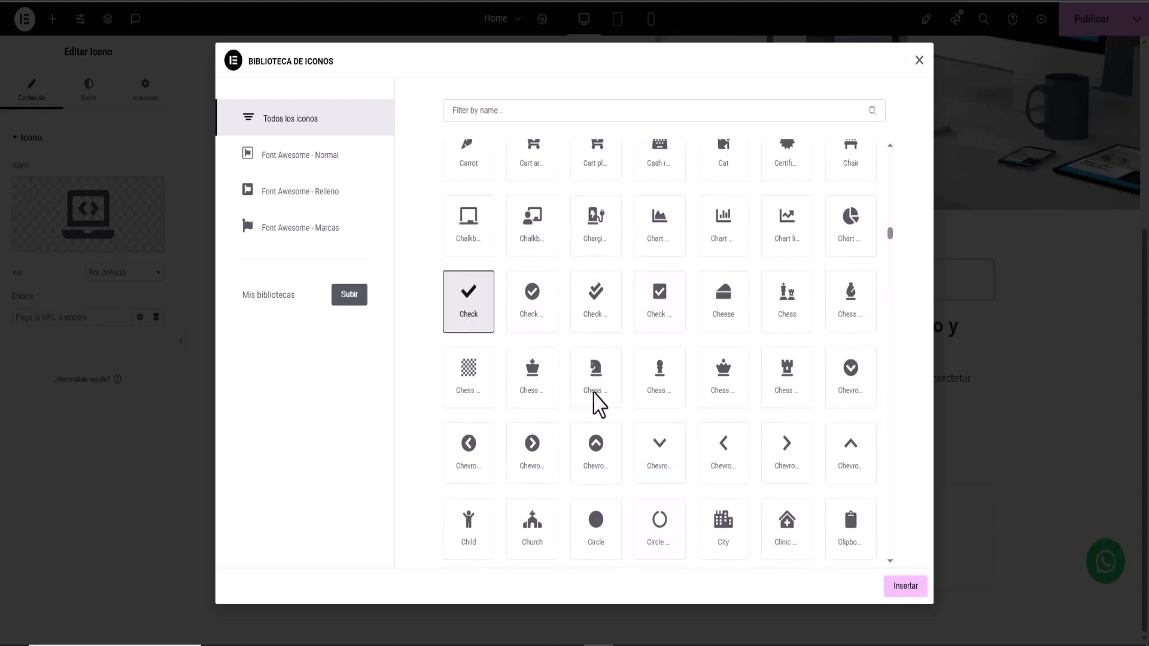
click(905, 587)
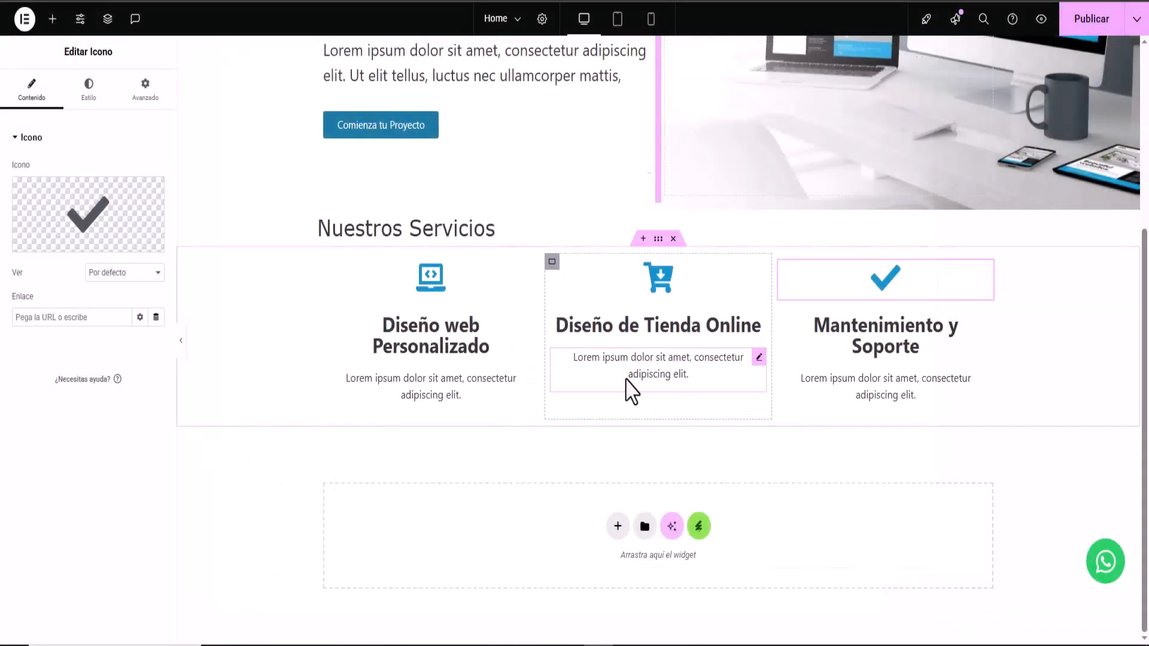
click(81, 238)
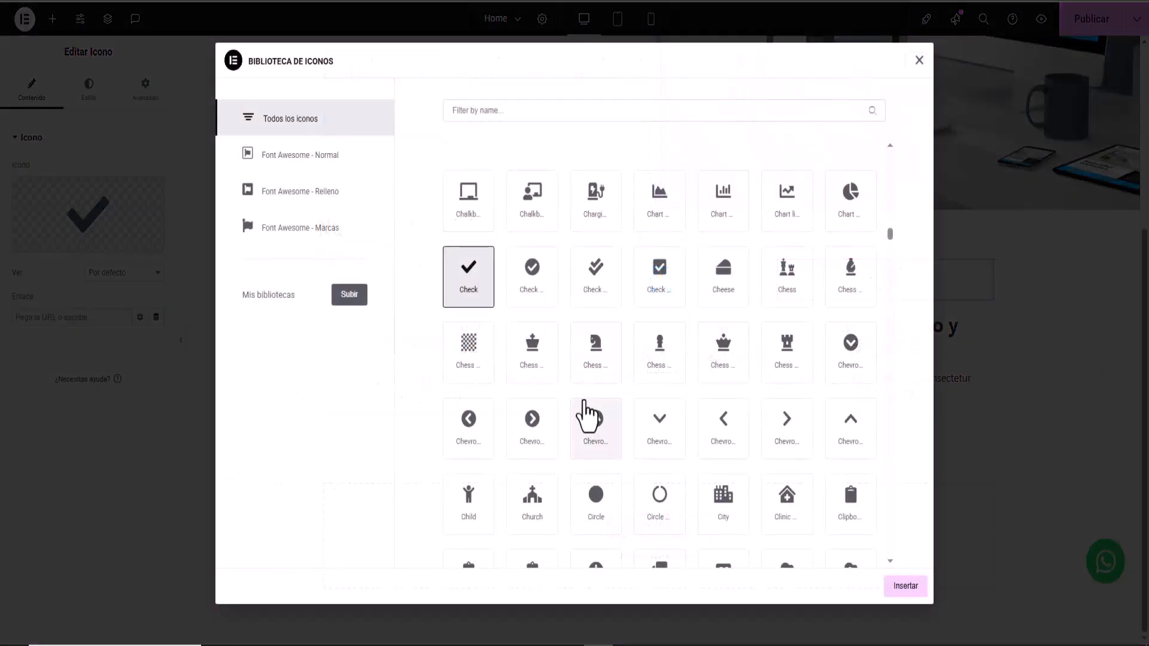
click(531, 282)
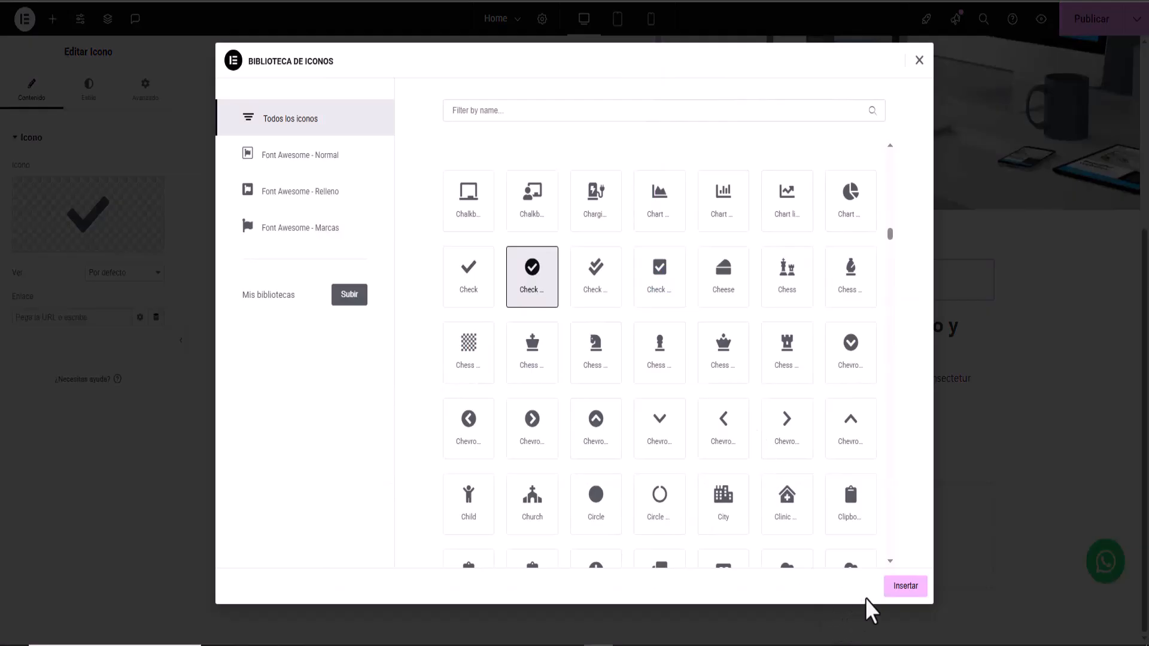
click(898, 593)
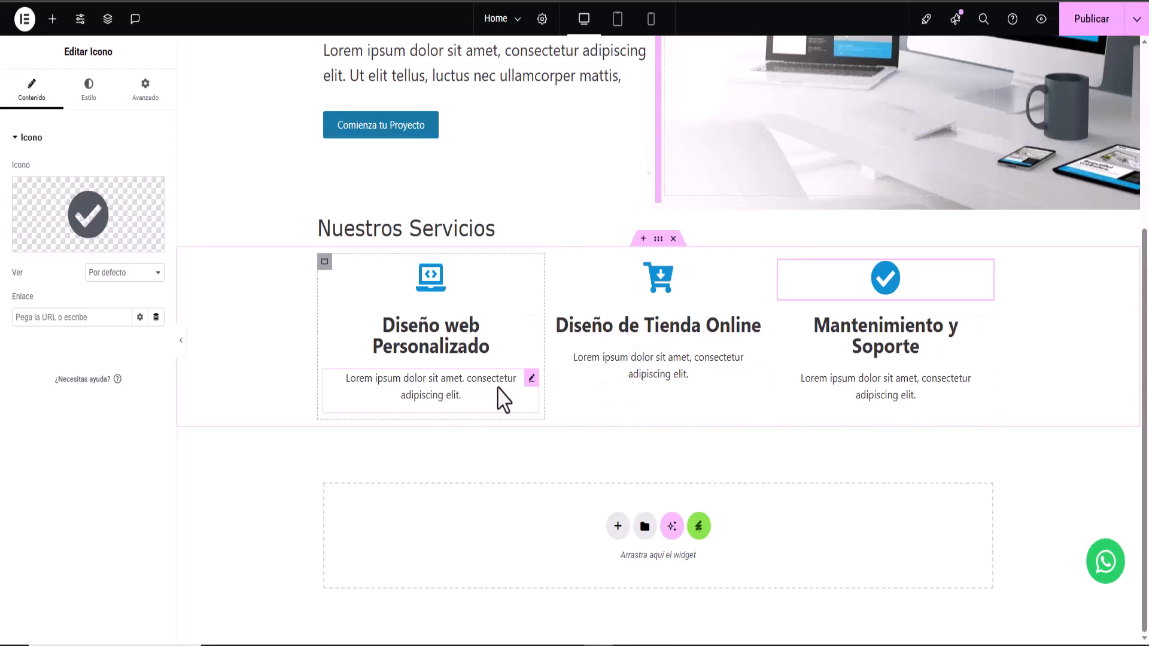
- Publish the page and review the three service cards on the live homepage
scroll(503, 398, up, 3)
click(1099, 20)
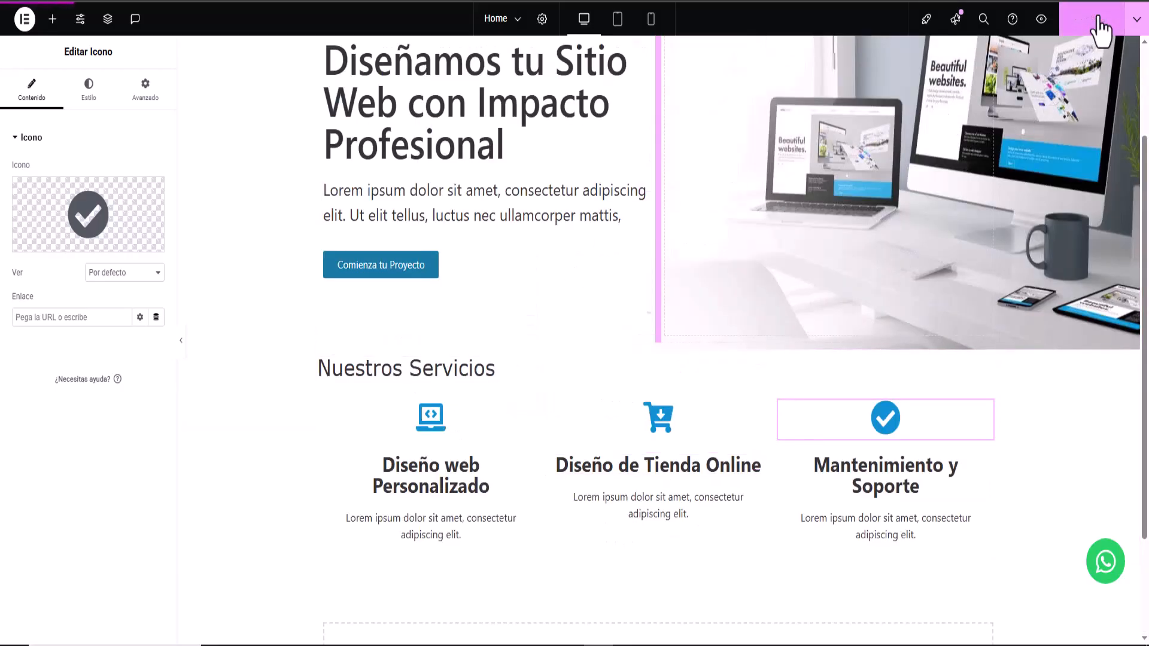
click(1042, 19)
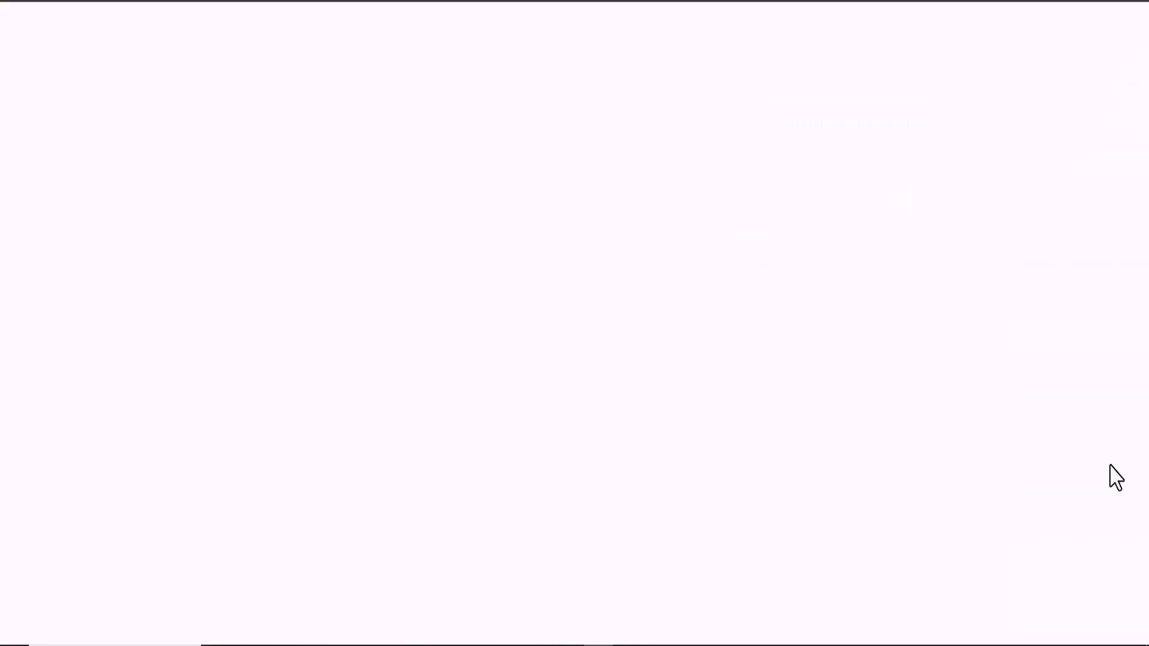
scroll(464, 395, down, 1)
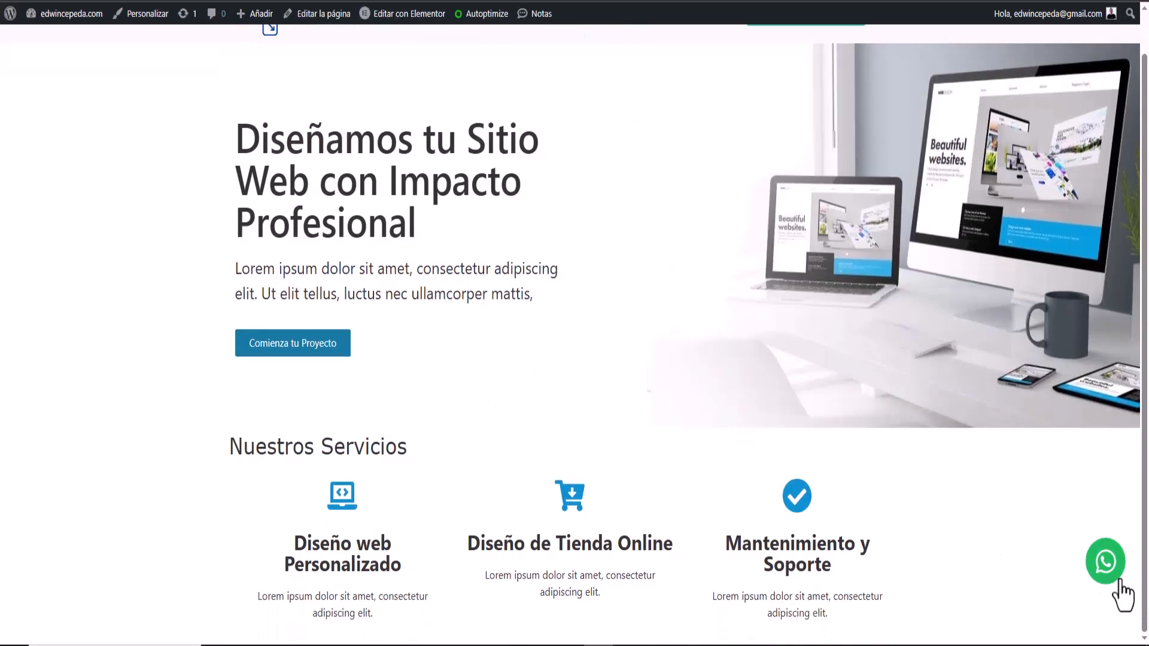
scroll(339, 521, up, 1)
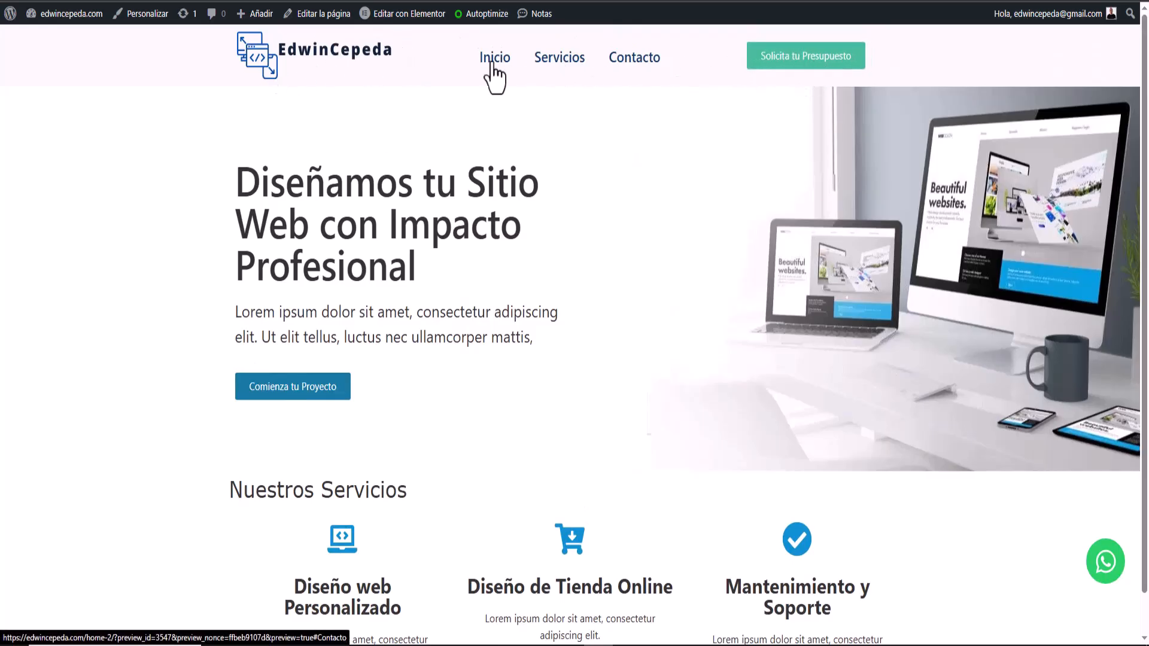
scroll(552, 460, down, 1)
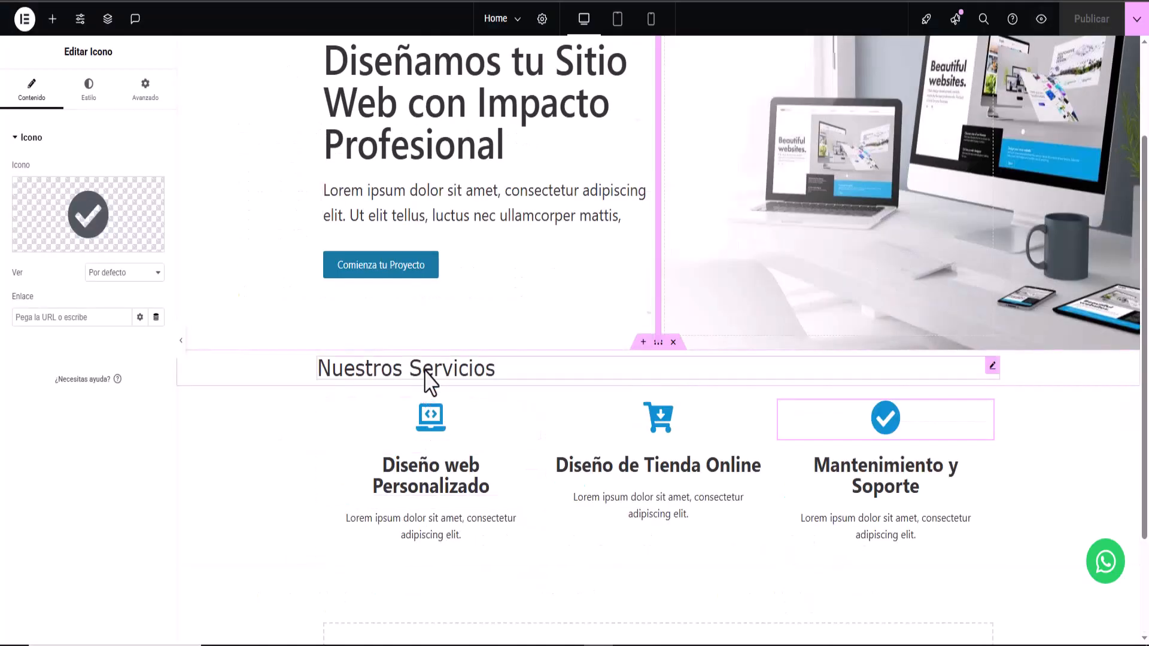
- Set 'Nuestros Servicios' to ADLaM Display, weight 500, size 30, and publish
click(426, 375)
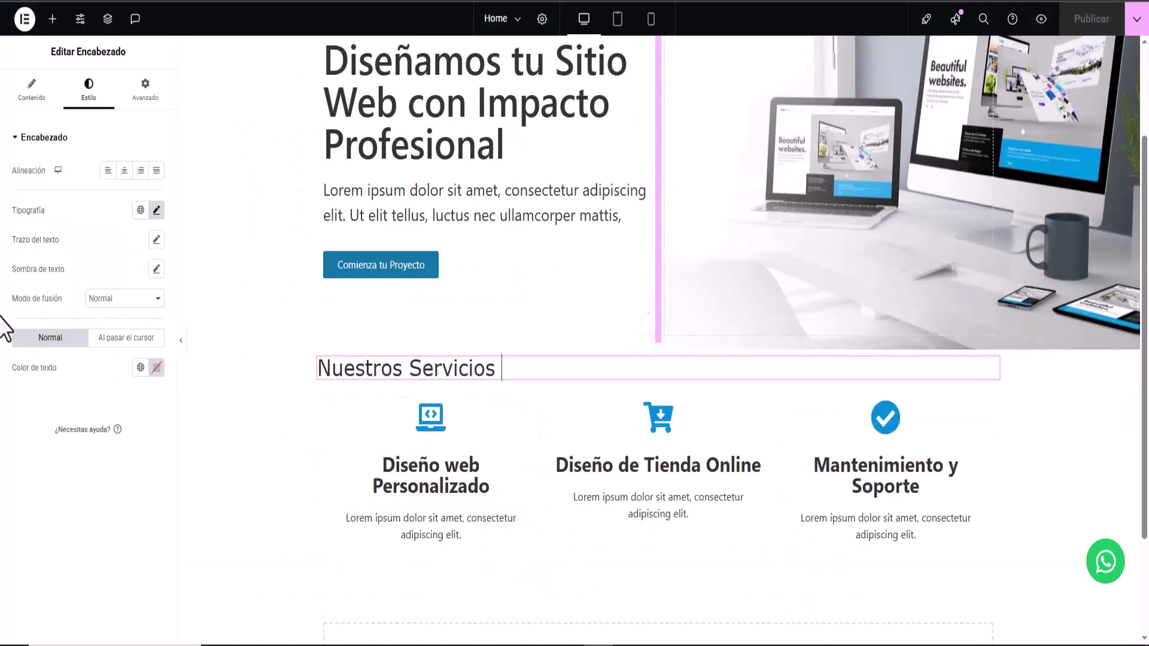
click(157, 211)
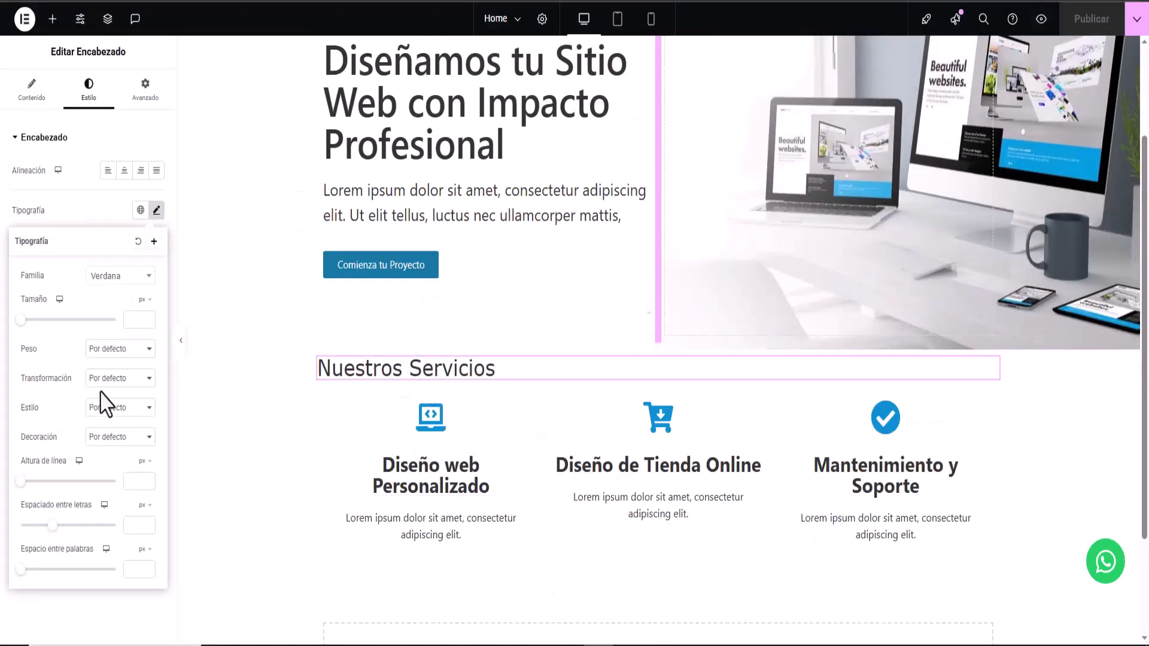
click(108, 353)
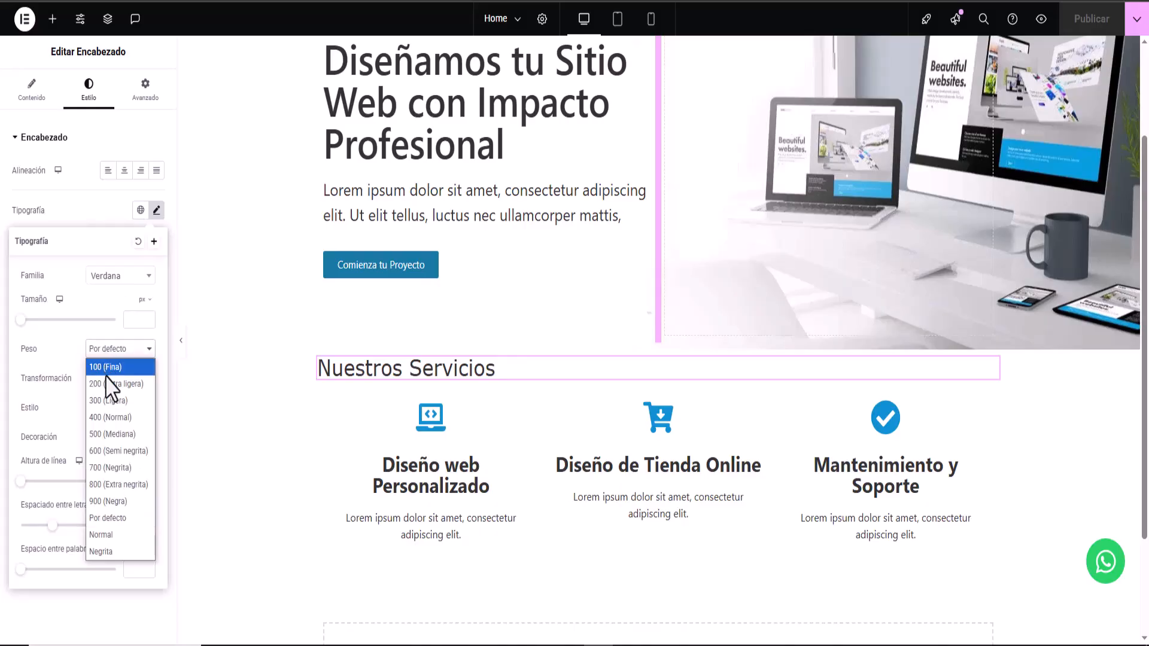
click(113, 434)
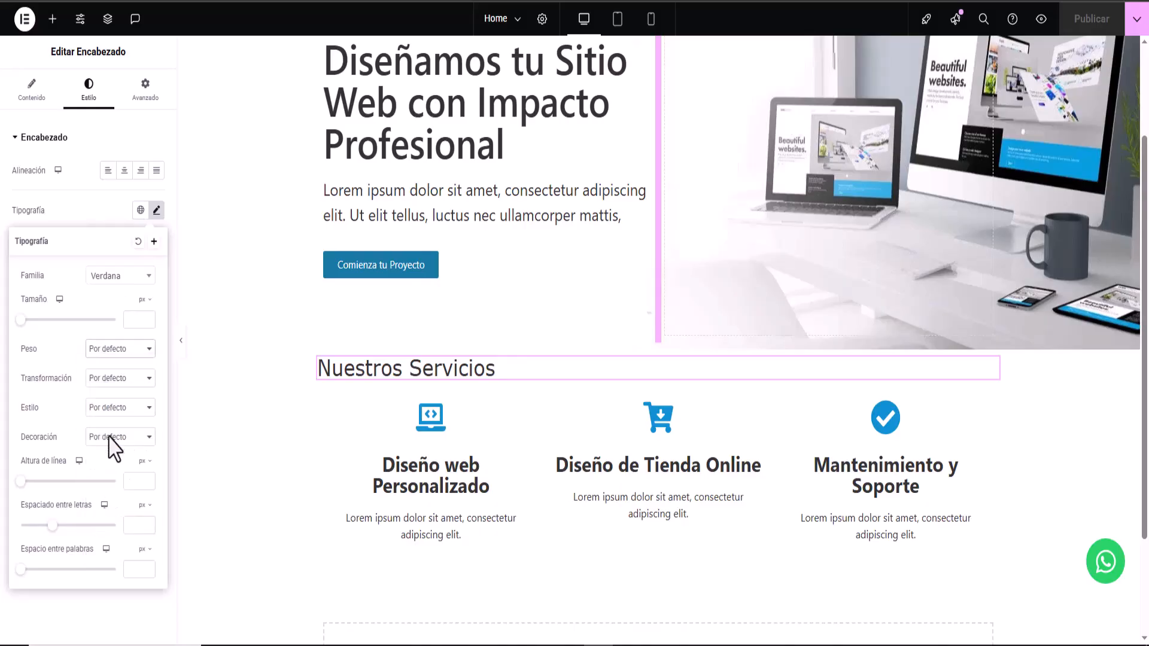
click(147, 277)
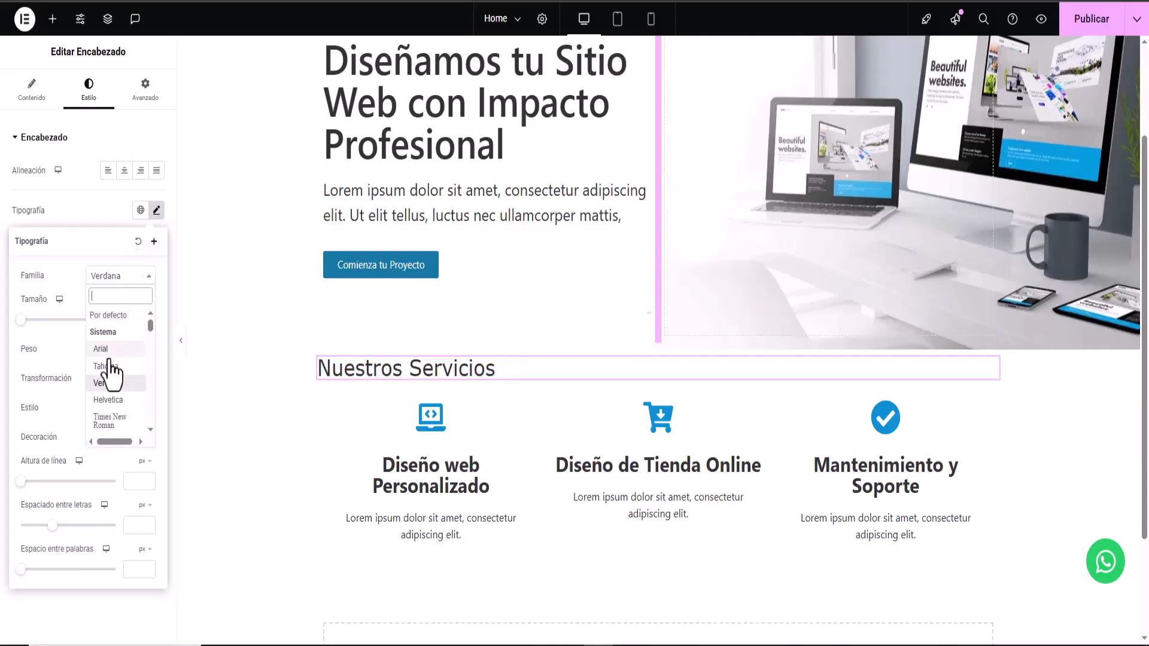
scroll(108, 350, down, 4)
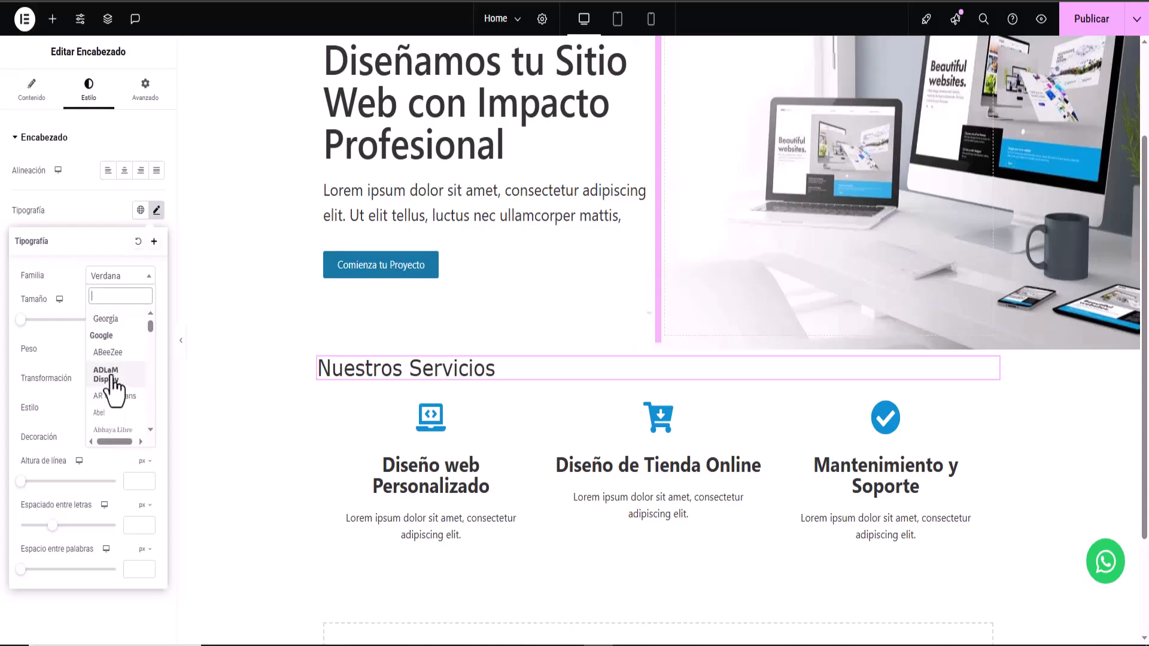
click(112, 383)
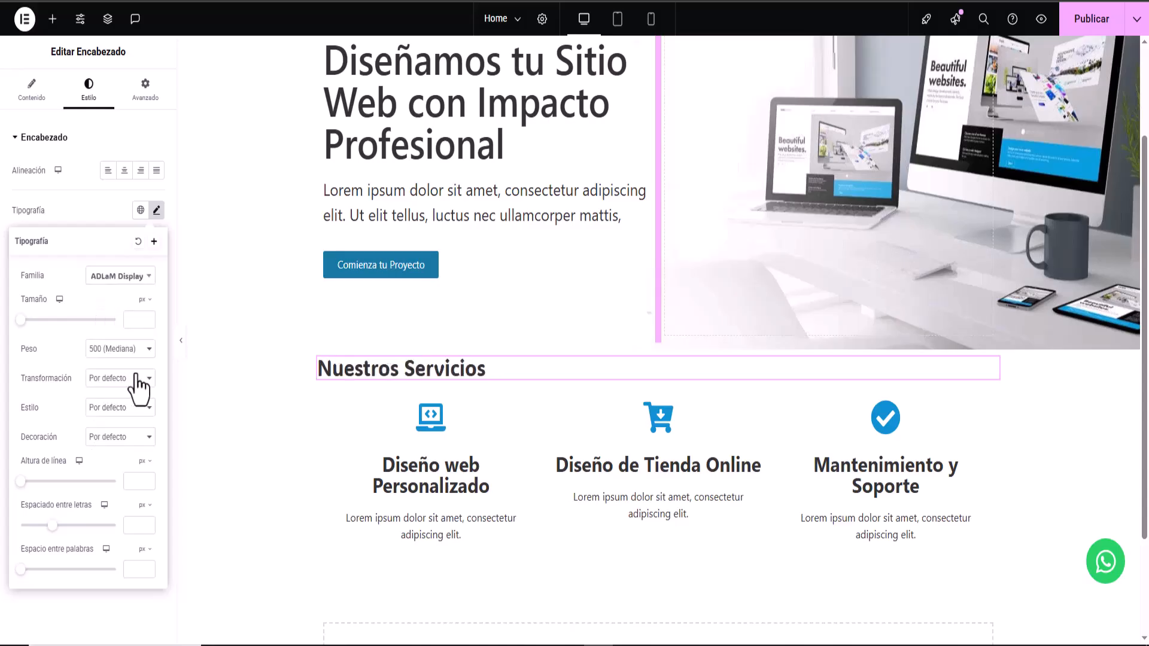
drag(22, 320, 36, 320)
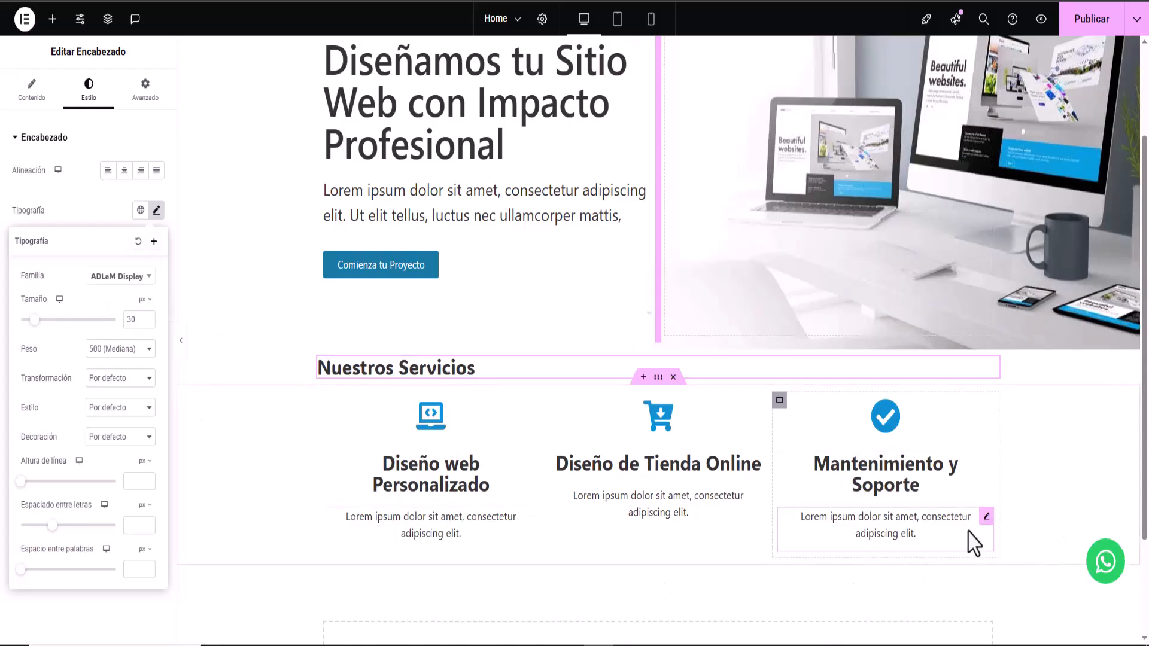
click(1086, 19)
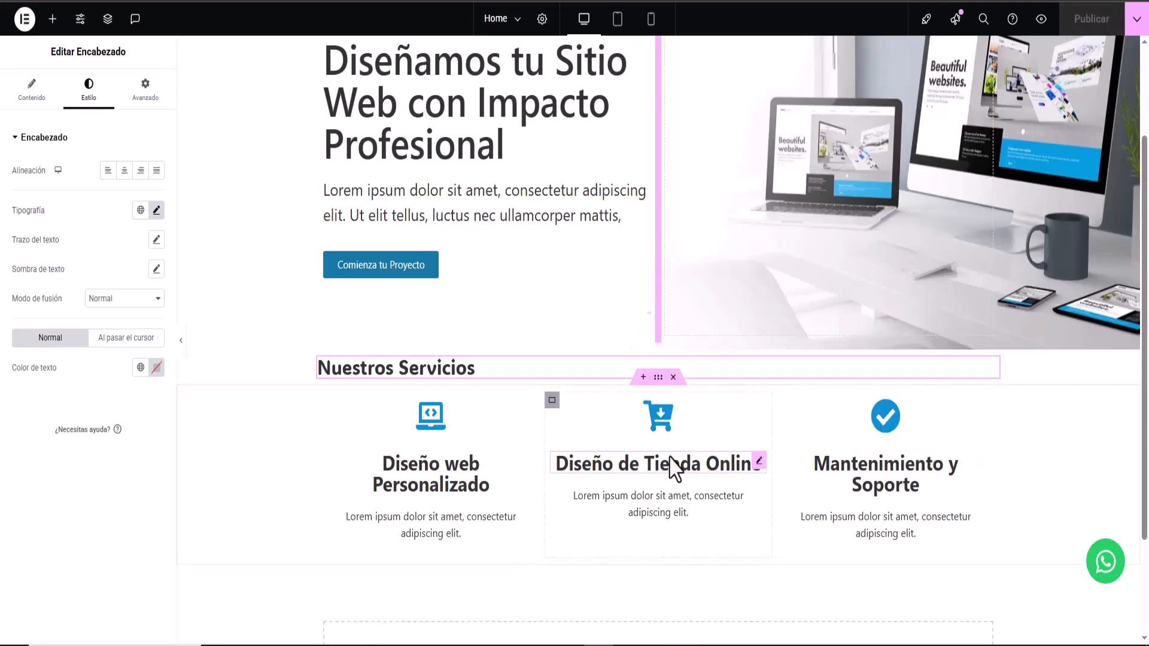
click(627, 645)
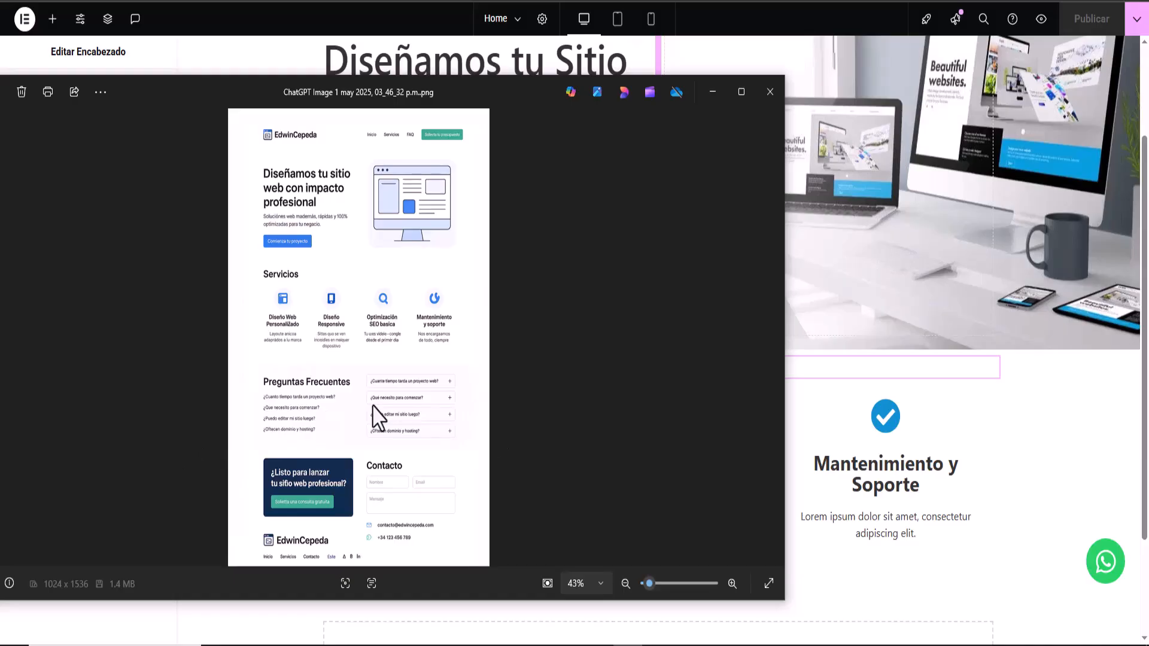
click(711, 92)
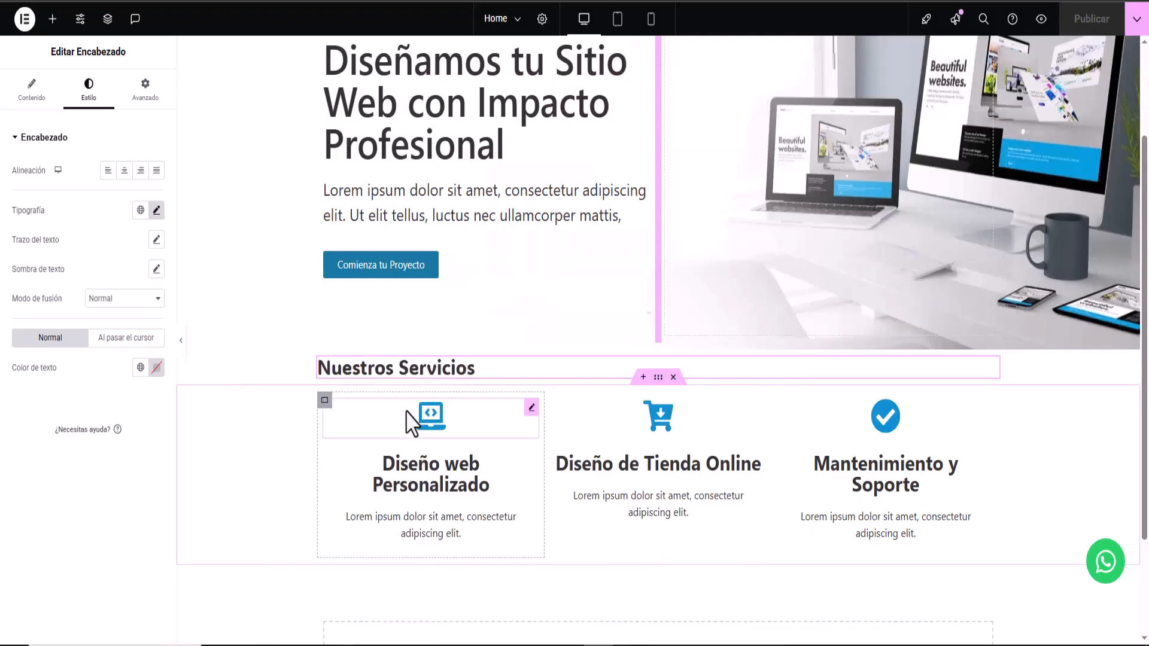
scroll(547, 444, down, 2)
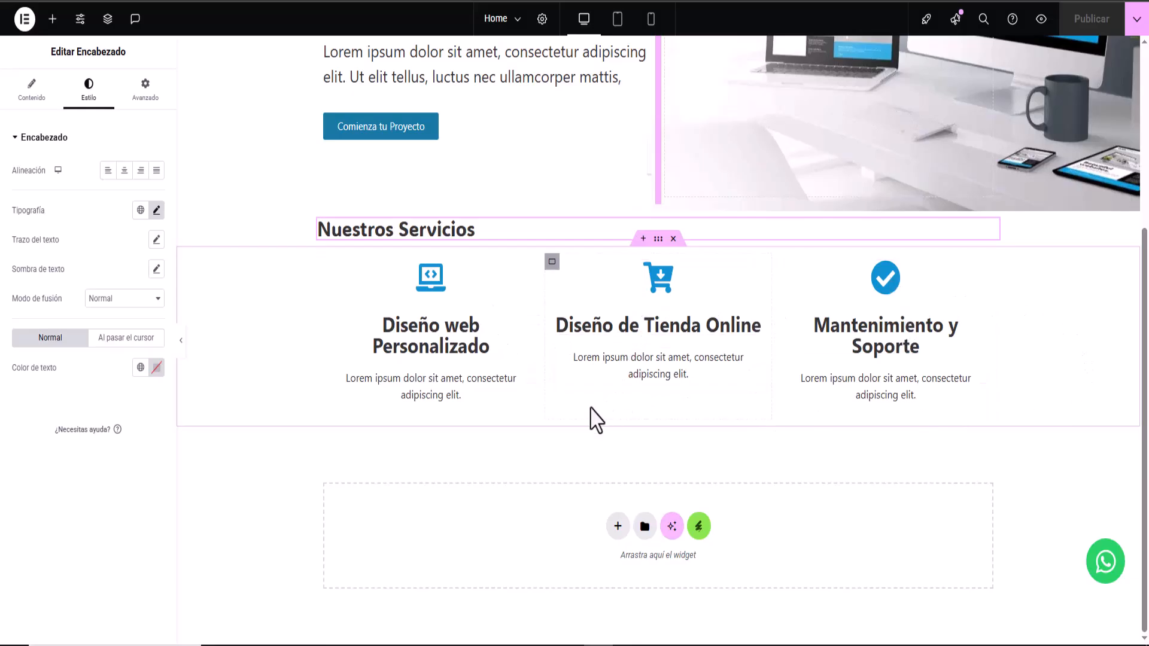
- Add a new two-column flexbox section below the services section
click(617, 526)
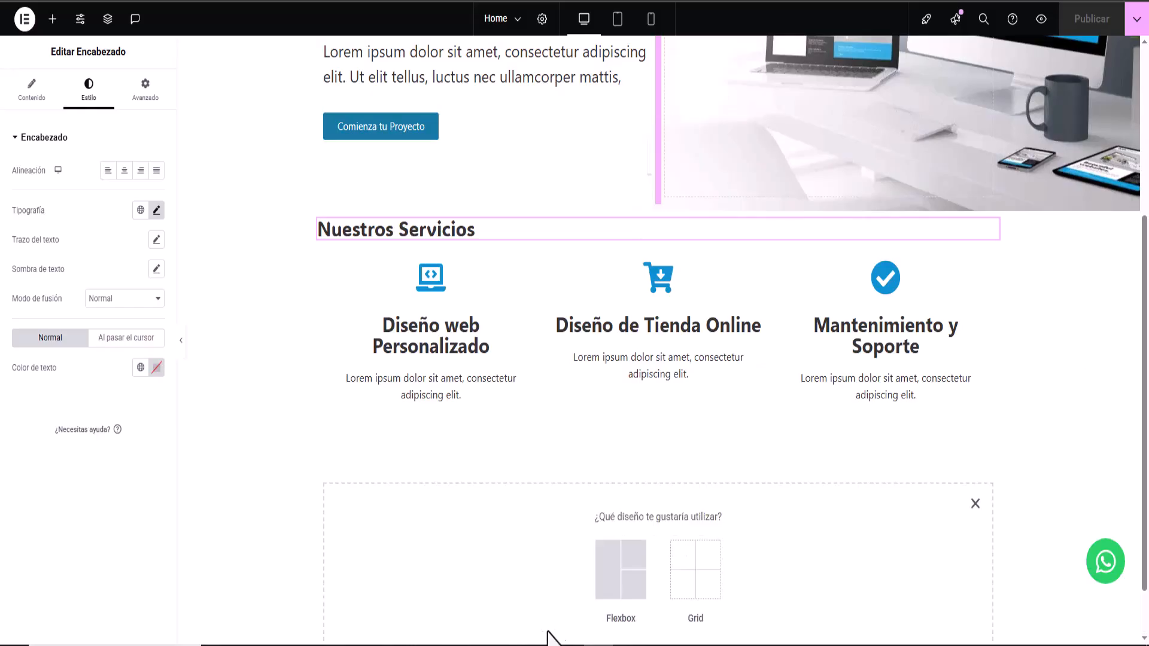
click(621, 619)
scroll(599, 504, down, 1)
click(621, 492)
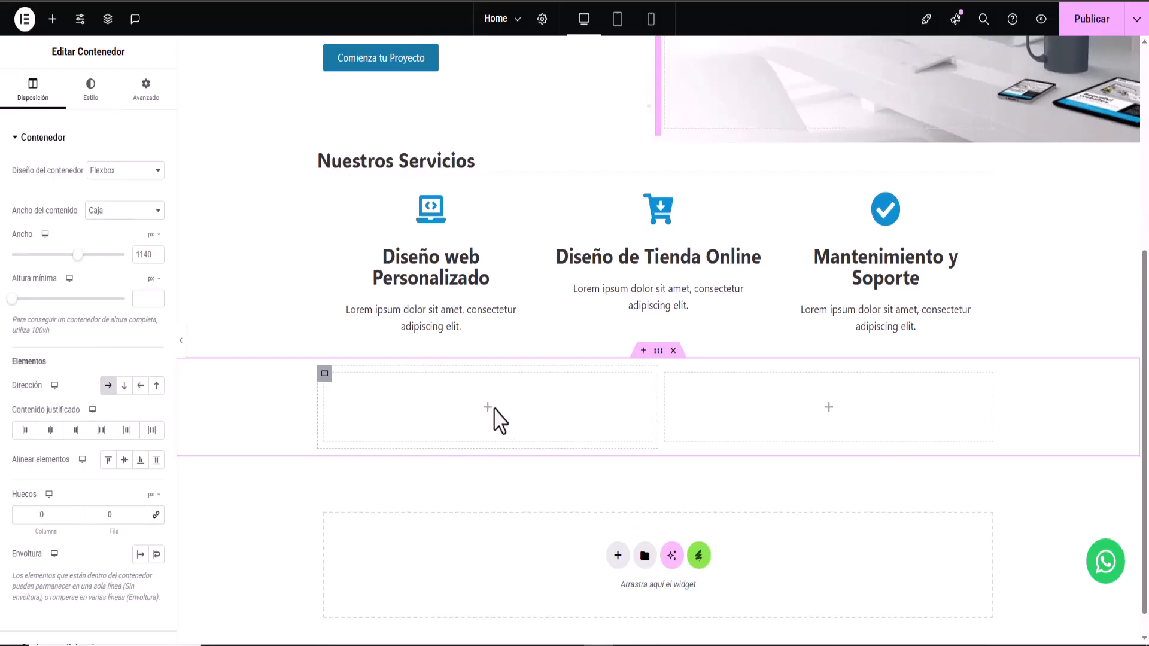
- Place a heading in the left column and an accordion in the right column
click(488, 412)
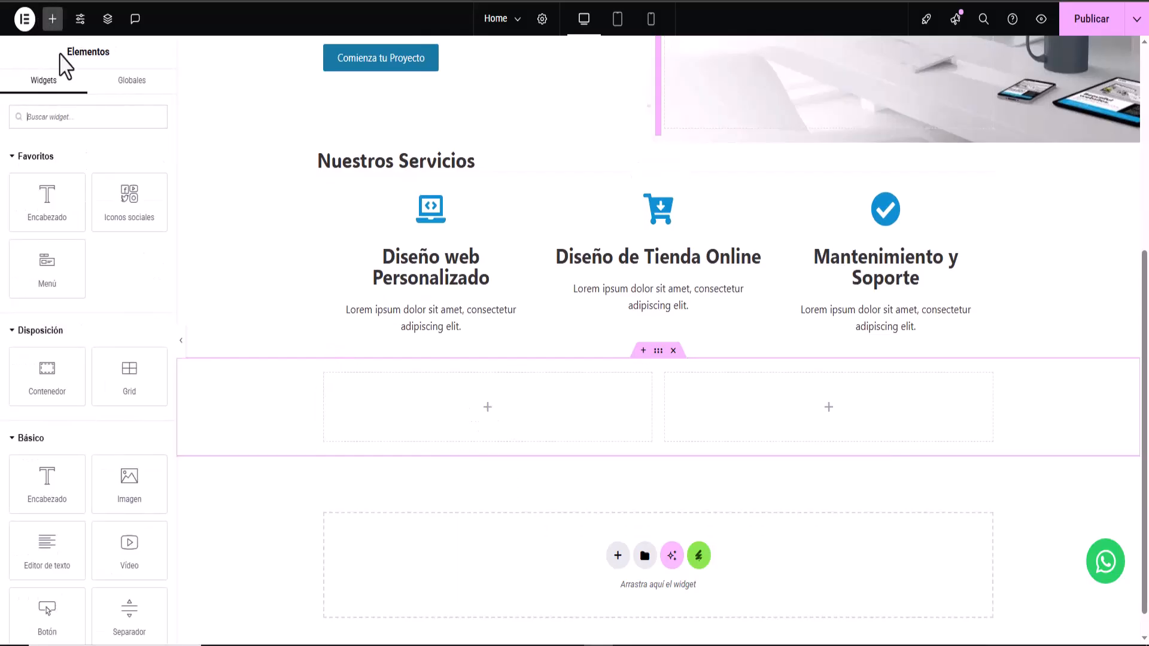
drag(36, 192, 503, 430)
click(828, 411)
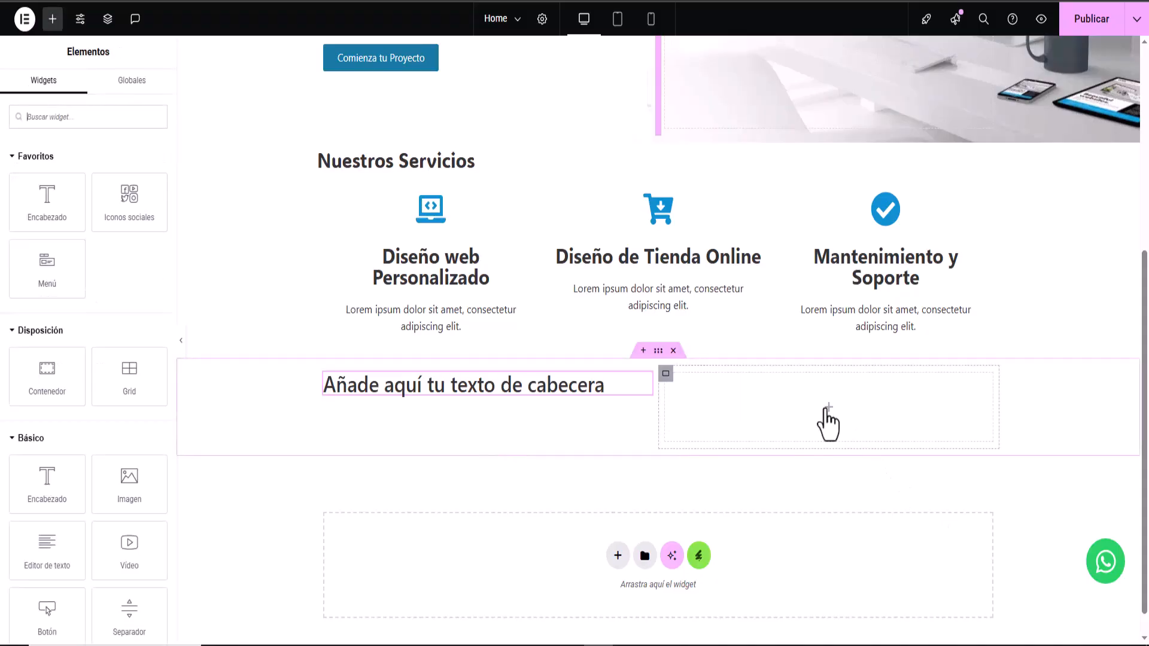
scroll(48, 386, down, 6)
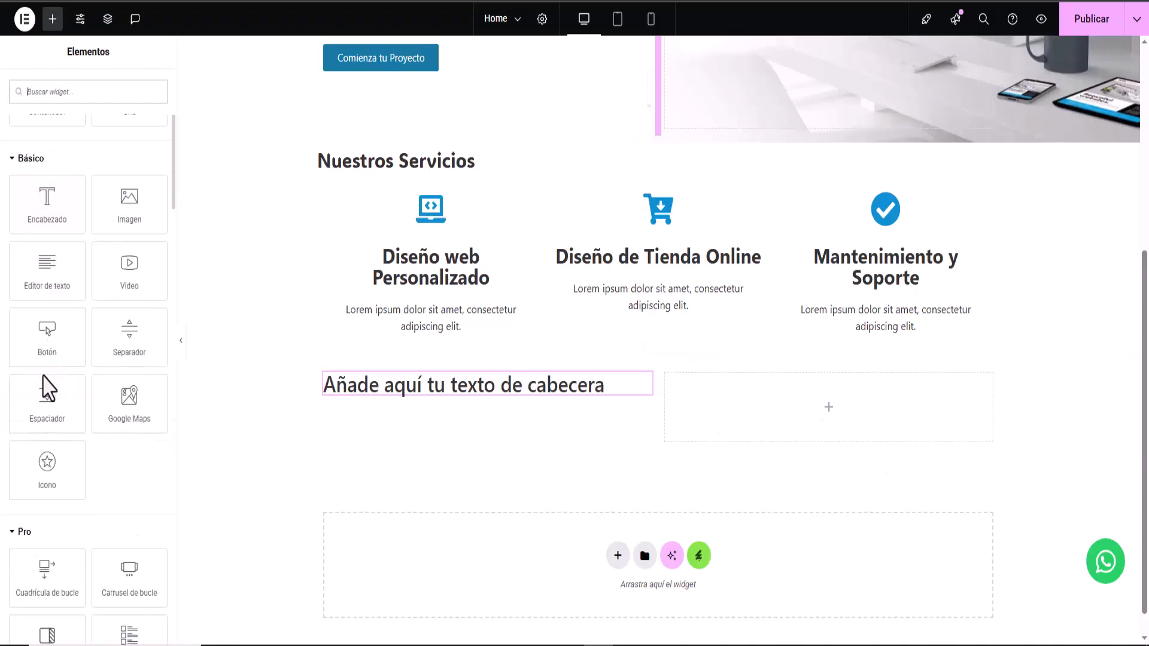
scroll(48, 389, down, 6)
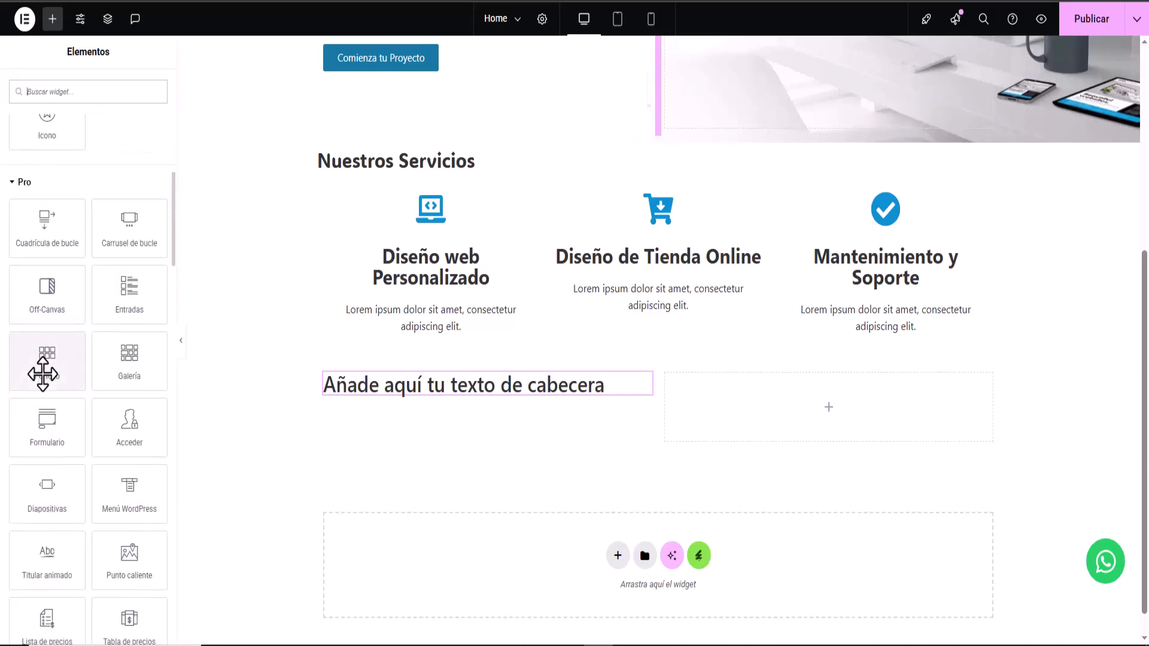
scroll(42, 374, down, 2)
scroll(41, 374, down, 3)
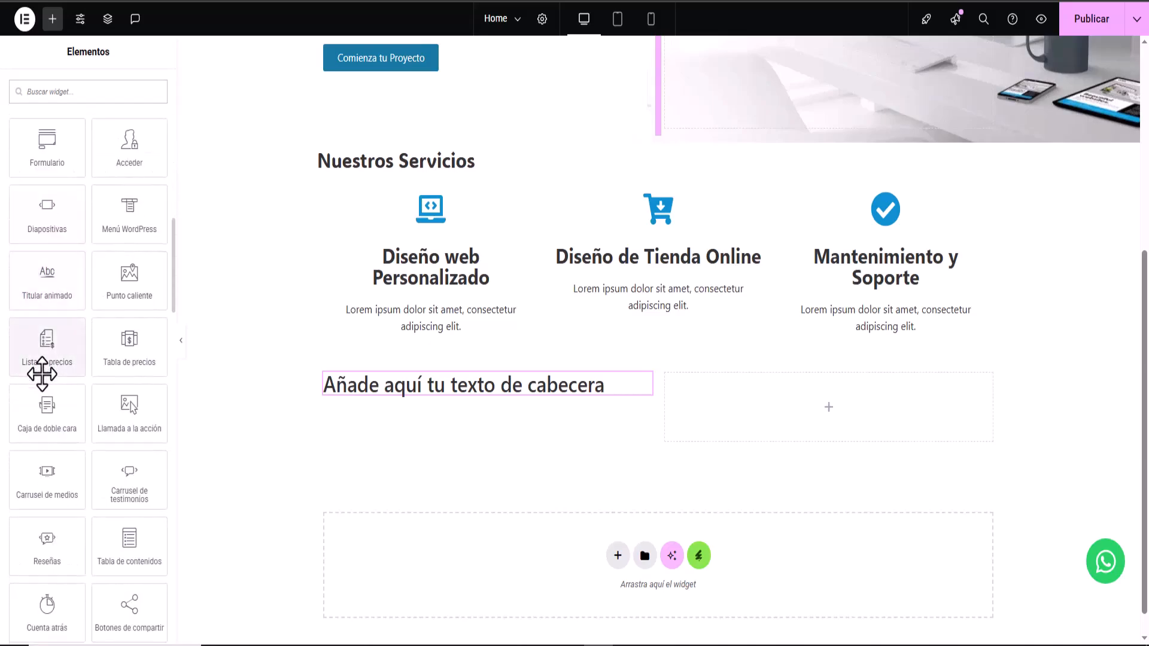
scroll(48, 389, down, 4)
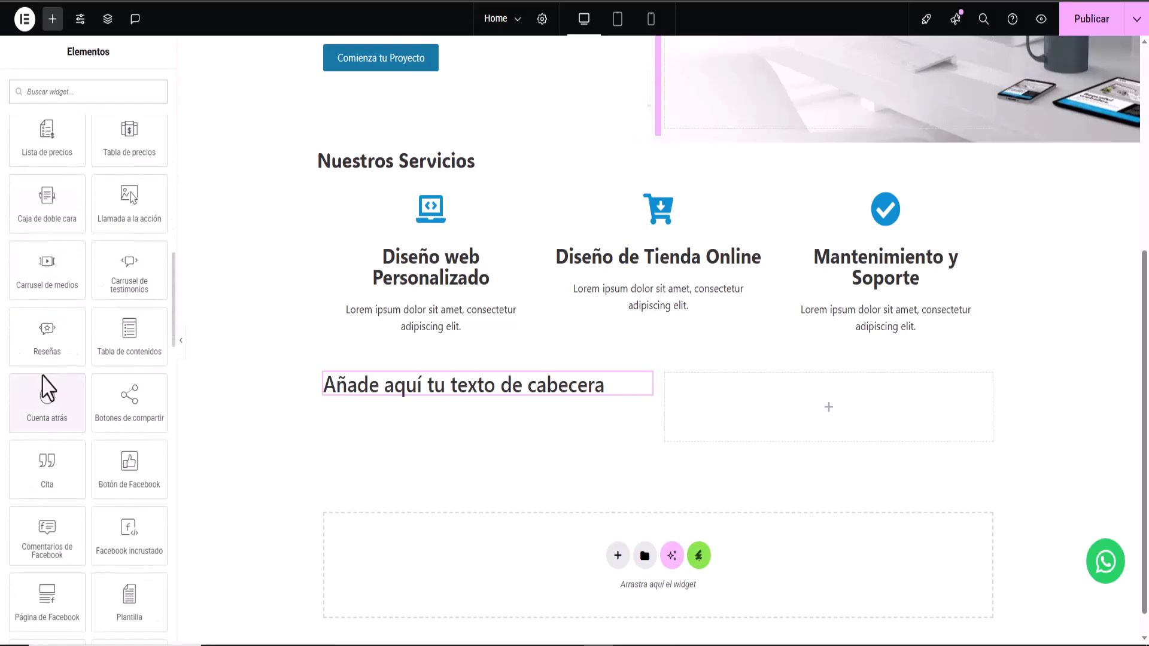
scroll(42, 374, down, 4)
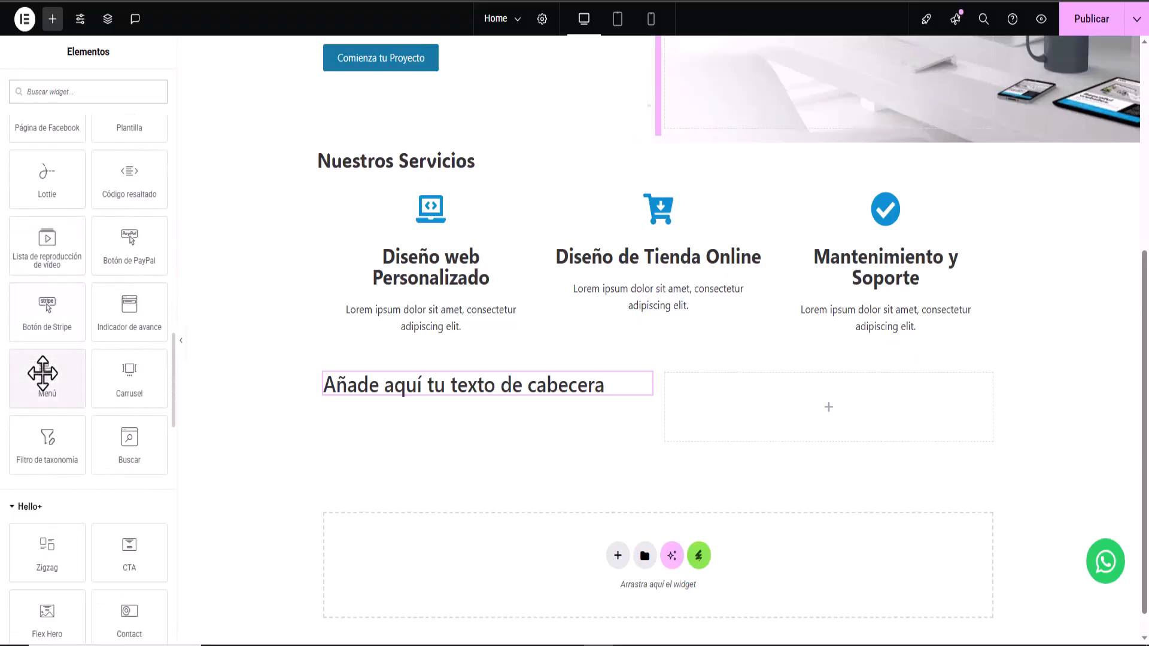
scroll(43, 372, down, 4)
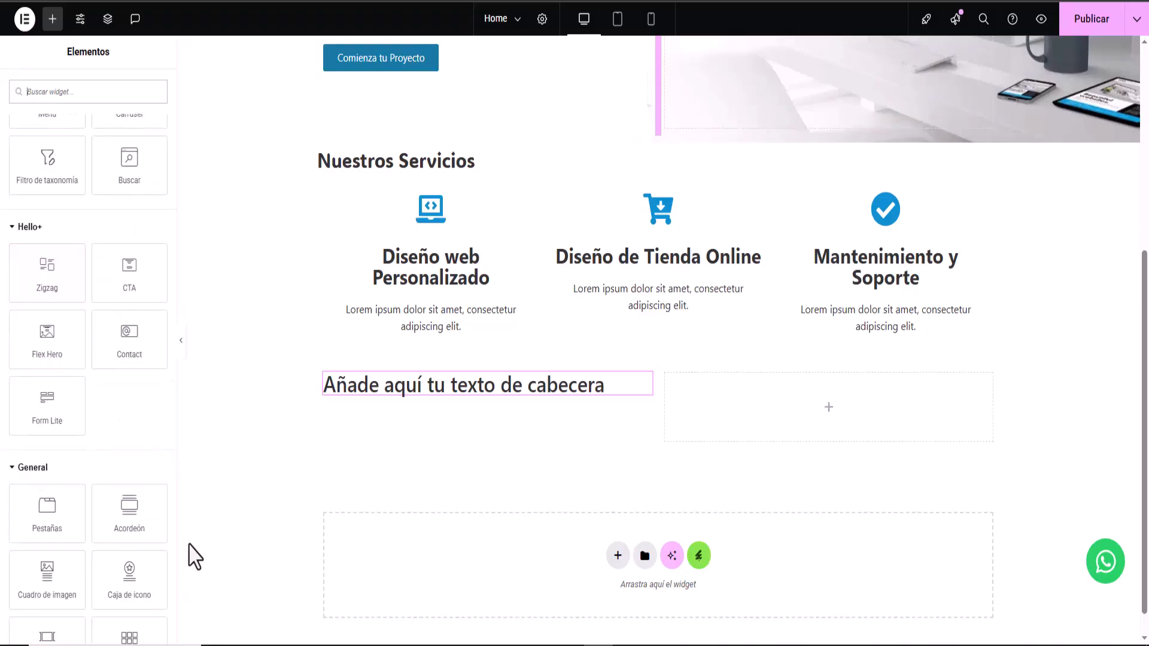
drag(128, 510, 839, 414)
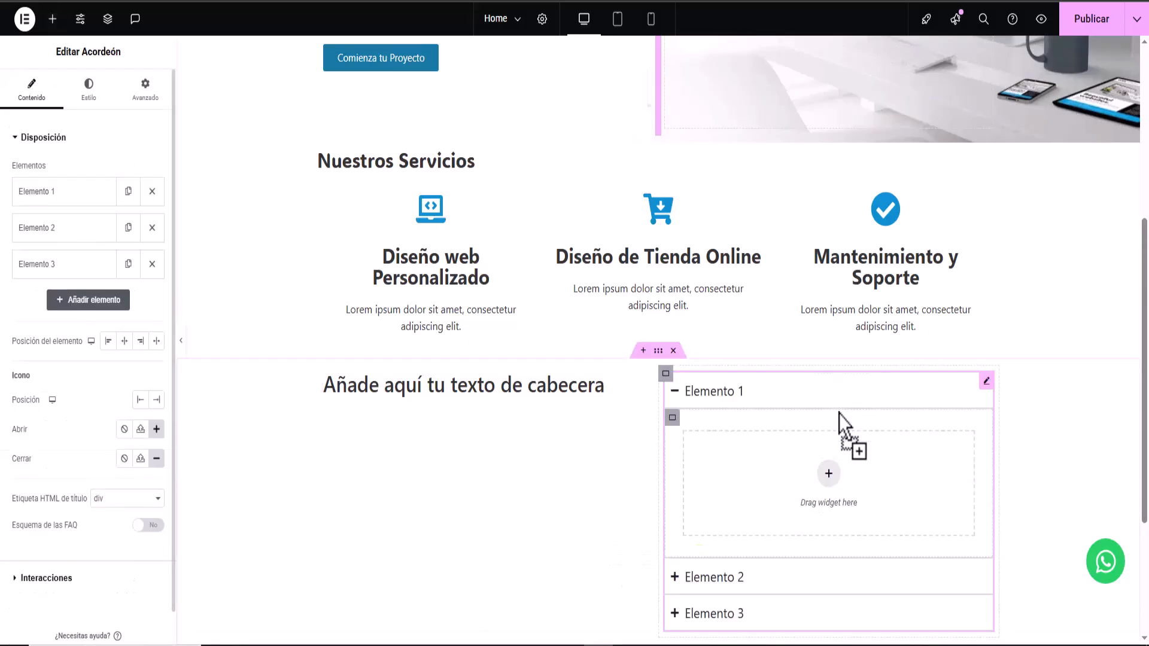
click(829, 471)
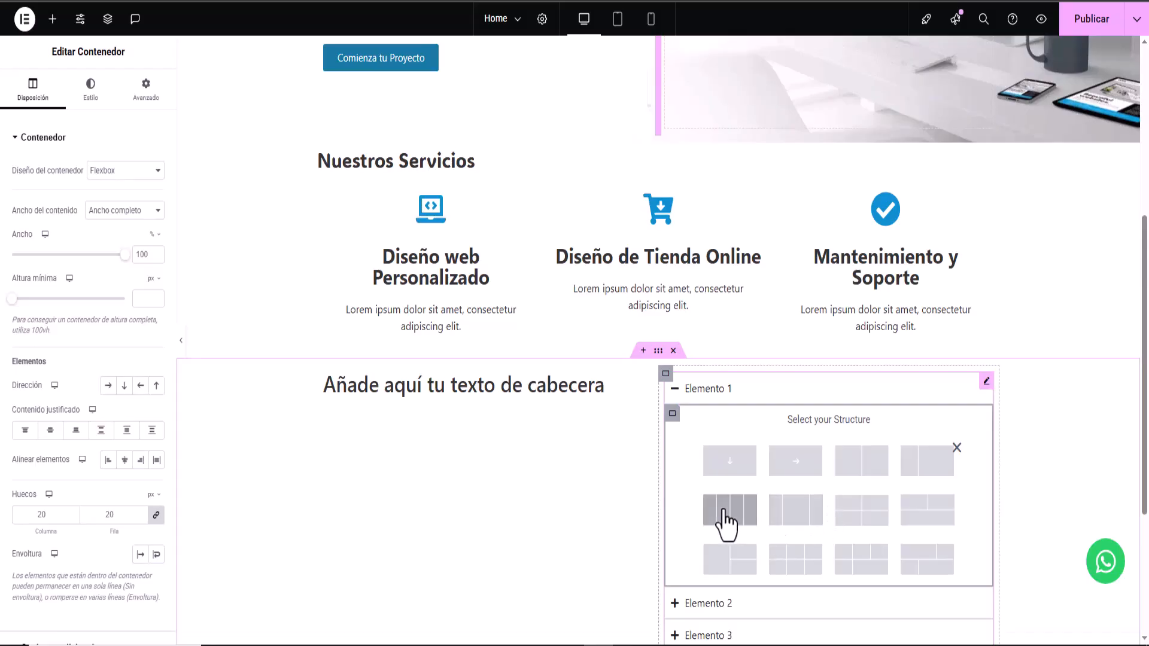
- Add a container with a text block inside accordion item Elemento 1
scroll(913, 519, down, 1)
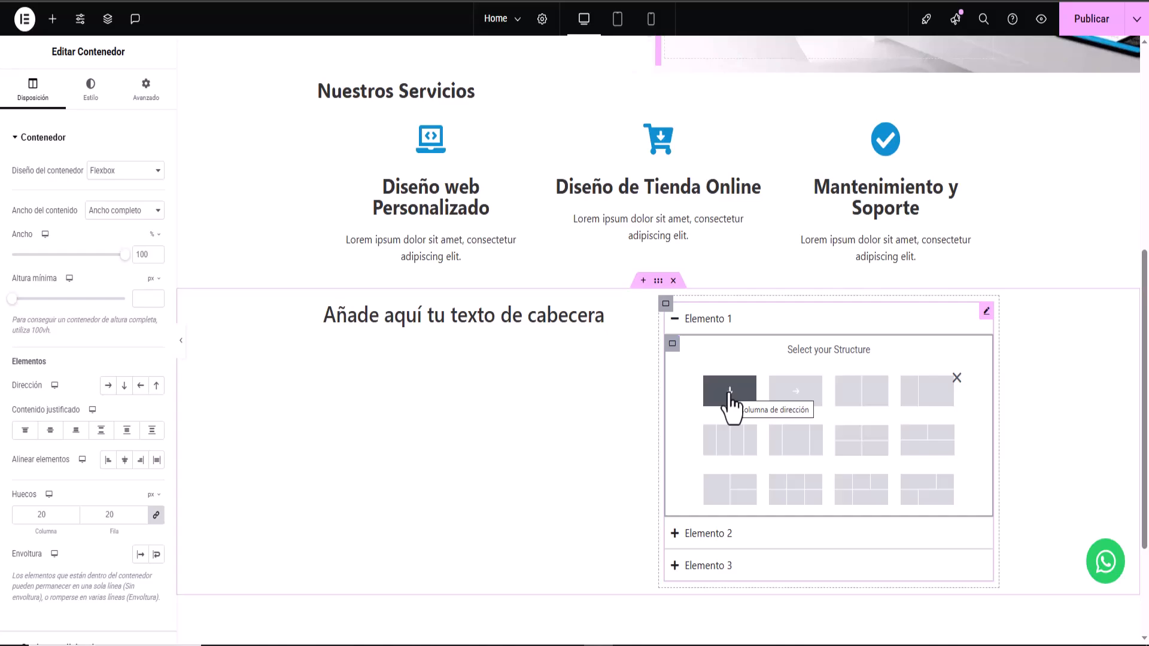
click(729, 394)
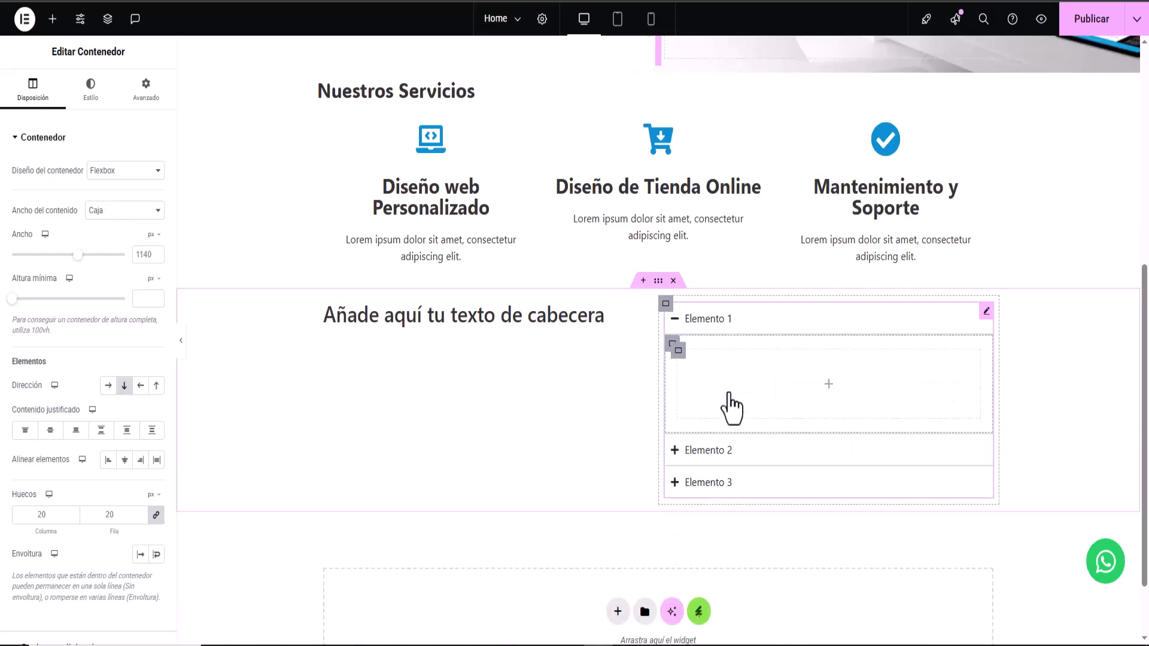
click(52, 18)
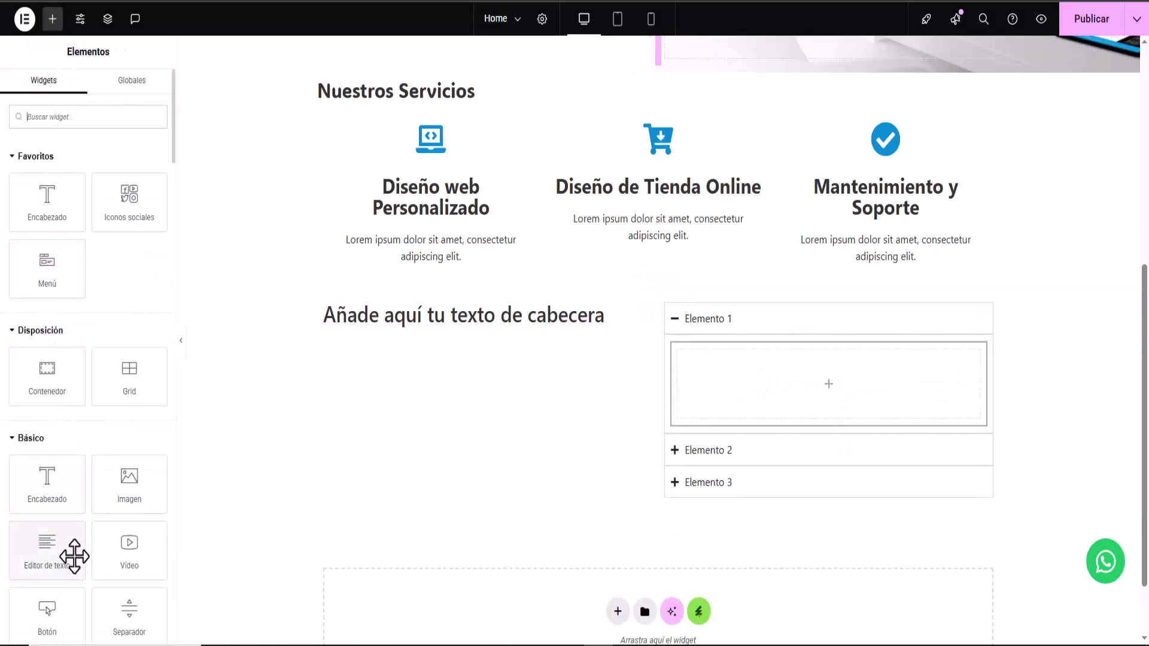
drag(52, 546, 828, 388)
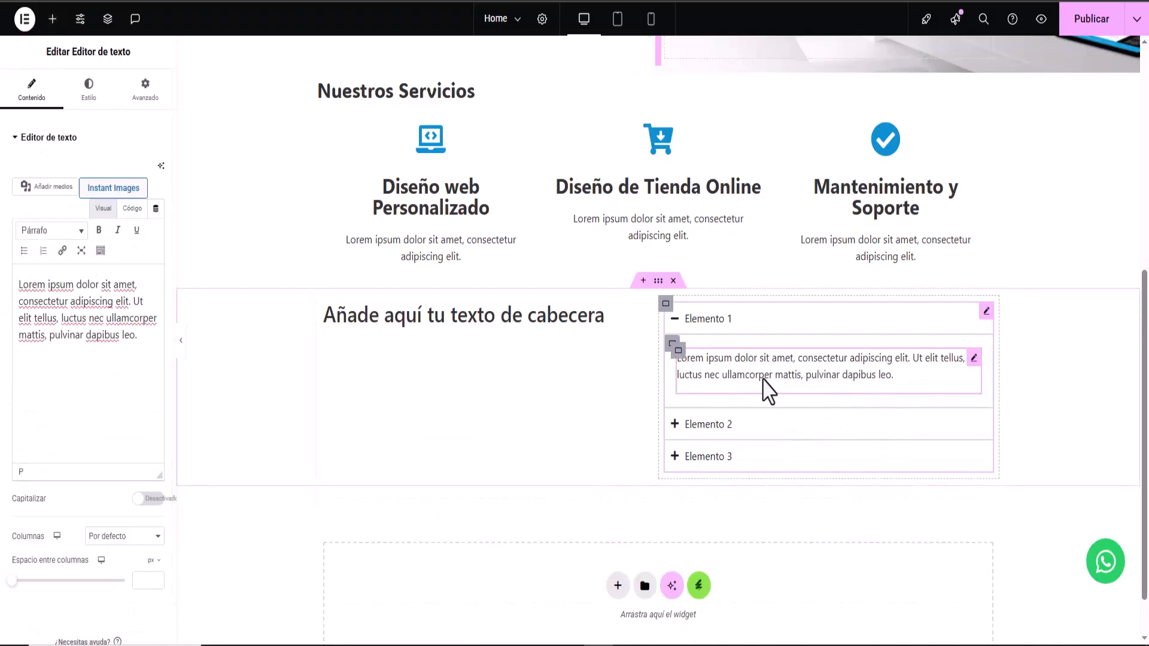
click(675, 423)
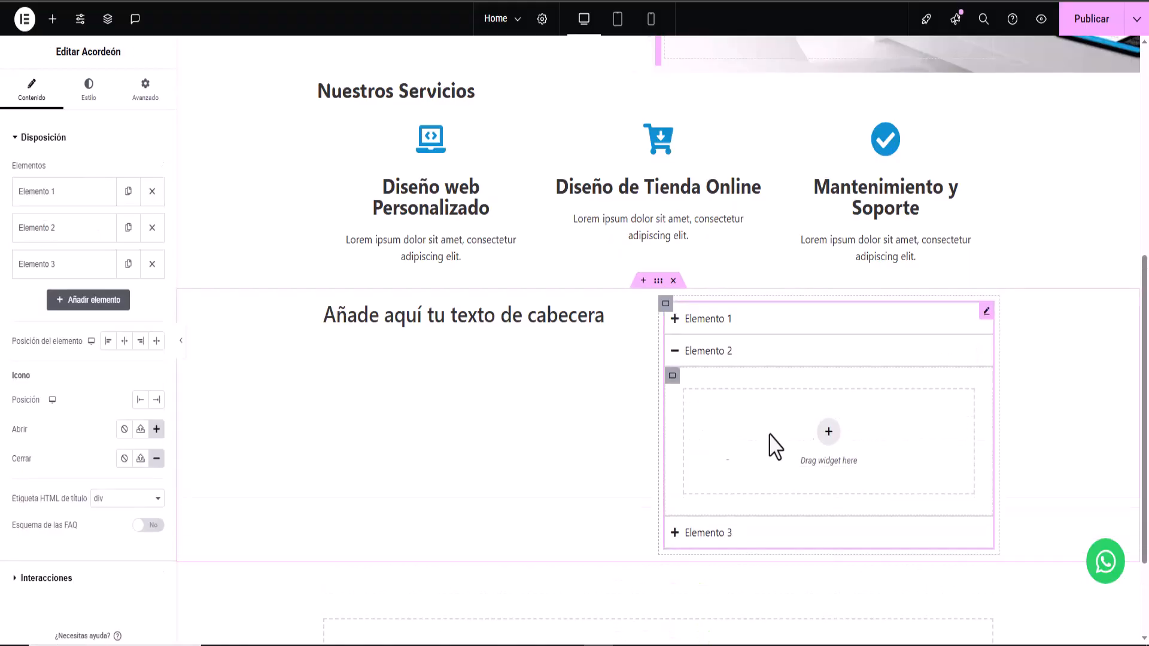
click(673, 358)
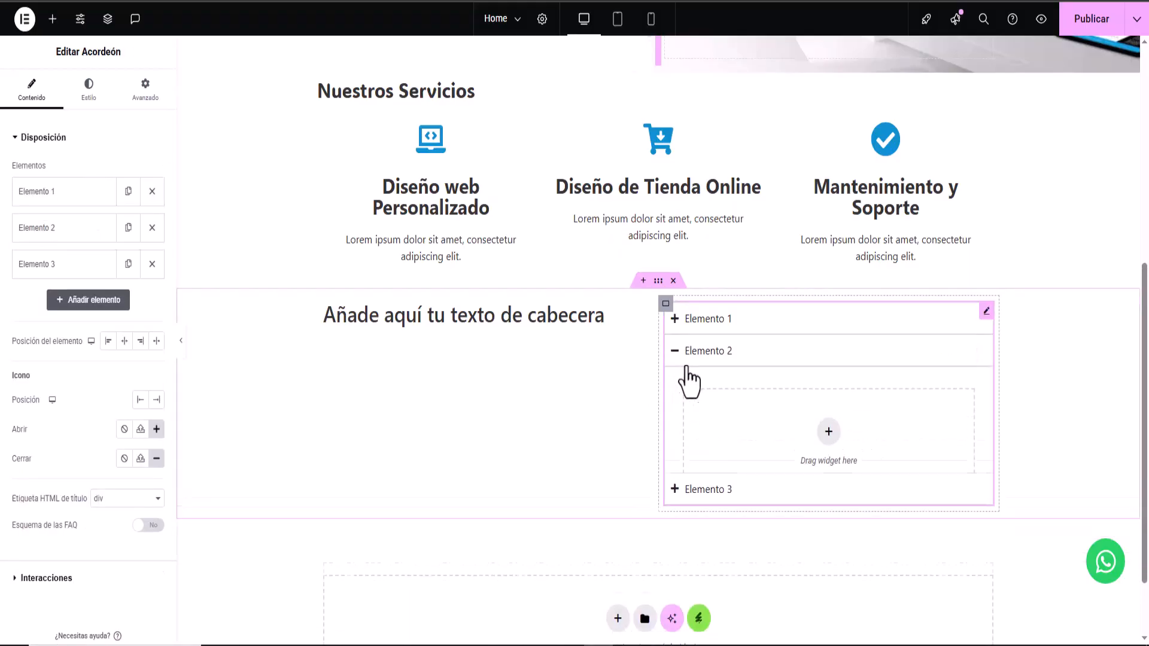
click(675, 336)
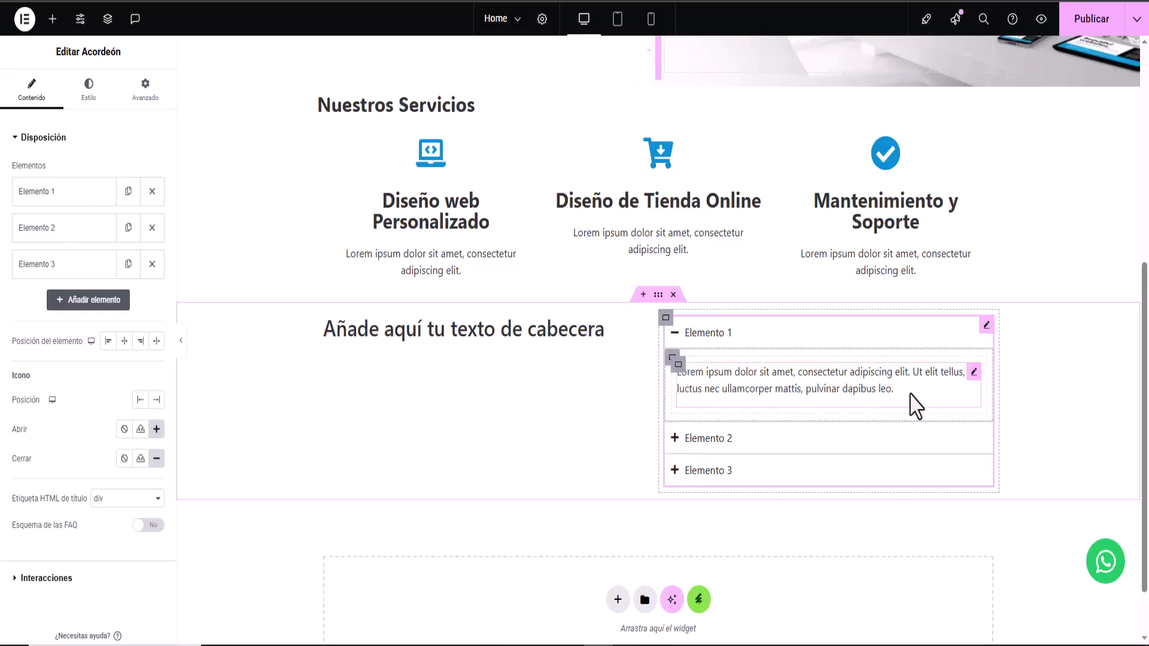
- Copy that text block and paste it into a new container in Elemento 2
right_click(976, 387)
click(996, 386)
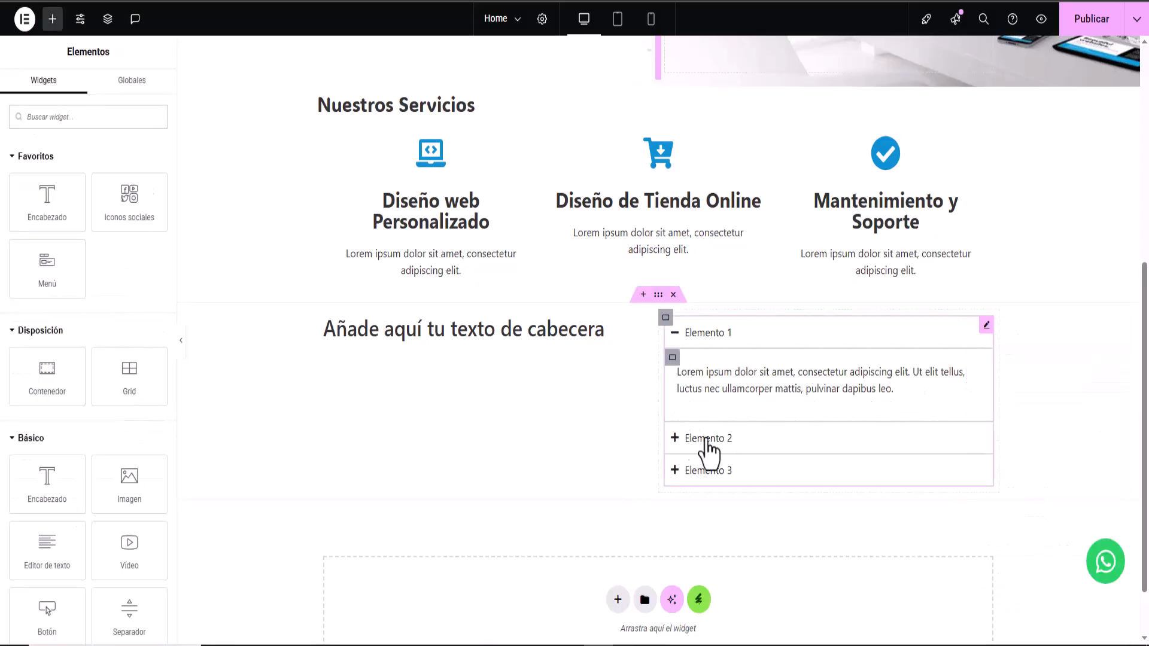
click(674, 440)
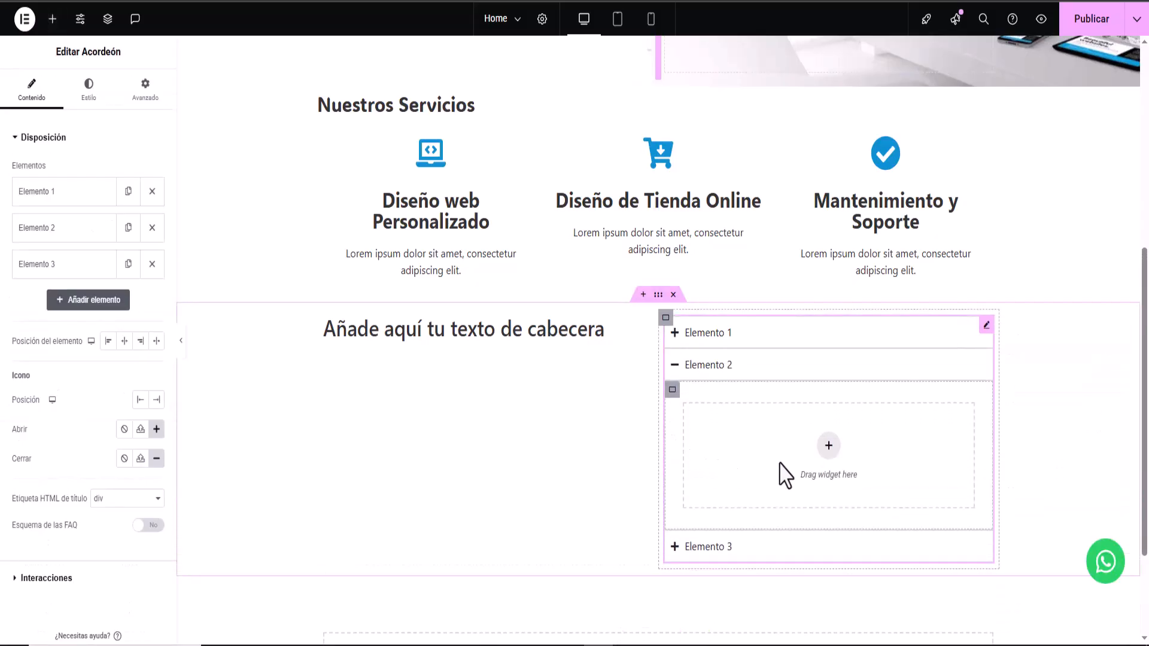
click(829, 446)
click(727, 450)
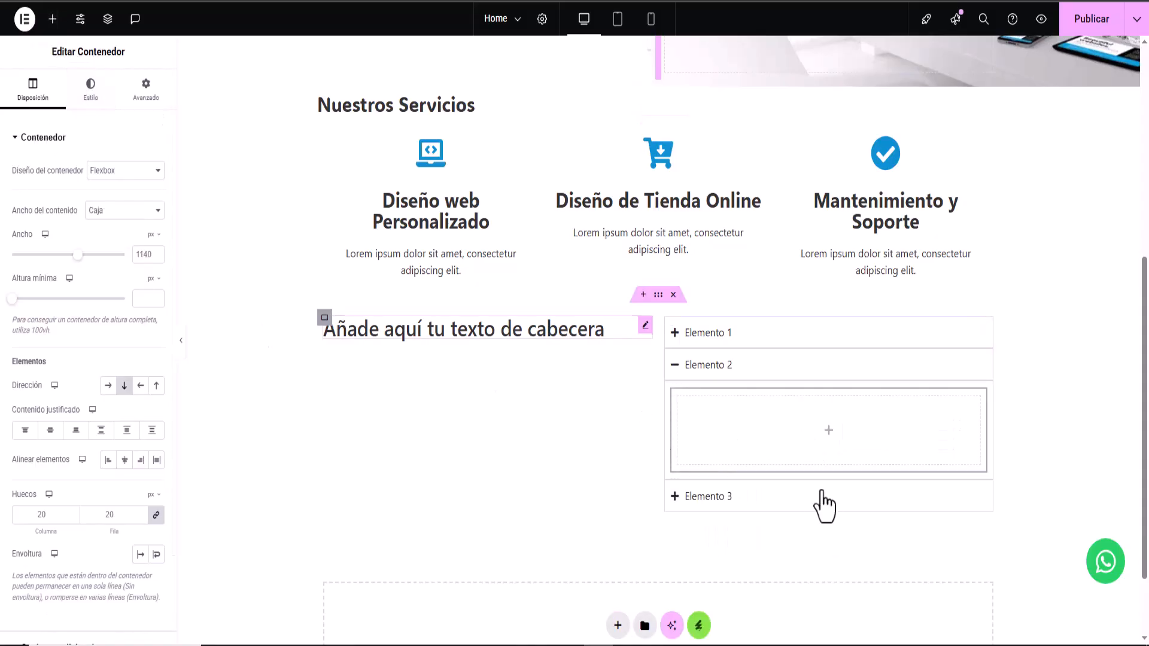
right_click(826, 442)
click(862, 388)
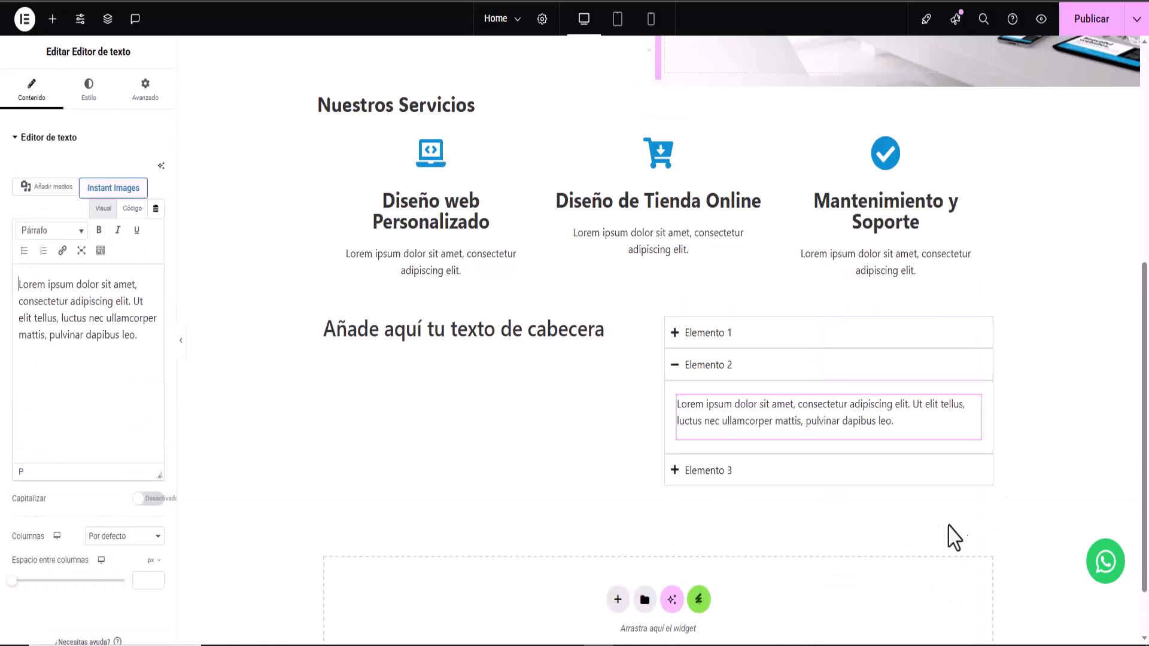
click(676, 366)
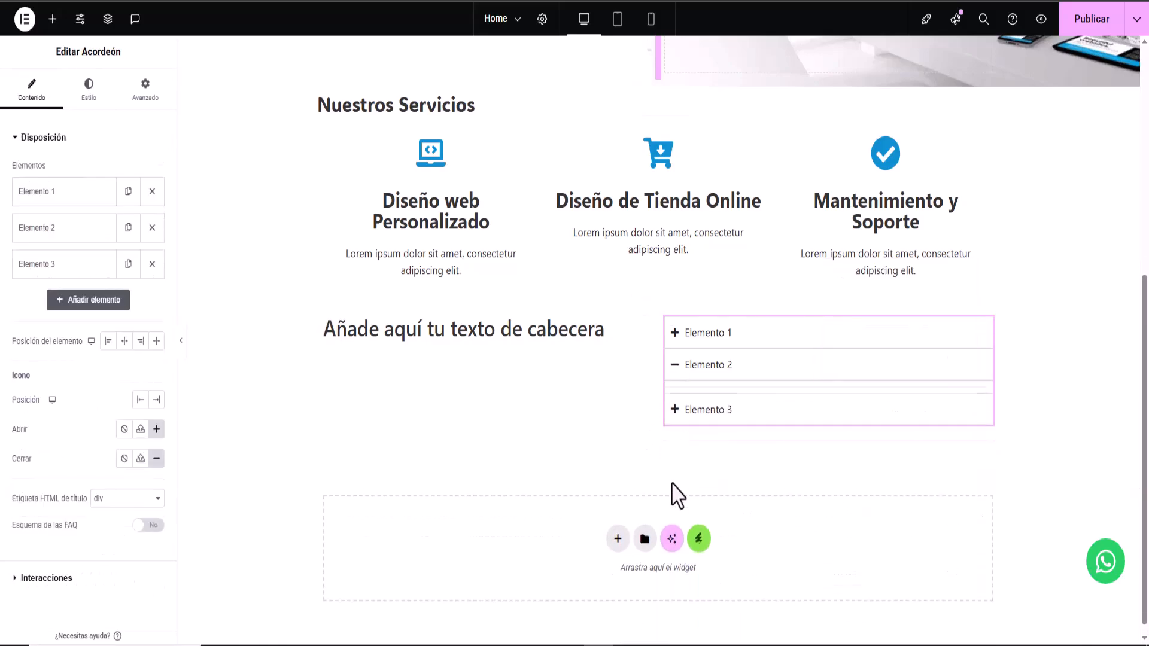
- Paste the text block into a new container in Elemento 3
click(742, 400)
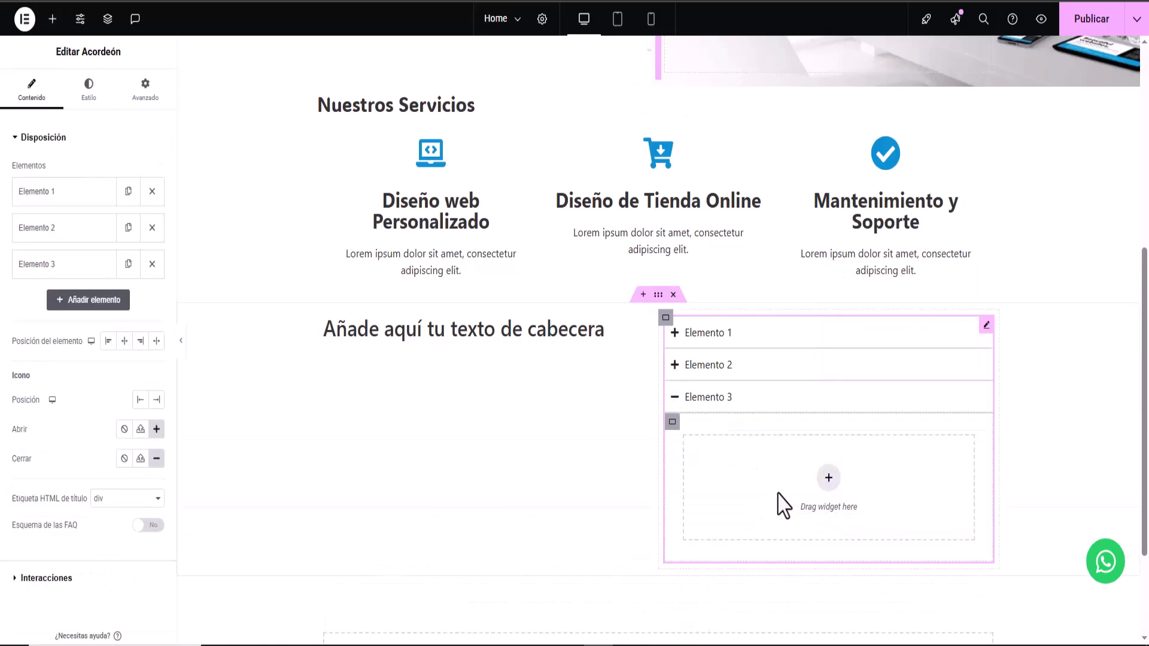
click(829, 477)
click(729, 470)
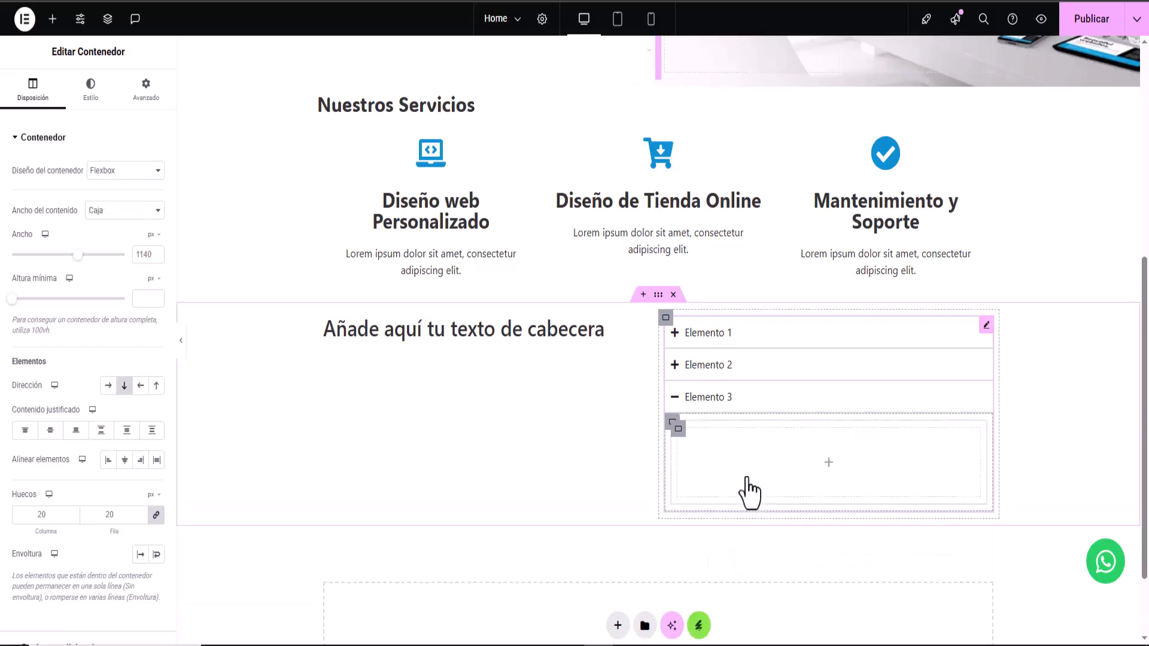
right_click(829, 463)
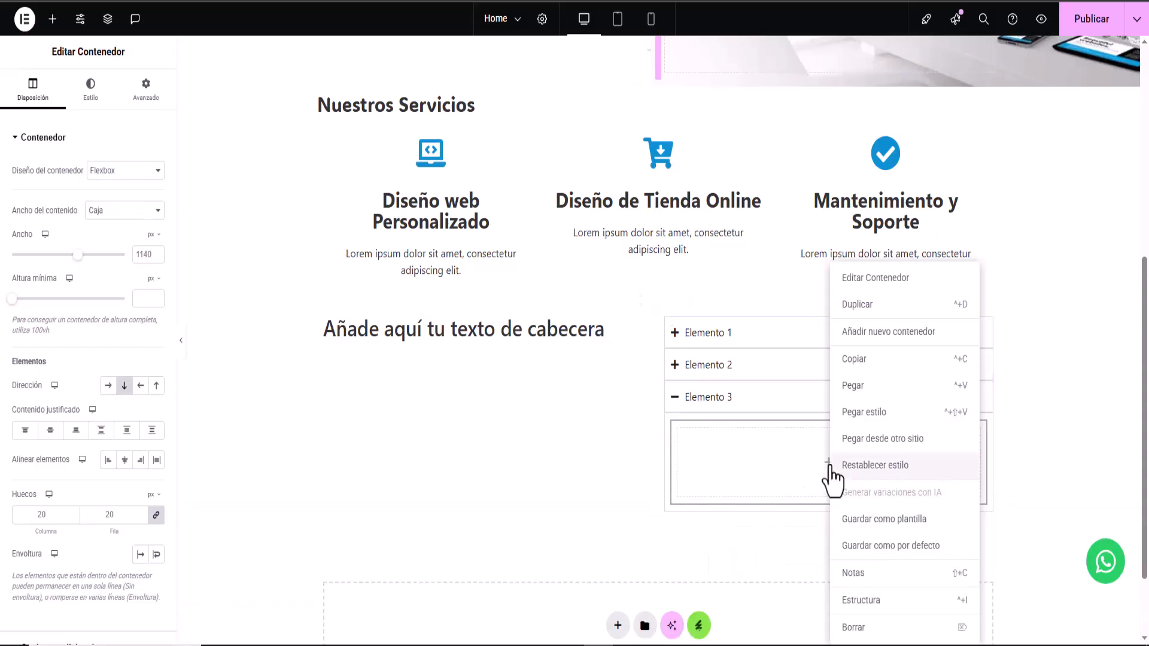
click(860, 388)
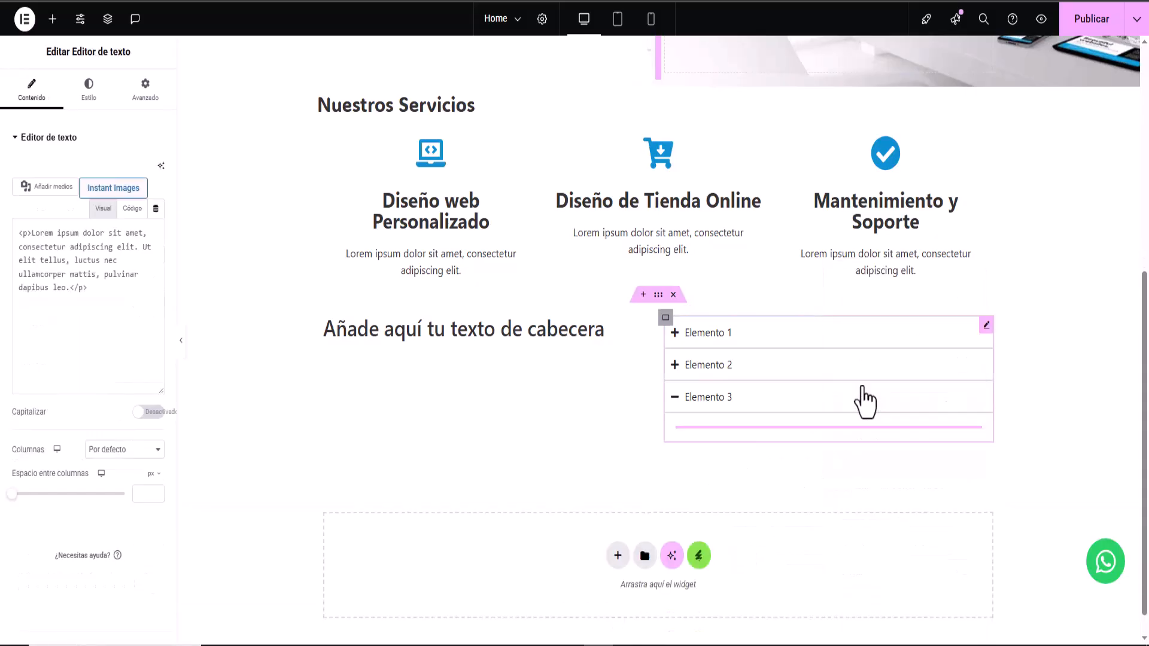
click(673, 396)
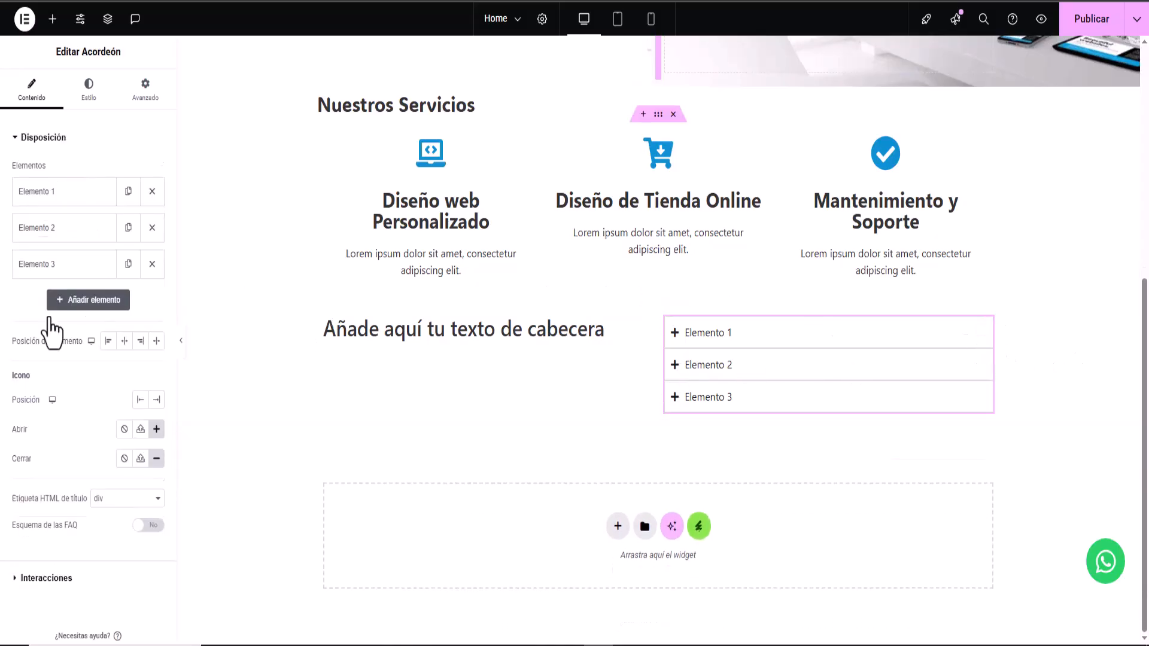
- Add a fourth accordion item and paste the Lorem ipsum text into a single-column container inside it
click(79, 301)
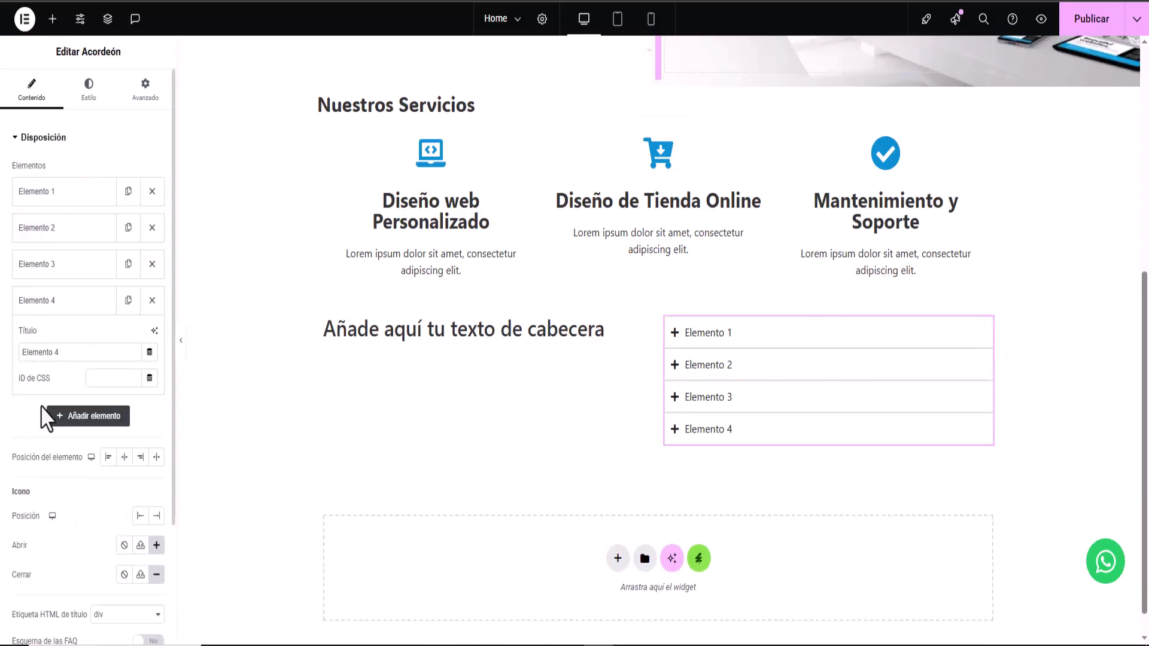
click(680, 439)
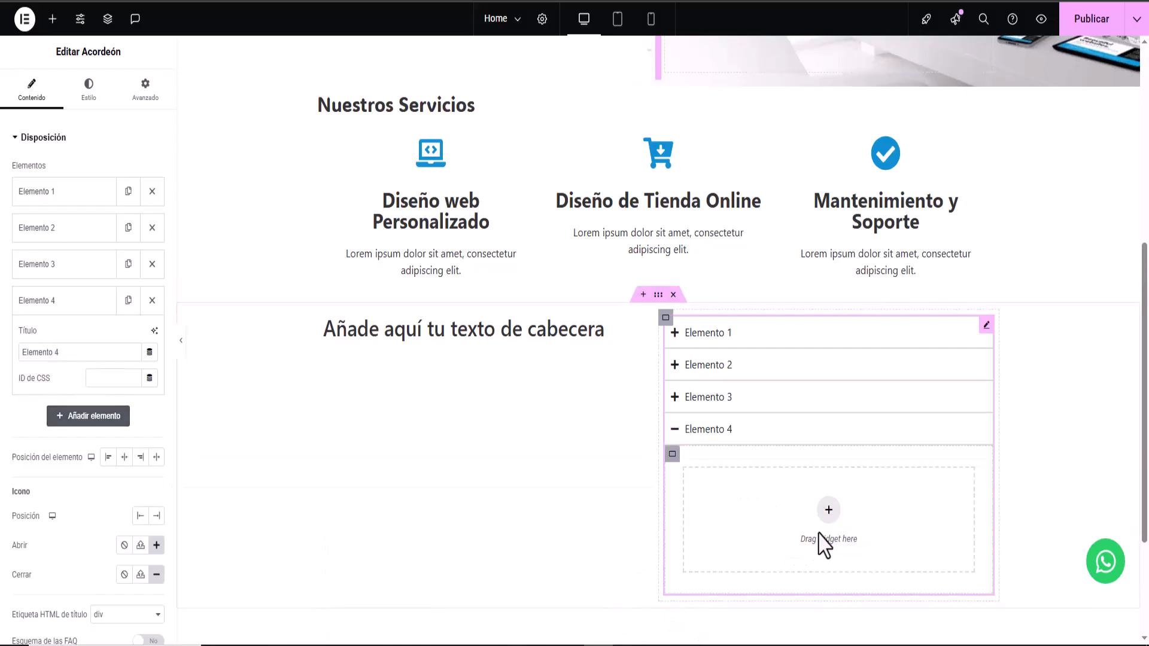
click(825, 510)
click(745, 512)
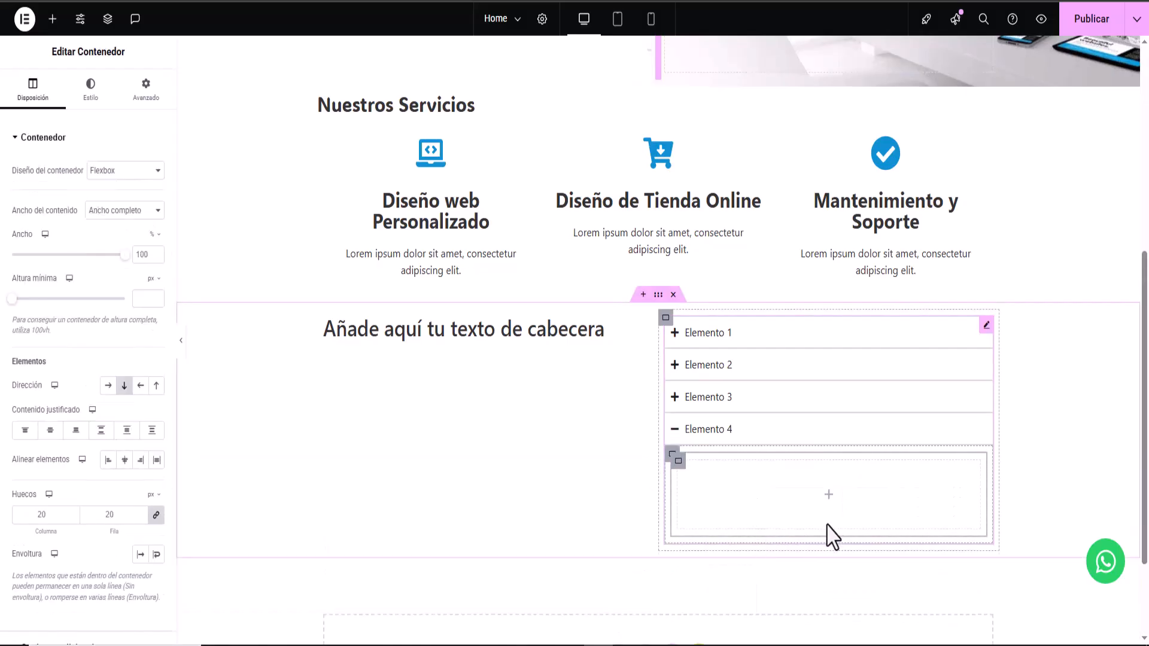
right_click(827, 506)
click(862, 392)
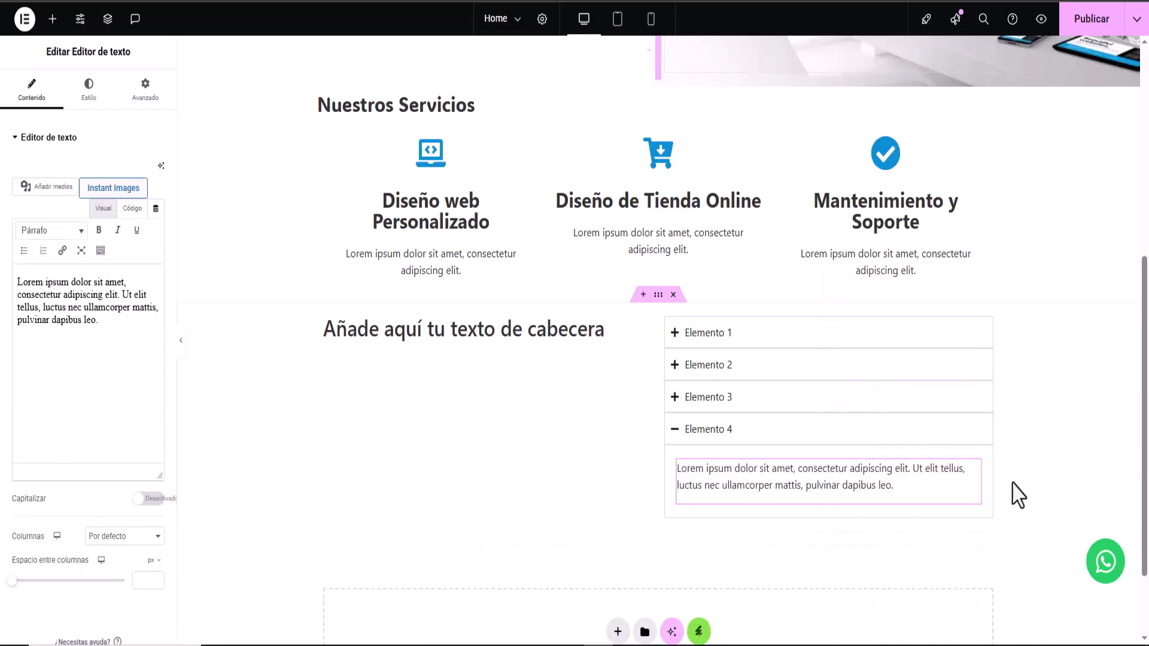
- Centre the placeholder heading horizontally and centre its container's content vertically
click(682, 432)
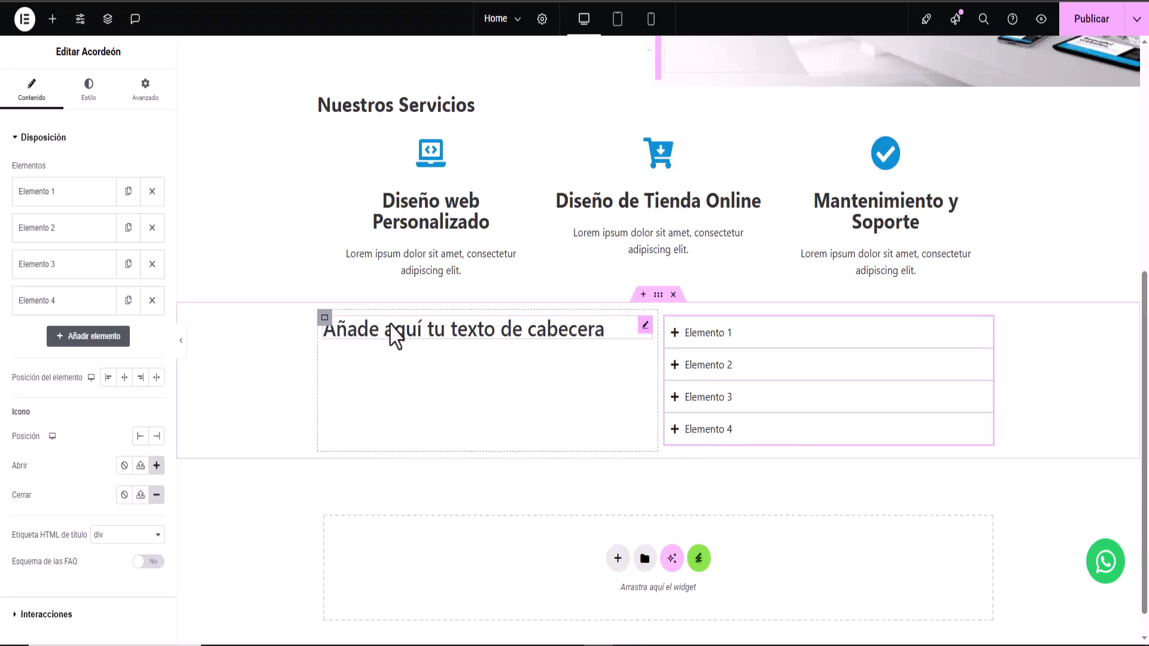
click(644, 326)
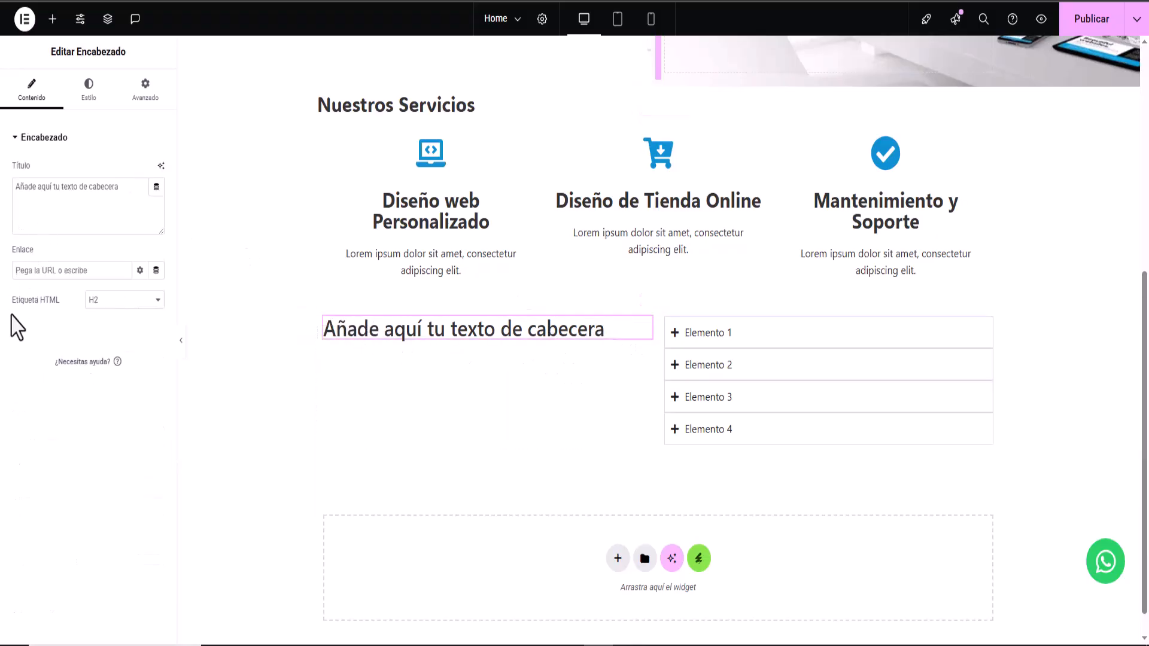
click(90, 94)
click(124, 171)
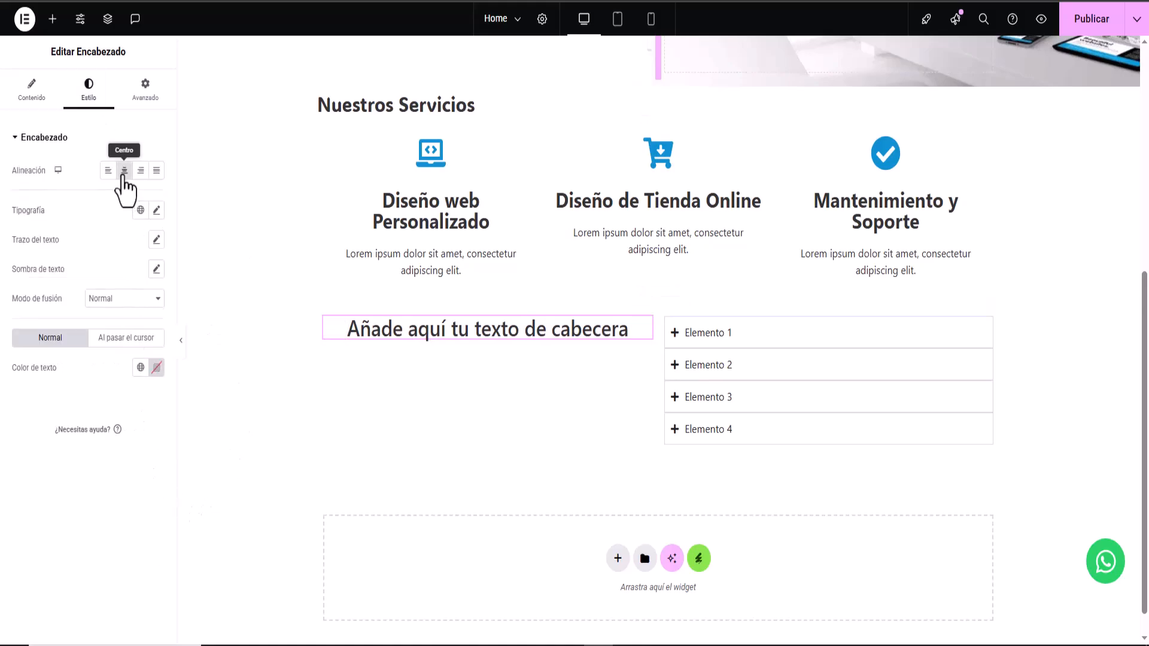
click(325, 319)
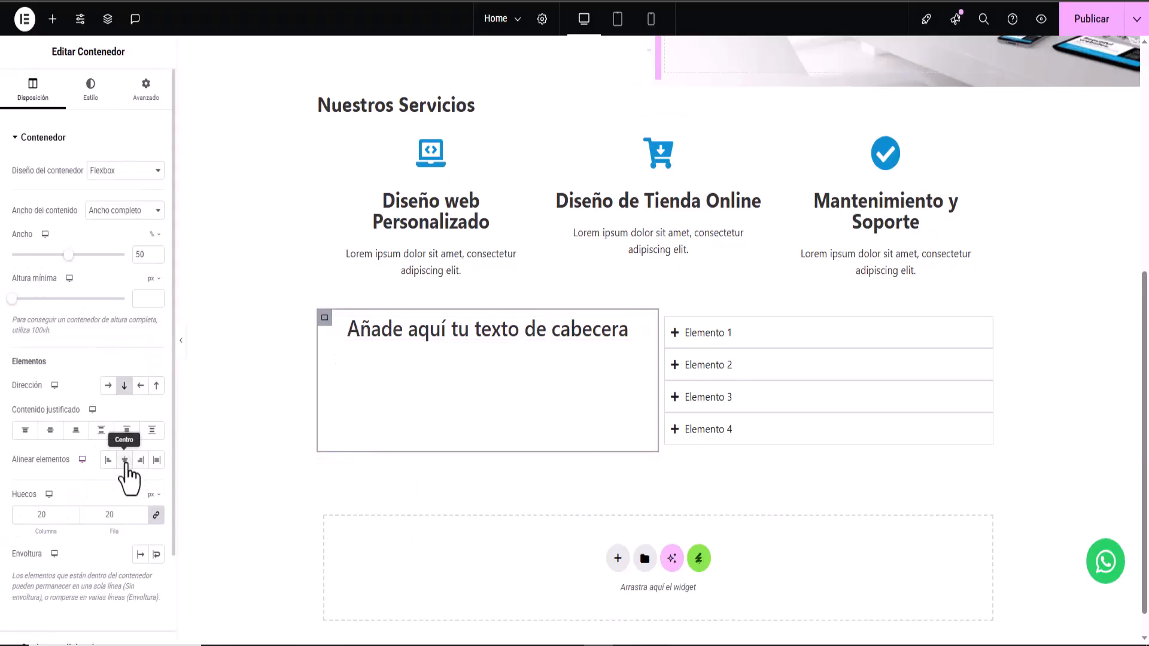
click(50, 431)
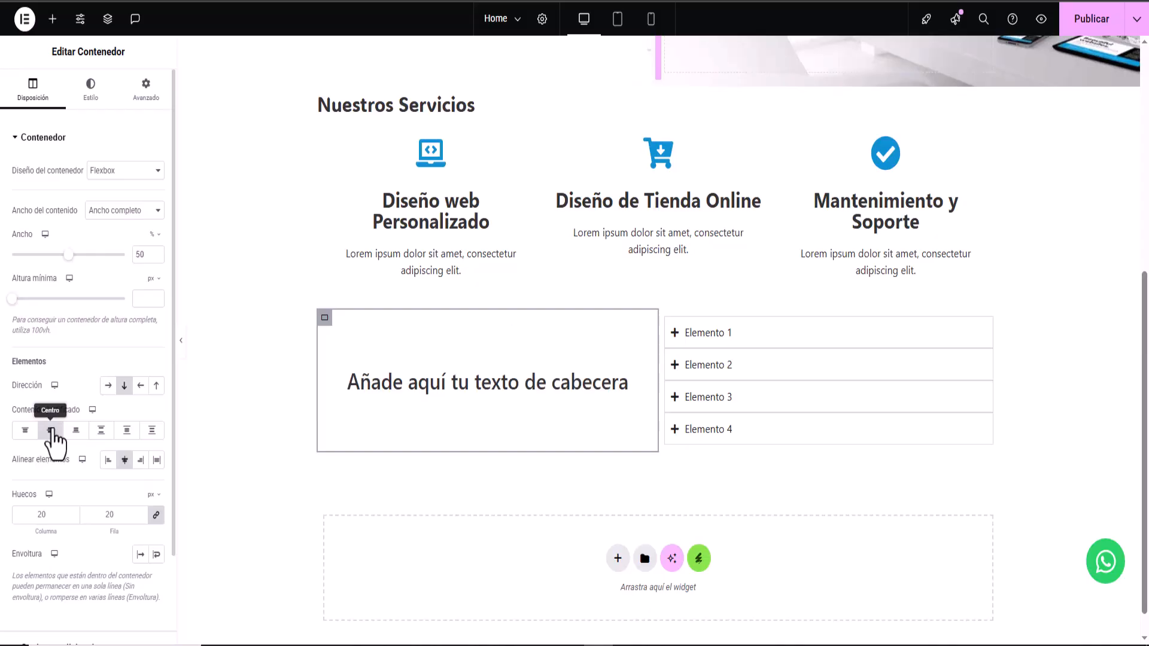
- Replace the placeholder heading text with 'Preguntas Frecuentes'
click(622, 386)
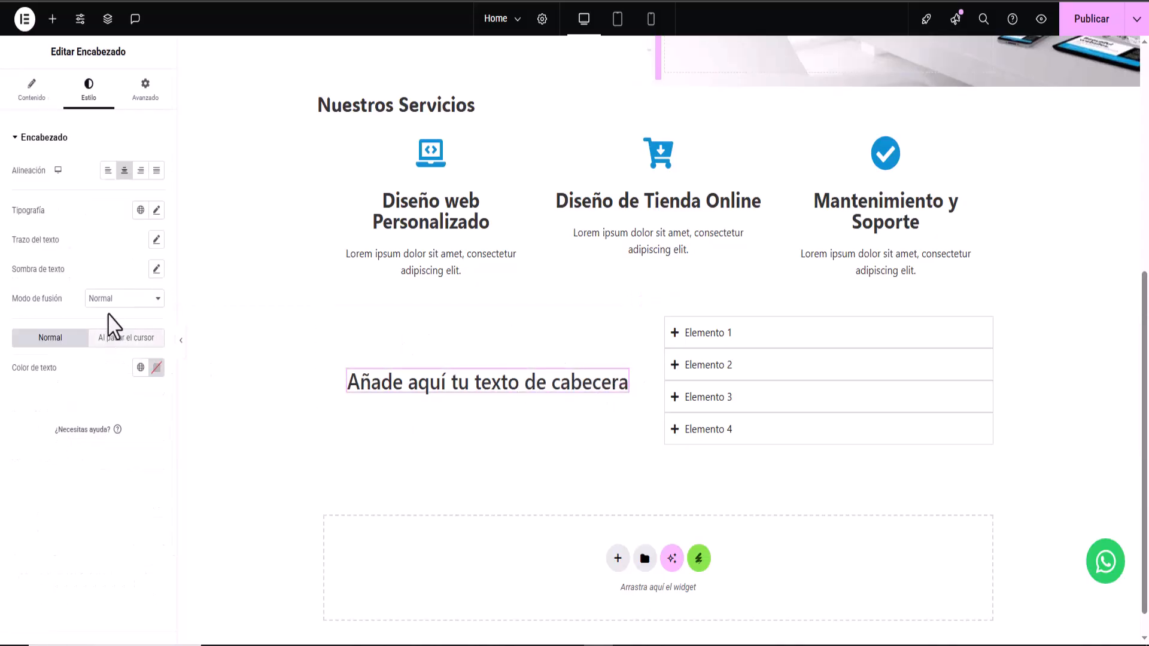
click(31, 90)
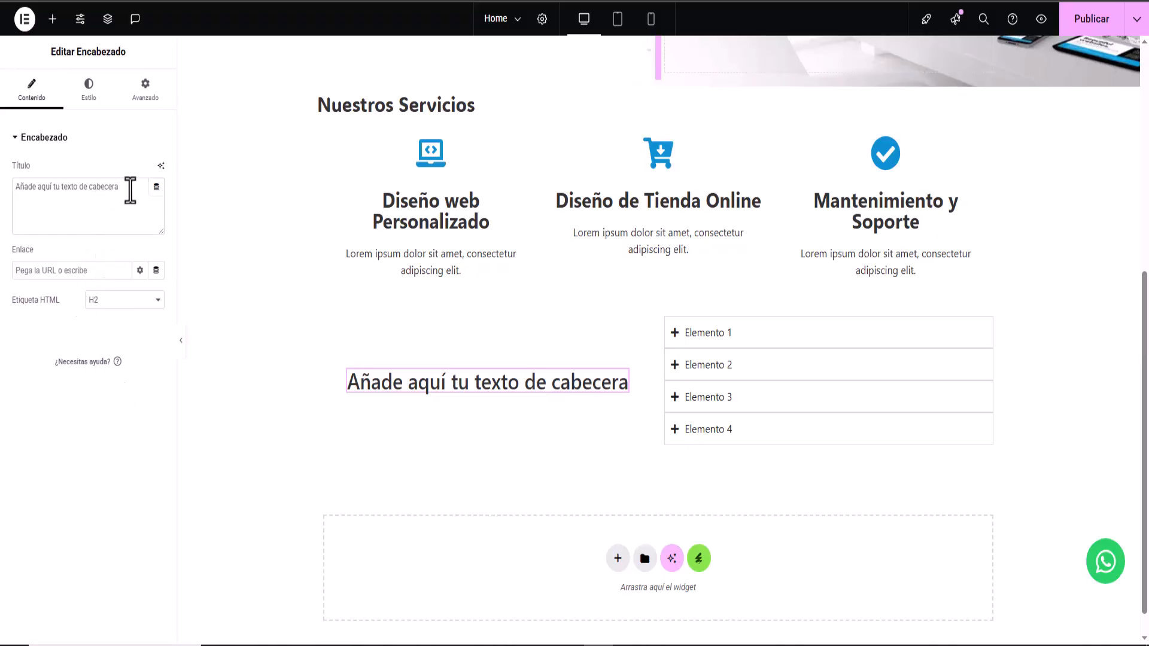
drag(130, 190, 5, 162)
right_click(20, 186)
click(120, 269)
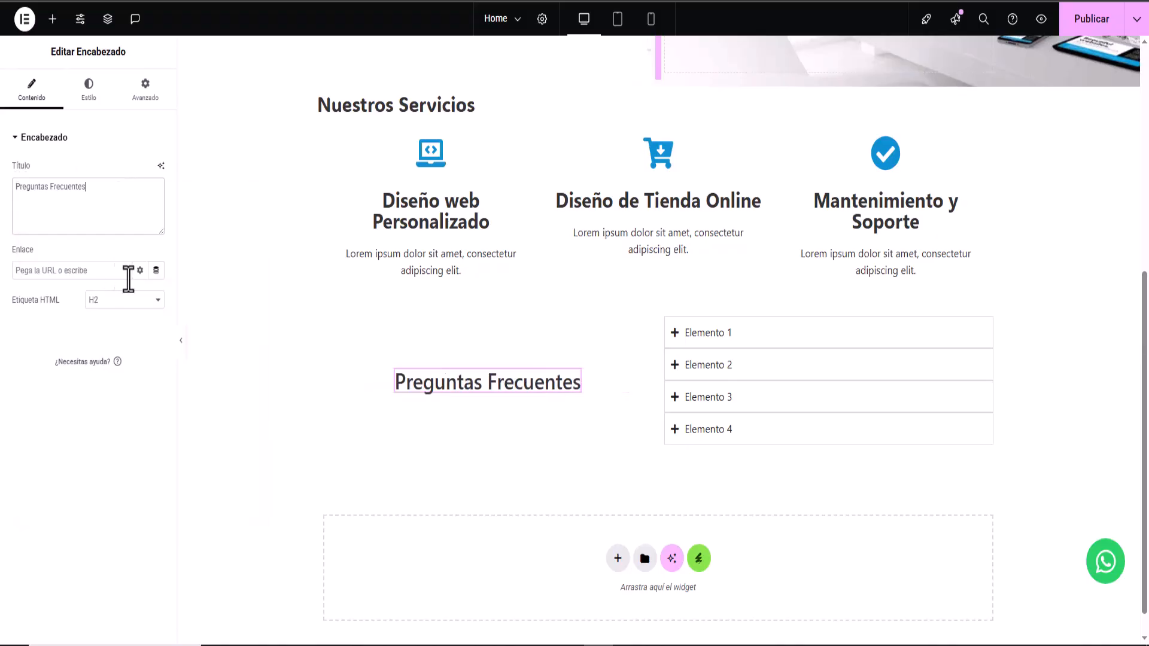
- Raise the heading's Typography font size to 40
click(85, 101)
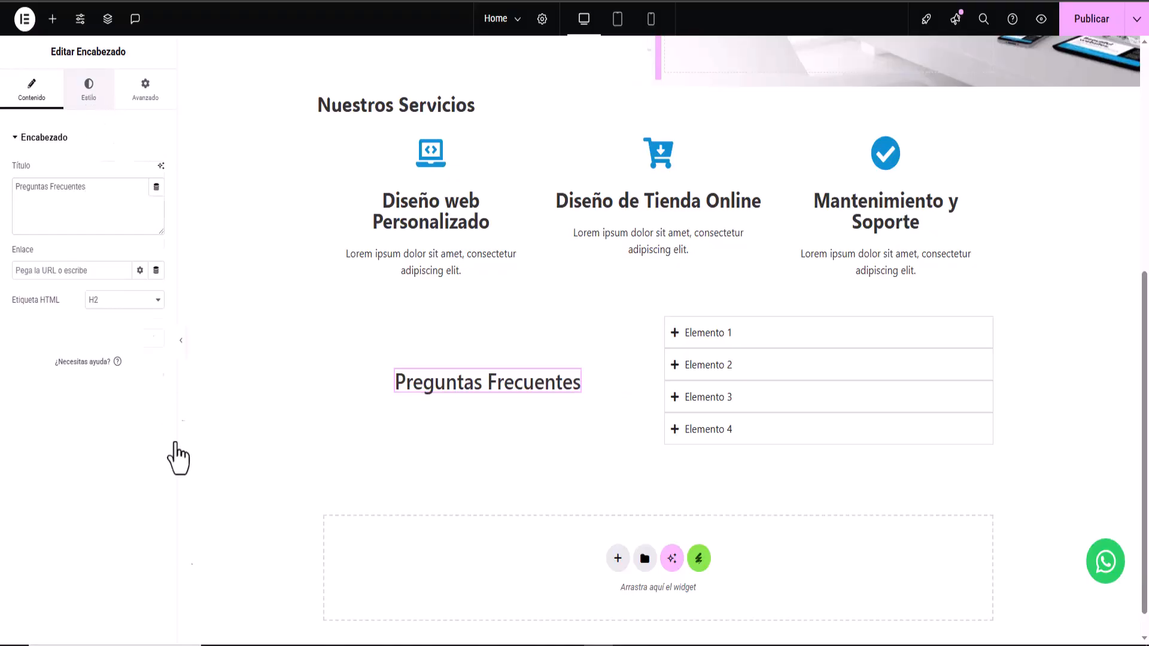
click(156, 210)
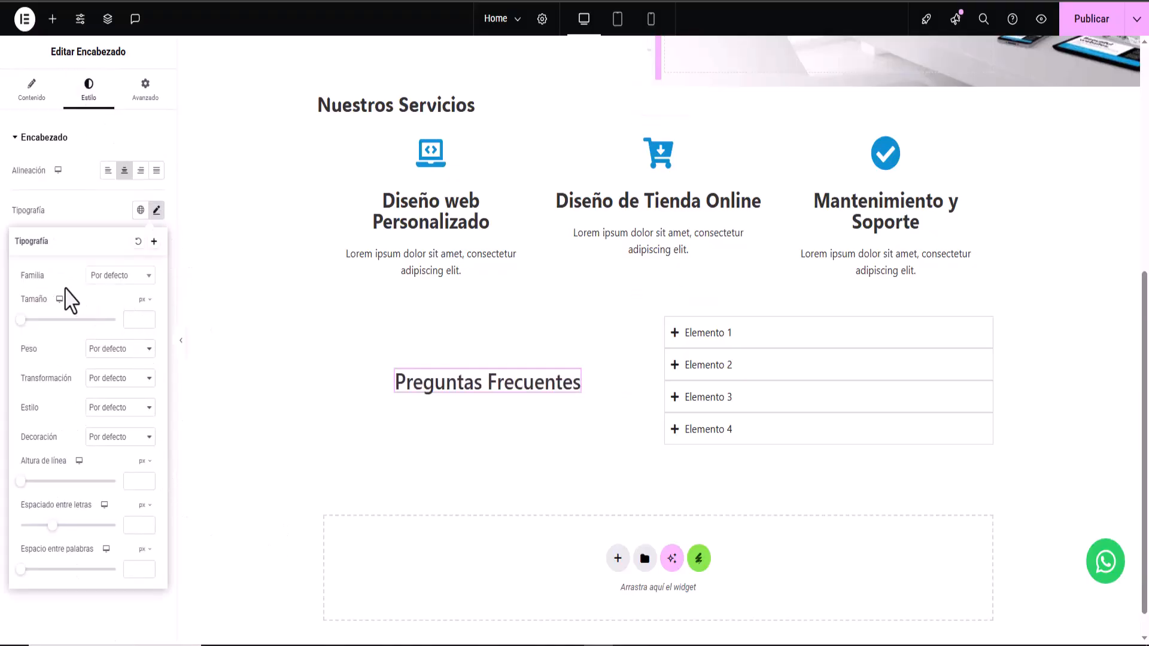
click(133, 319)
text(40)
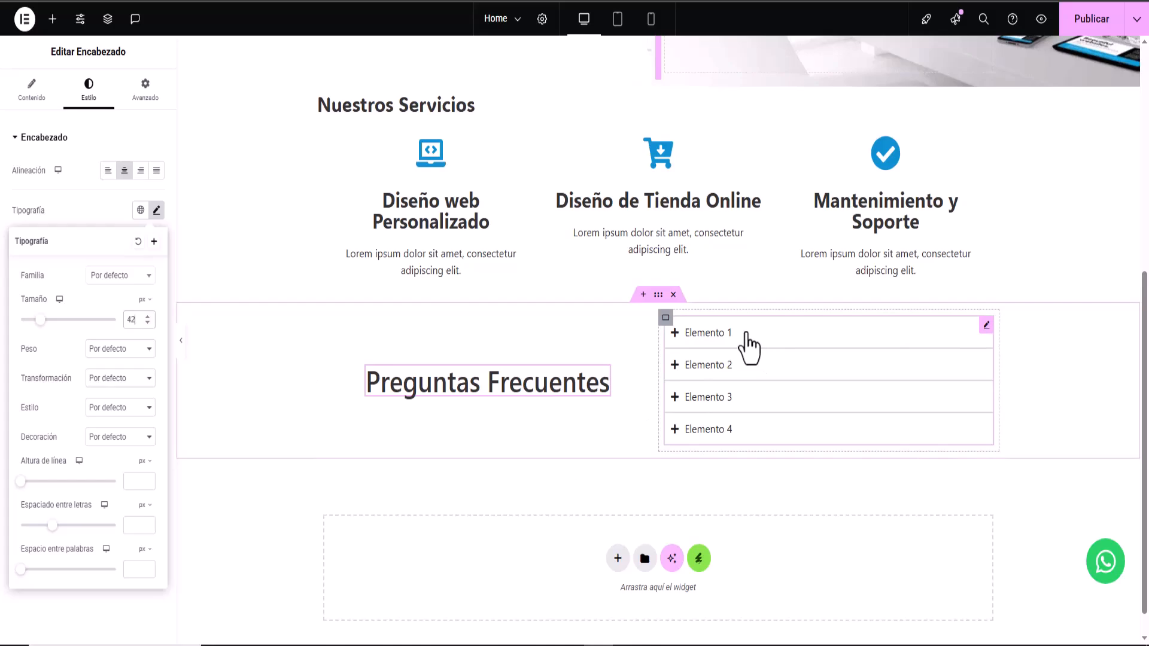
click(984, 330)
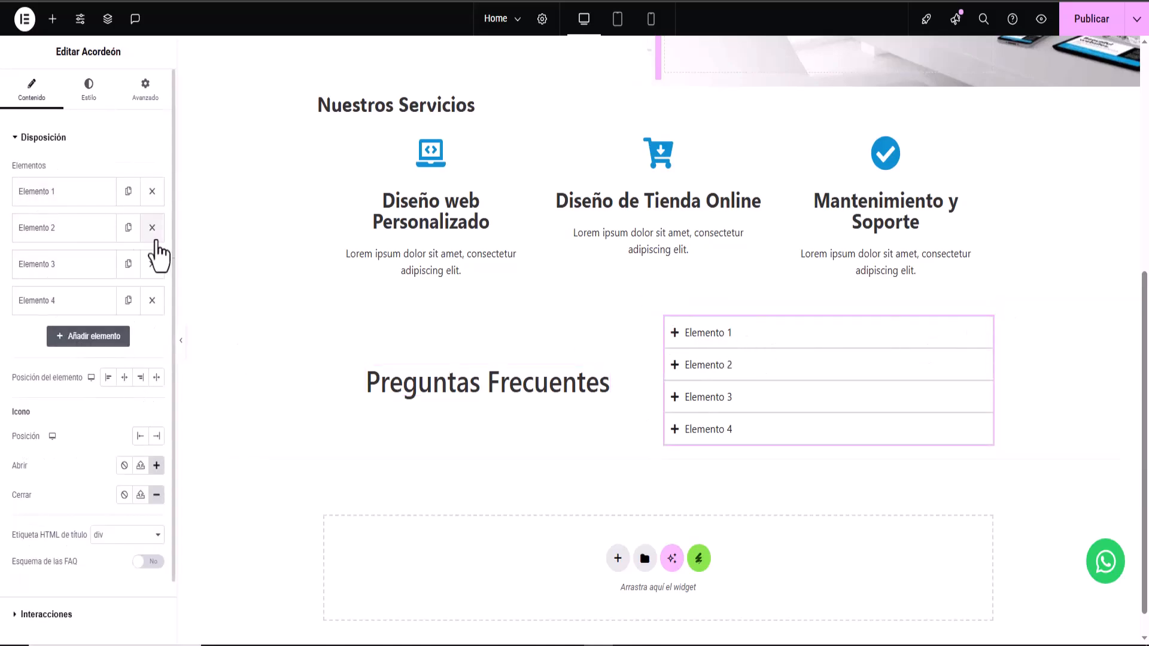
- Title the first two accordion items '¿Cuánto Tiempo Tarda un Proyecto Web?' and '¿Qué Necesita para Comenzar?'
click(39, 198)
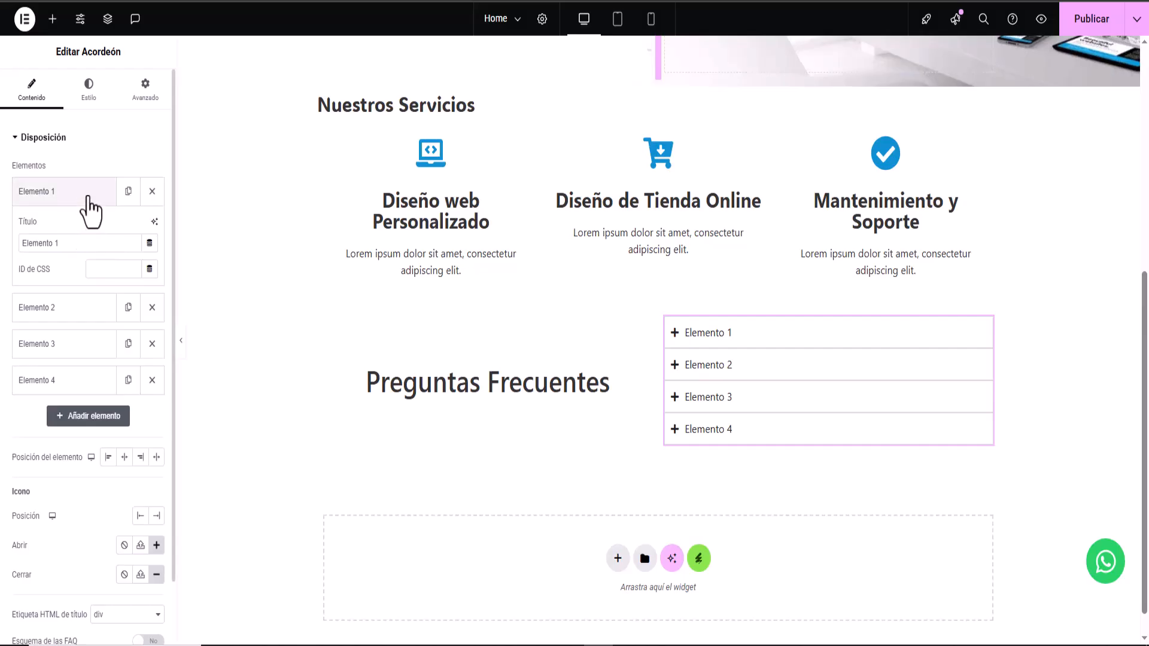
drag(70, 245, 23, 246)
right_click(36, 247)
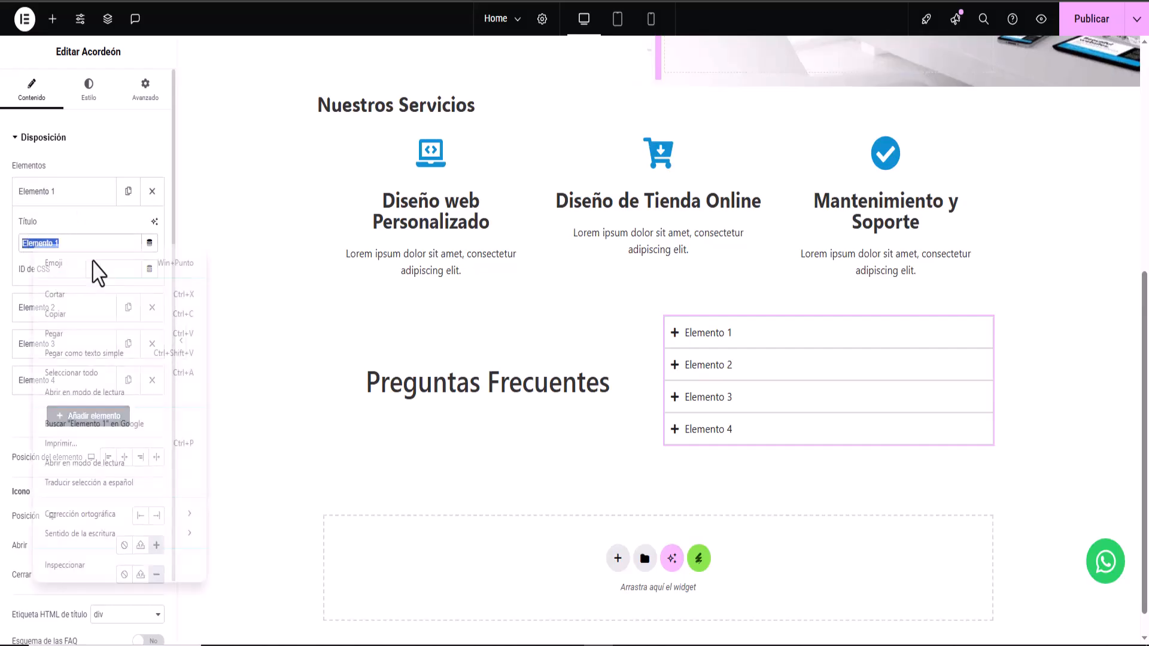
click(69, 335)
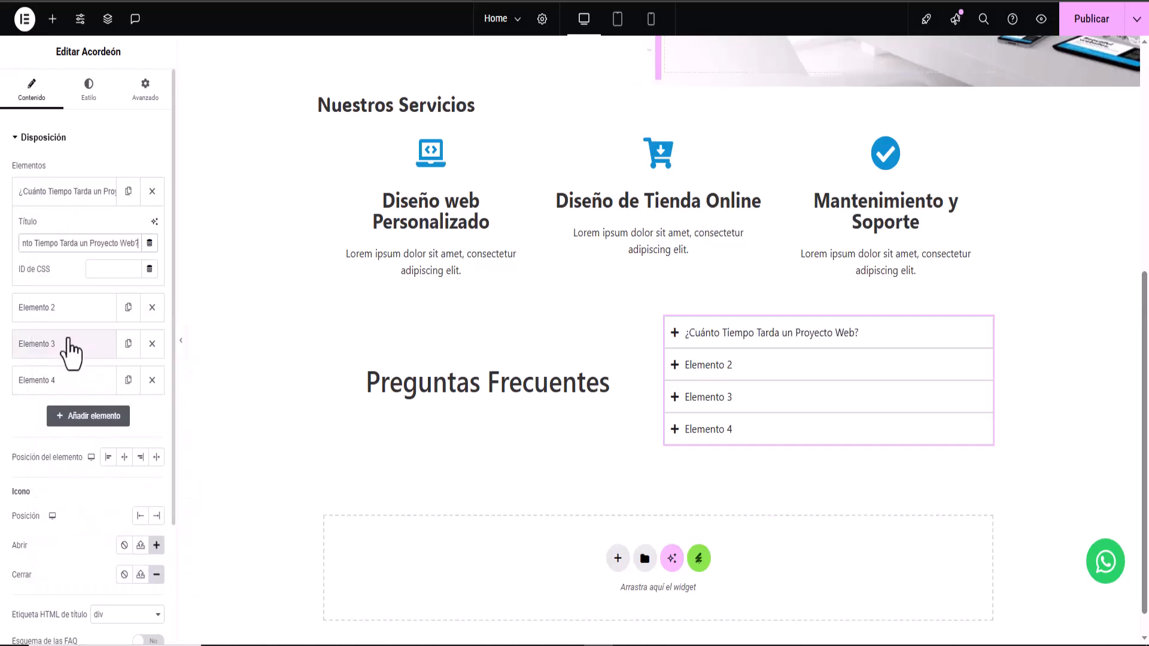
click(79, 199)
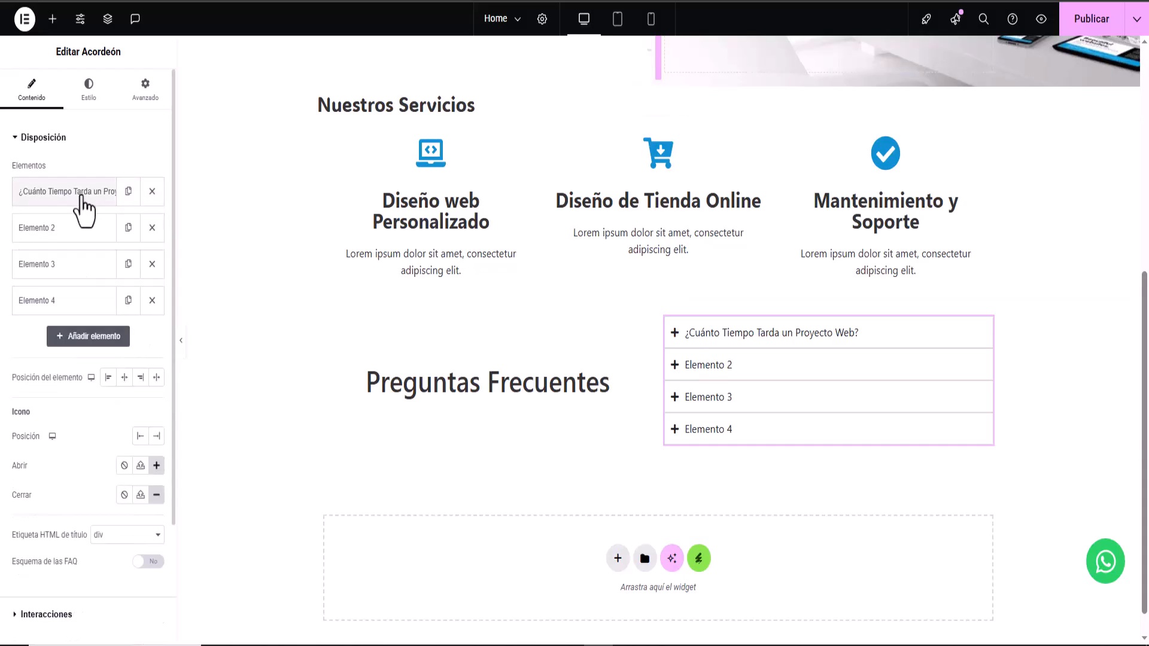
click(75, 233)
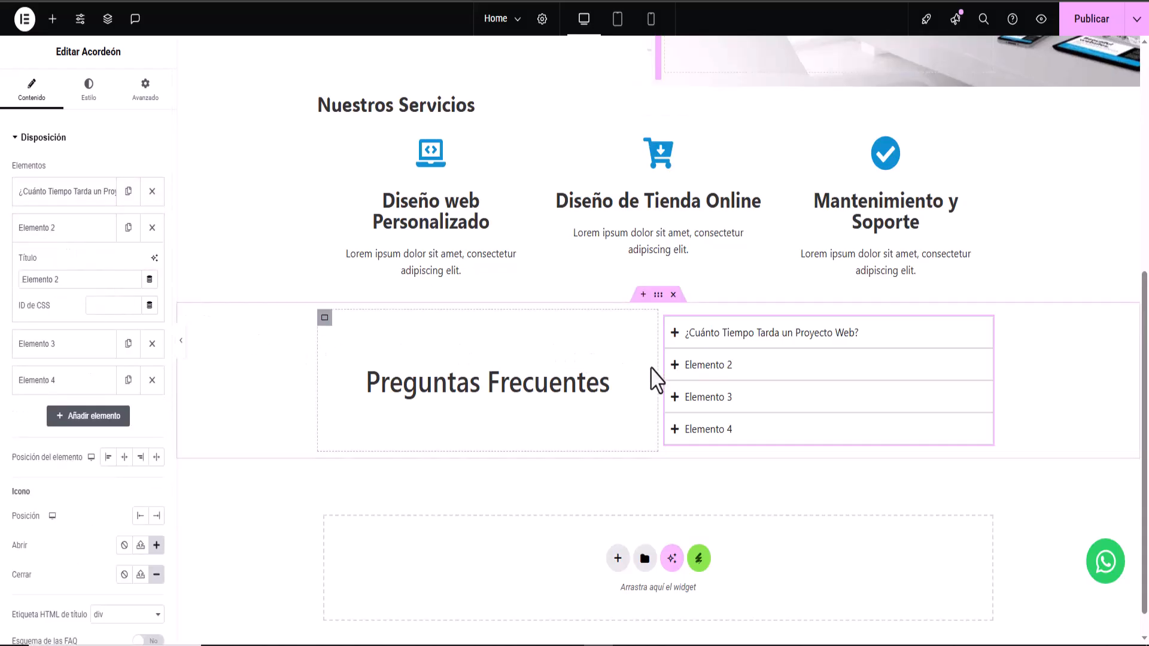
drag(95, 280, 18, 279)
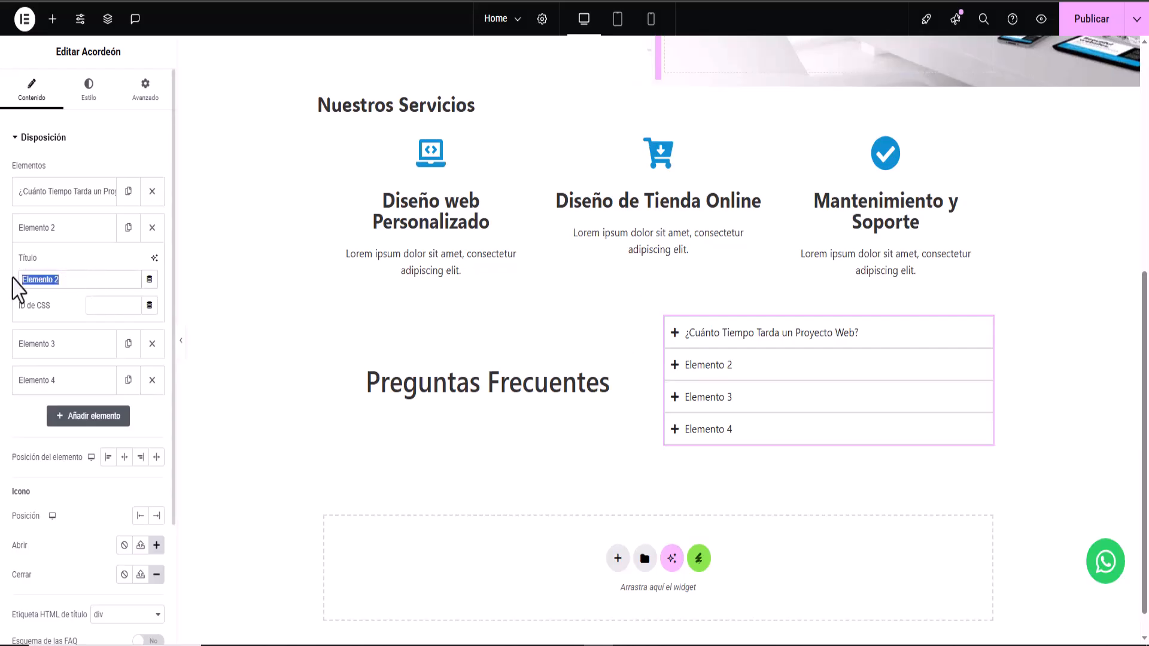
right_click(60, 291)
click(95, 385)
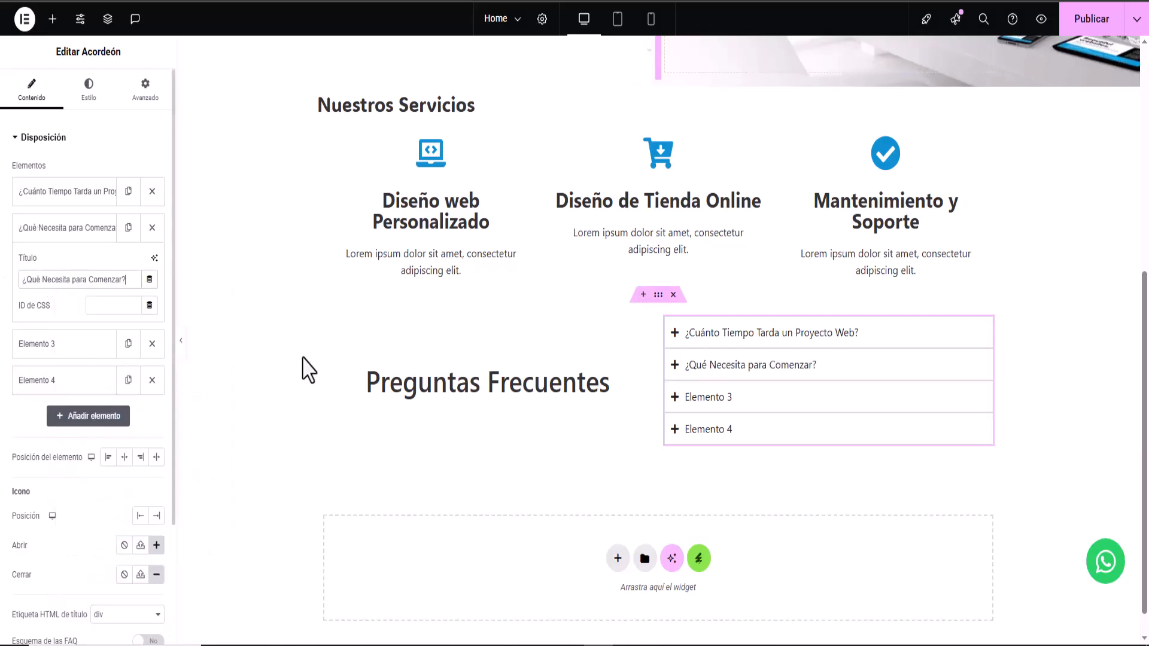
click(77, 232)
- Title items three and four '¿Ofrecen Dominio y Hosting?' and '¿Puedo Editar mi Sitio Luego?'
click(67, 275)
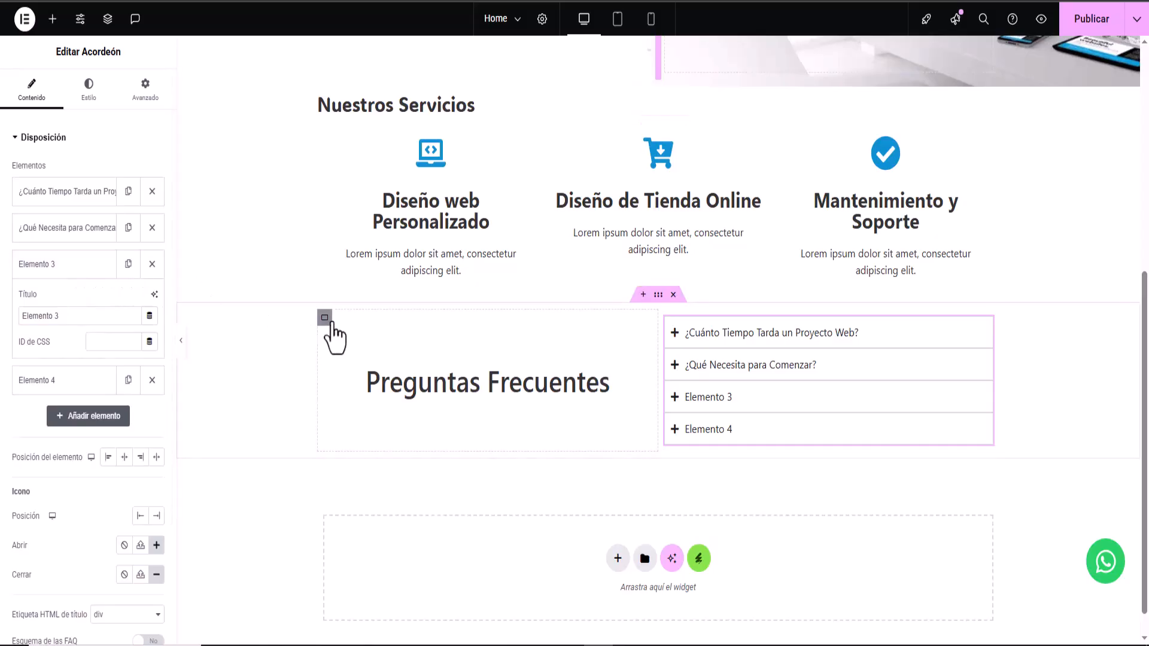
drag(98, 316, 17, 326)
right_click(47, 315)
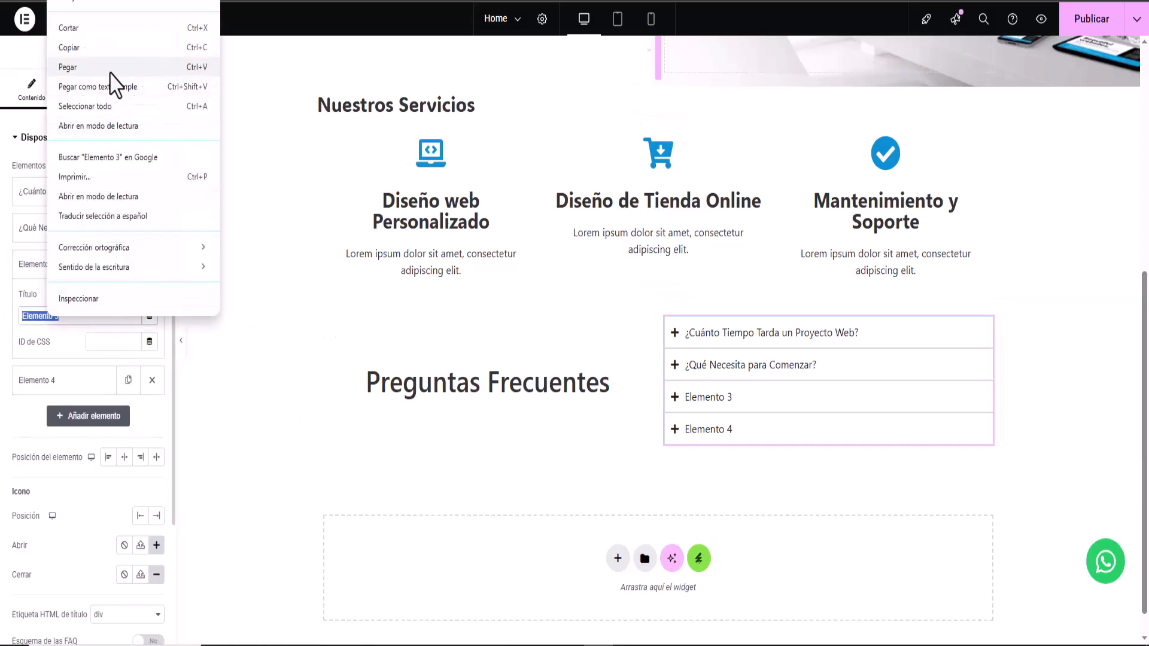
click(108, 67)
click(77, 266)
click(47, 301)
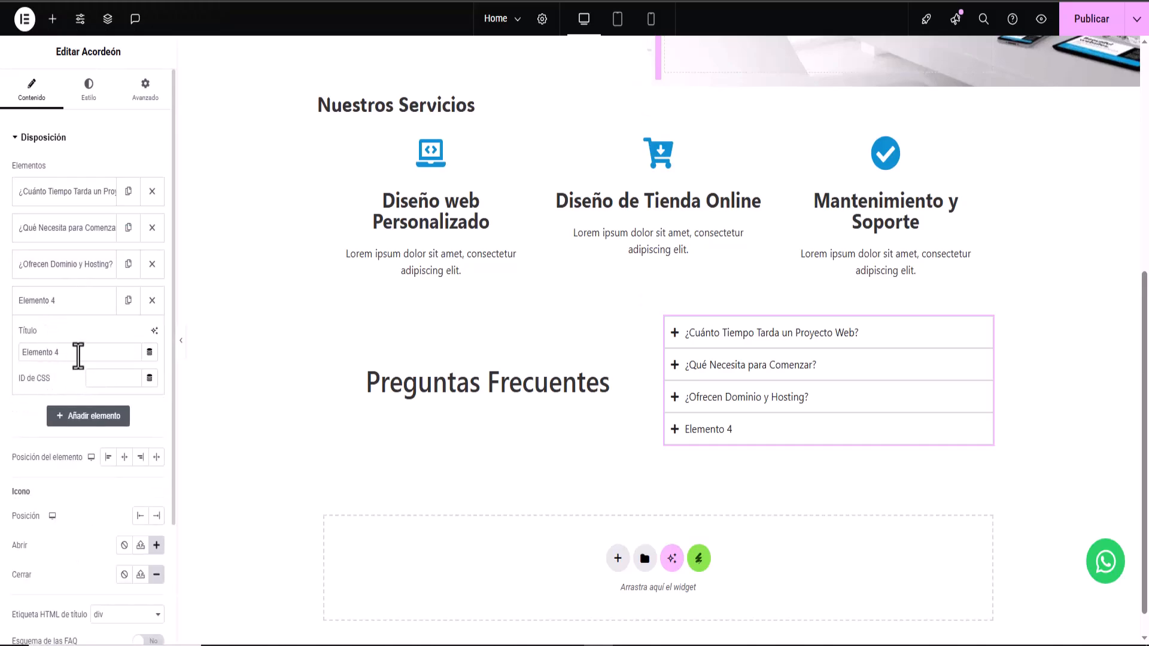
drag(90, 353, 7, 353)
right_click(48, 352)
click(75, 101)
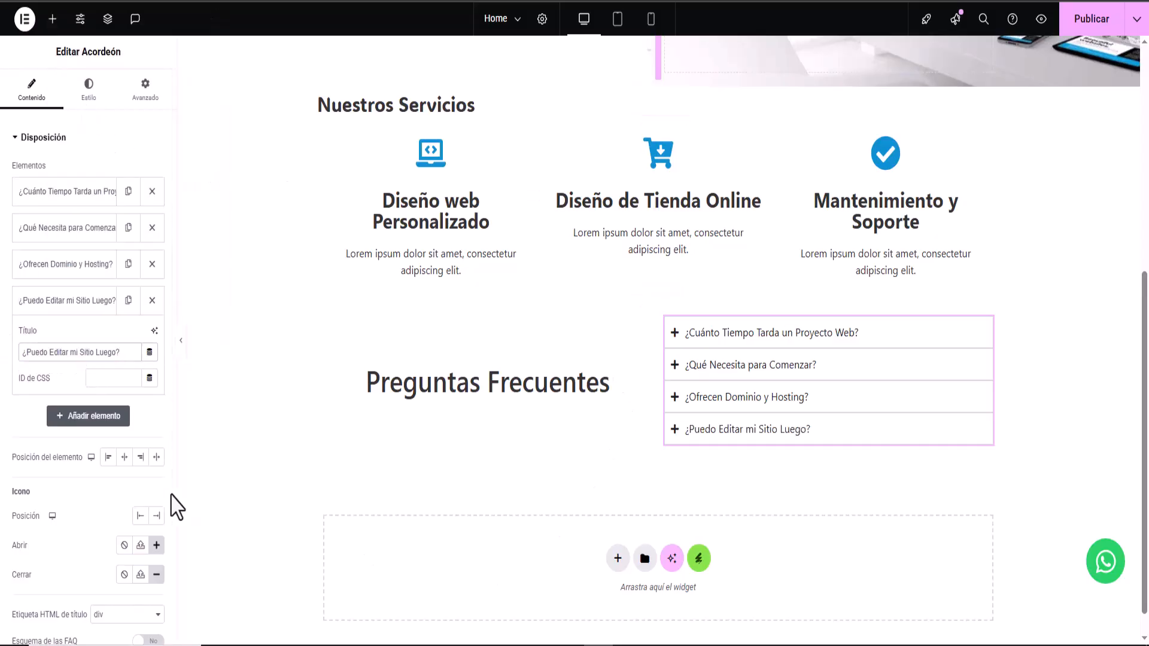
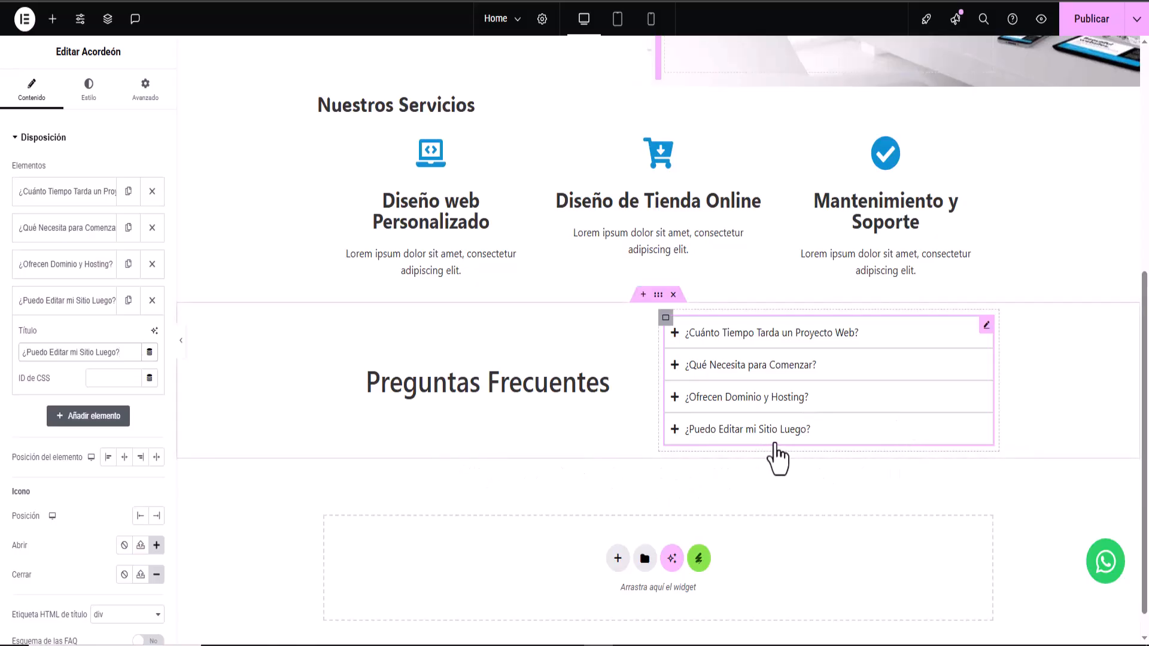
- Collapse the last accordion item and select the container holding the FAQ section
click(88, 303)
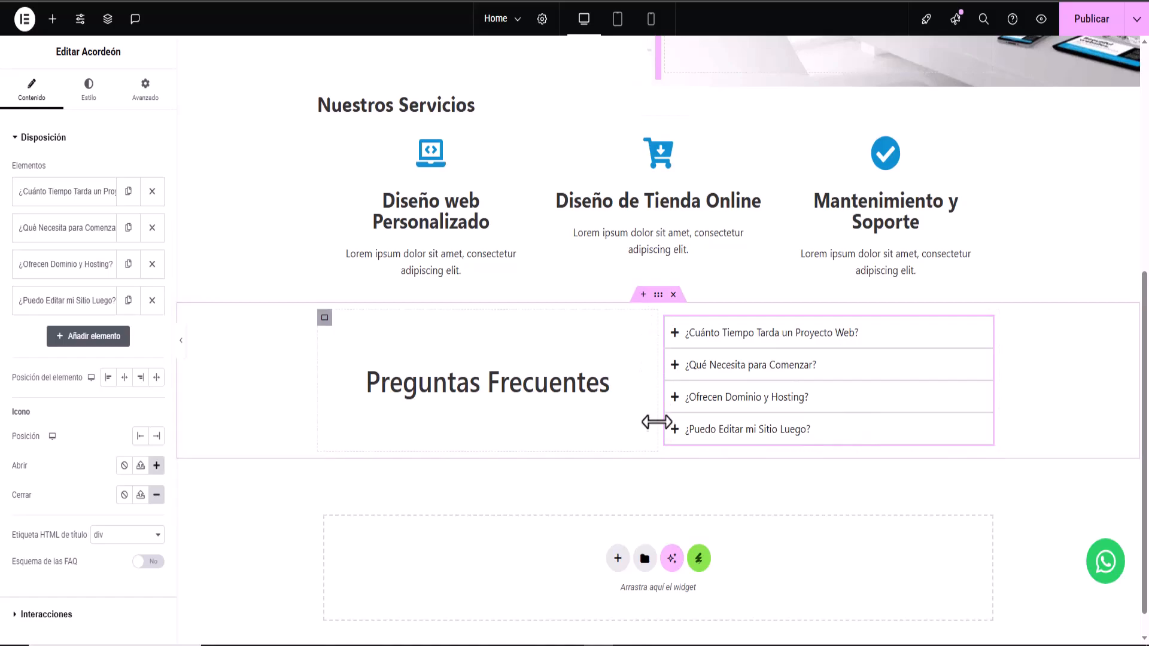
click(659, 295)
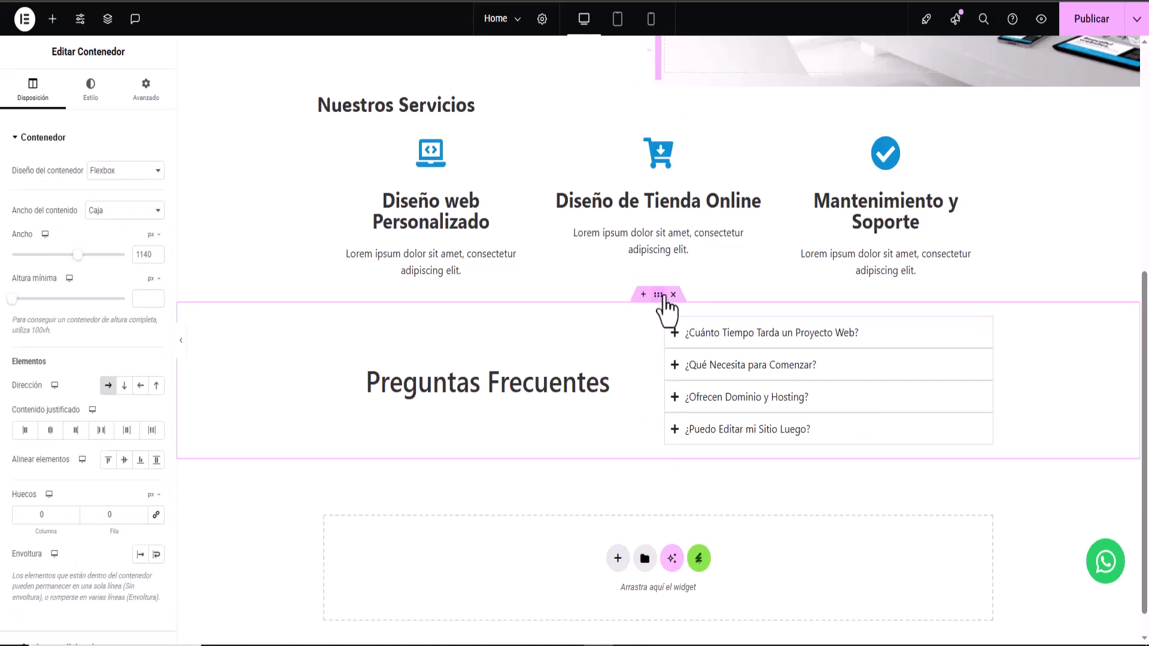
- Give the FAQ container a classic solid background colour of #F8F8F8
click(94, 93)
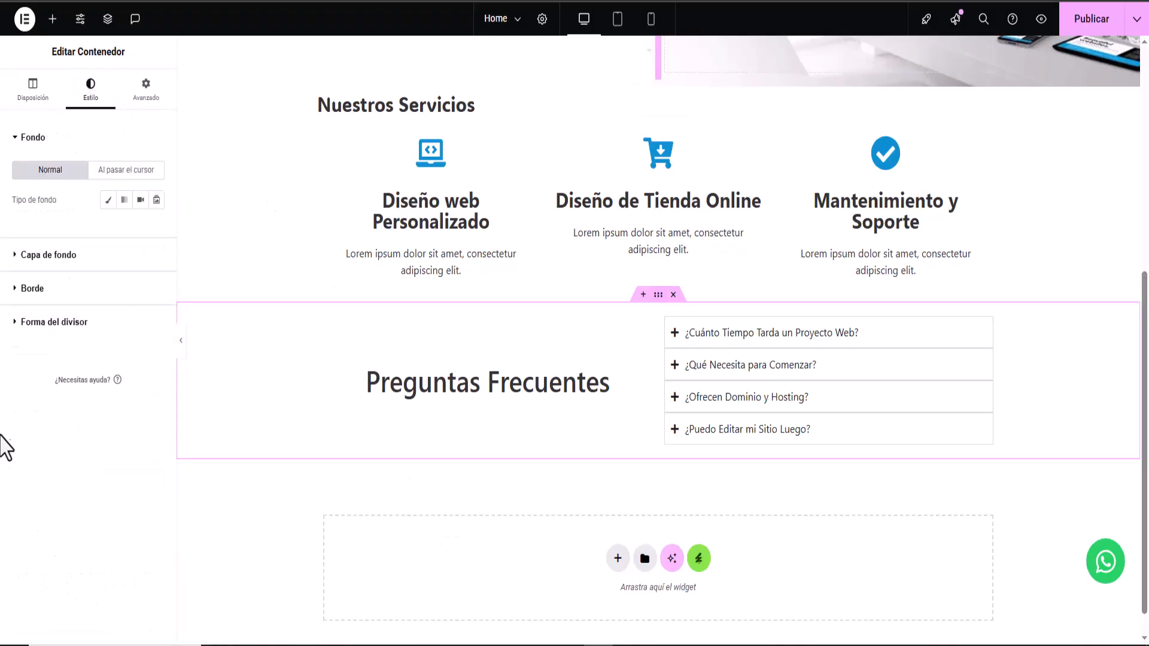
click(71, 256)
click(140, 233)
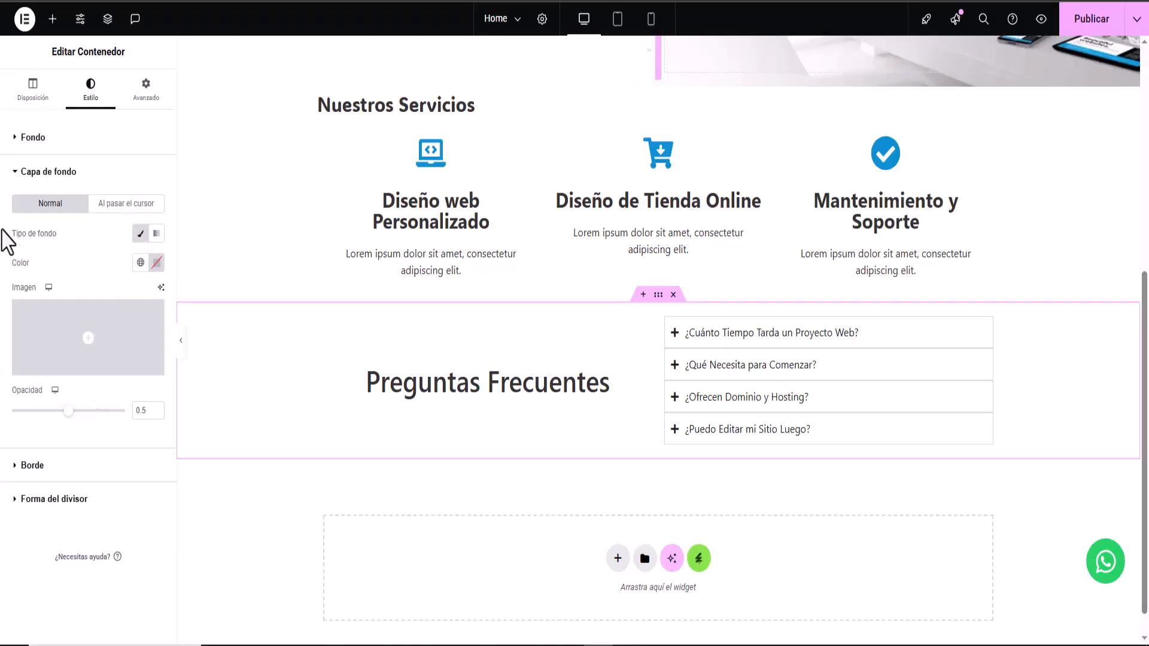
click(19, 172)
click(25, 141)
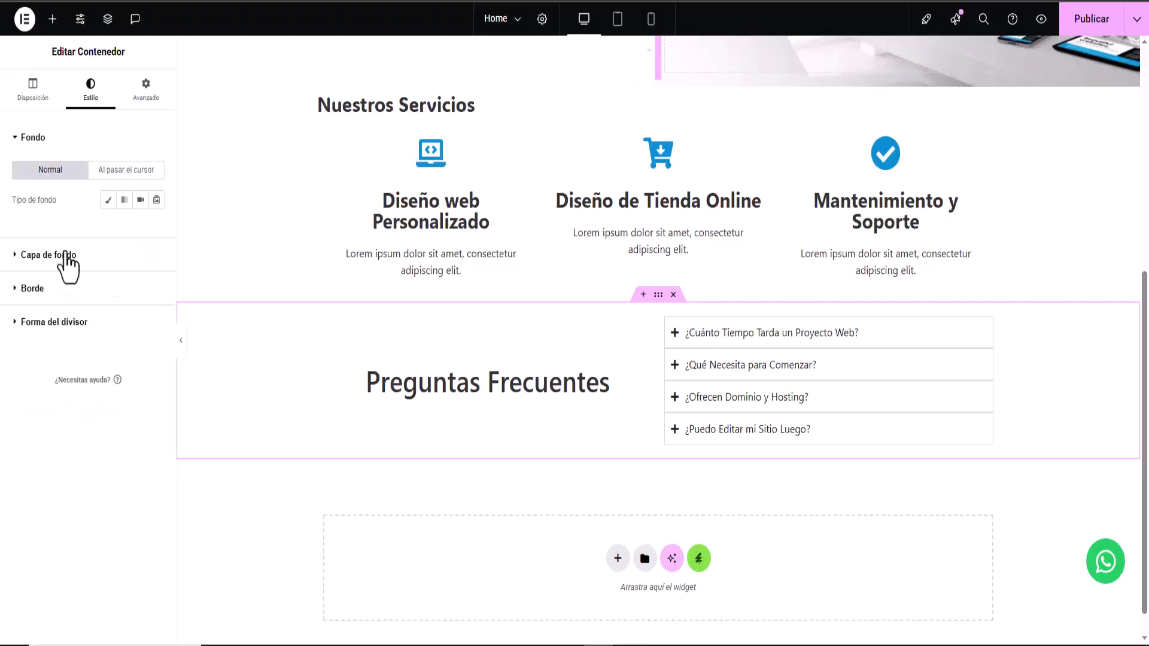
click(108, 200)
click(156, 229)
right_click(146, 421)
click(162, 202)
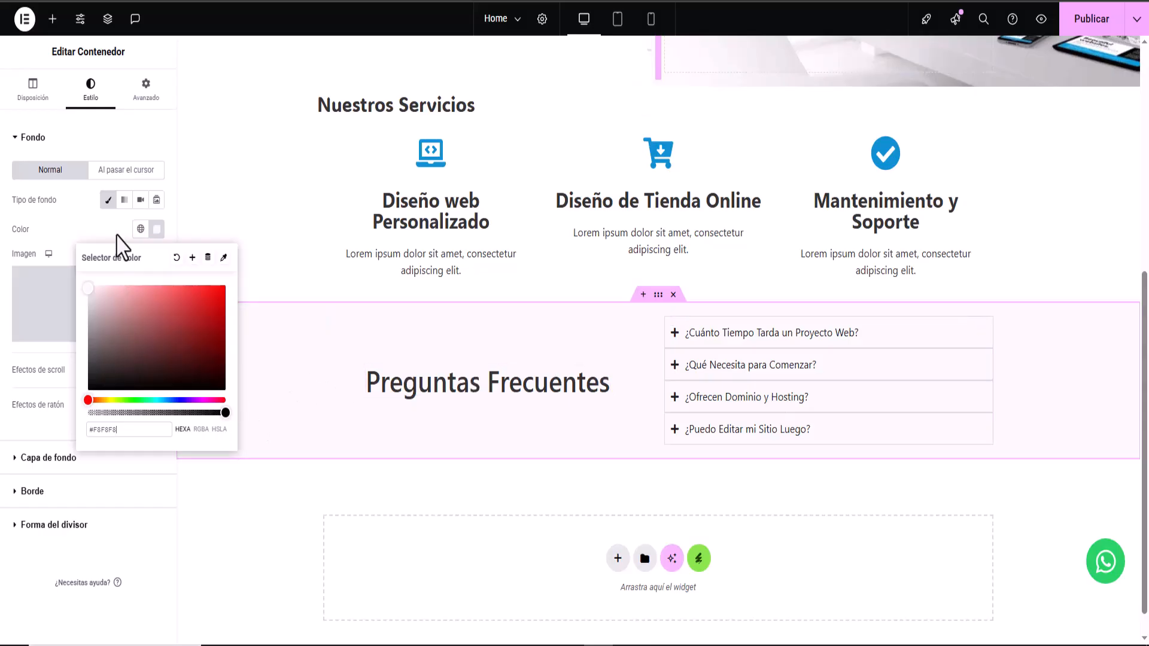
click(70, 222)
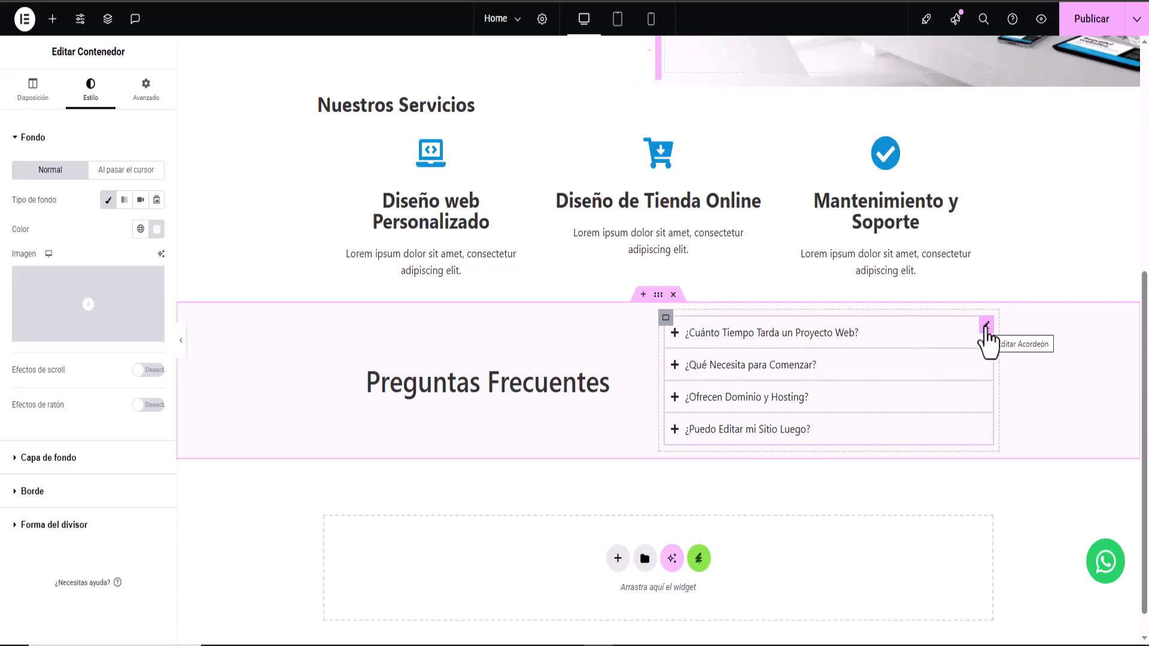
- Set 10 px spacing between the accordion items and publish the page
click(986, 328)
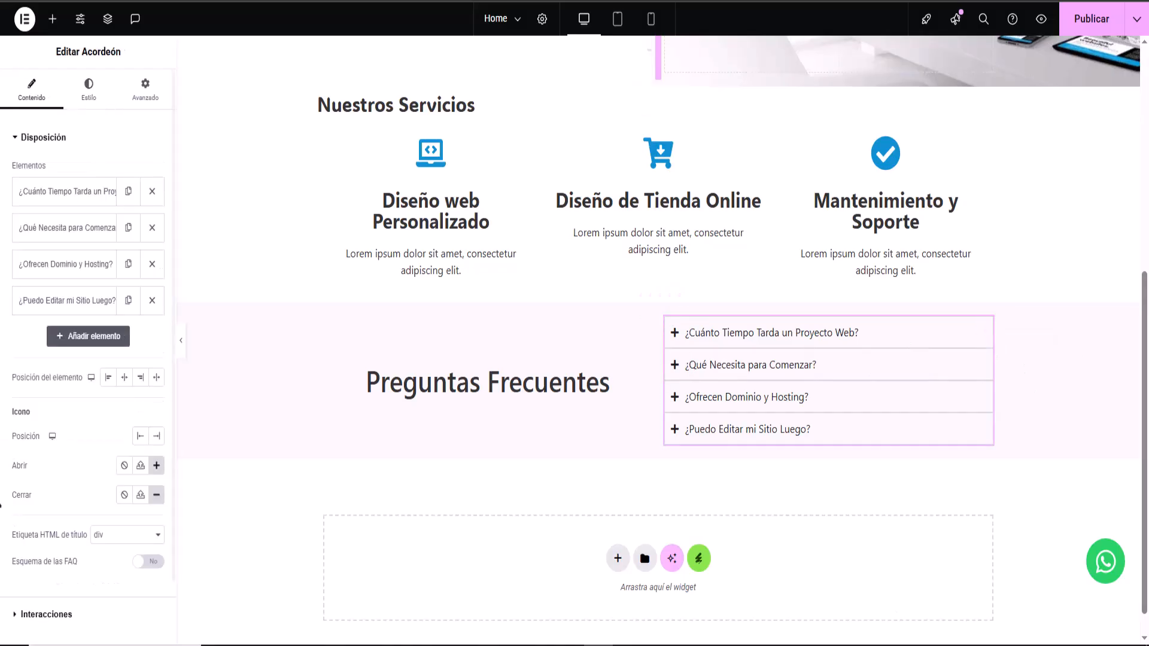
click(88, 96)
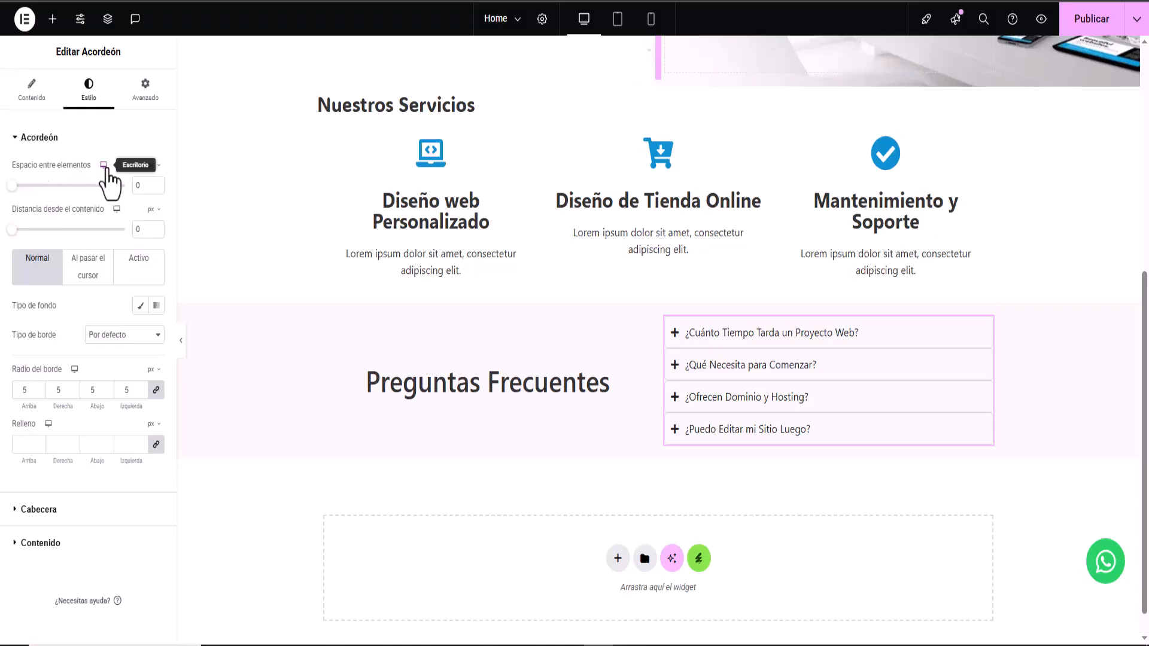
drag(12, 185, 18, 187)
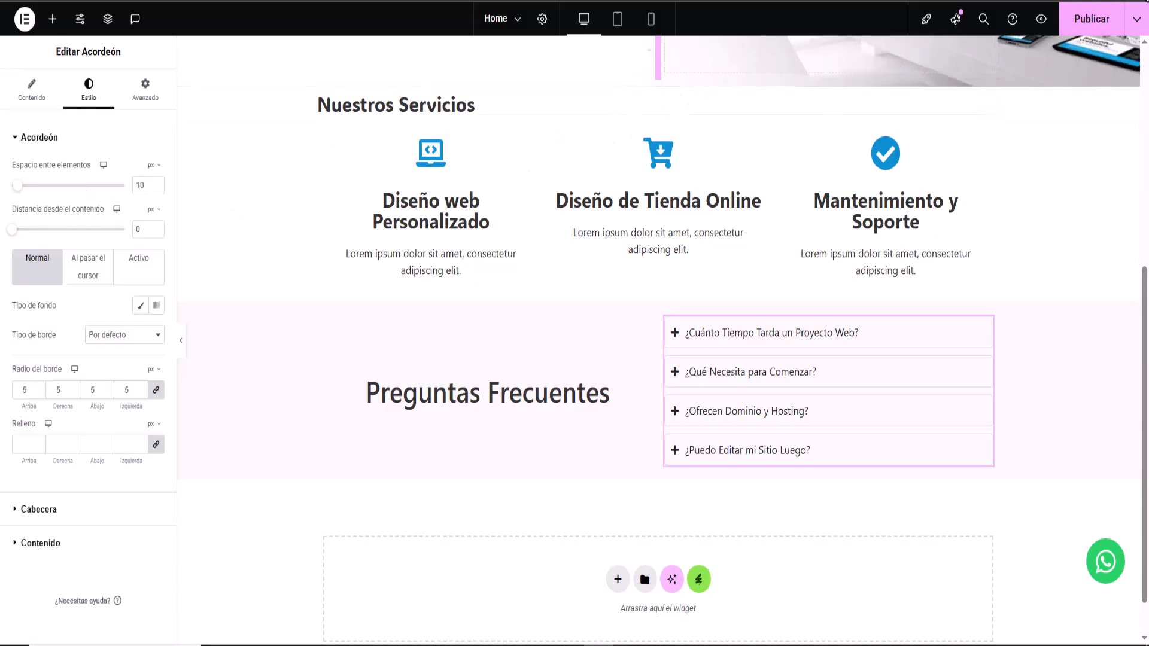
click(1083, 20)
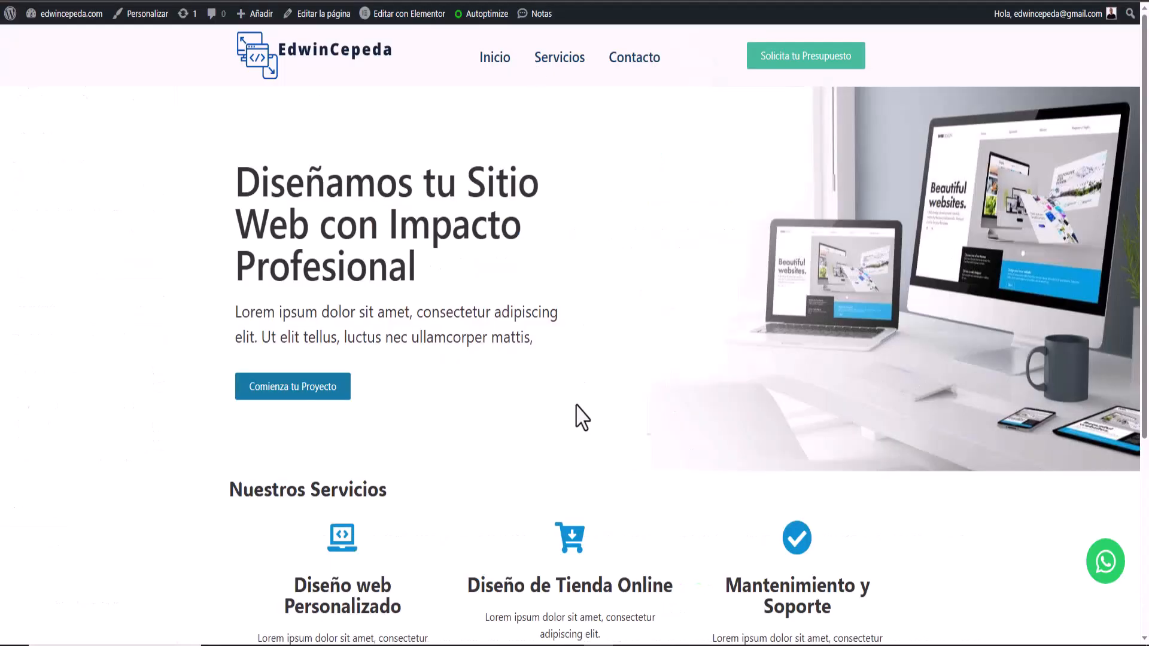
- Check the live FAQ by collapsing its first answer, then open the reference mockup image
scroll(585, 415, down, 5)
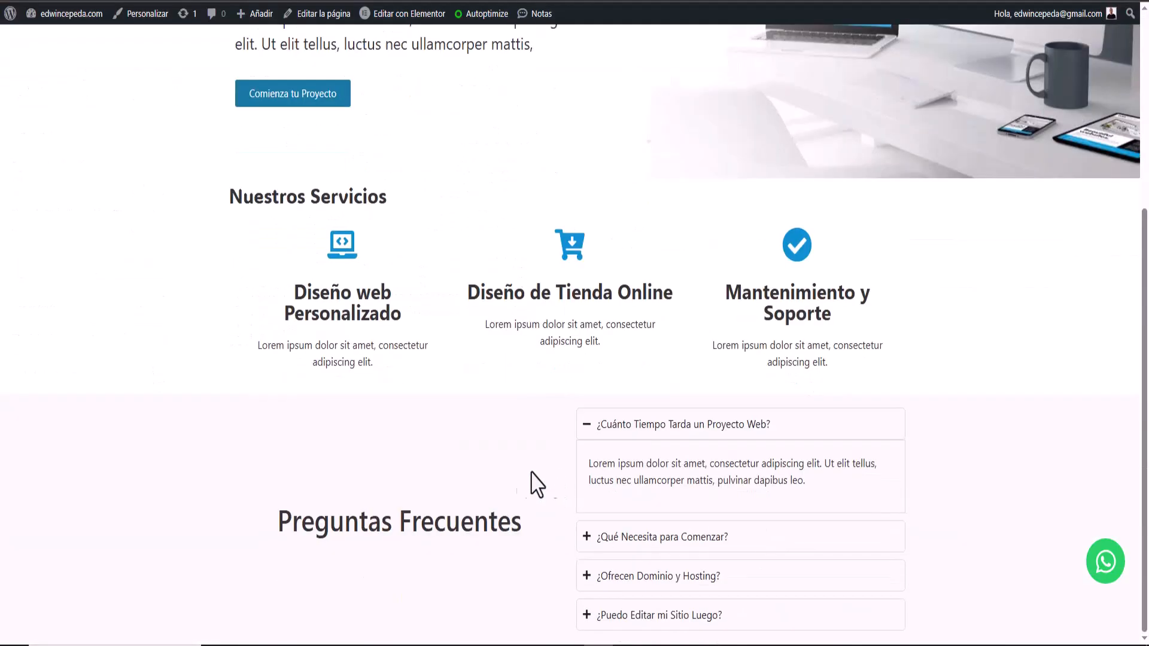
click(585, 432)
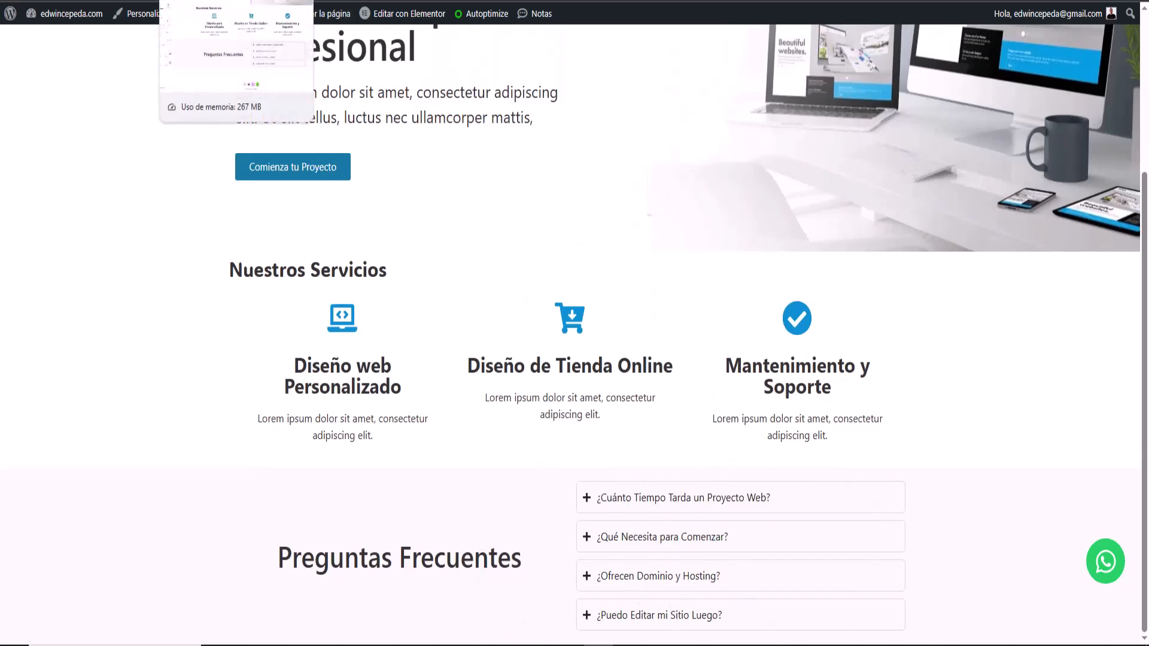
click(627, 645)
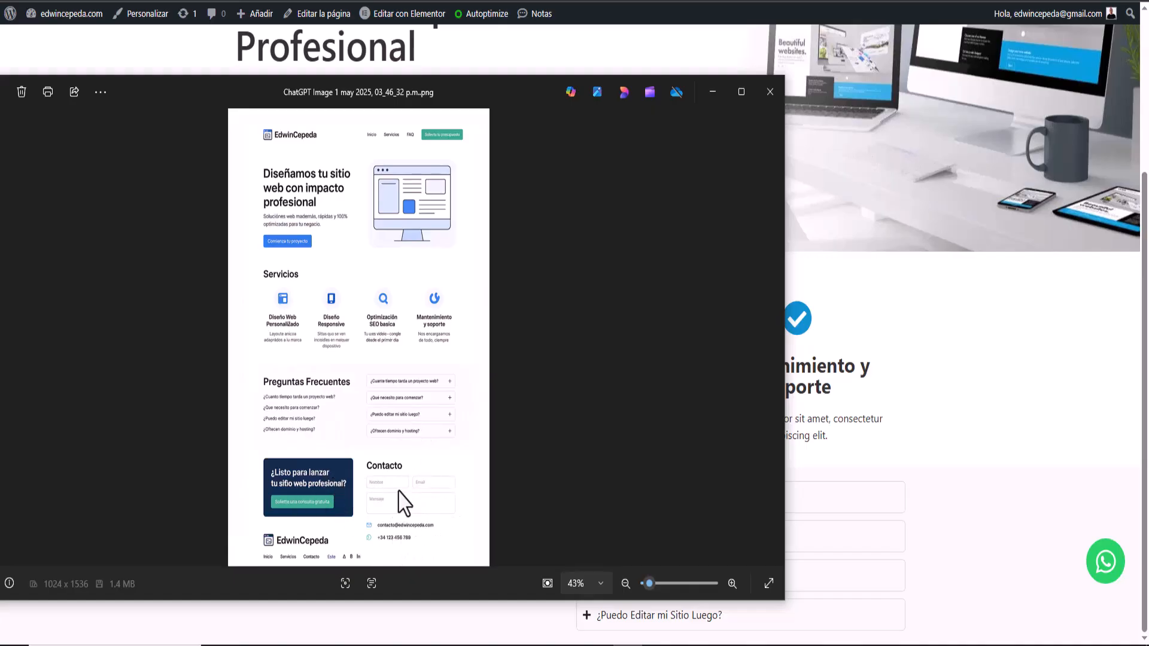
- Return to the editor and add a two-column flexbox section below the FAQ
click(627, 645)
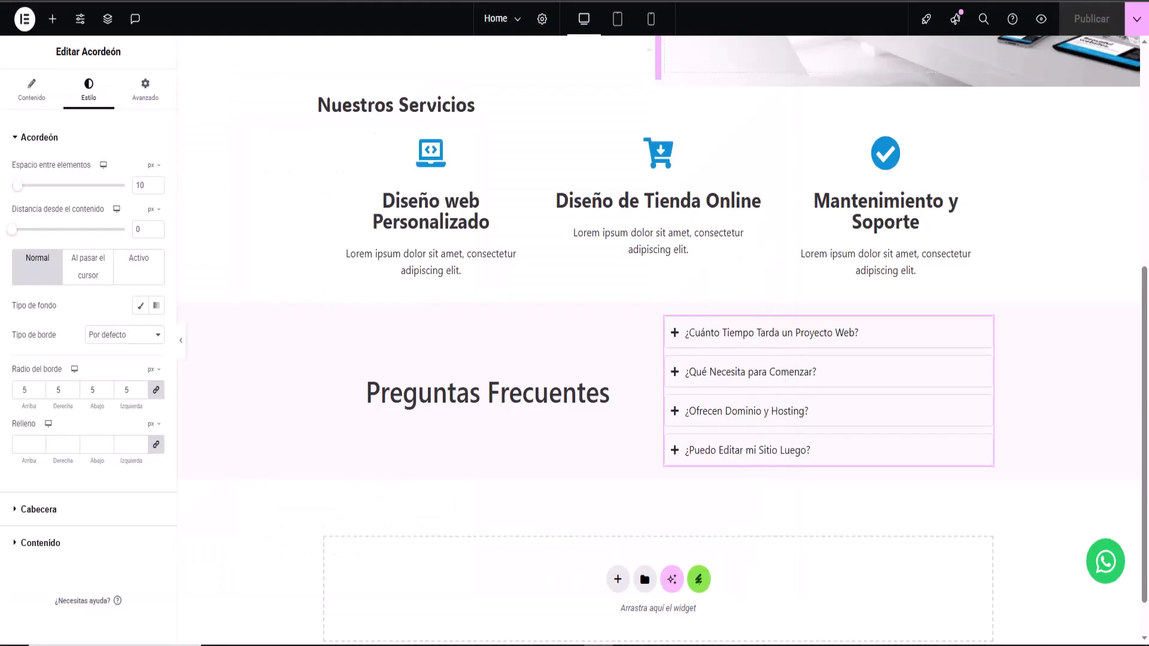
click(618, 580)
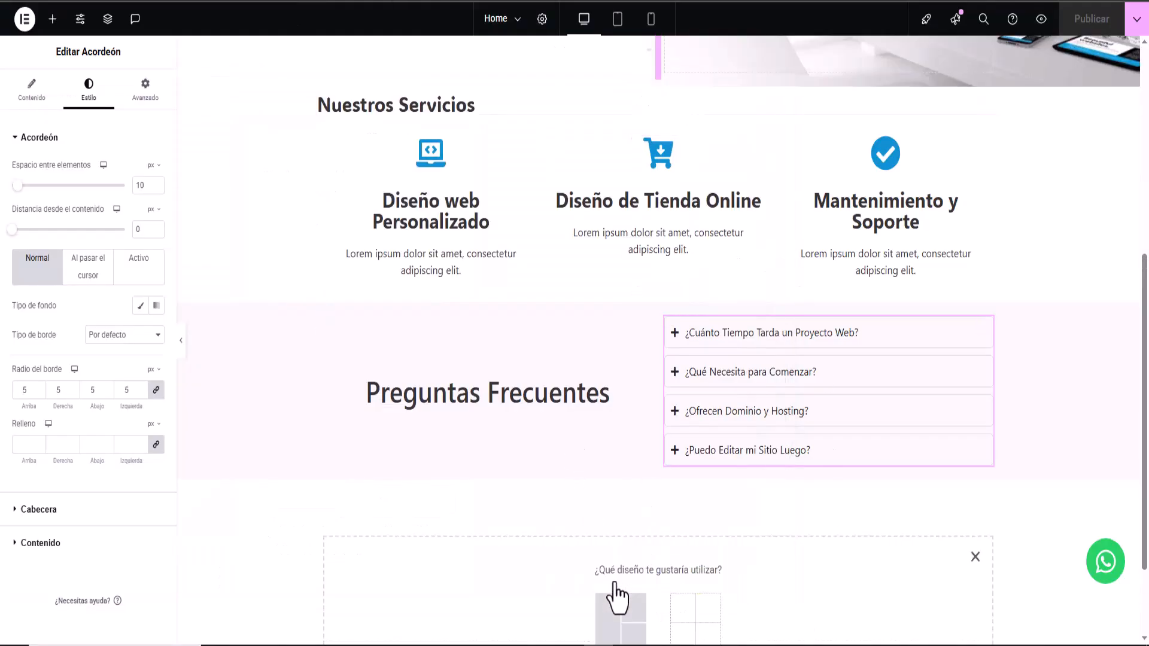
scroll(619, 557, down, 2)
click(617, 568)
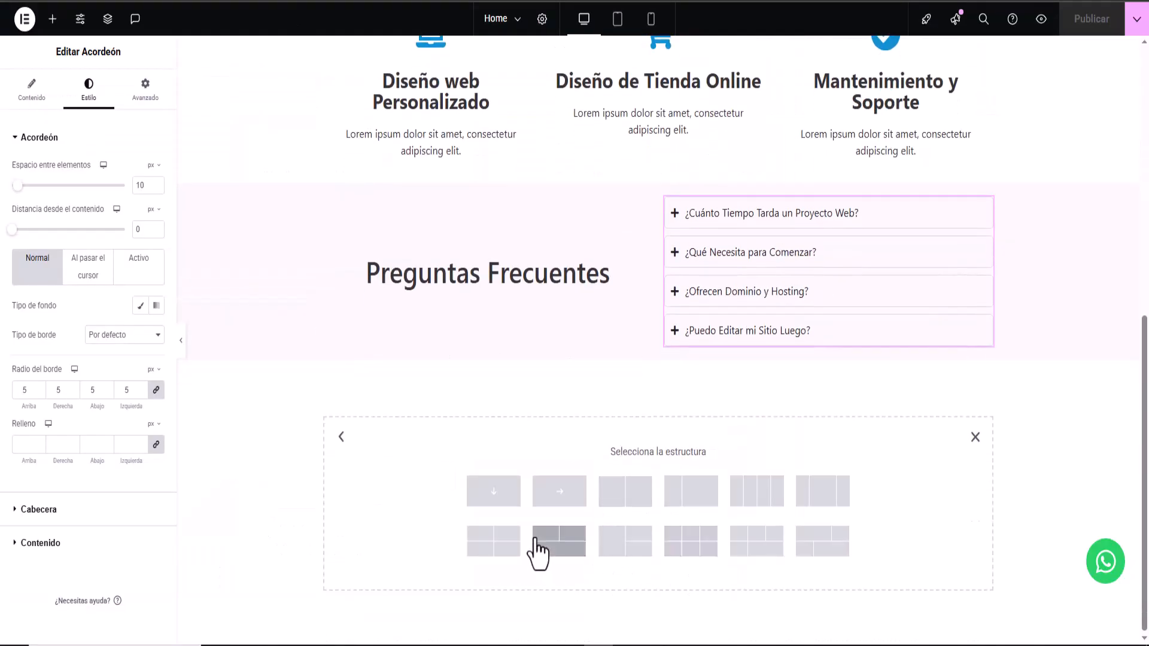
click(624, 504)
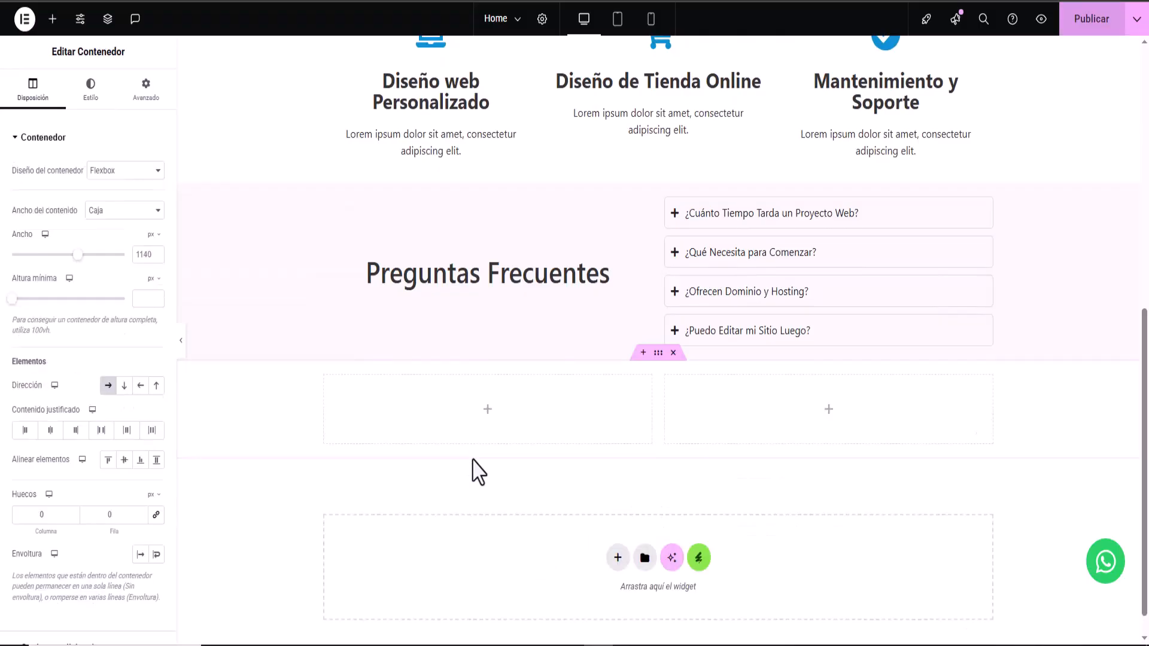
- Place a heading and a contact form in the new section's right column
click(829, 410)
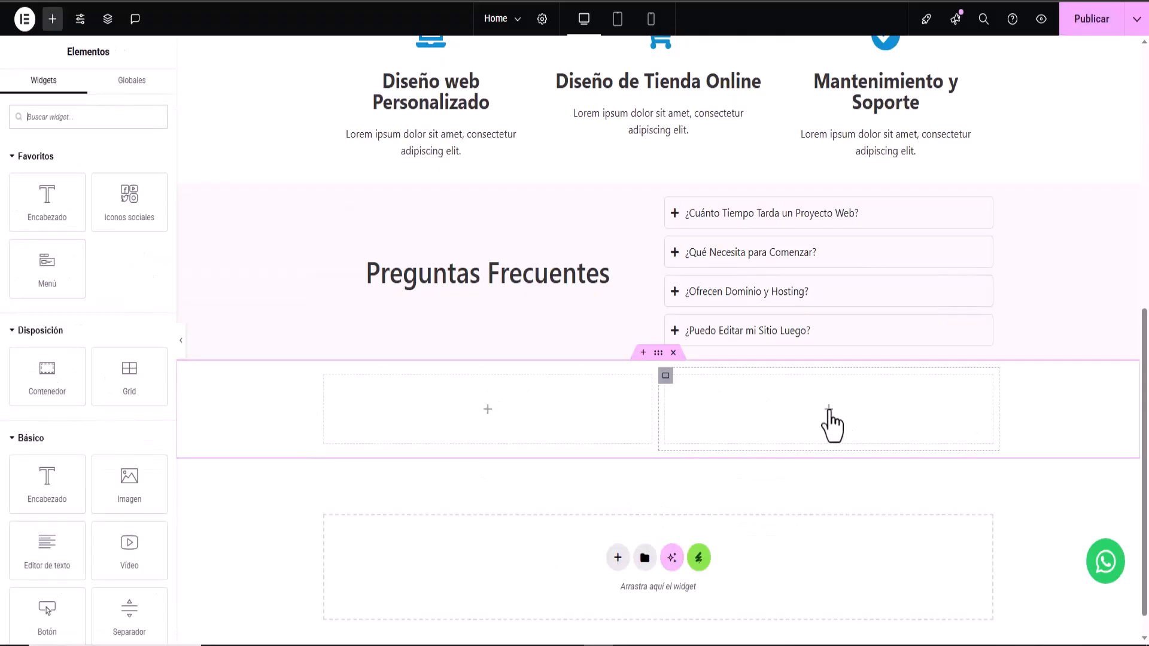
drag(45, 222, 815, 389)
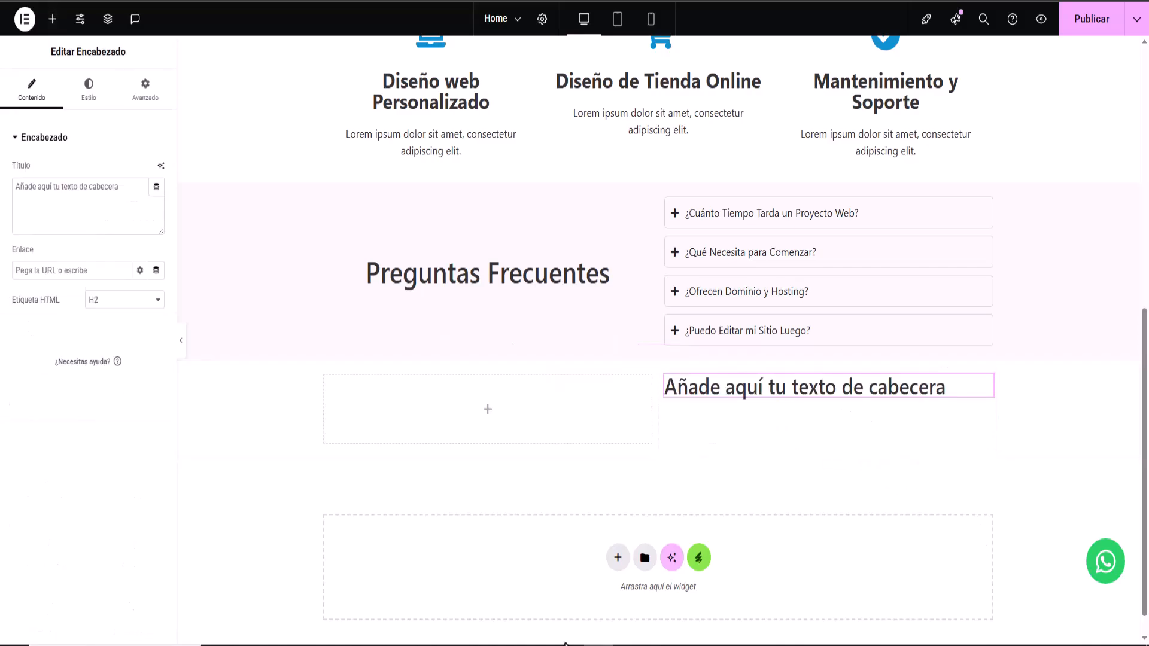
click(52, 19)
scroll(46, 500, down, 5)
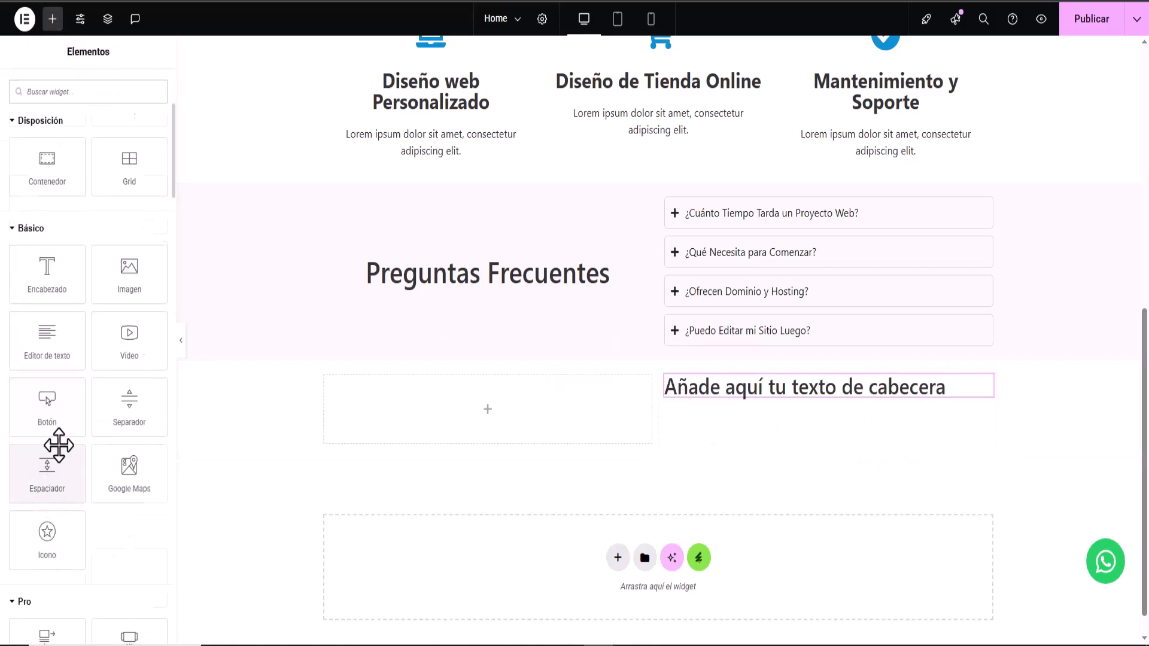
scroll(56, 444, down, 5)
drag(58, 569, 752, 422)
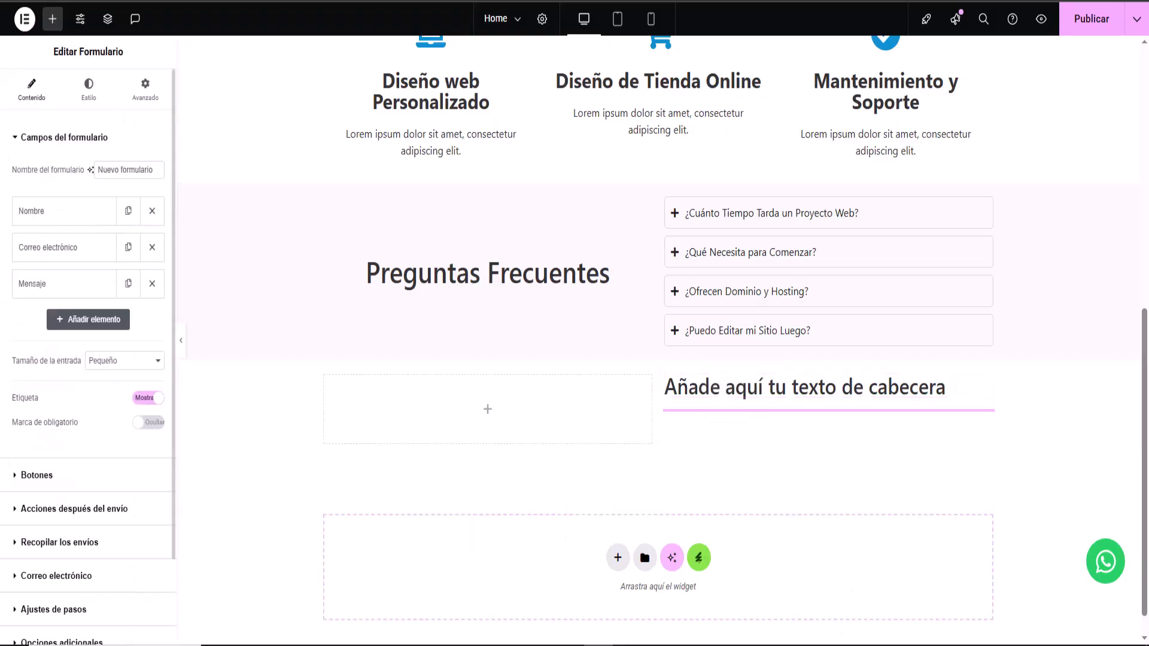
scroll(778, 476, down, 3)
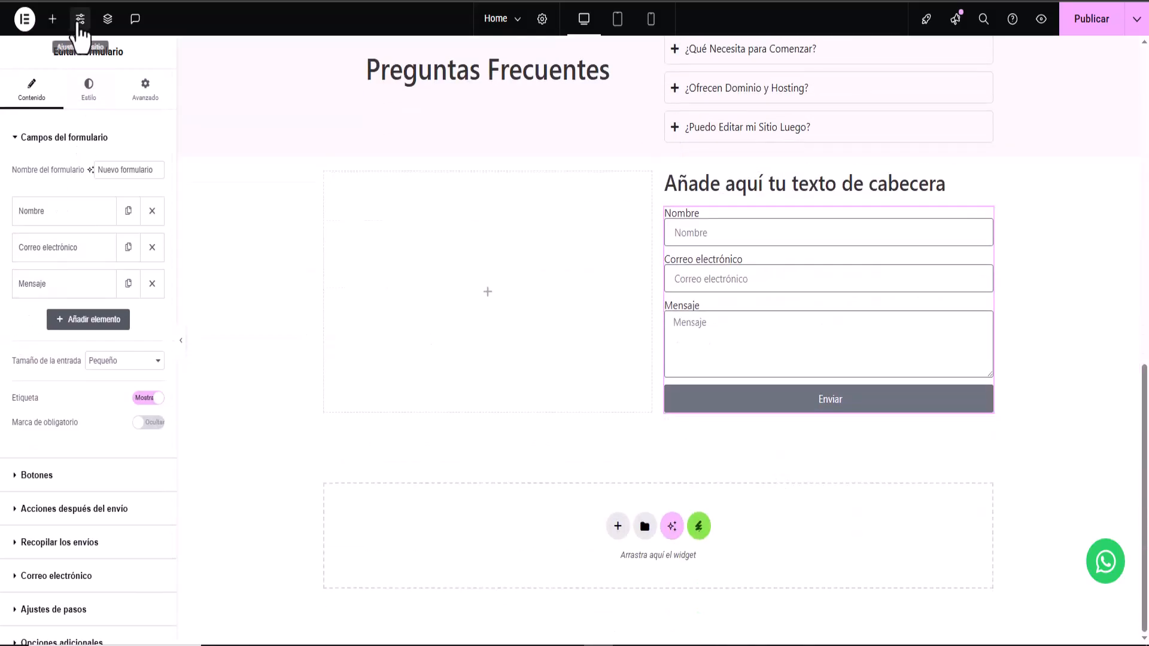
click(53, 18)
scroll(47, 423, down, 6)
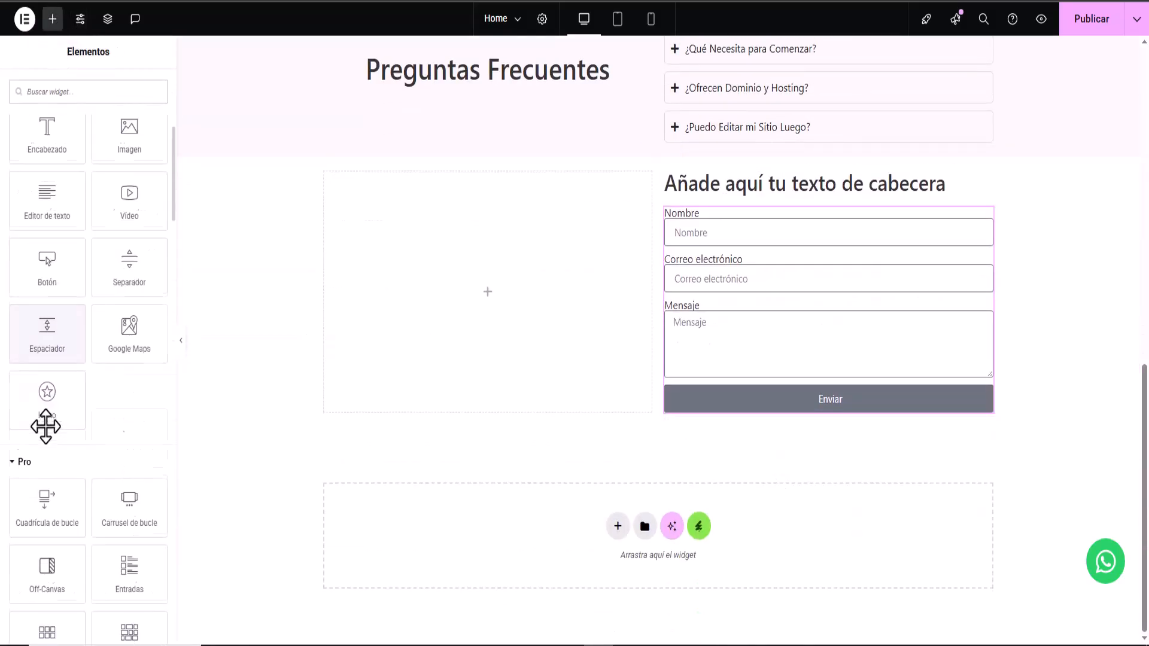
scroll(46, 423, down, 7)
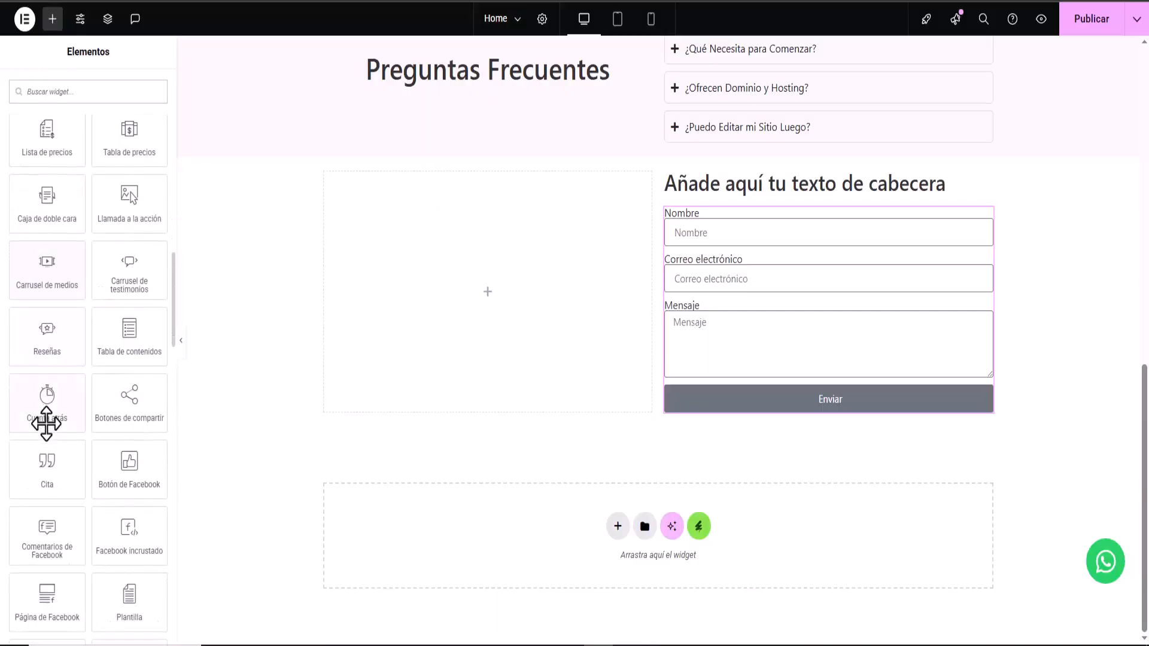
scroll(46, 423, down, 5)
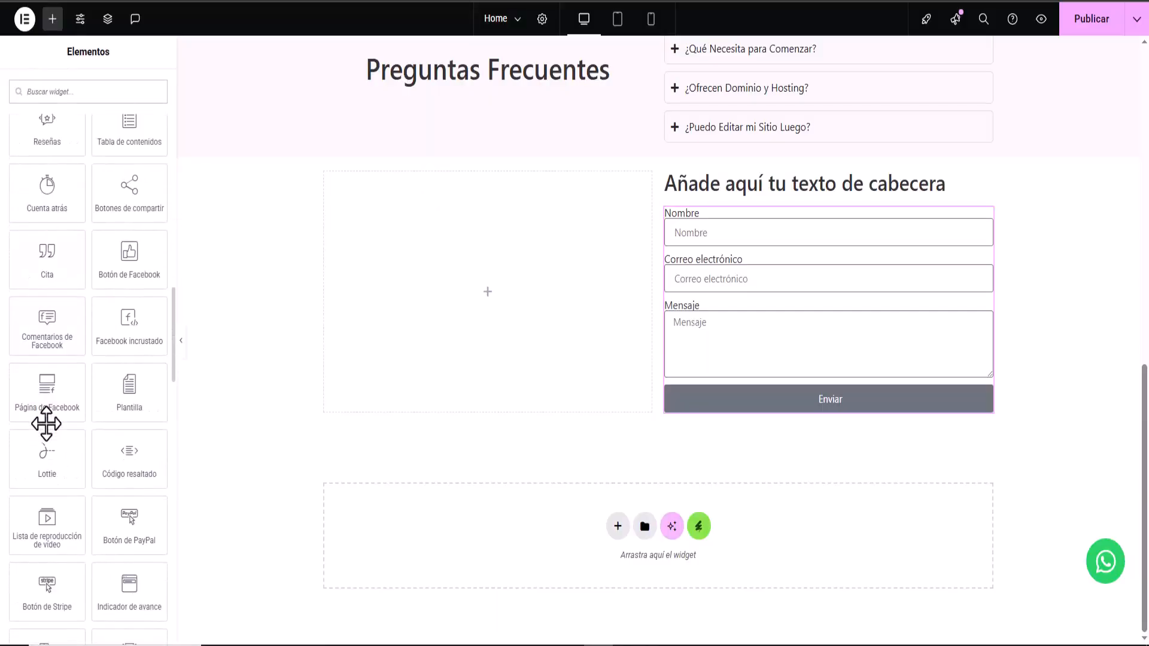
scroll(46, 424, down, 7)
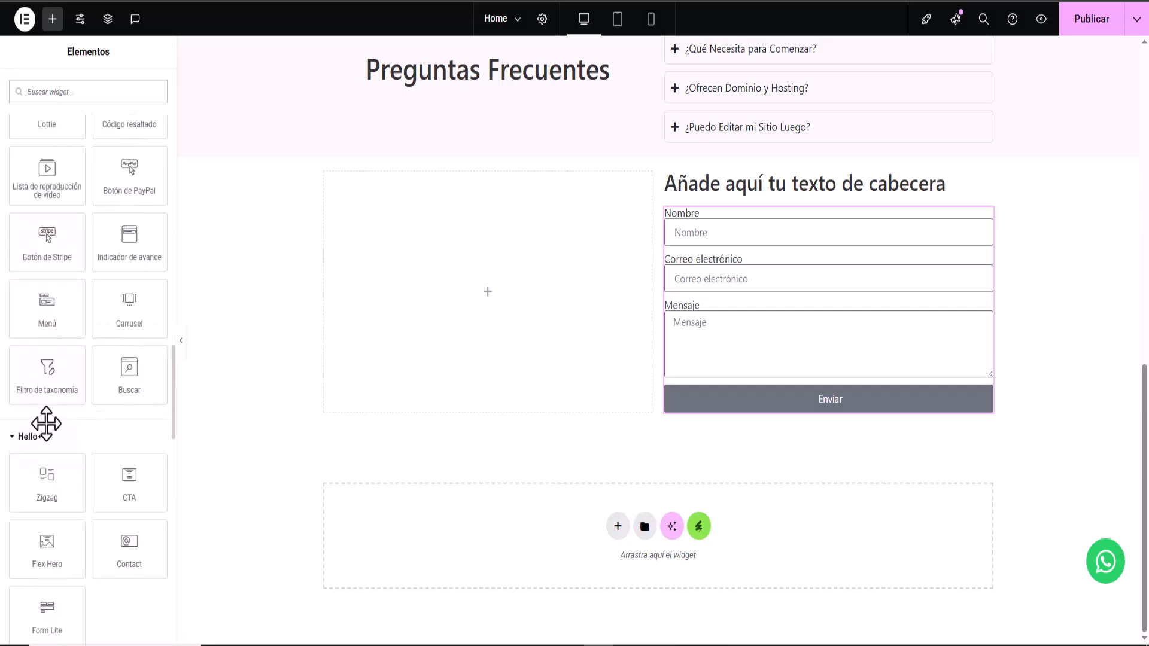
scroll(47, 424, down, 4)
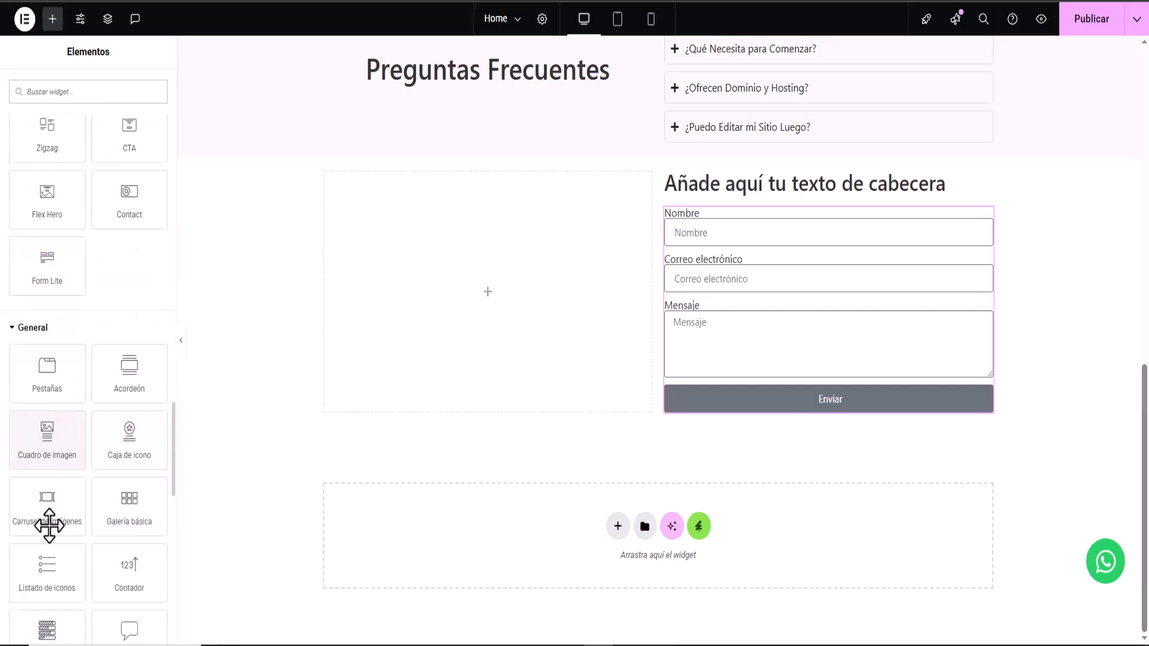
- Add an icon list below the form and delete its third item
drag(43, 579, 696, 419)
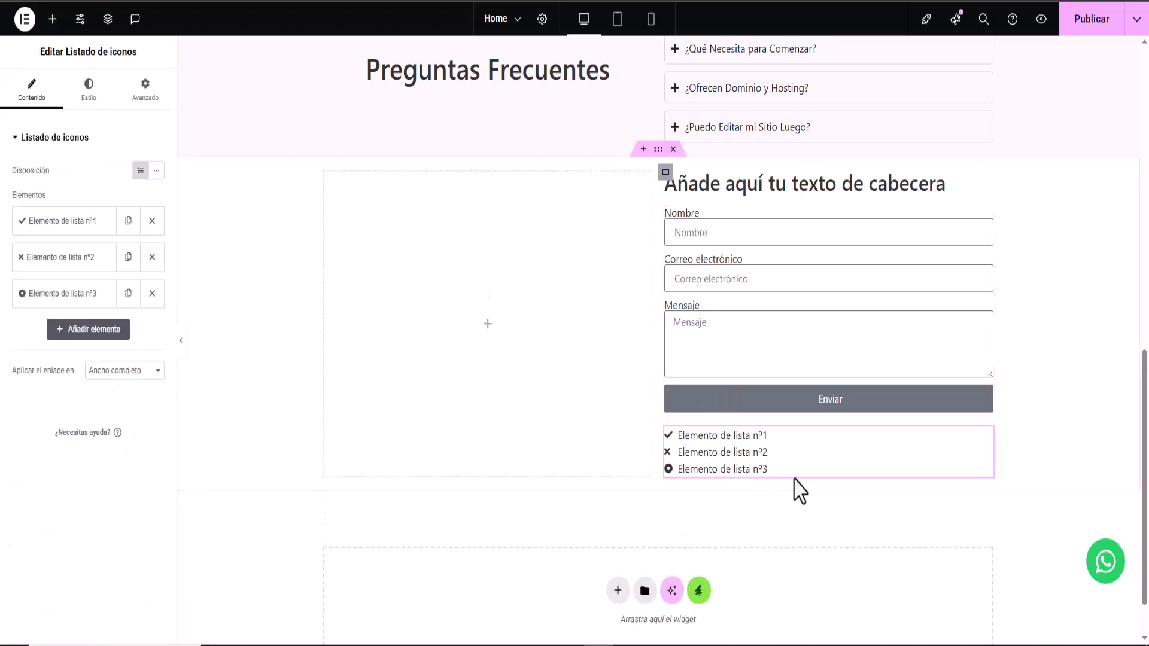
click(153, 293)
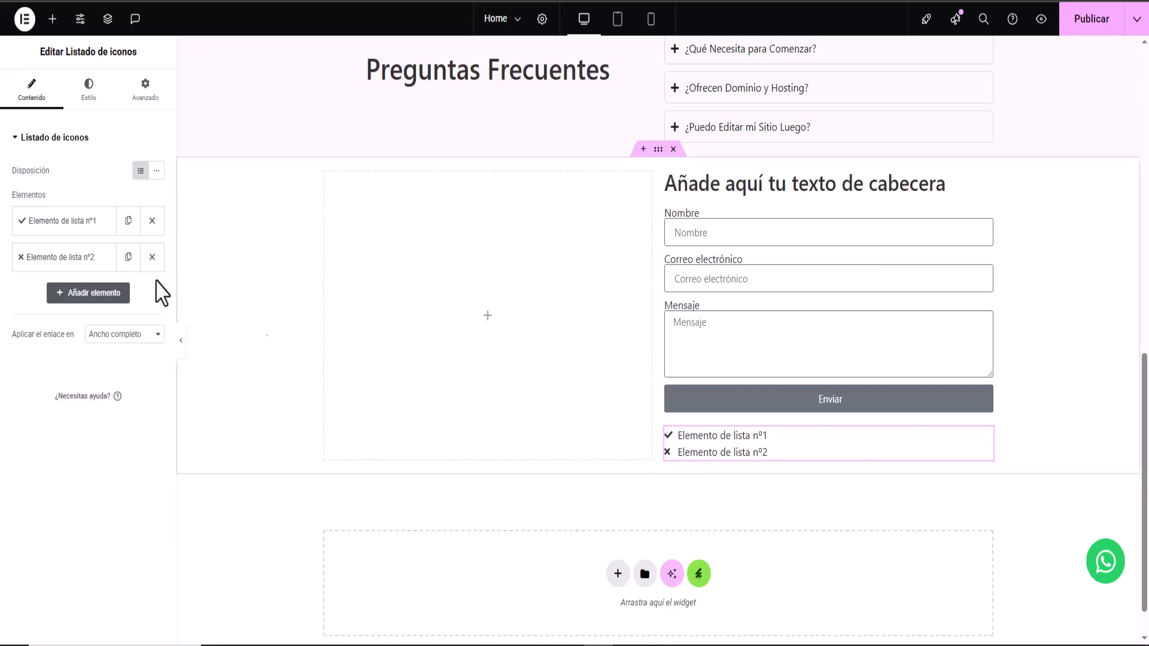
click(60, 222)
- Swap the first list item's icon for the Envelope icon from the Icon Library
click(90, 357)
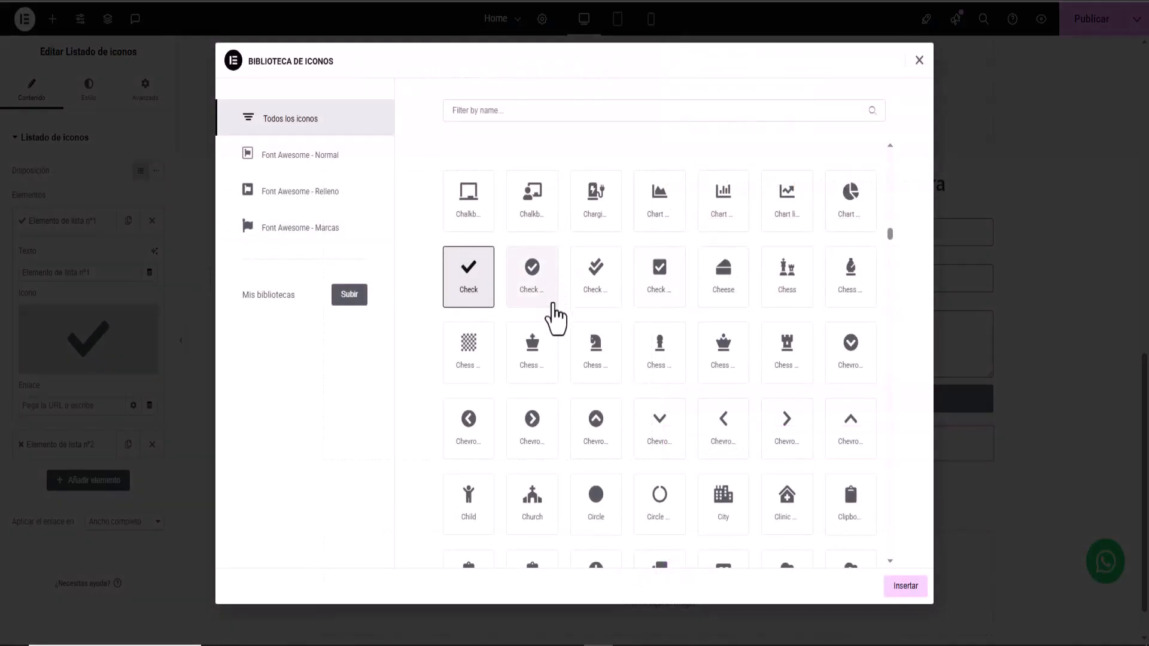
scroll(559, 308, up, 4)
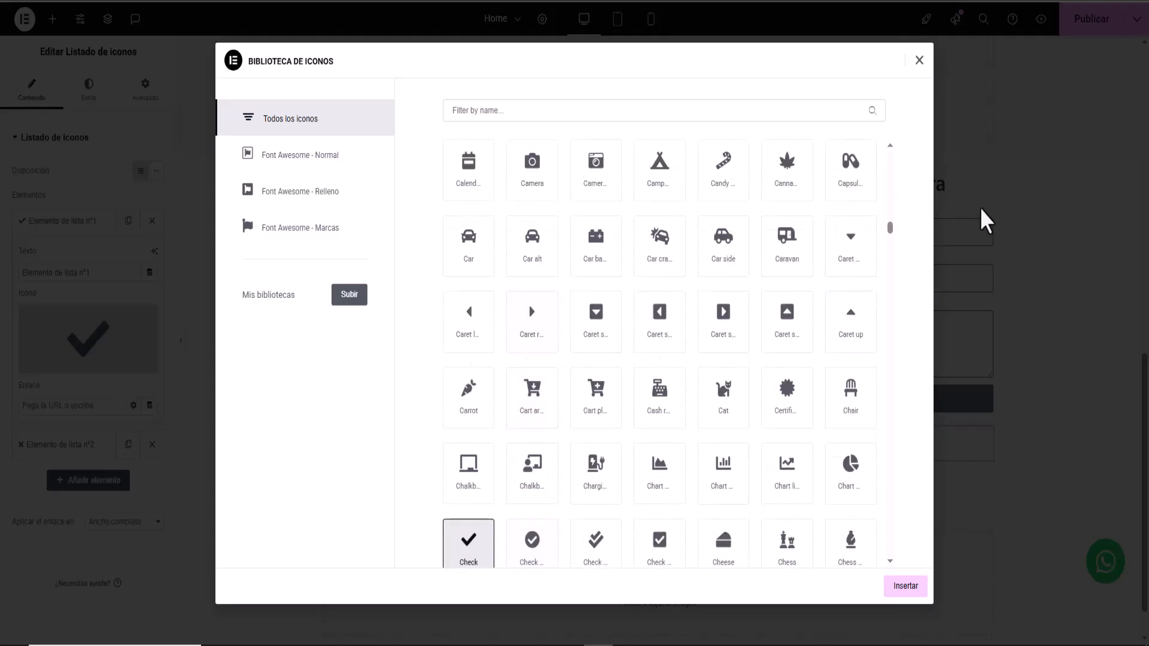
drag(890, 228, 882, 120)
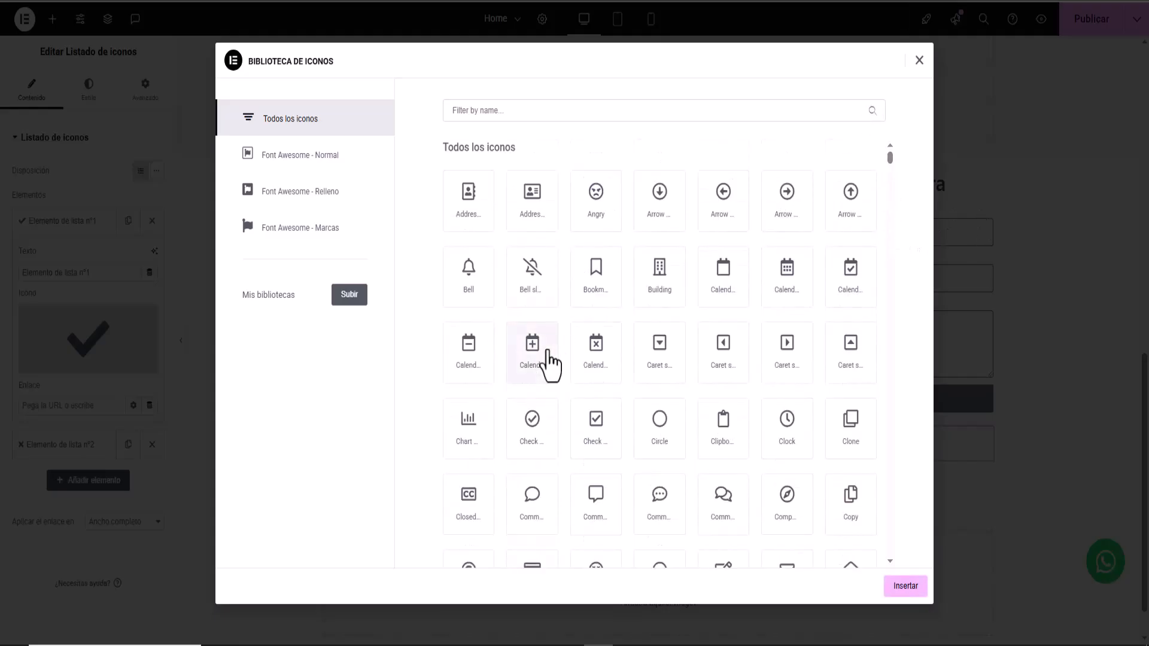
scroll(549, 365, down, 5)
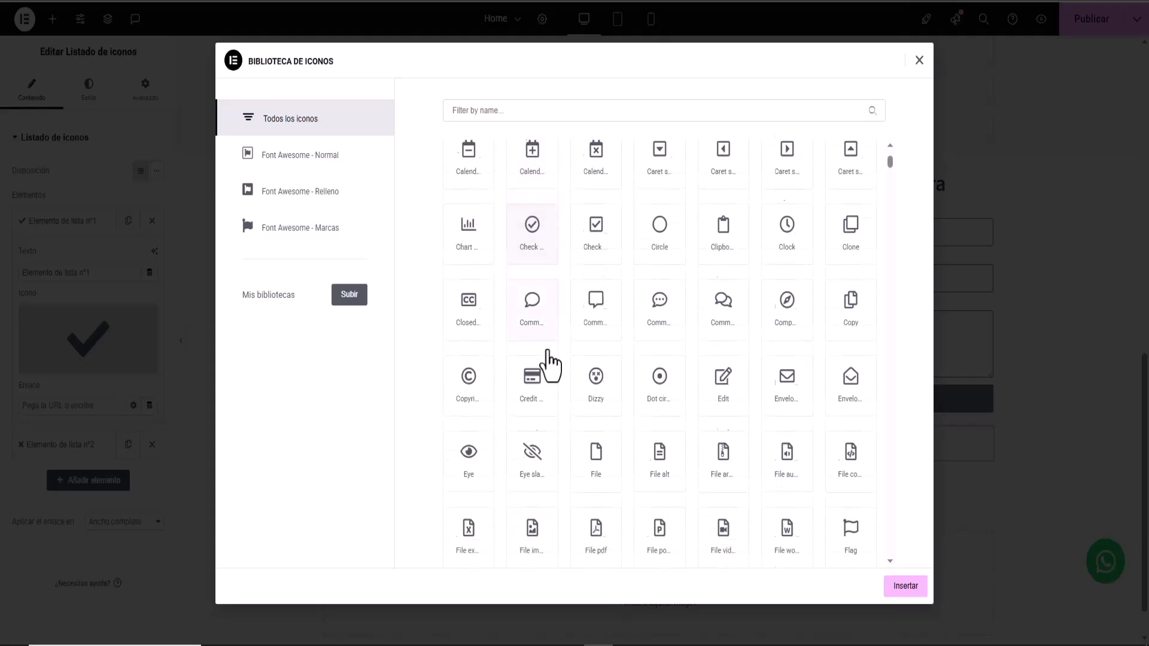
scroll(549, 366, down, 1)
scroll(550, 365, down, 10)
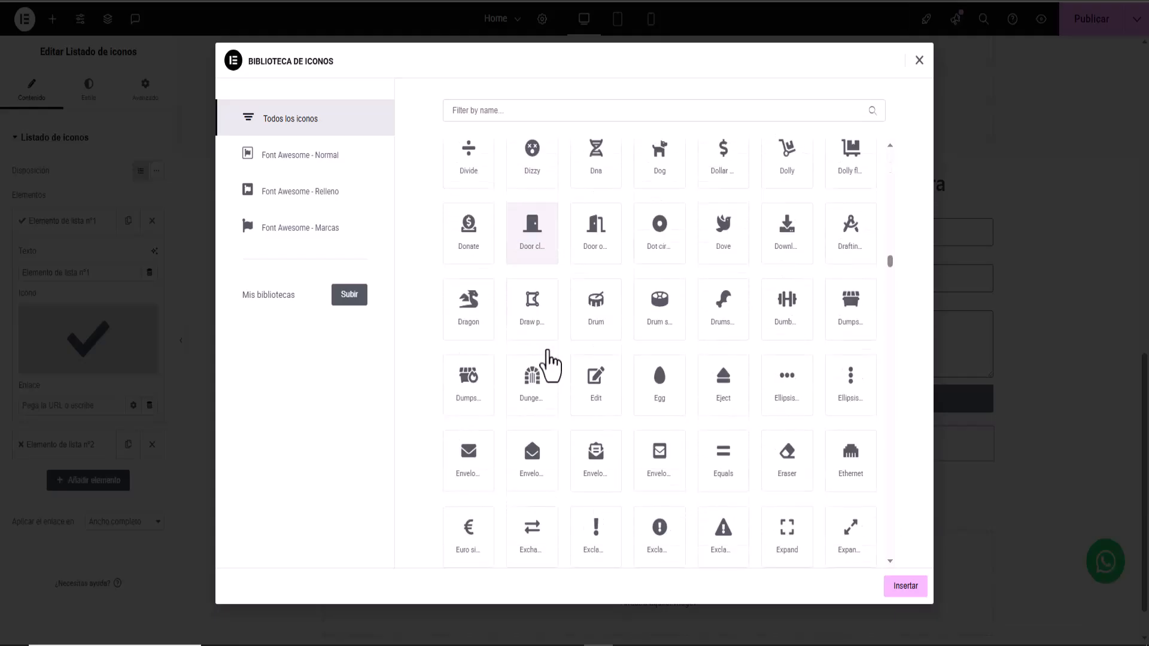
scroll(549, 365, down, 1)
click(462, 416)
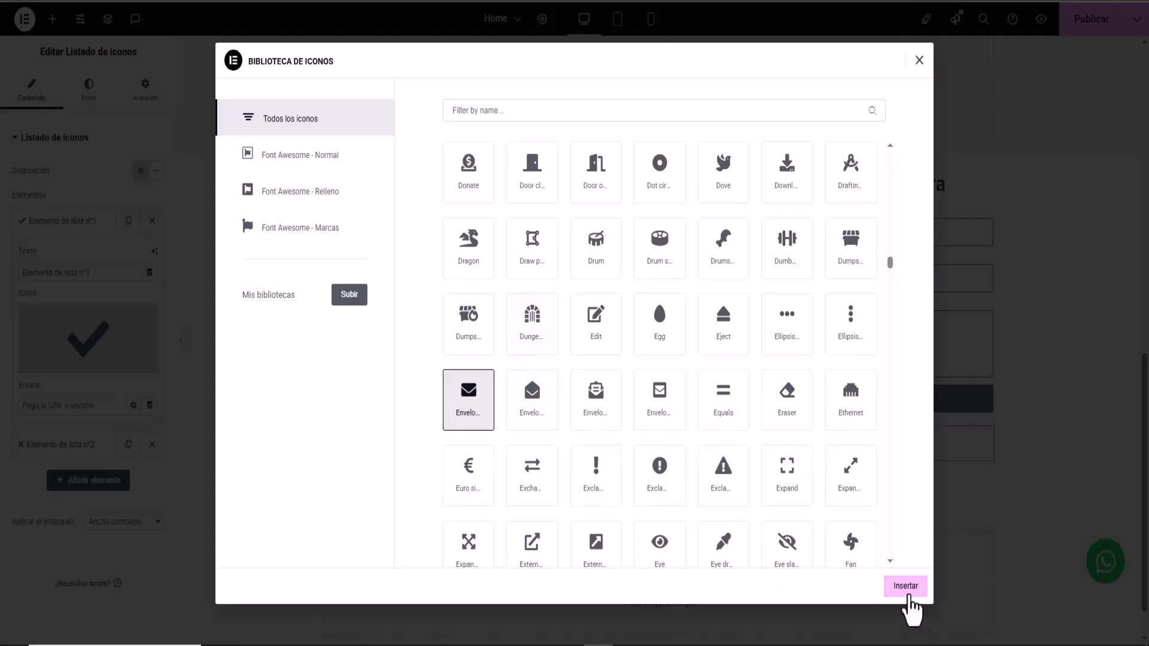
click(906, 589)
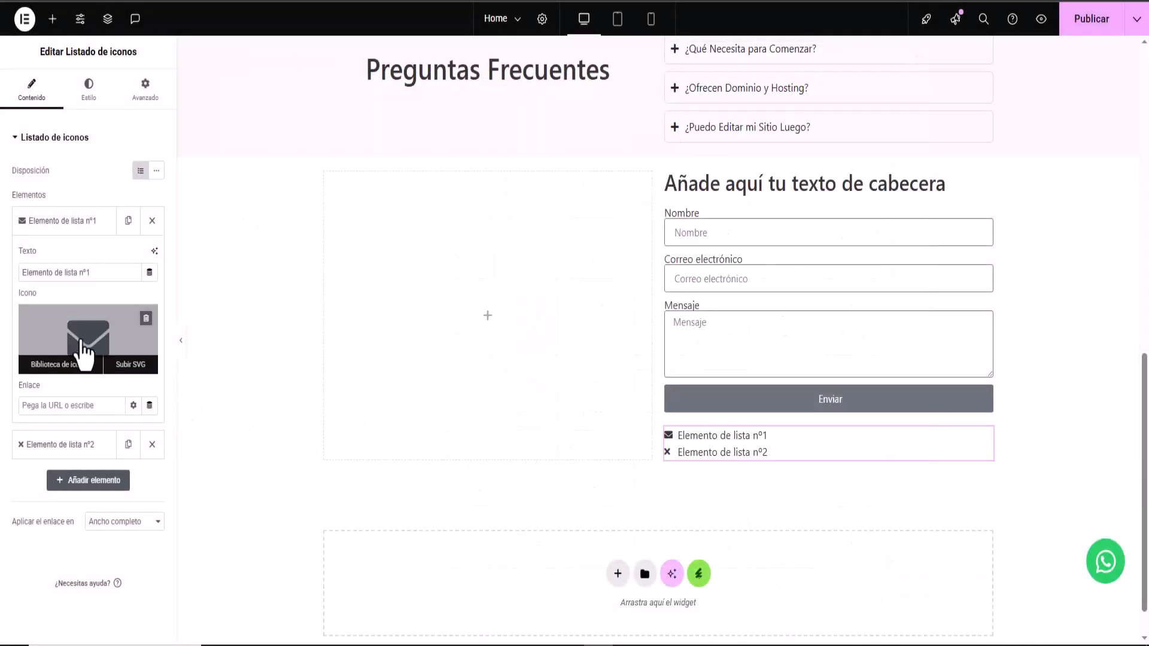
- Colour the icon list's icons a medium blue (#5D99CC)
click(89, 90)
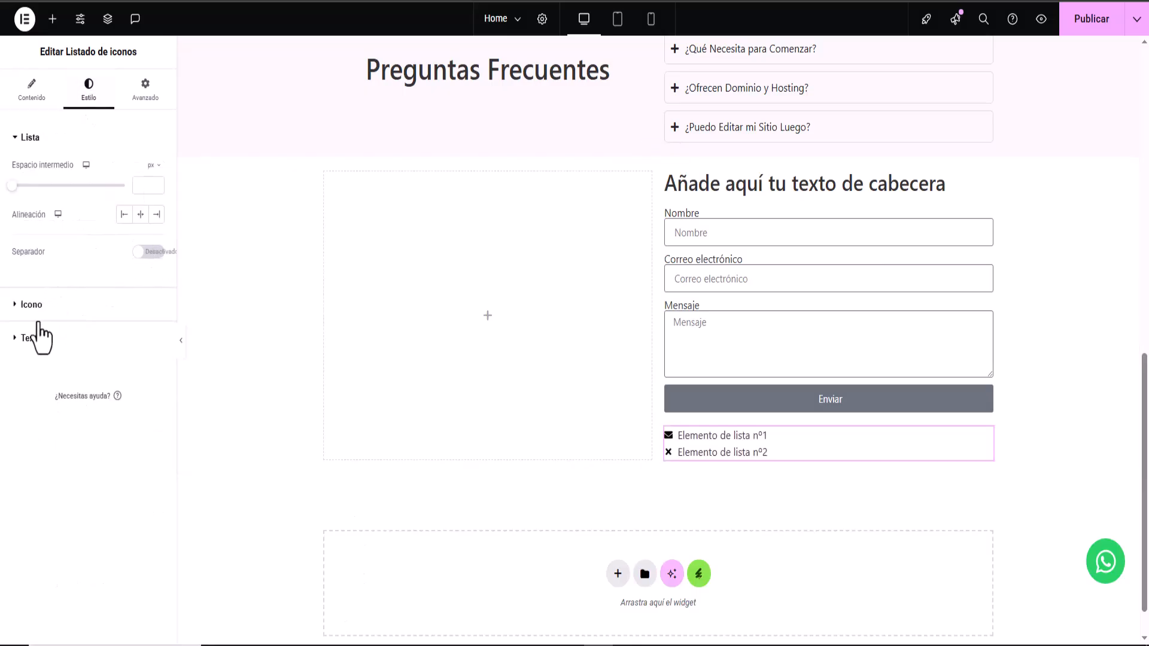
click(29, 305)
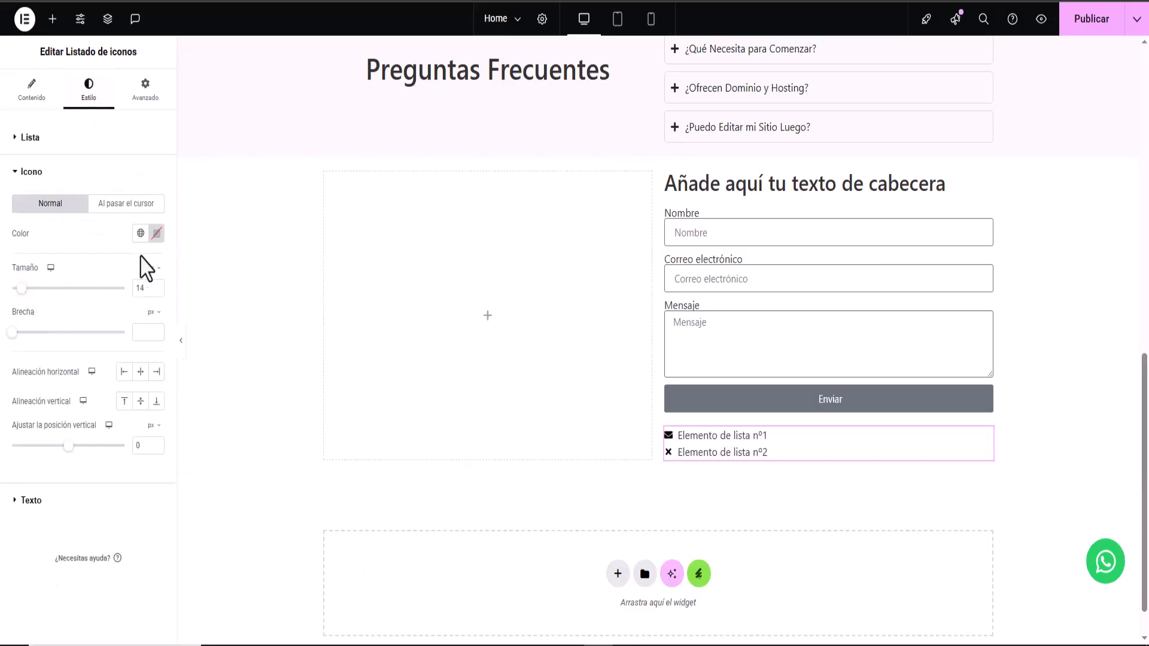
click(156, 233)
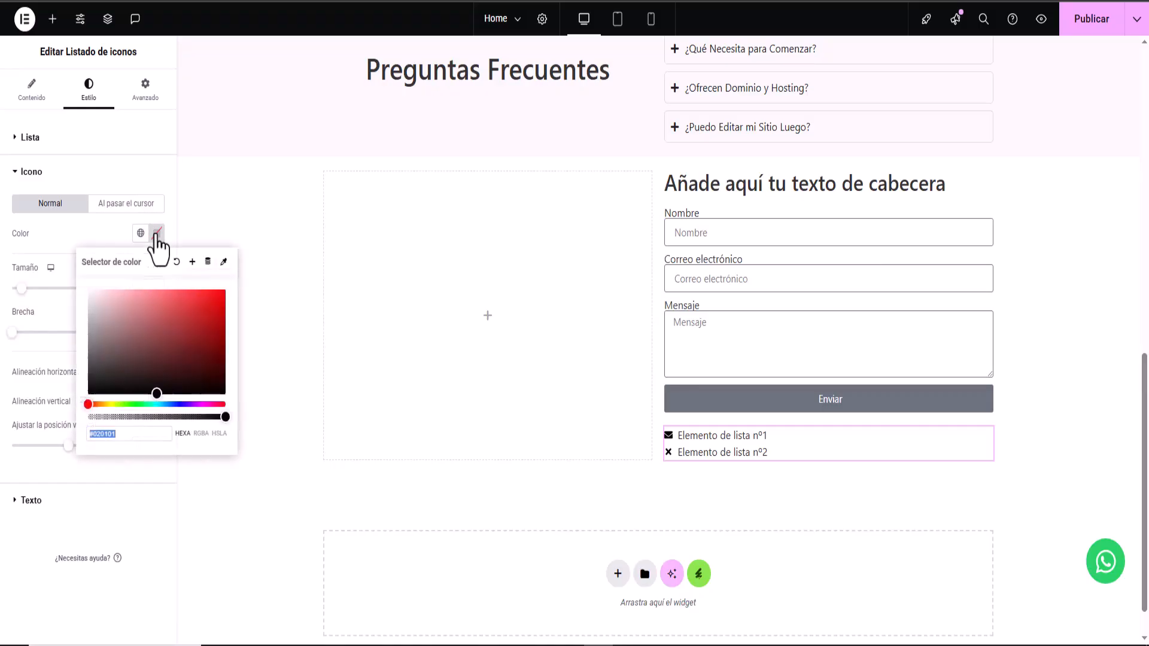
click(167, 404)
click(166, 382)
drag(165, 382, 162, 311)
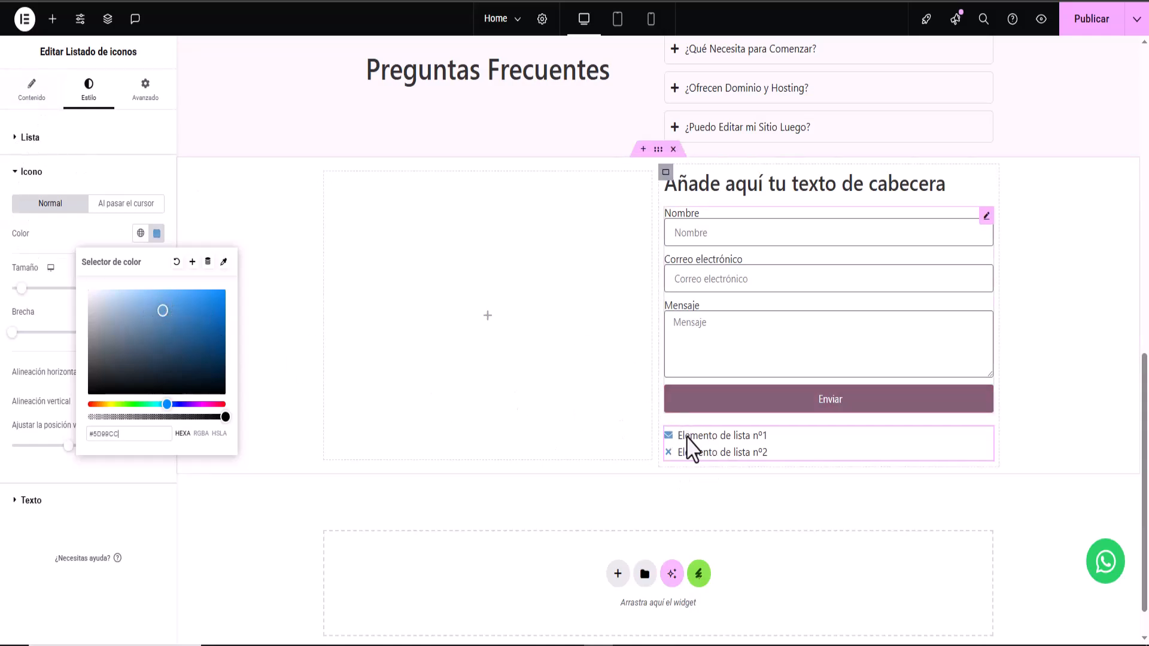
click(31, 89)
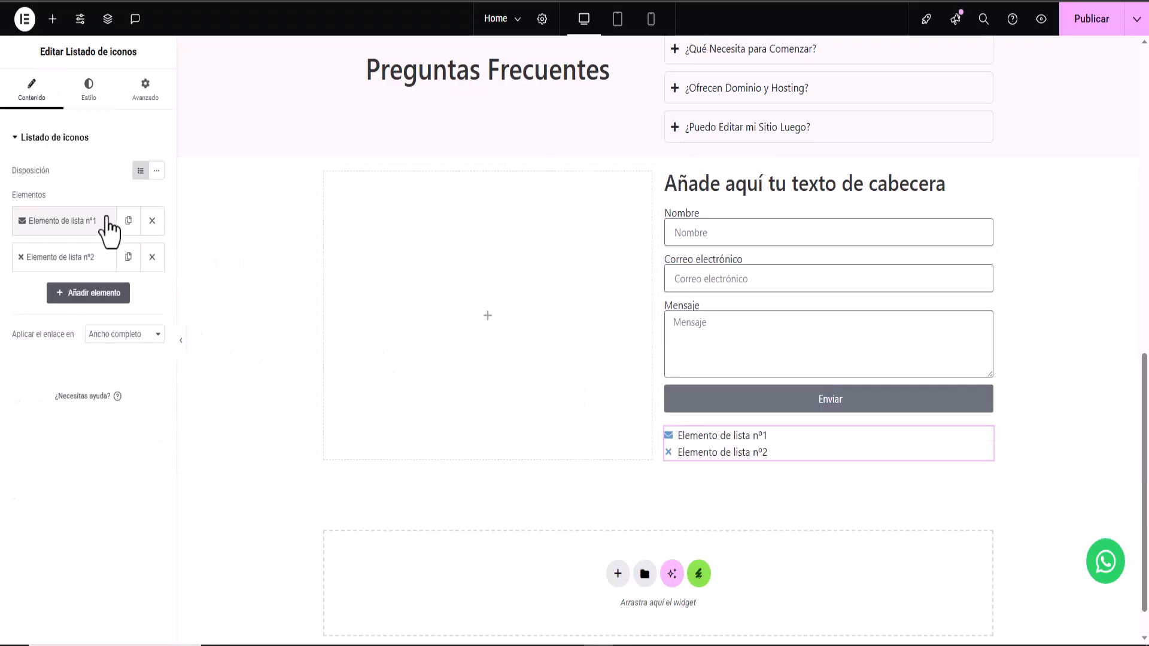
- Replace the first list item's text with the contact e-mail address
click(99, 240)
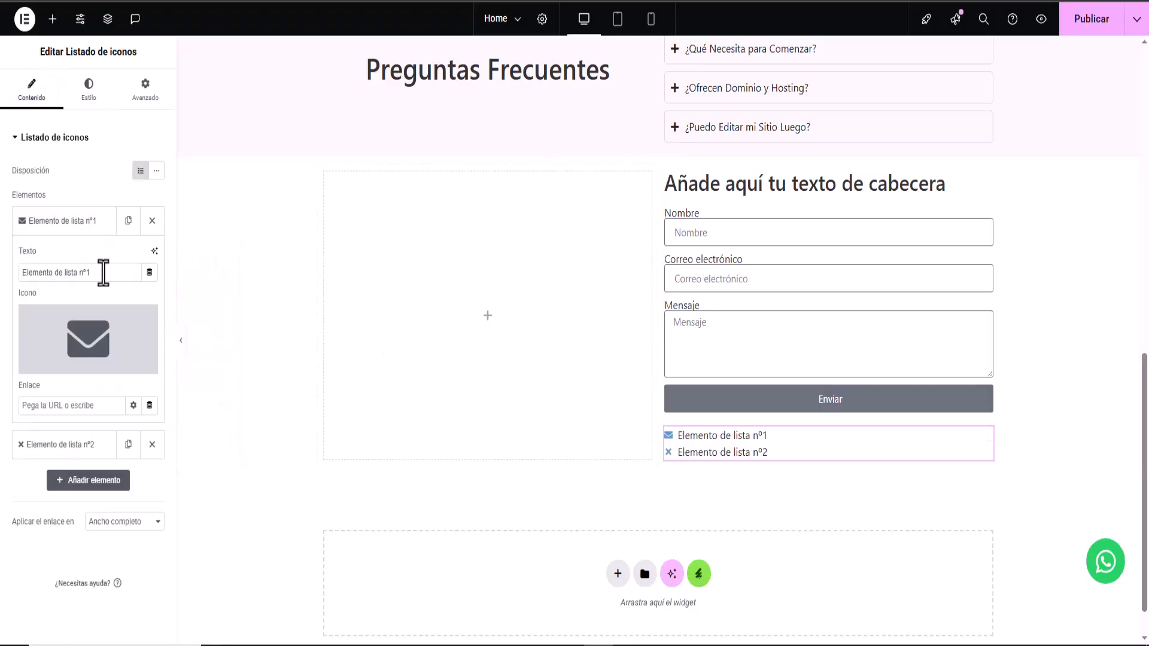
drag(102, 273, 2, 270)
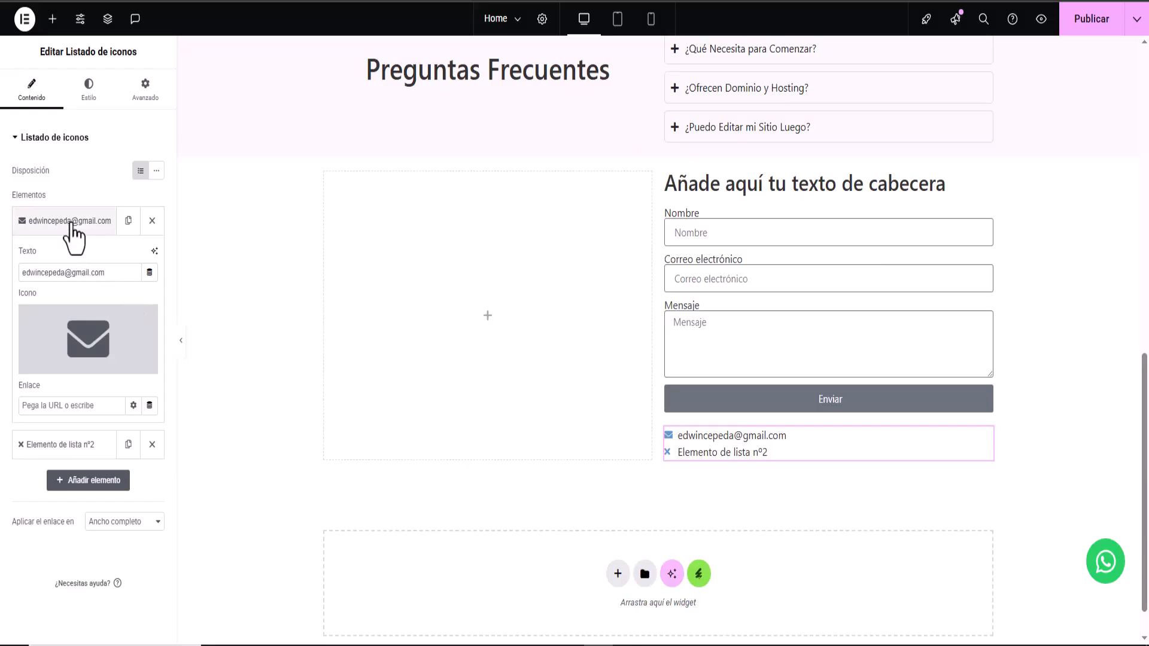
click(38, 224)
- Give item two a square phone icon and the phone number, retitle the heading Contáctanos, and view the mockup
click(84, 256)
click(96, 389)
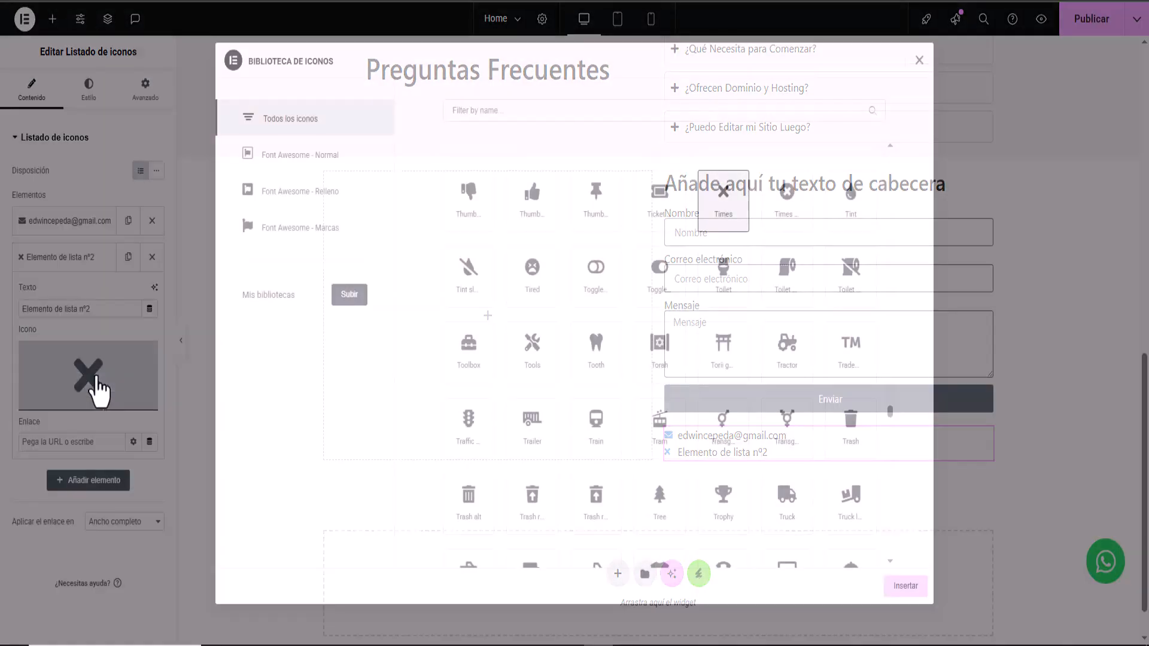
scroll(512, 281, up, 20)
scroll(512, 281, down, 4)
click(601, 344)
click(905, 586)
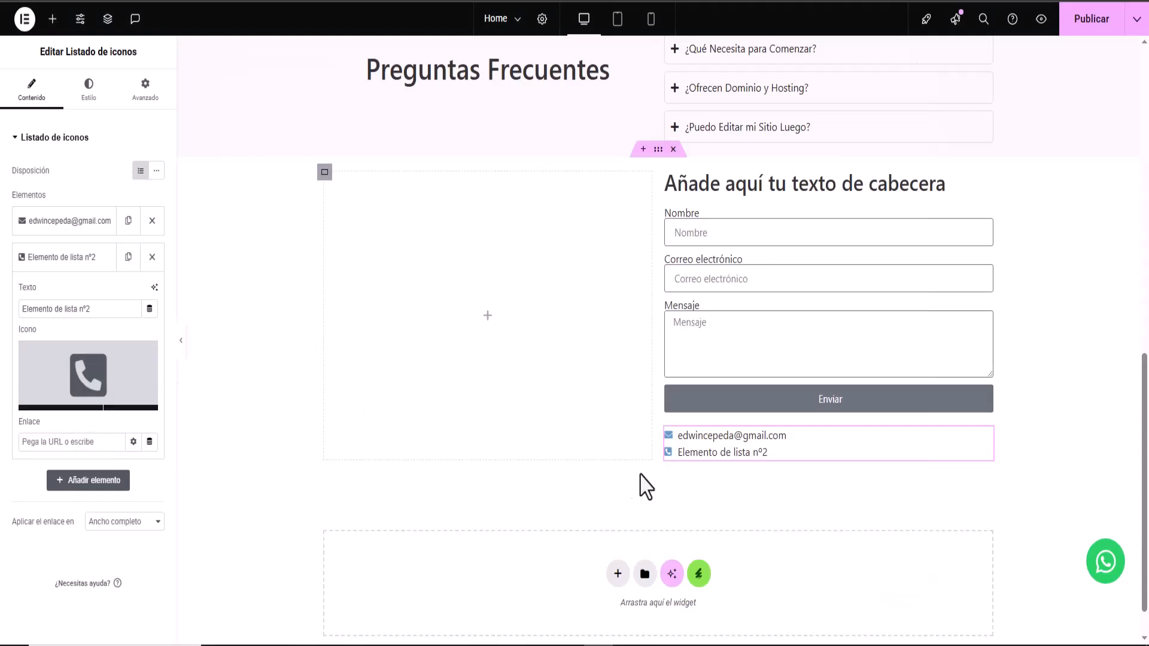
drag(121, 311, 1, 289)
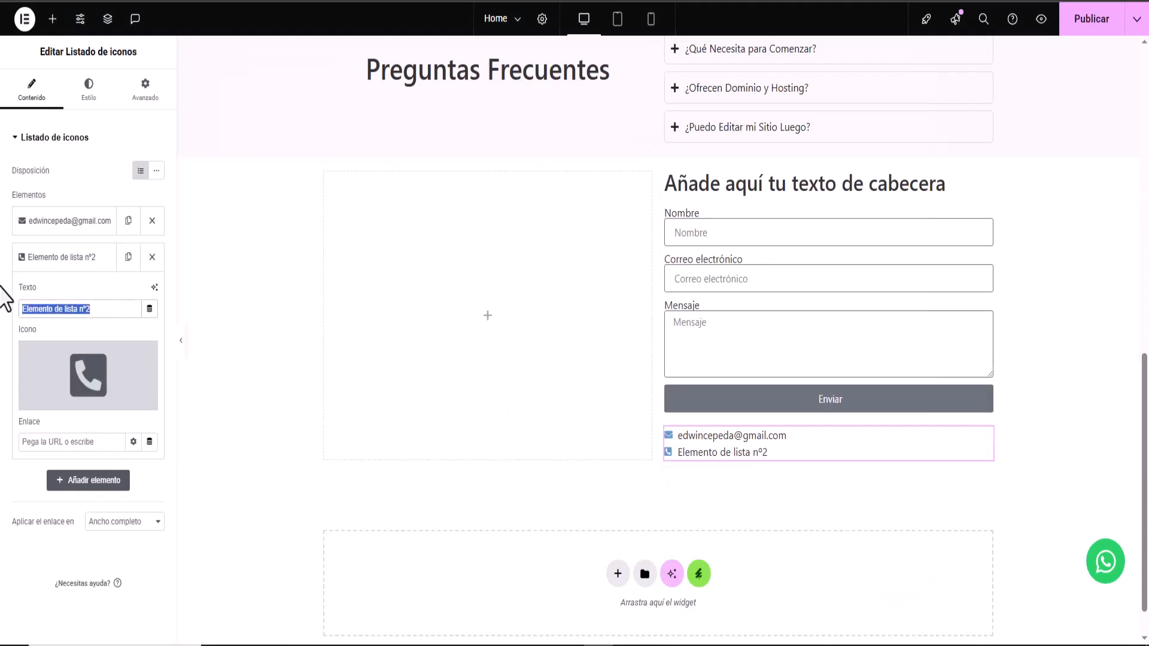
text(1-809-000-000)
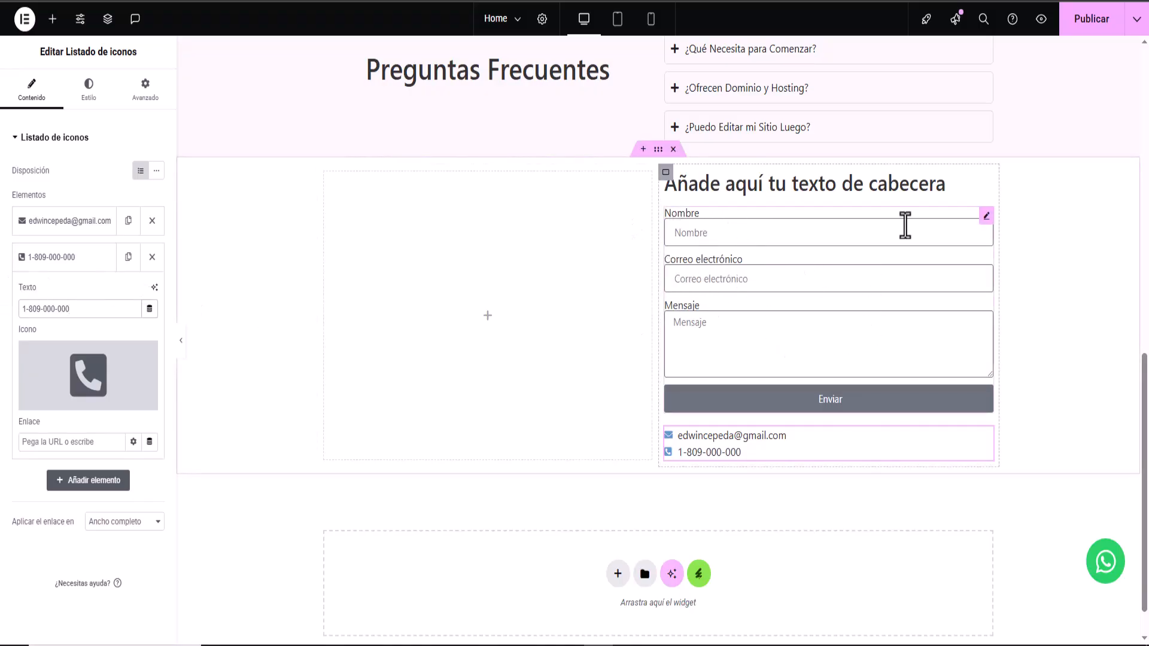
click(753, 189)
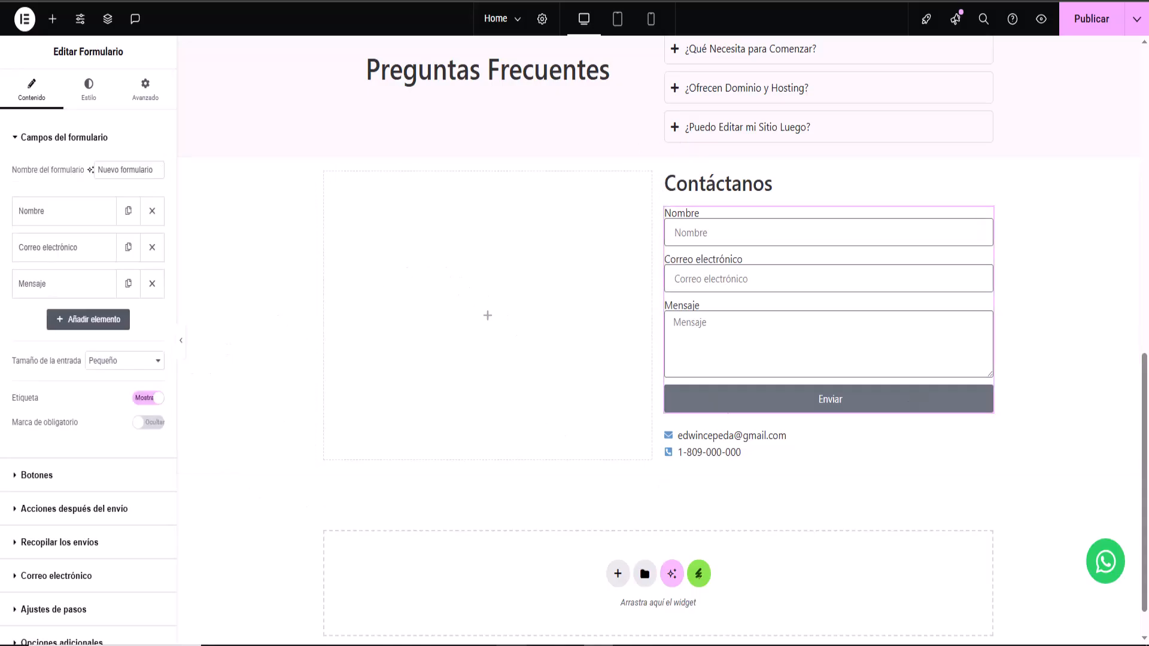
key(alt+Tab)
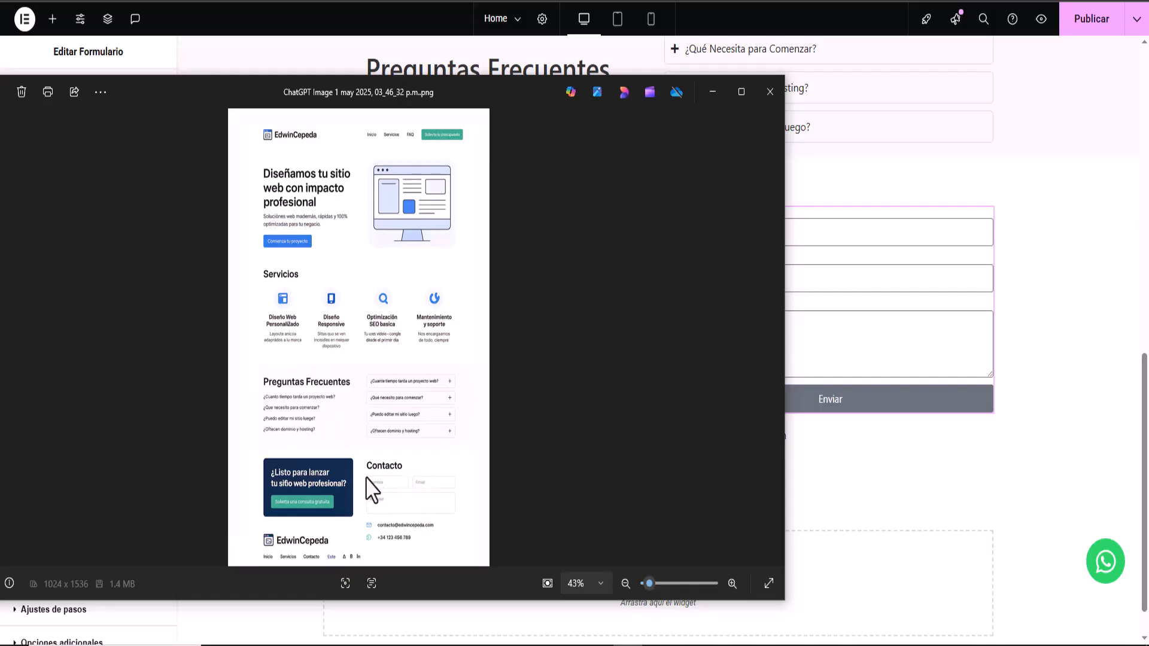
- Set the Nombre and Correo electrónico fields to 50% column width
click(712, 93)
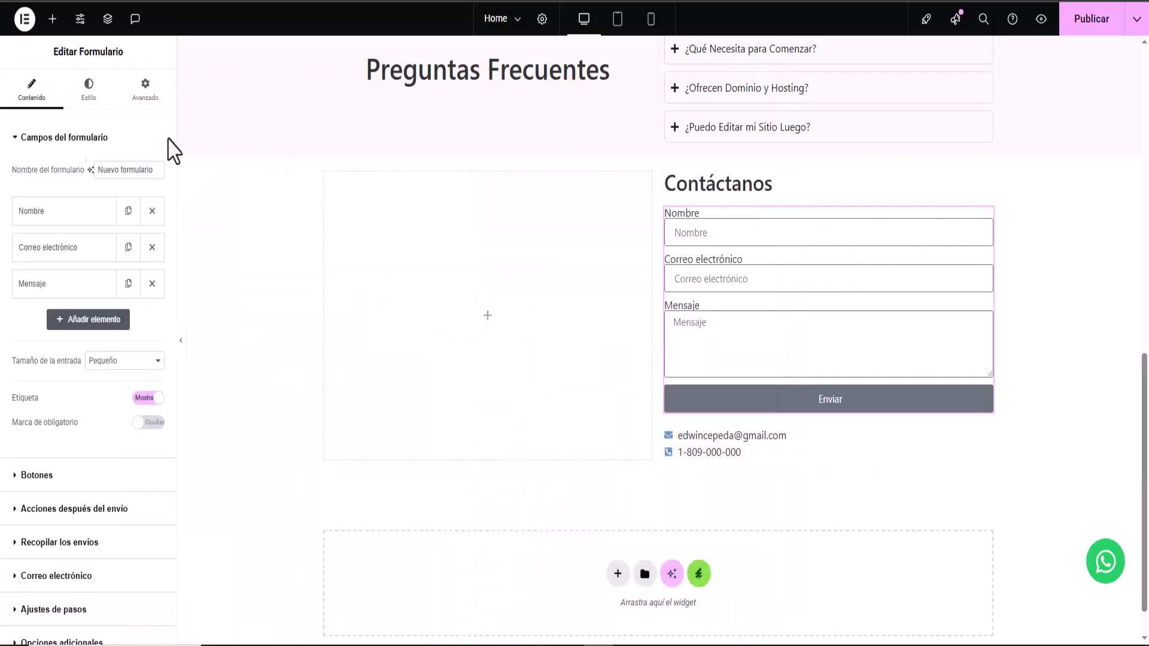
click(64, 215)
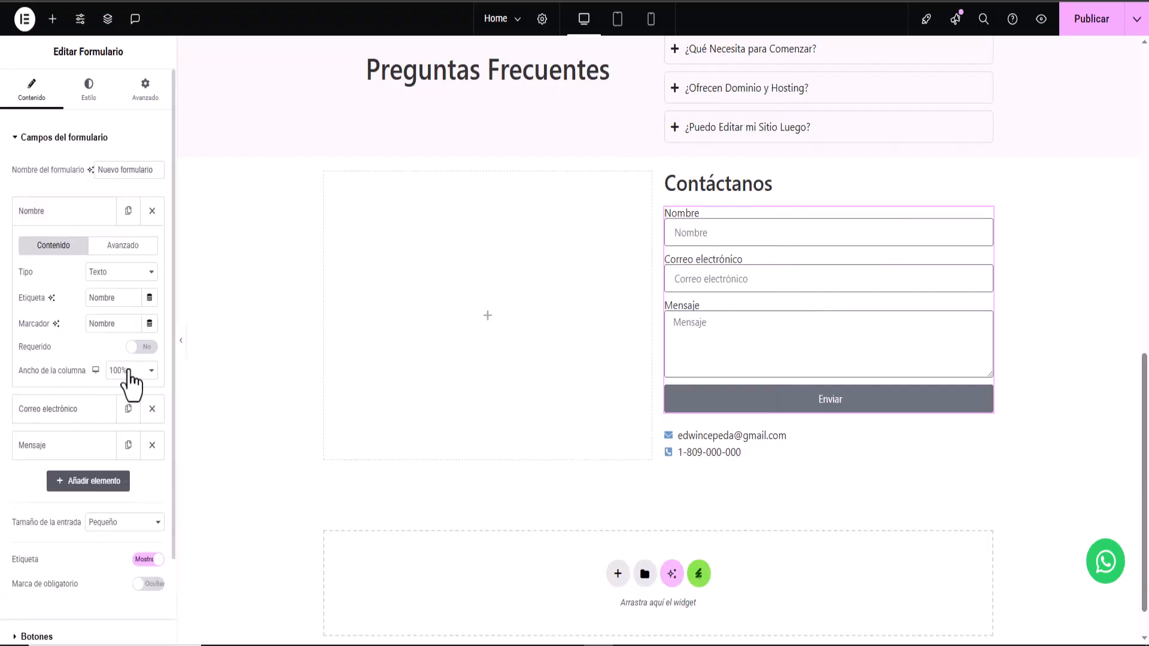
click(127, 372)
click(122, 473)
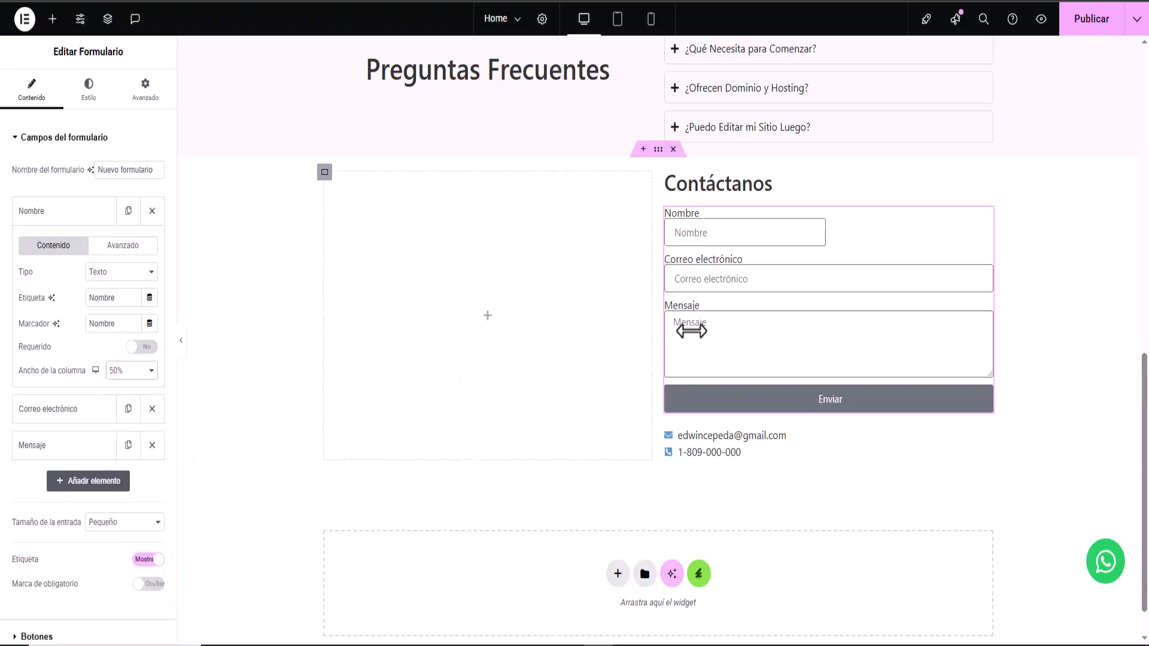
click(44, 216)
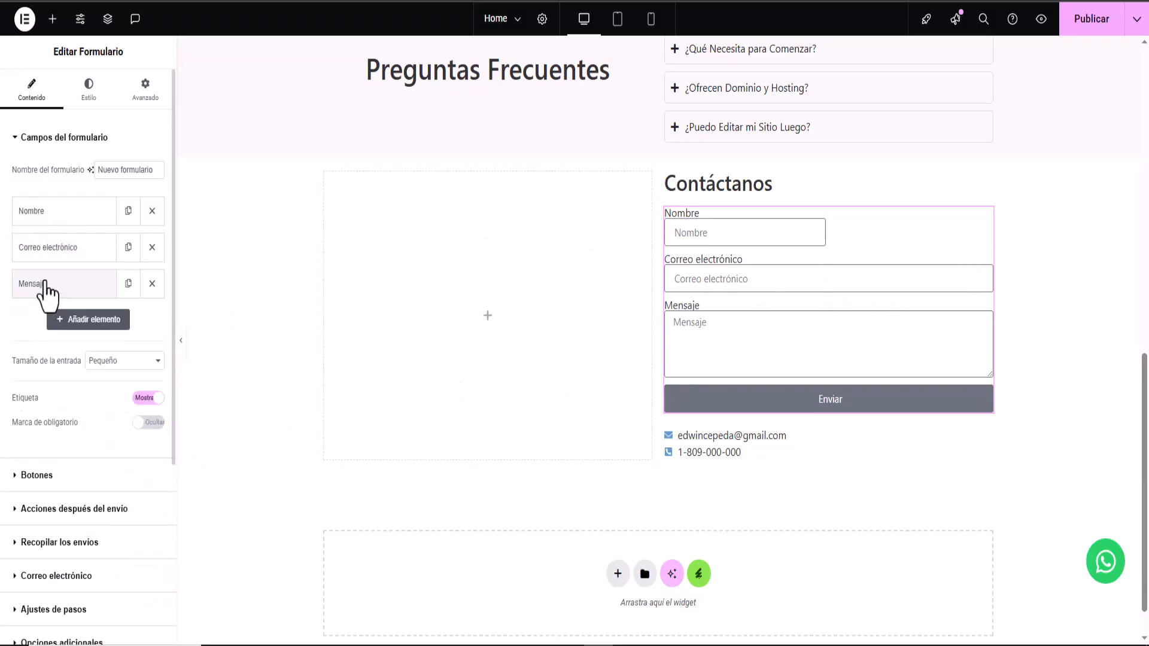
click(53, 249)
click(125, 407)
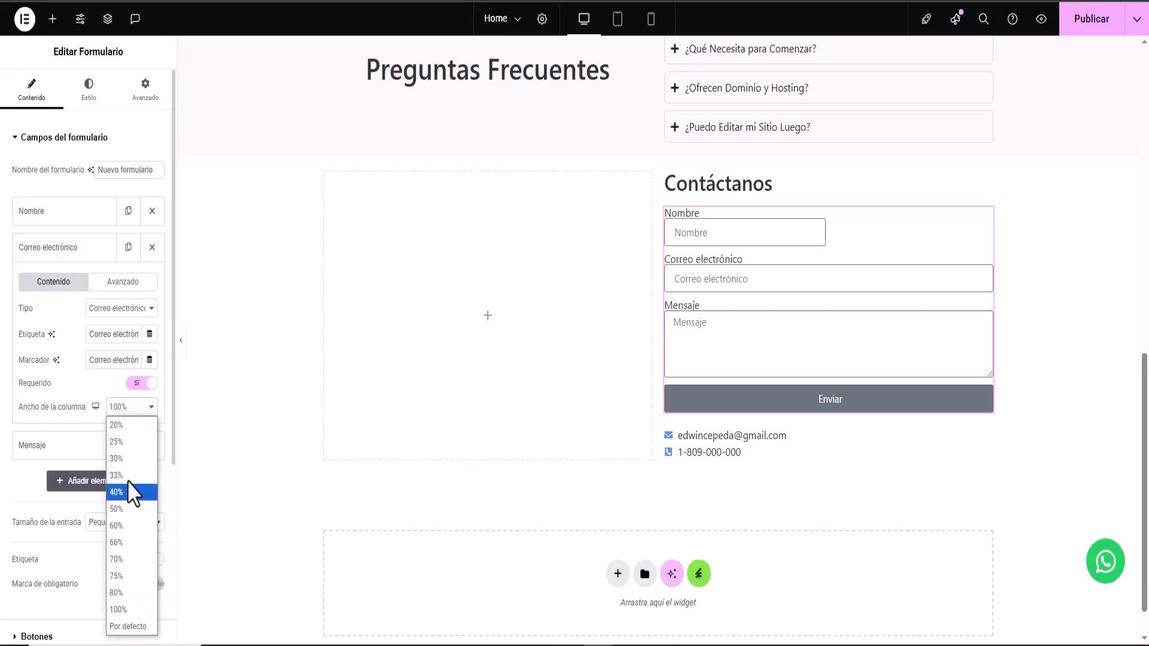
click(132, 509)
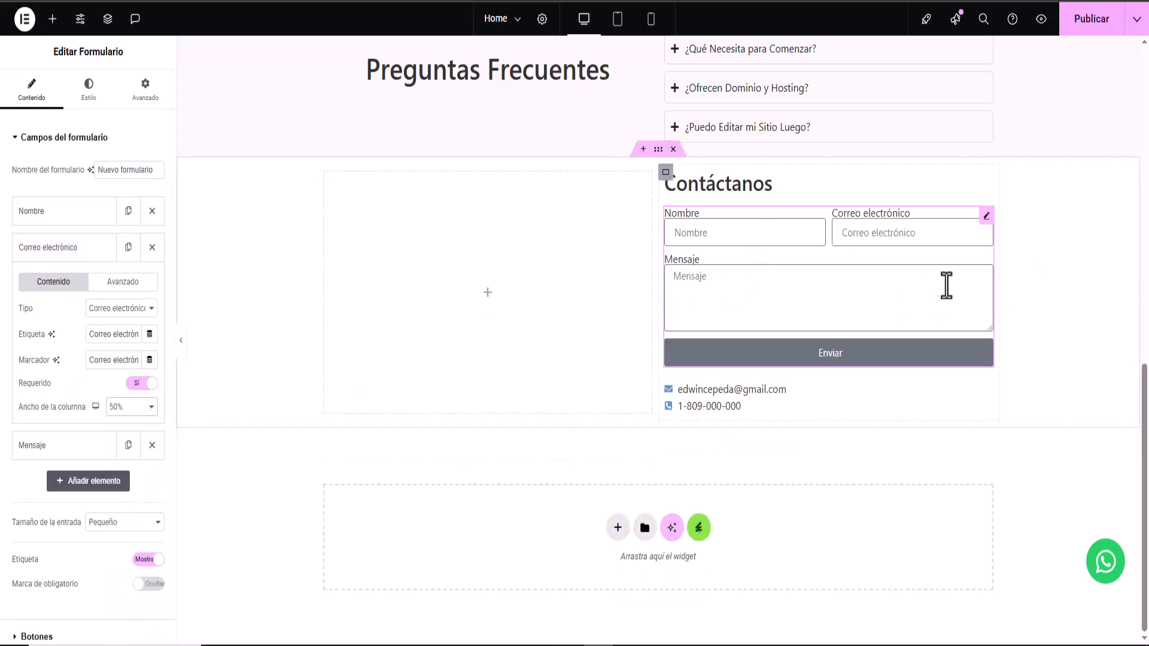
click(57, 216)
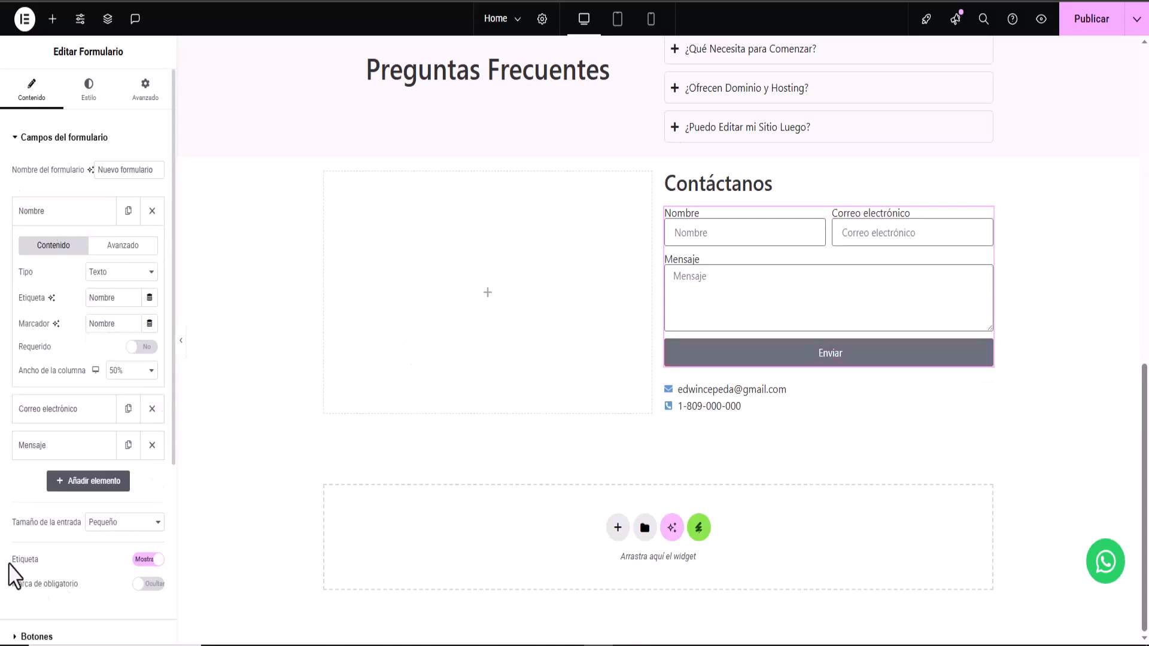
click(53, 219)
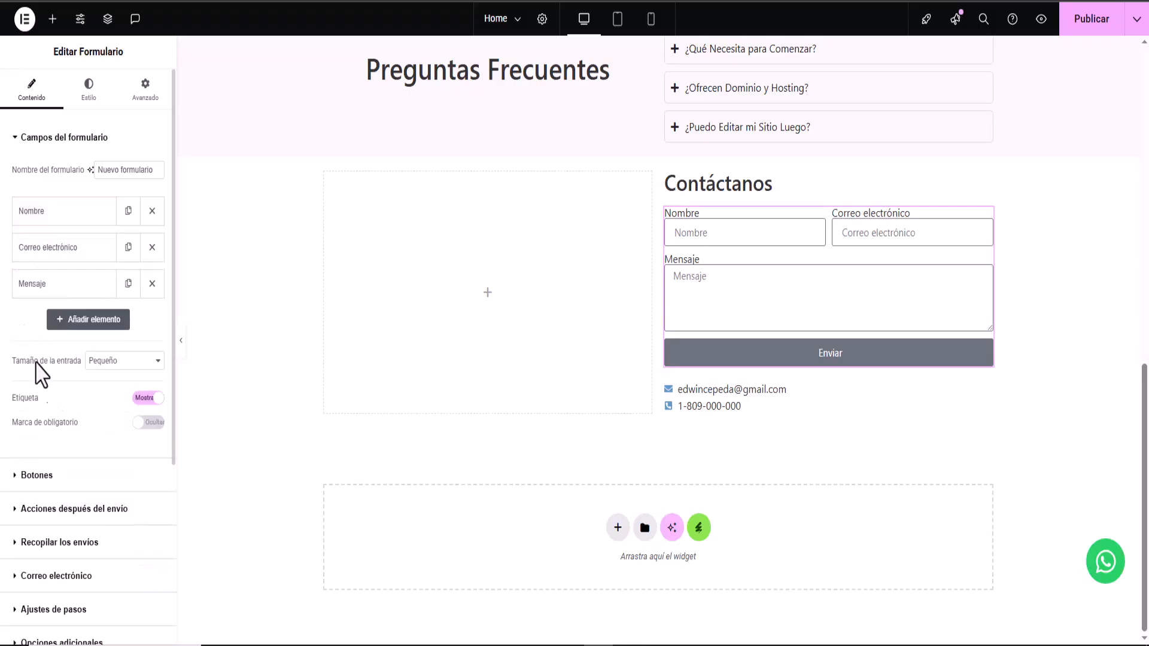
- Set the Enviar button's column width to 25%
scroll(59, 467, down, 2)
click(36, 406)
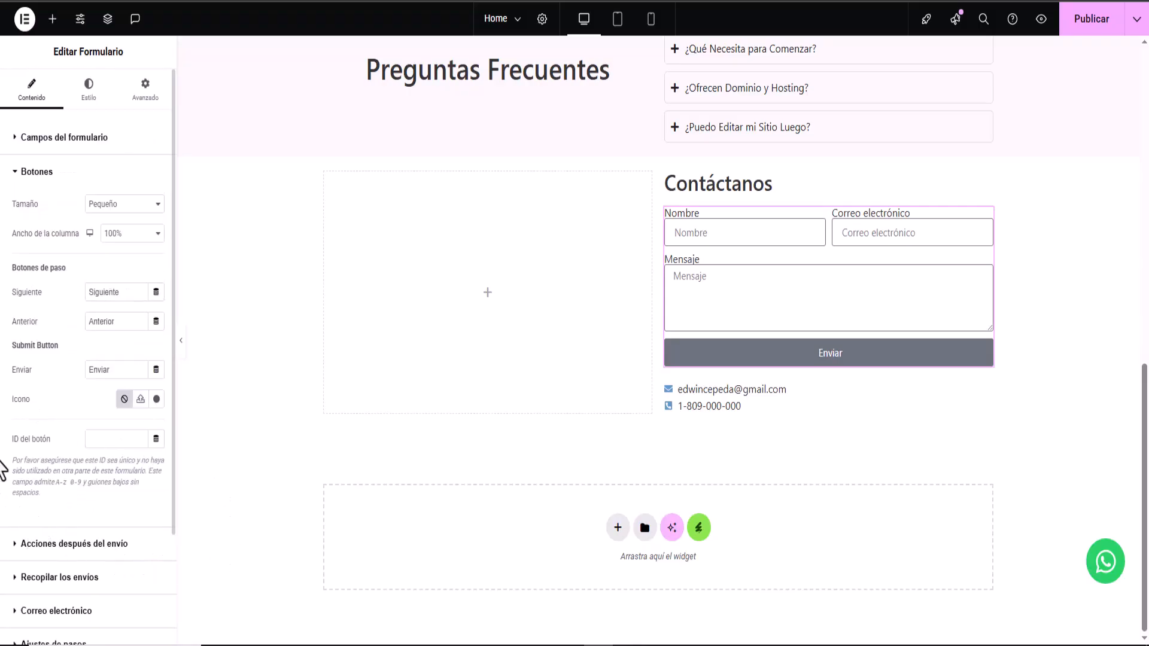
click(125, 235)
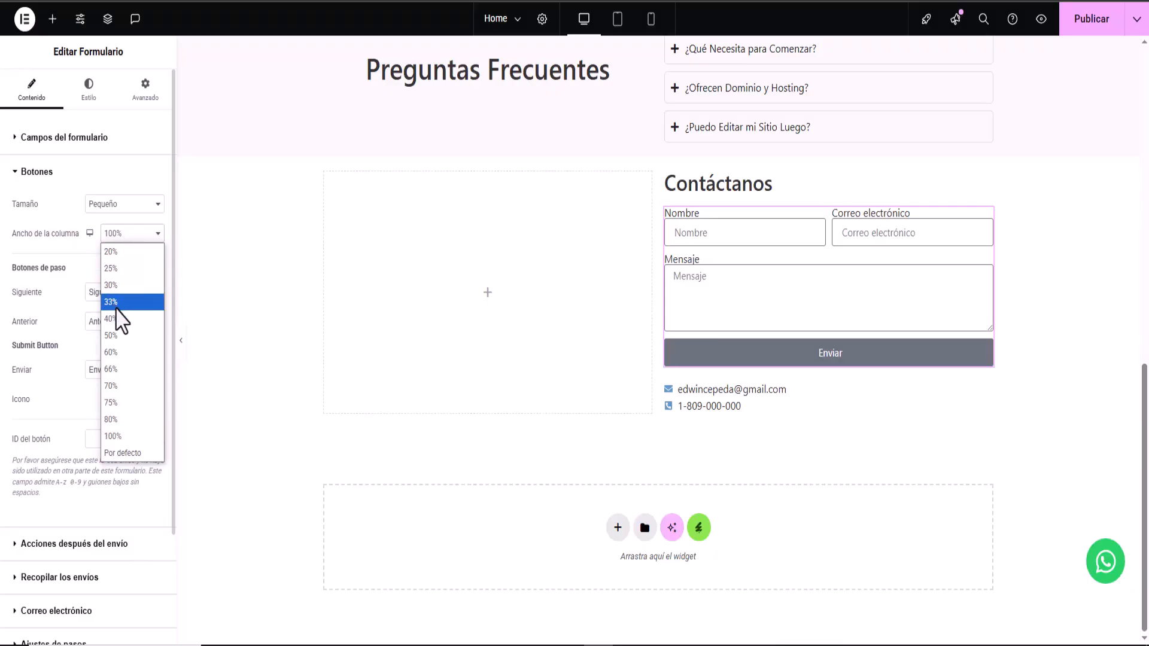
click(118, 278)
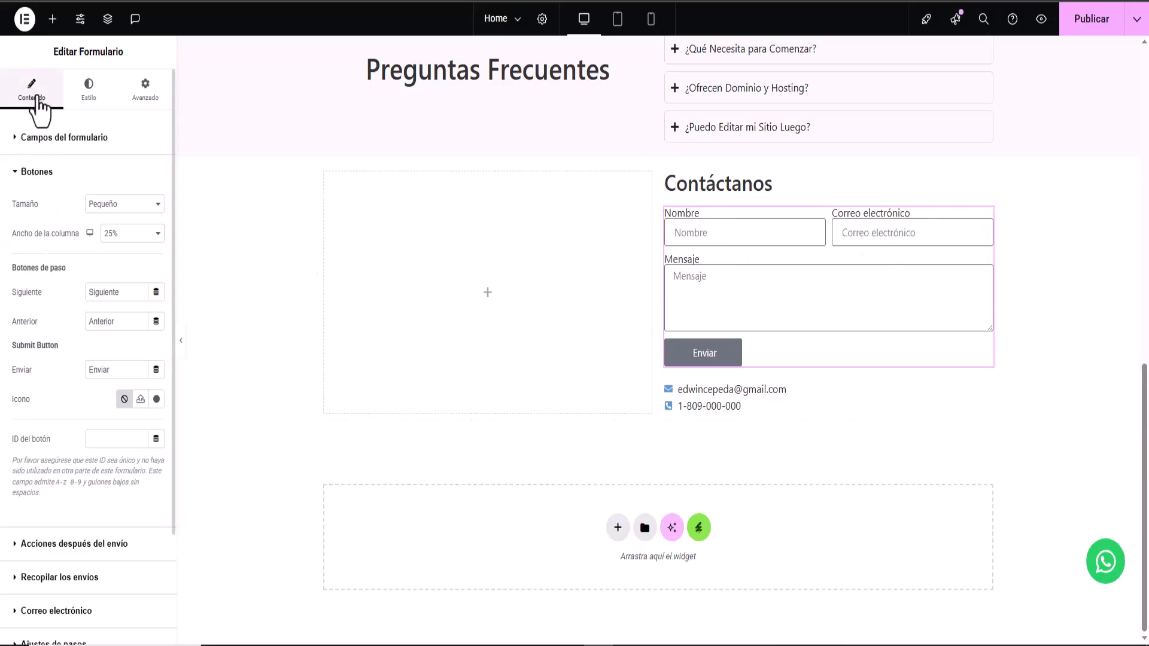
- Clear the Nombre field's label
click(21, 148)
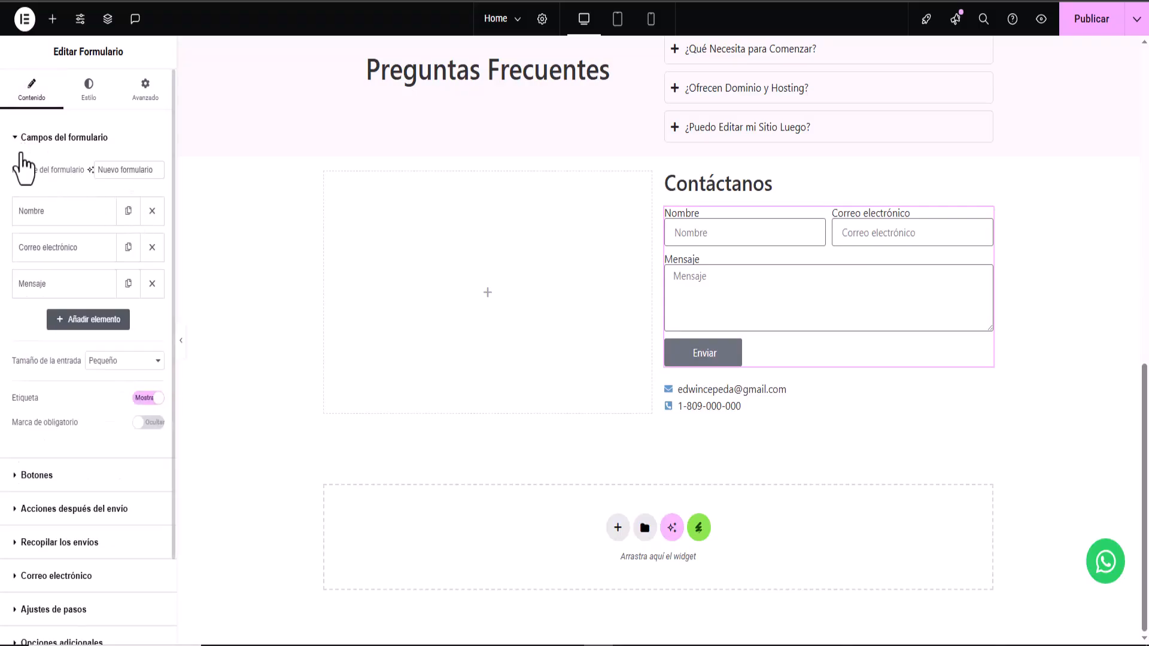
click(69, 218)
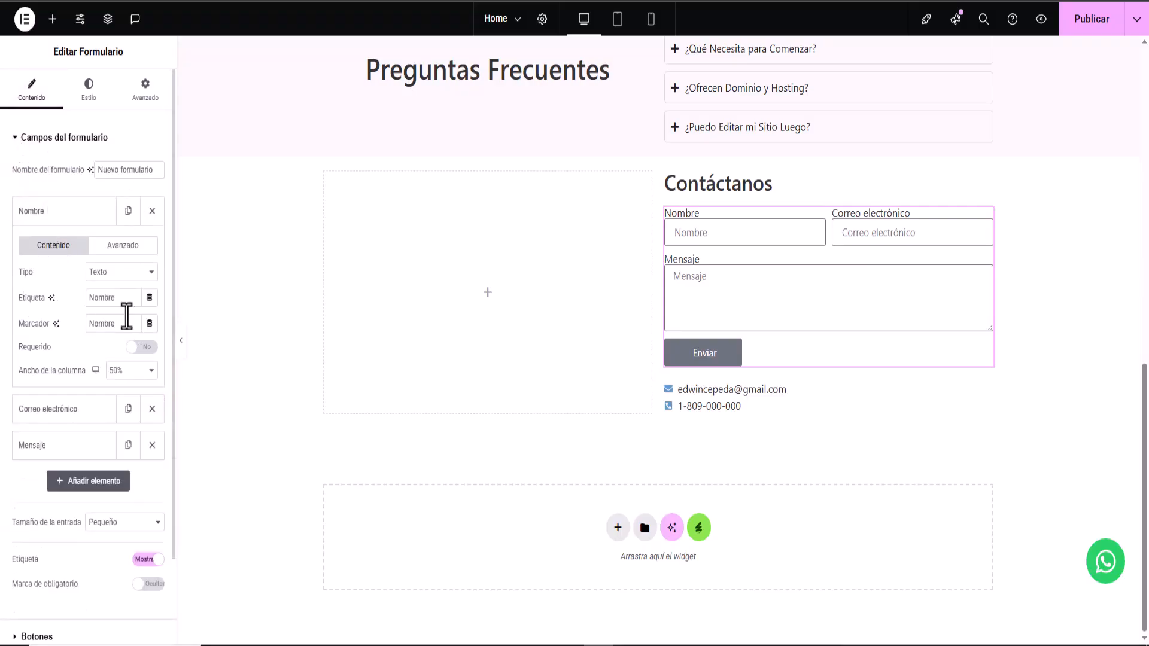
drag(130, 302, 39, 287)
key(BackSpace)
click(55, 216)
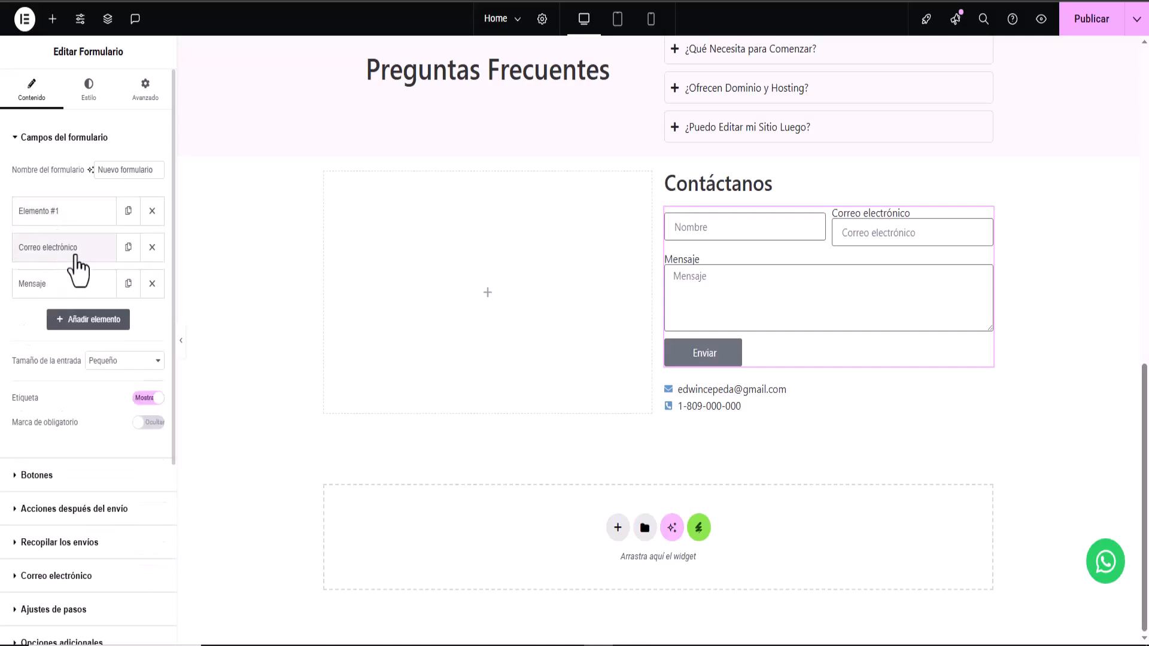
- Clear the Correo electrónico and Mensaje field labels
click(76, 250)
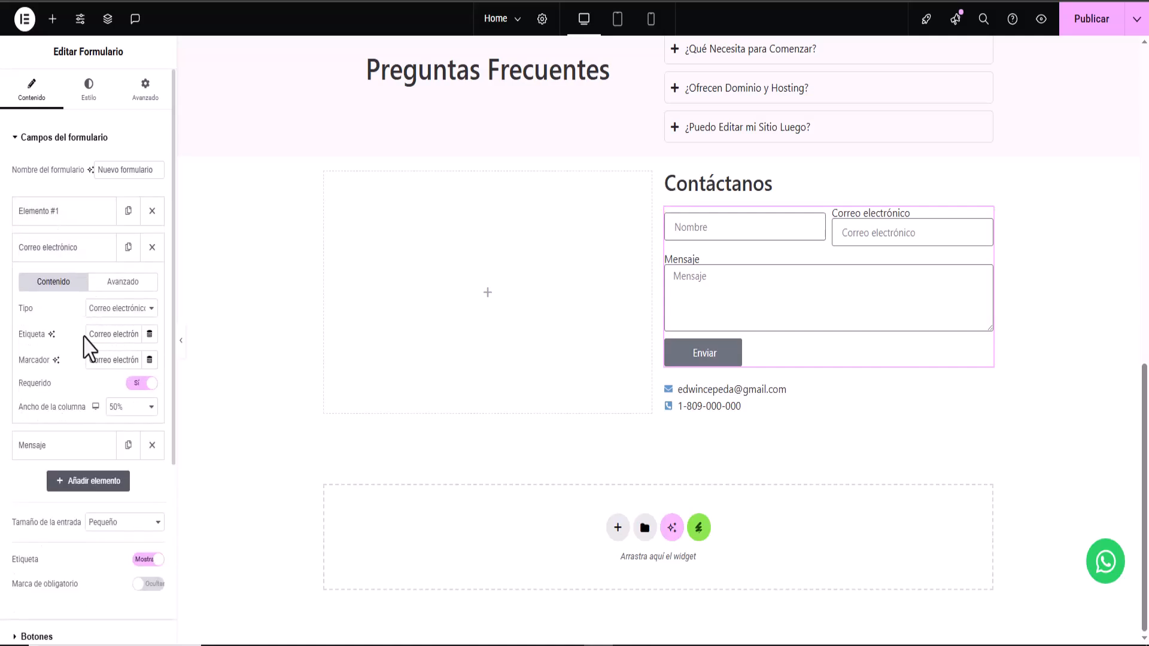
drag(86, 334, 159, 330)
key(BackSpace)
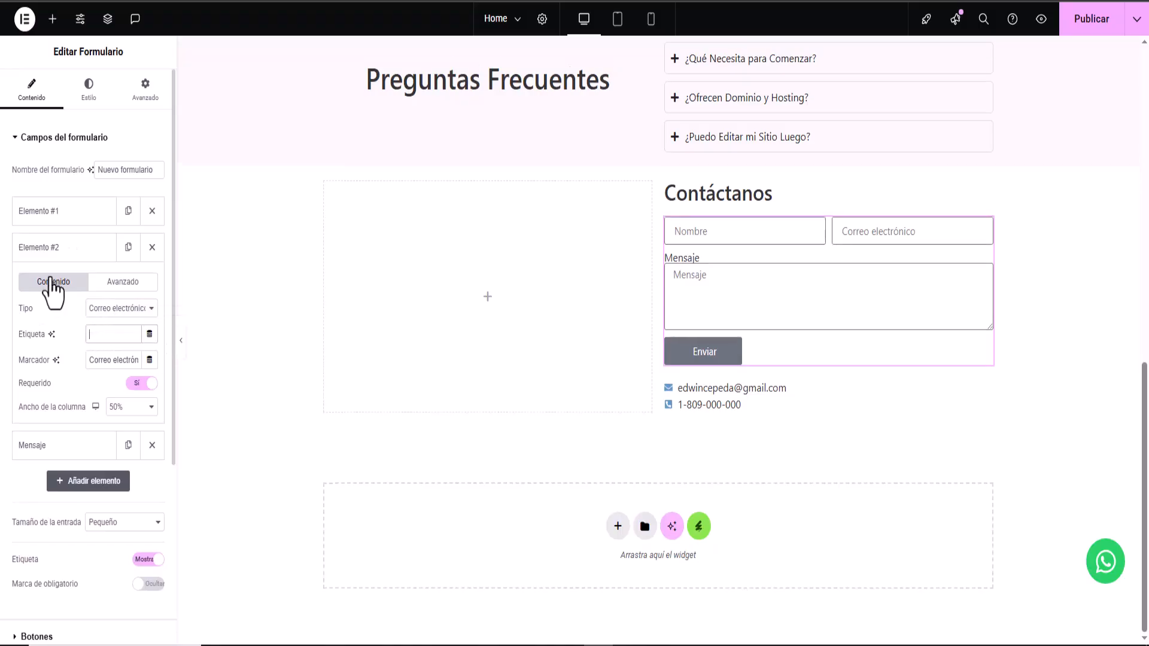
click(58, 254)
click(71, 285)
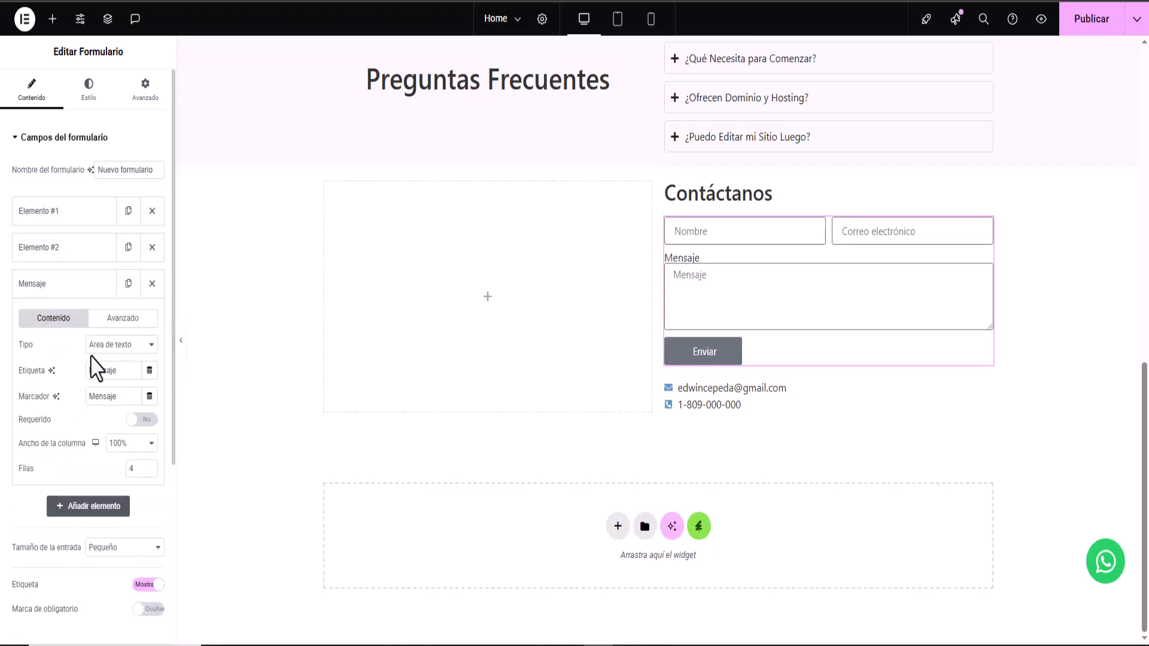
drag(89, 371, 121, 371)
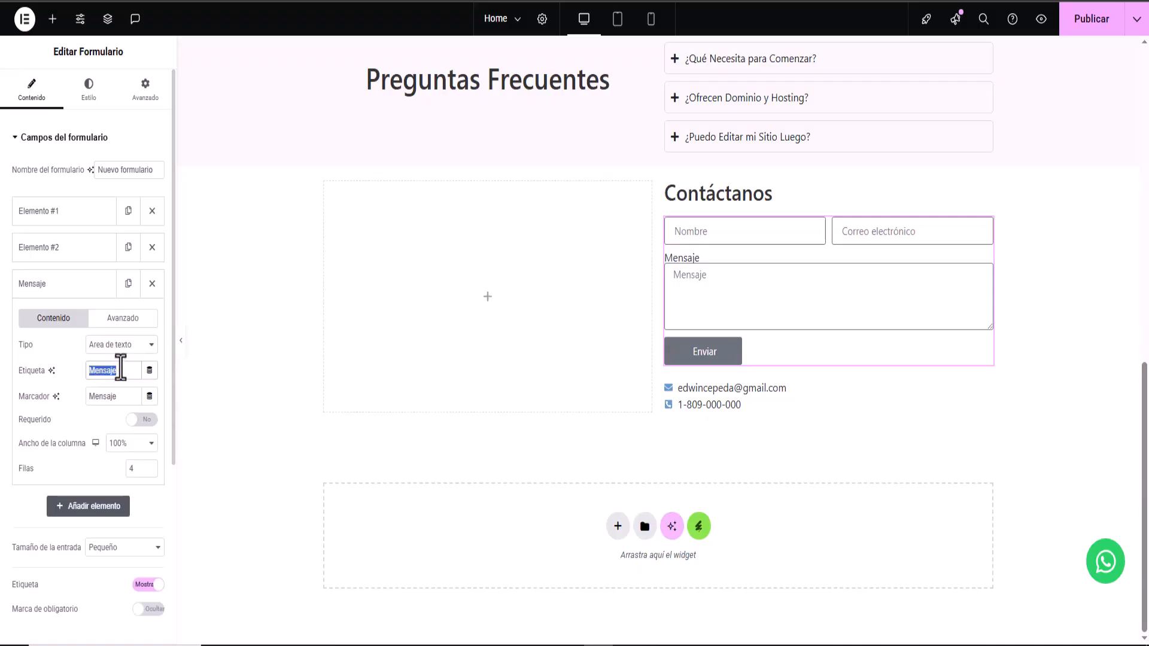
key(BackSpace)
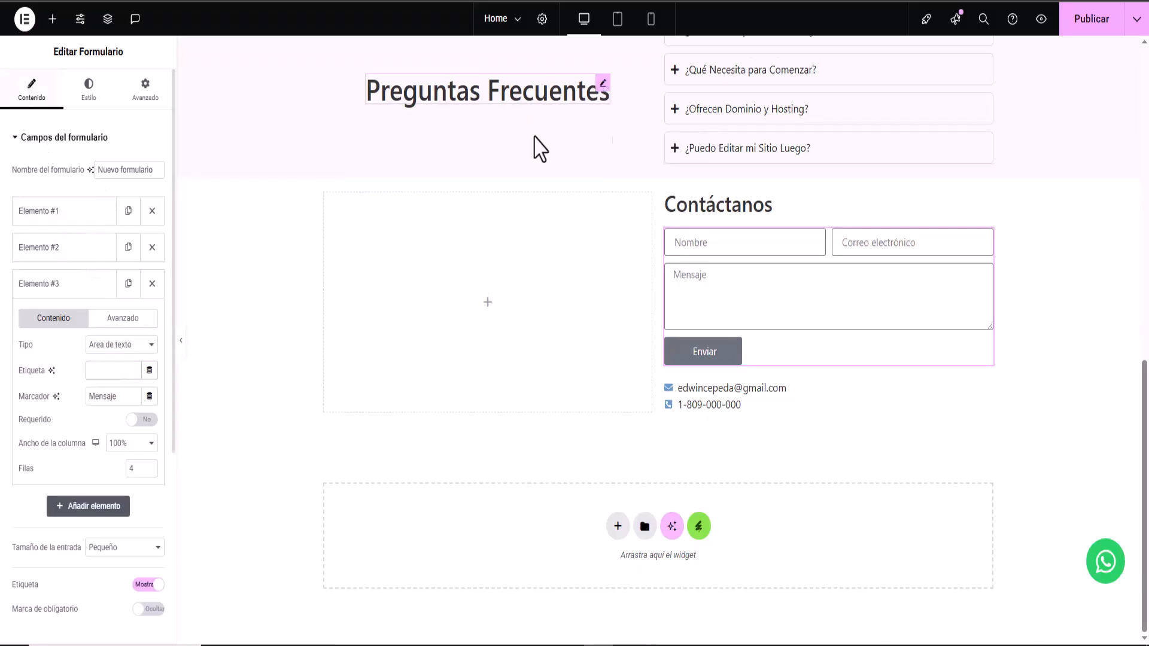
click(95, 93)
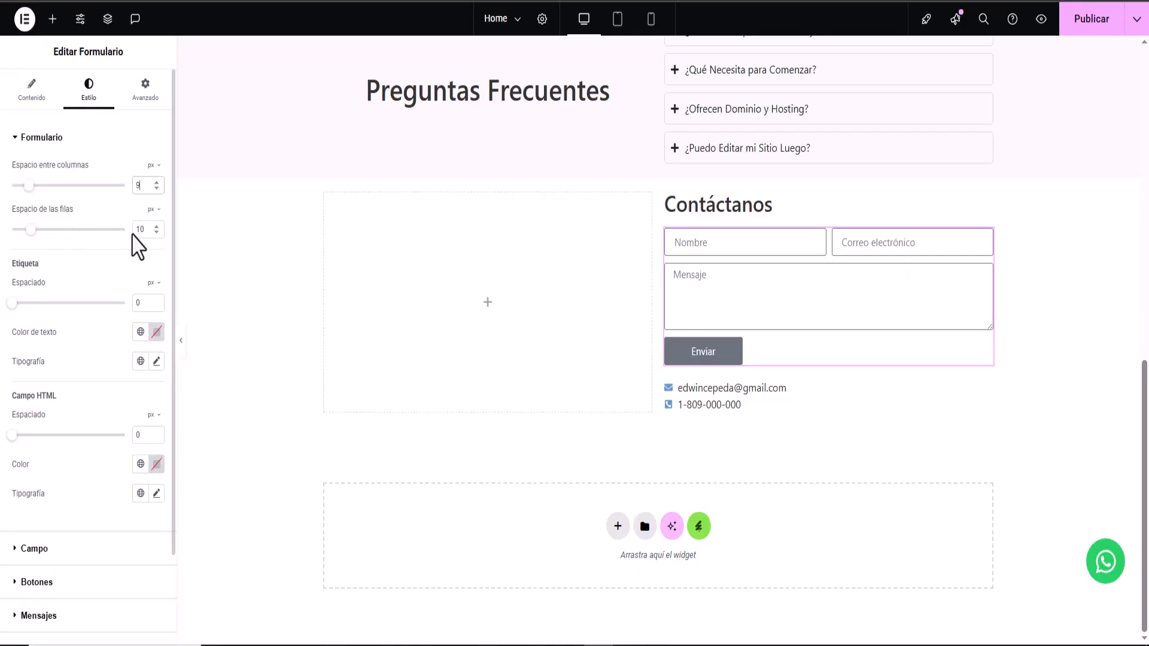
- Space the form fields 9 px between columns and 13 px between rows, with 1 px field borders
click(156, 228)
click(157, 227)
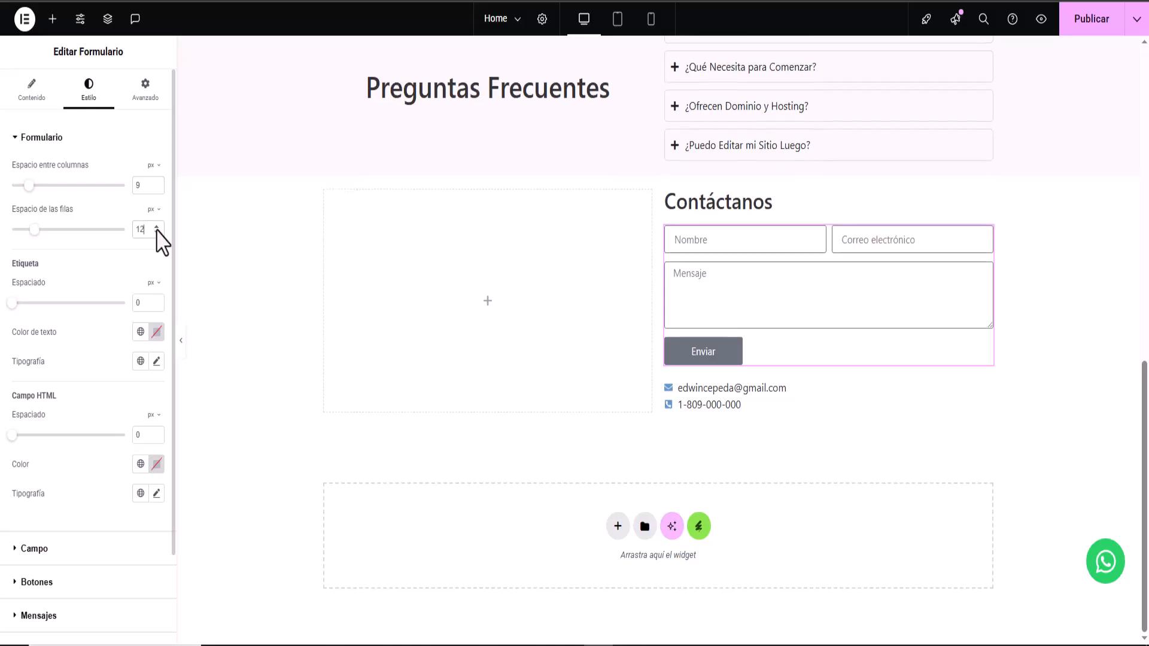
click(156, 227)
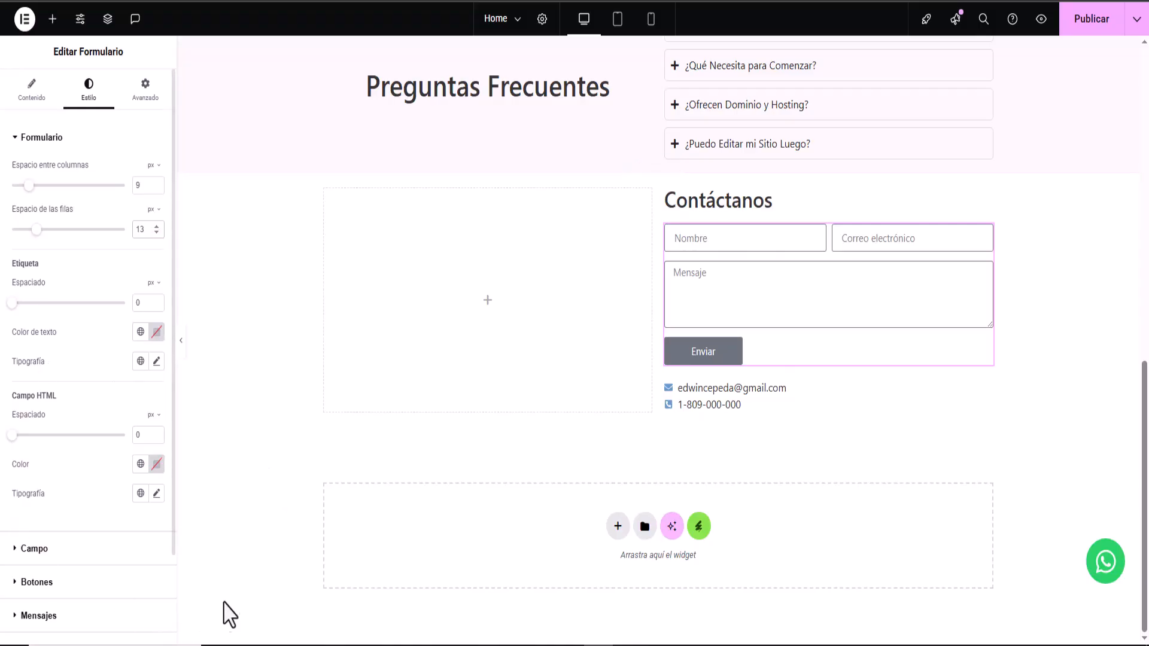
click(32, 550)
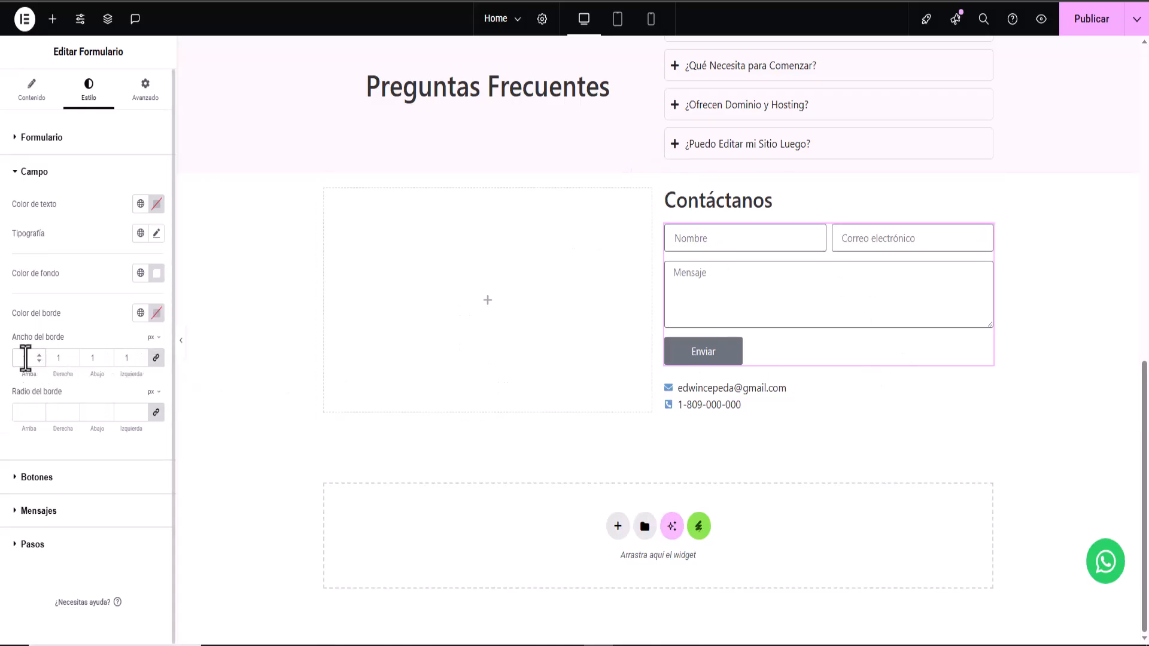
click(684, 358)
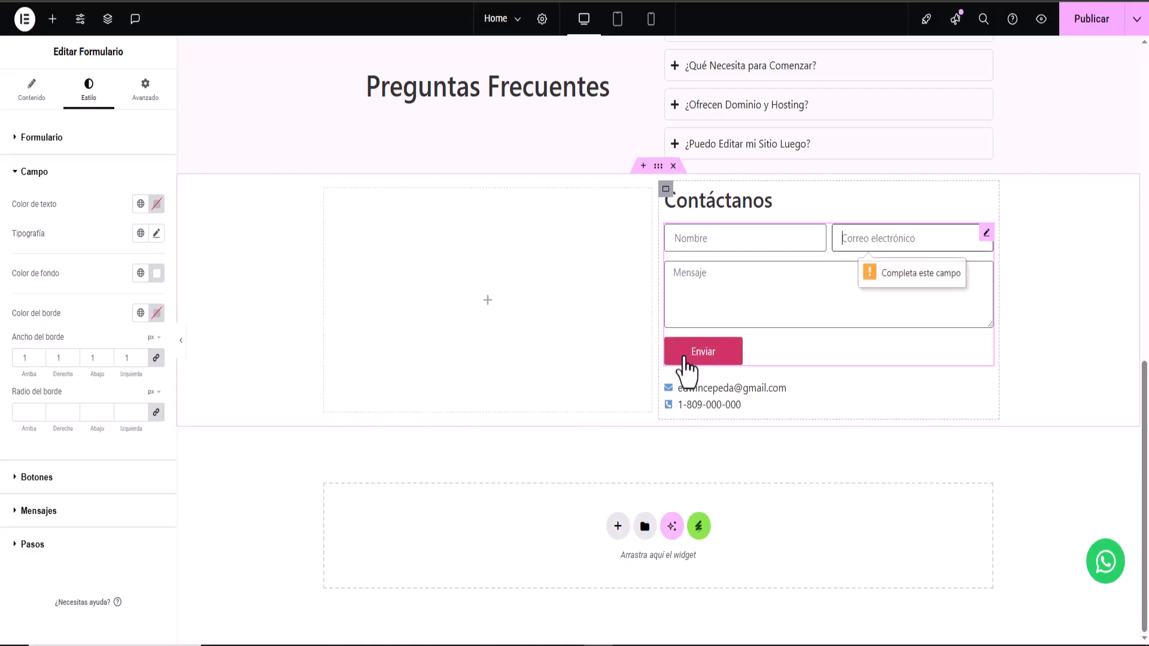
- Give the form buttons a muted blue text colour and a teal #1E7E99 normal background
click(37, 477)
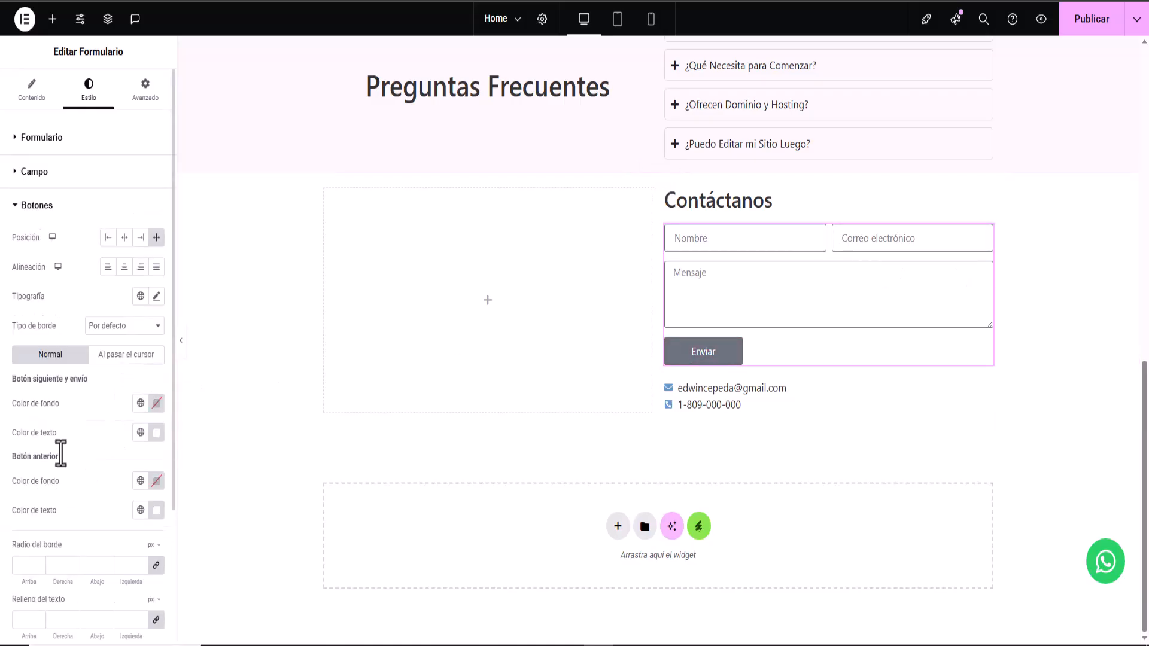
click(629, 645)
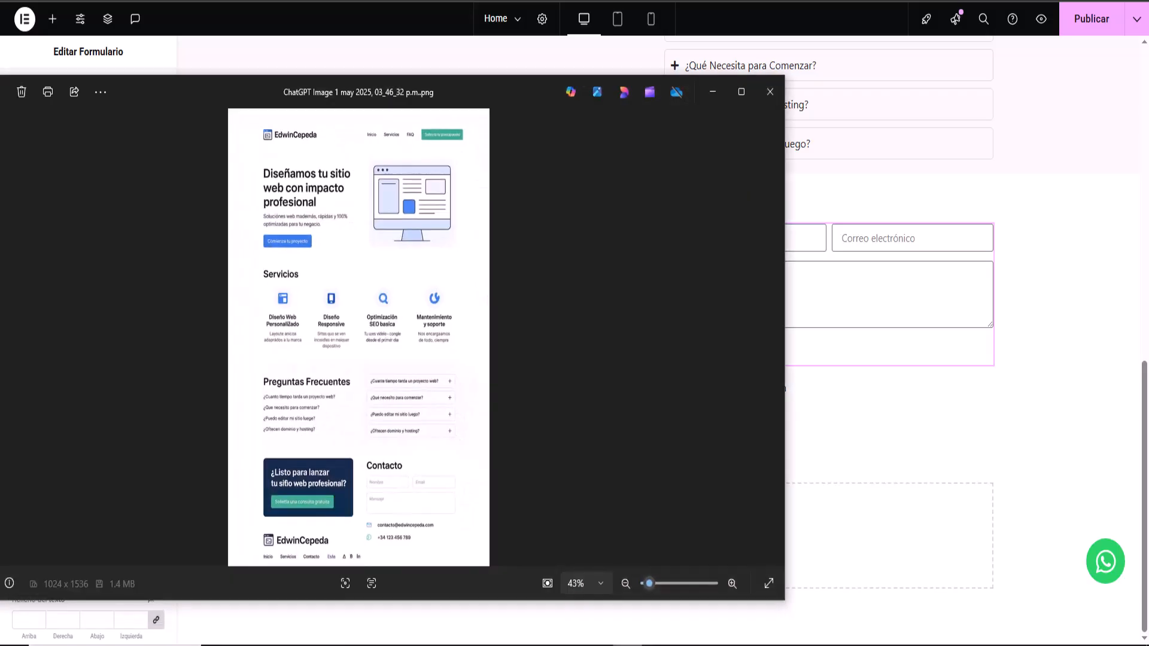
click(629, 645)
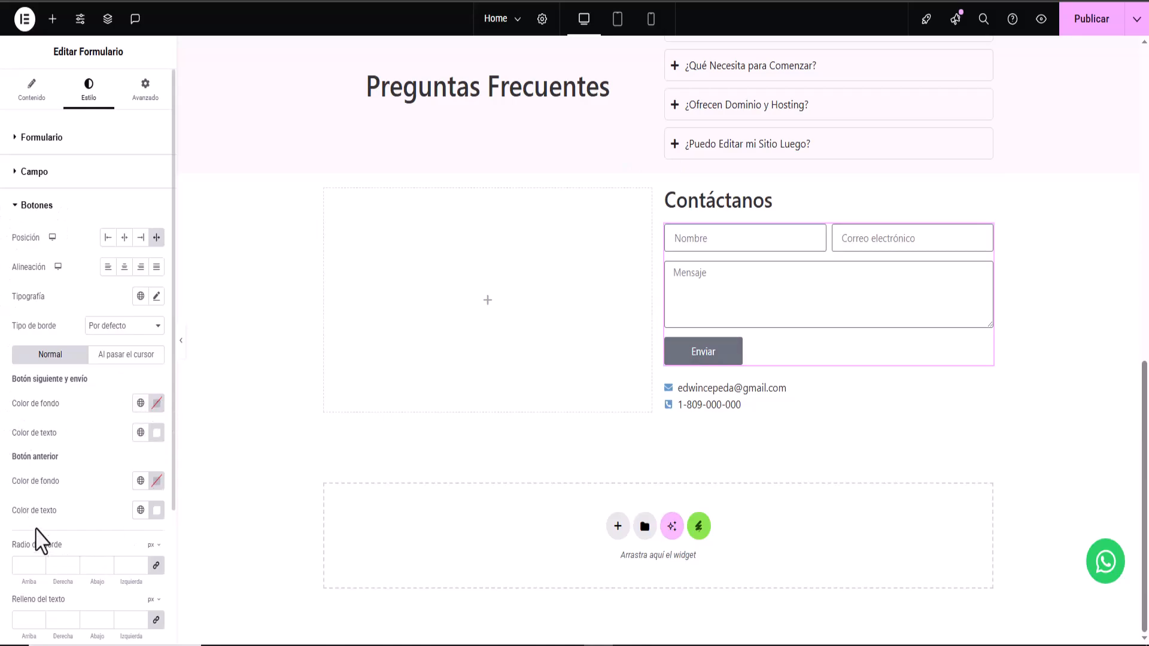
click(156, 510)
drag(88, 446, 164, 445)
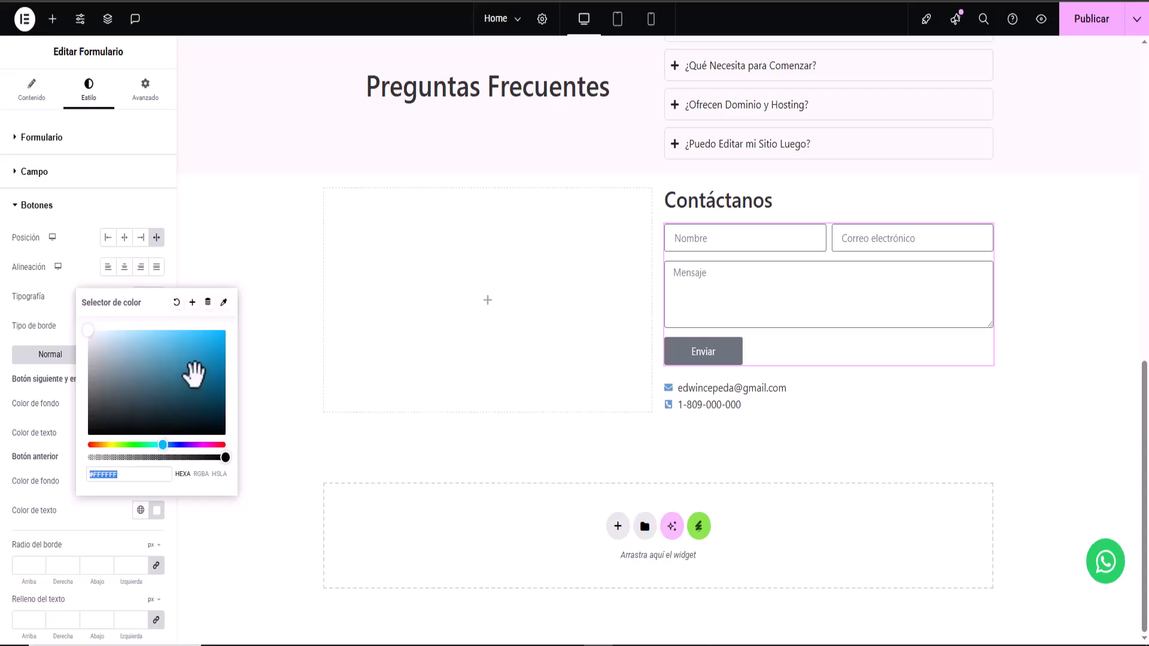
click(171, 375)
click(36, 308)
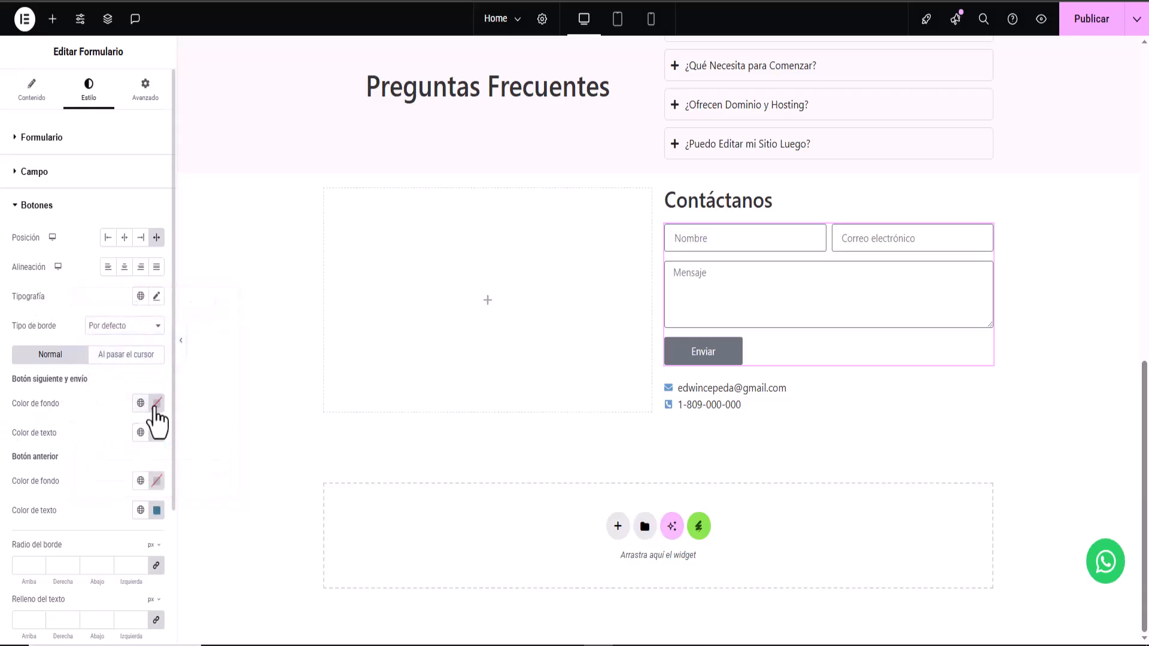
click(158, 404)
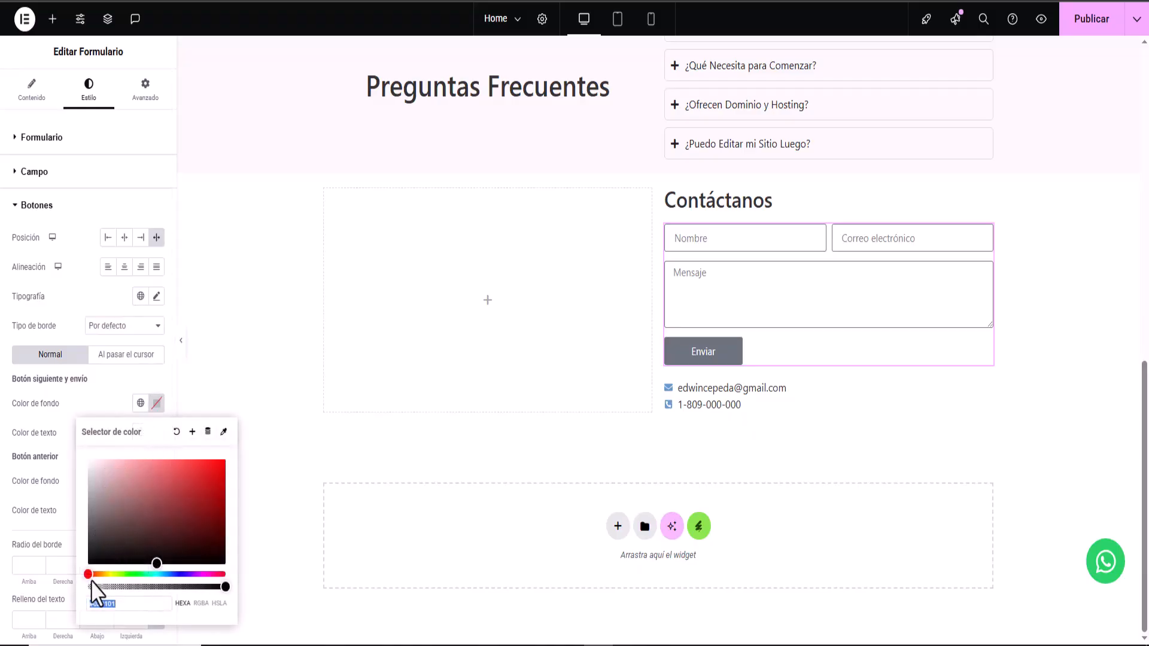
mouse_move(92, 575)
mouse_down()
mouse_move(163, 576)
mouse_move(203, 510)
mouse_up()
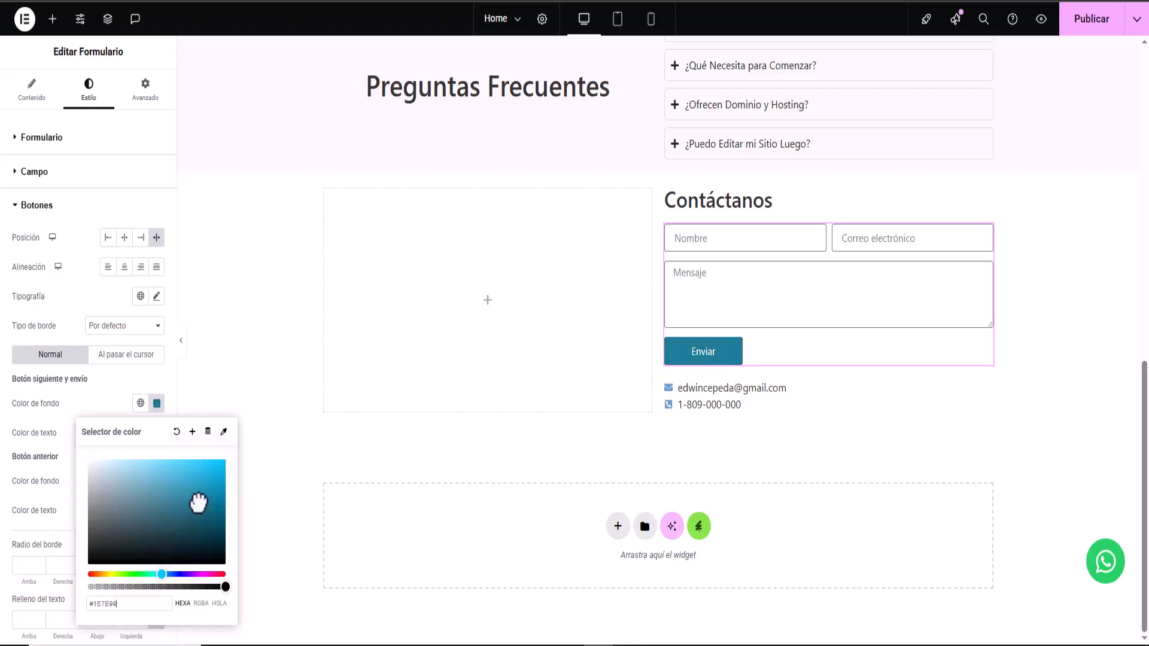
- Set the Enviar button's hover background to red-orange #FF3A02 and publish the page
click(103, 357)
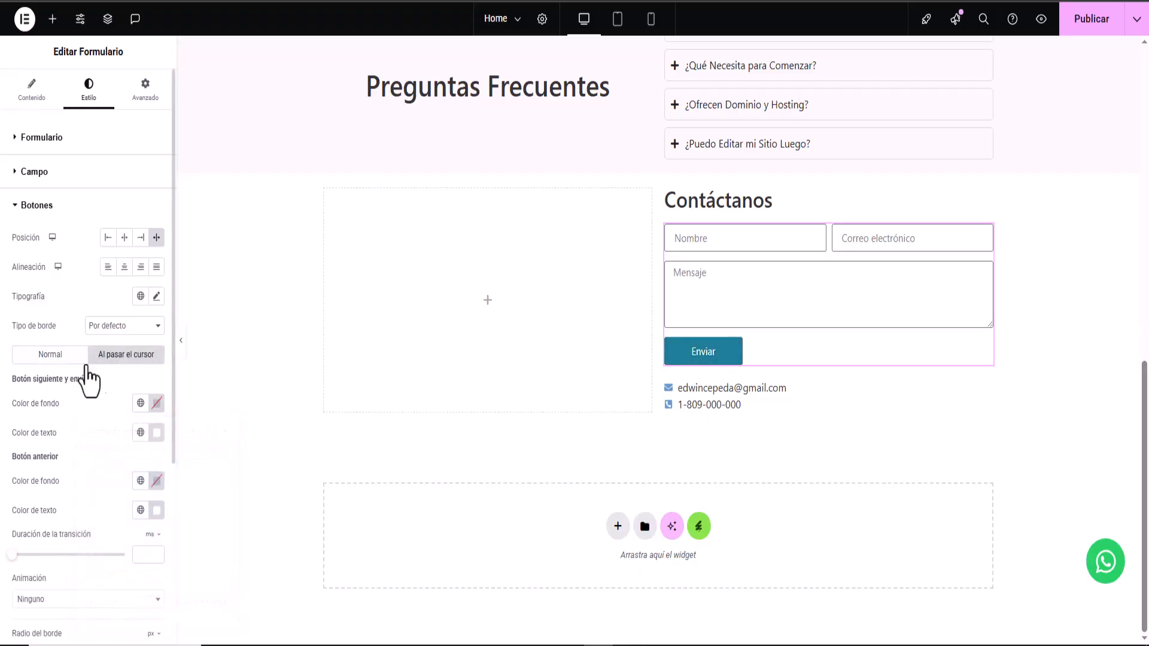
click(158, 404)
click(90, 574)
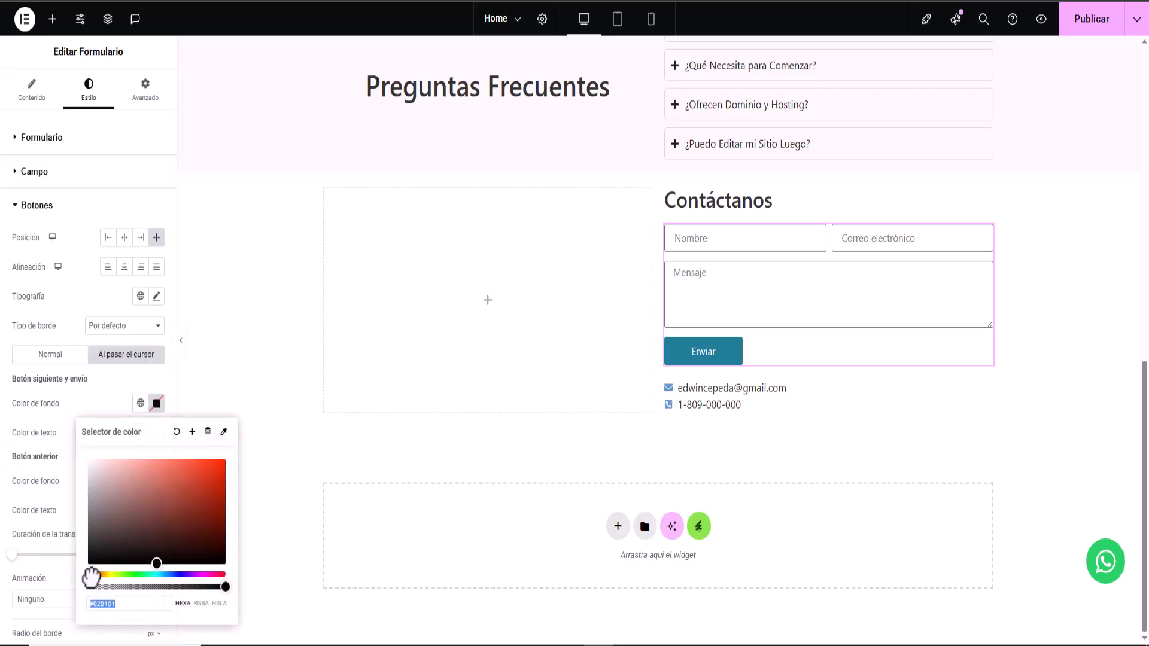
drag(165, 559, 224, 460)
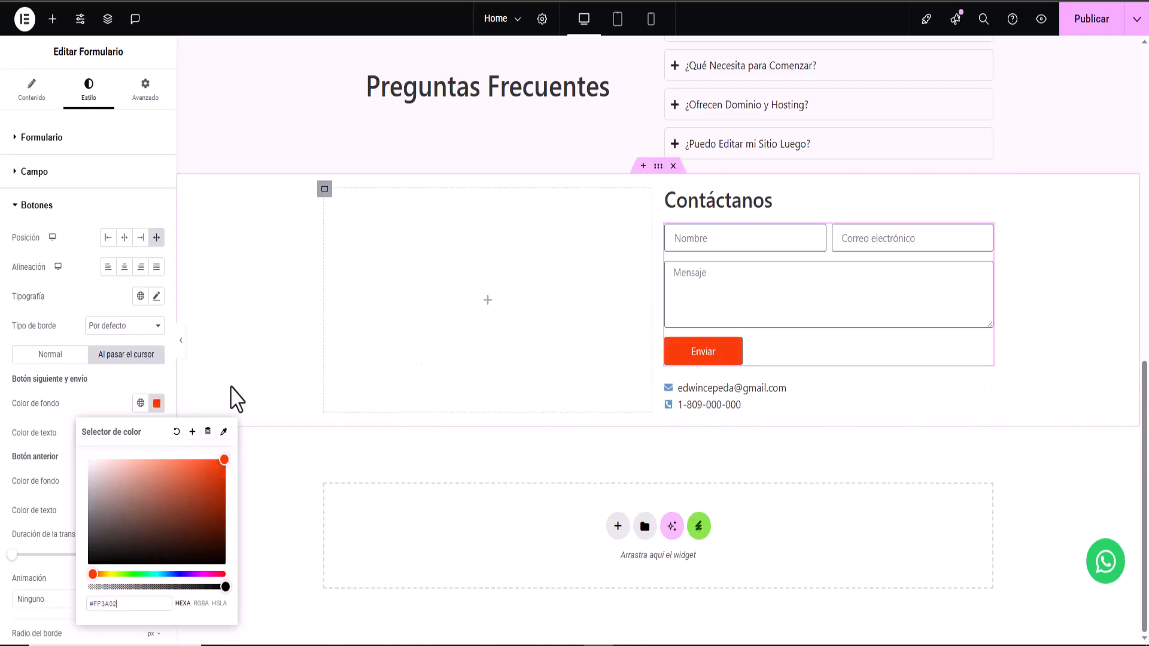
click(103, 405)
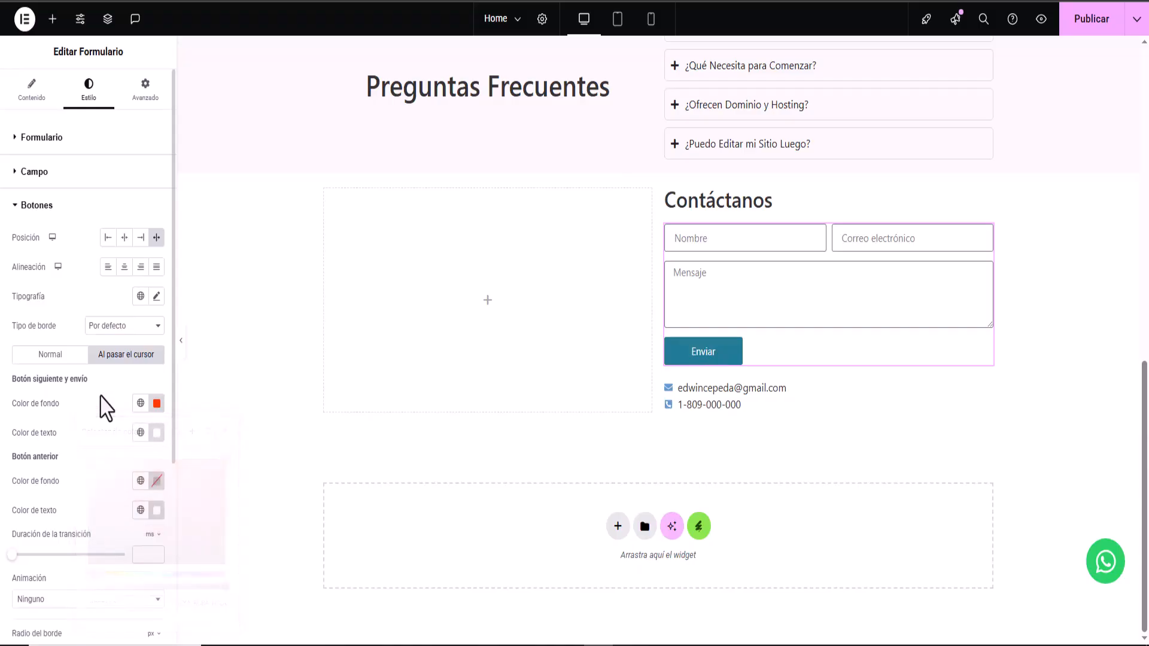
click(1079, 24)
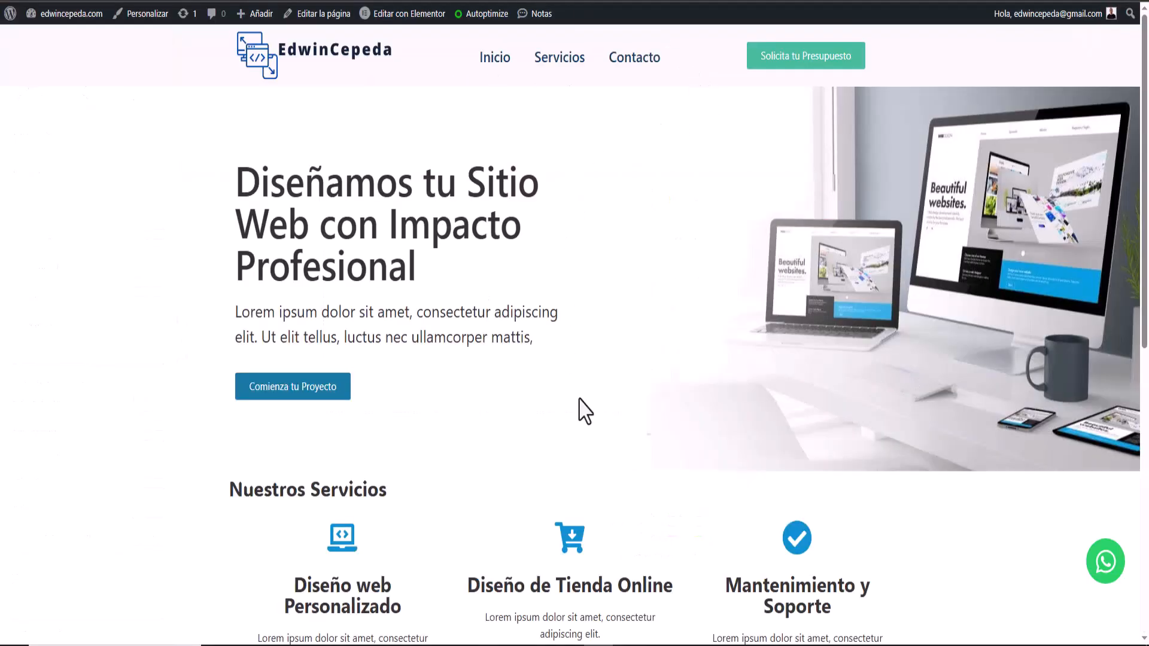
- Give the empty container beside the form a dark blue #0C2F68 background
scroll(615, 473, down, 9)
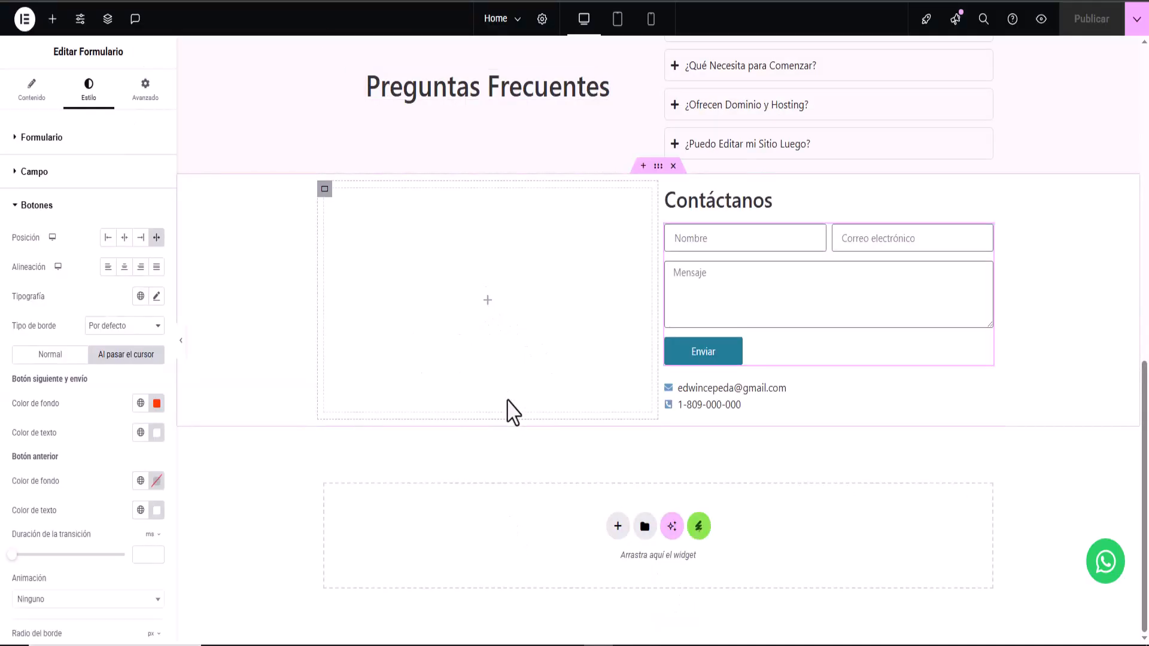
click(324, 190)
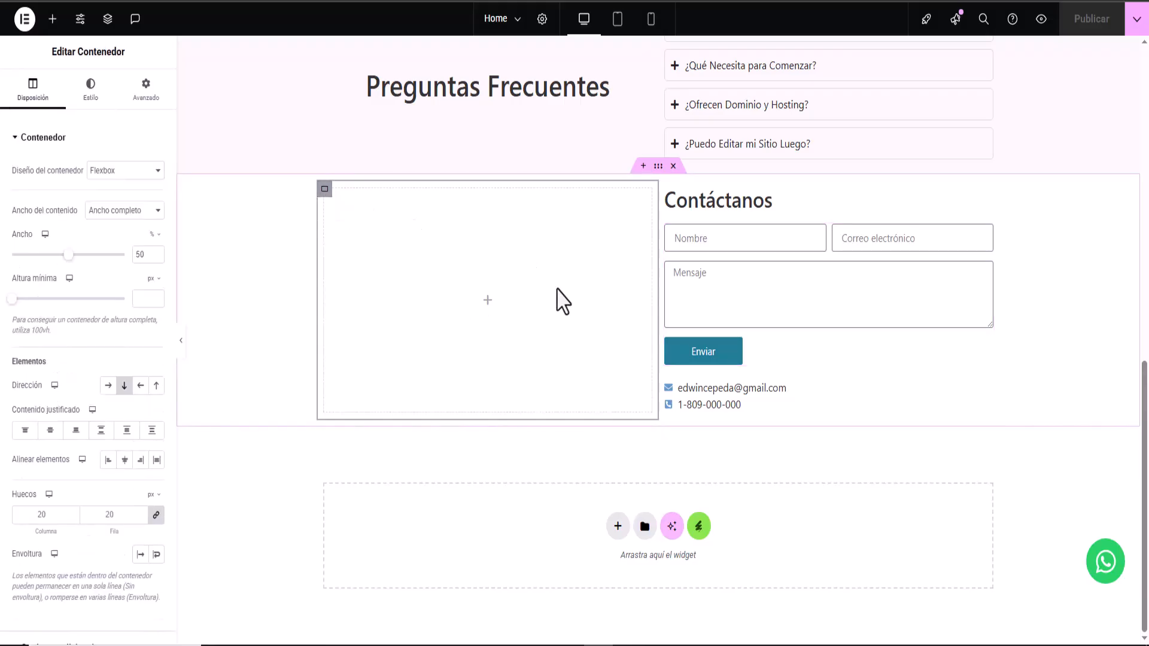
click(90, 99)
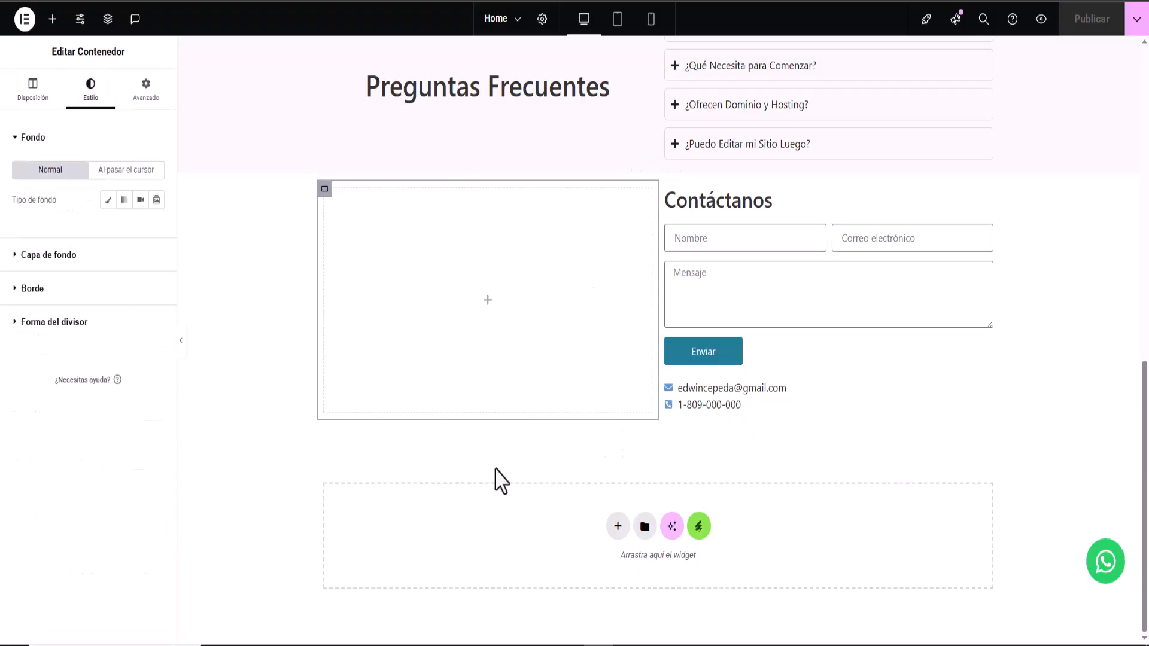
click(107, 202)
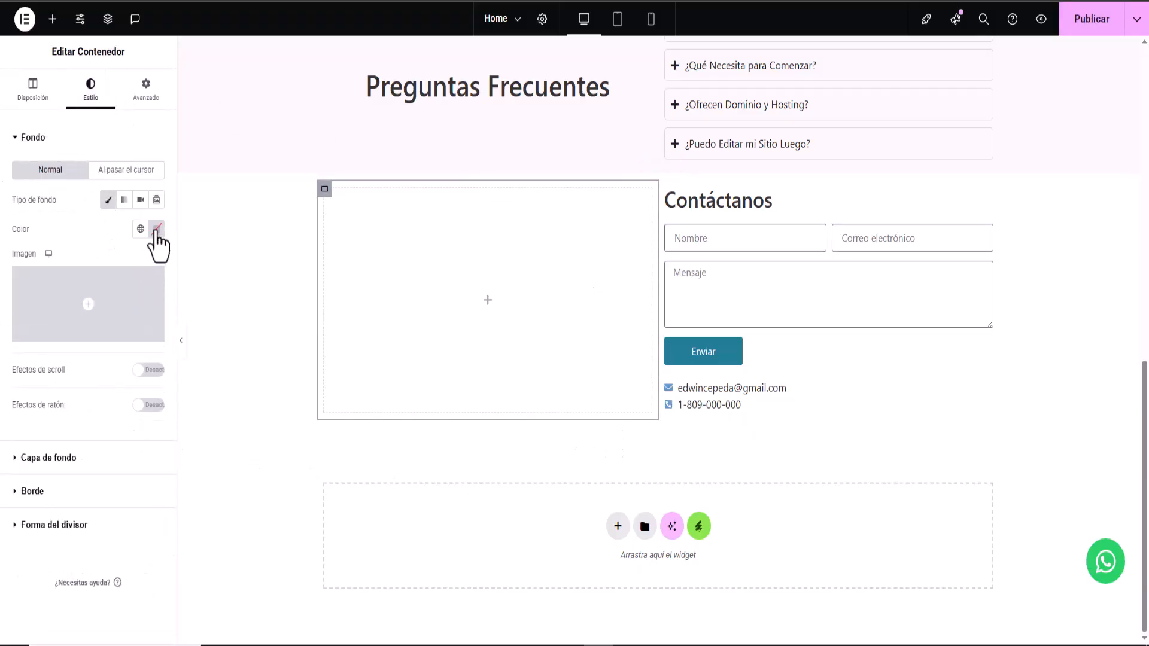
click(156, 230)
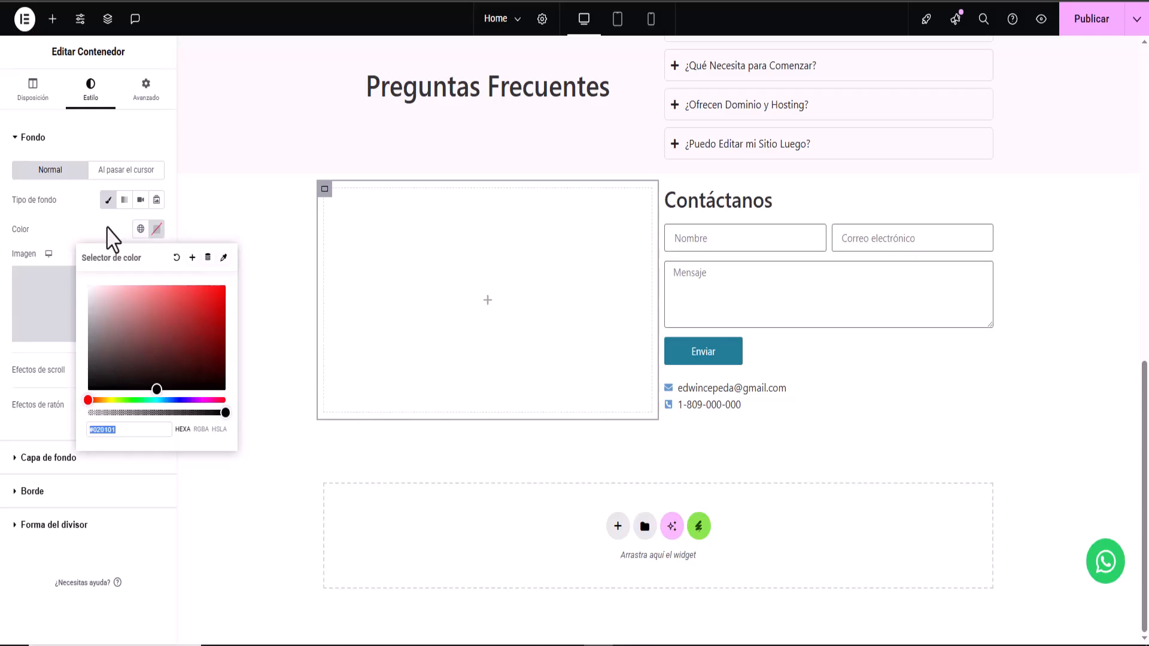
right_click(133, 430)
click(240, 196)
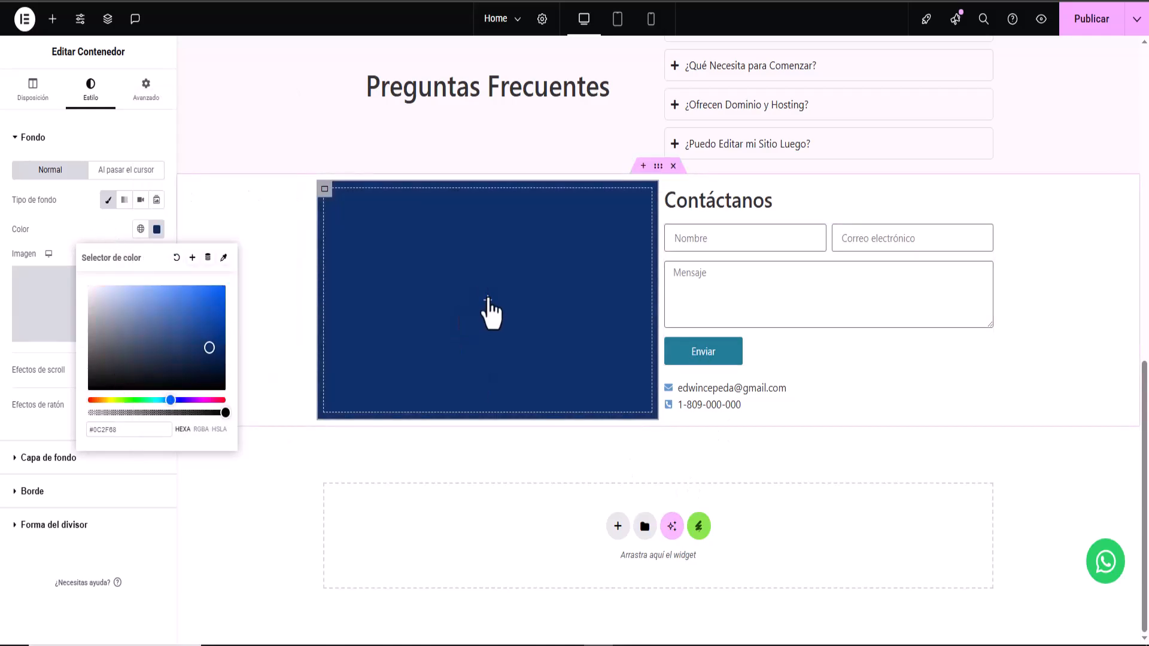
- Add a heading and a button below it inside the dark blue container
click(488, 299)
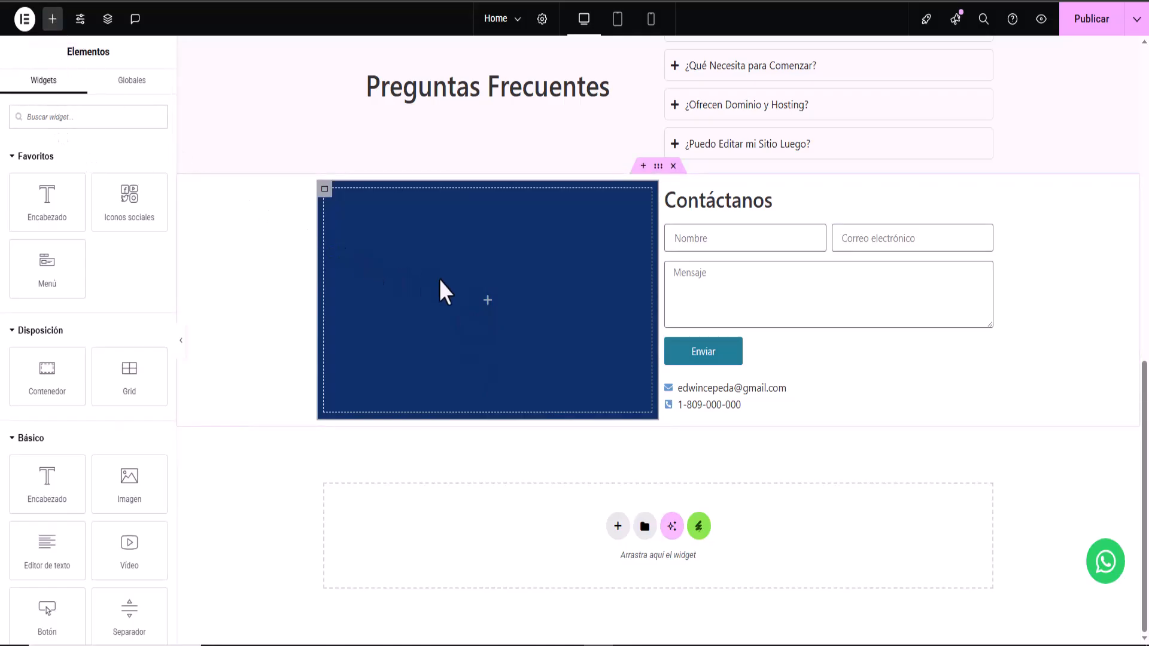
drag(26, 185, 462, 297)
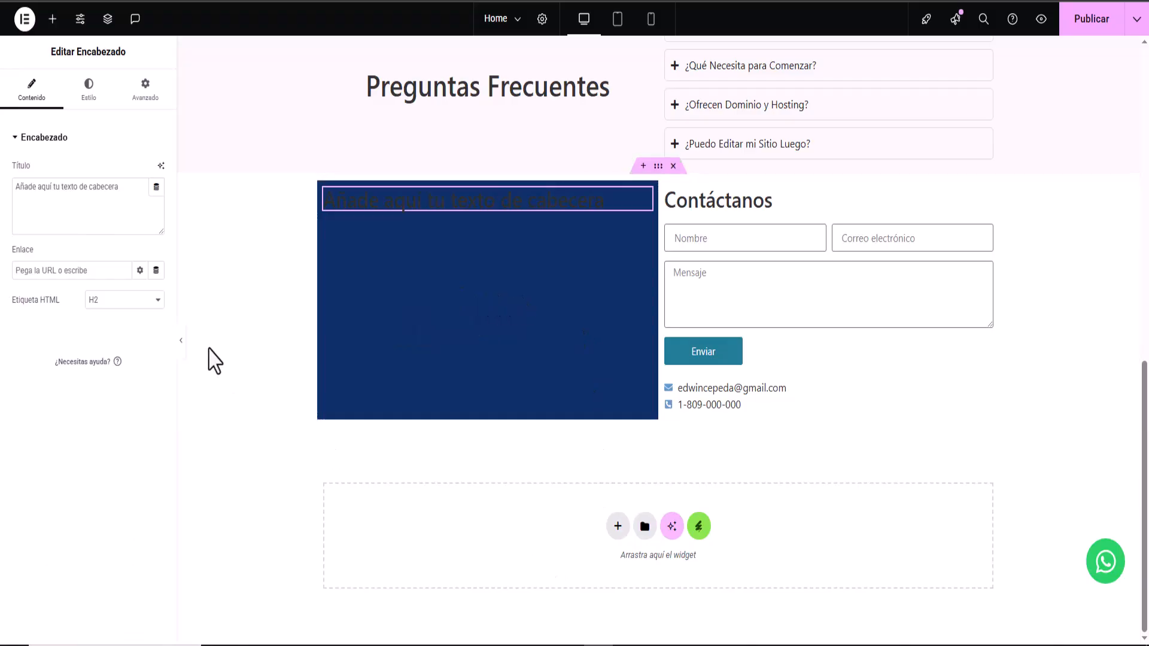
click(52, 21)
drag(43, 610, 455, 200)
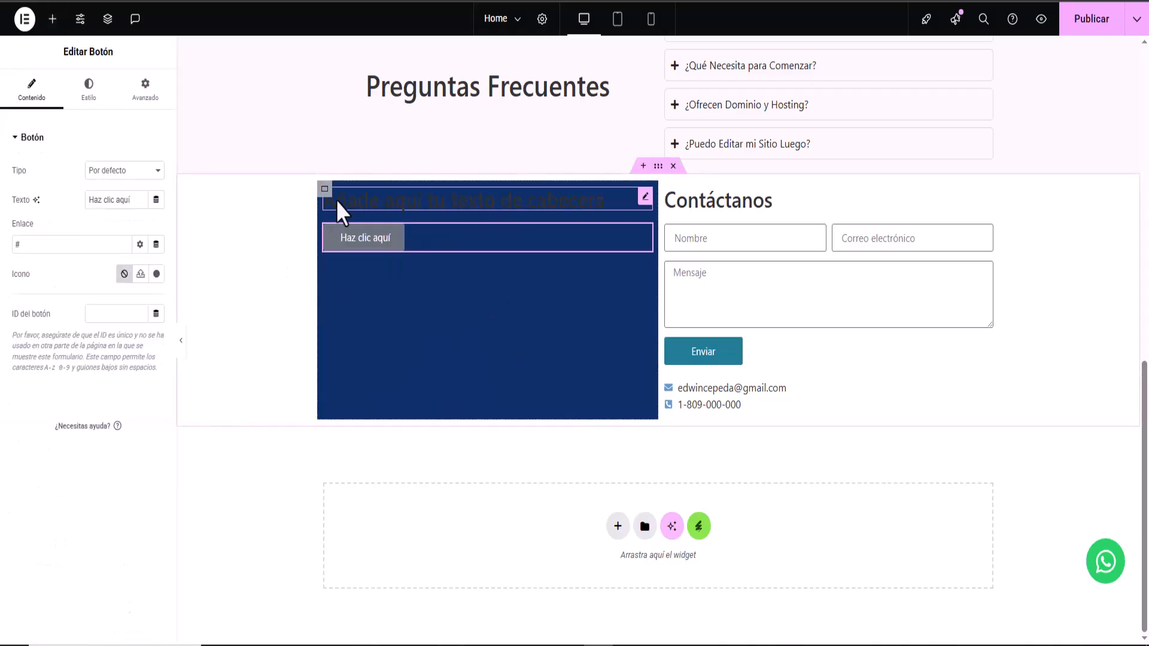
- Set the blue container's Contenido justificado to Centro to centre its content vertically
click(325, 190)
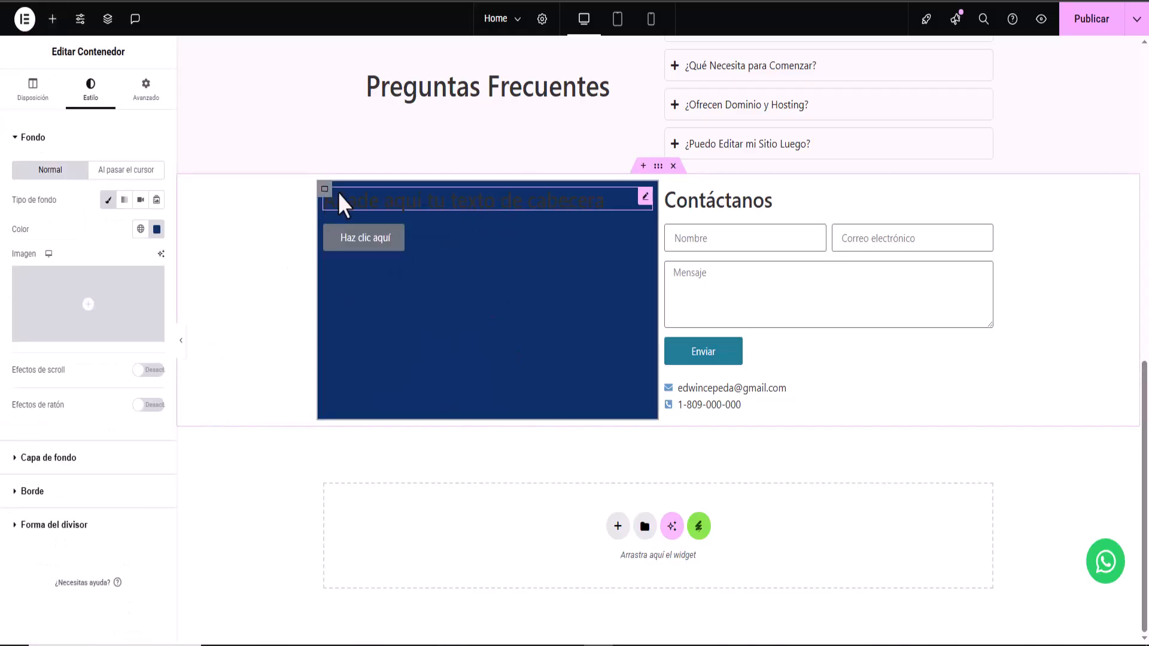
click(33, 89)
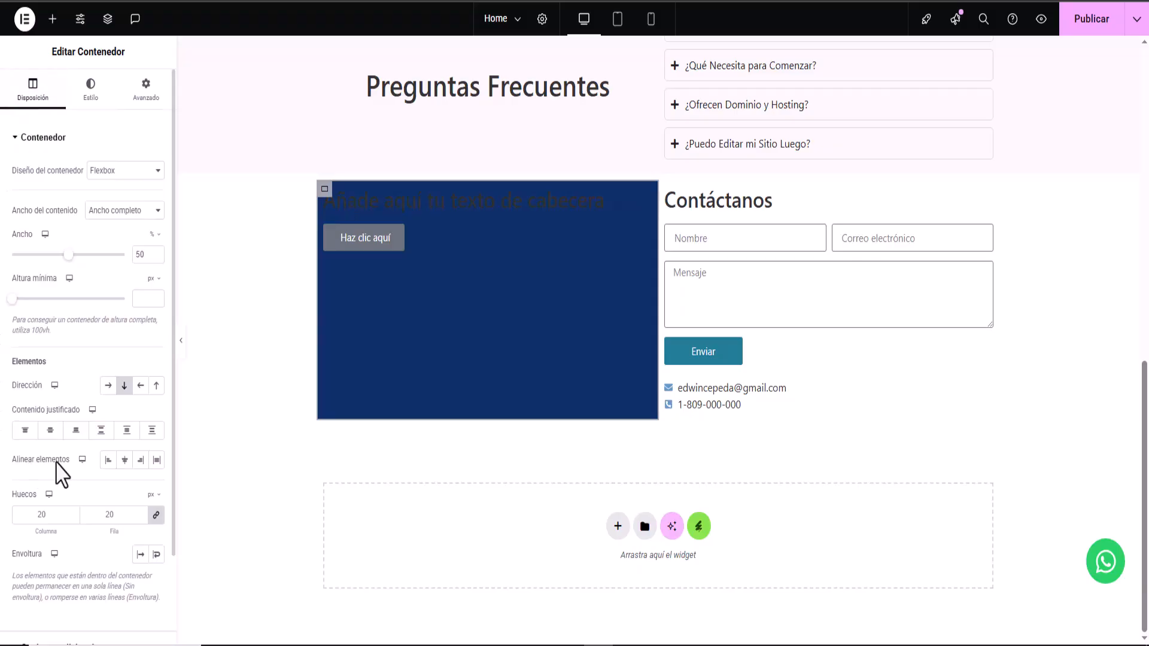
click(51, 432)
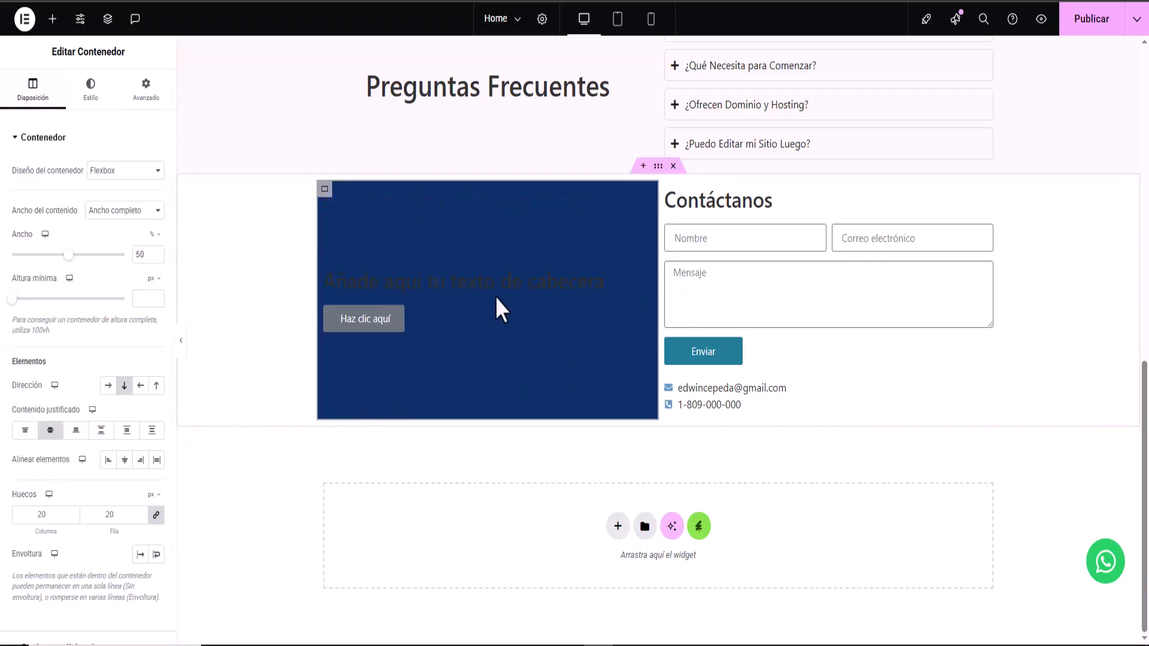
click(518, 287)
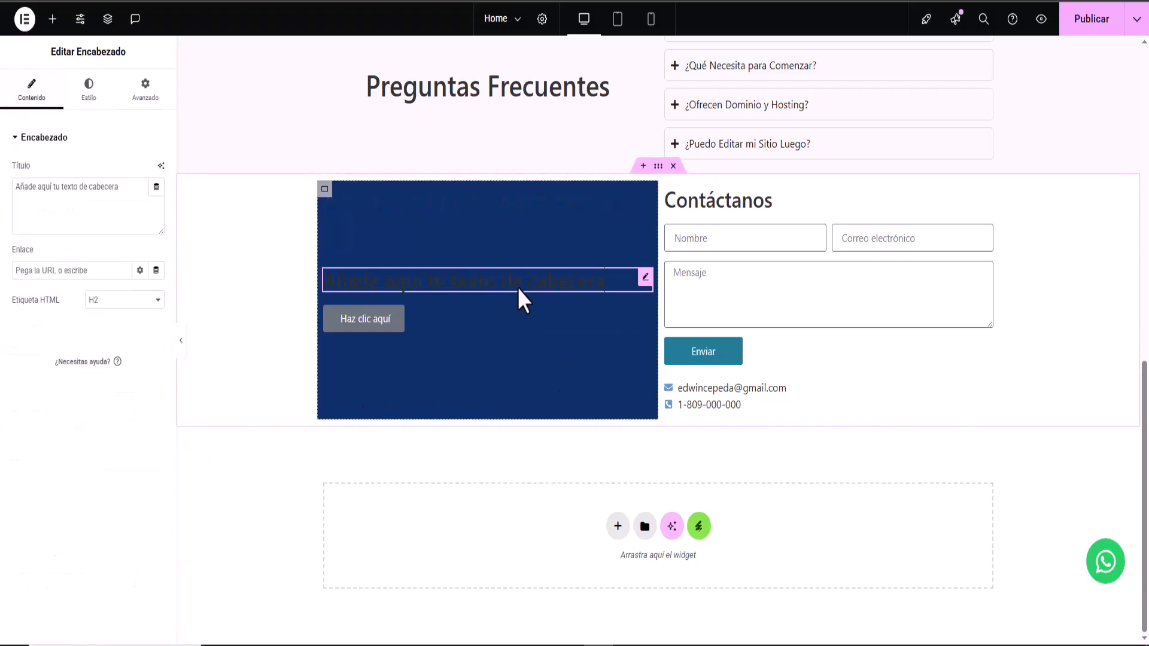
- Replace the heading text with '¿Listo para Lanzar tu Sitio Web Profesional?'
triple_click(128, 196)
right_click(29, 186)
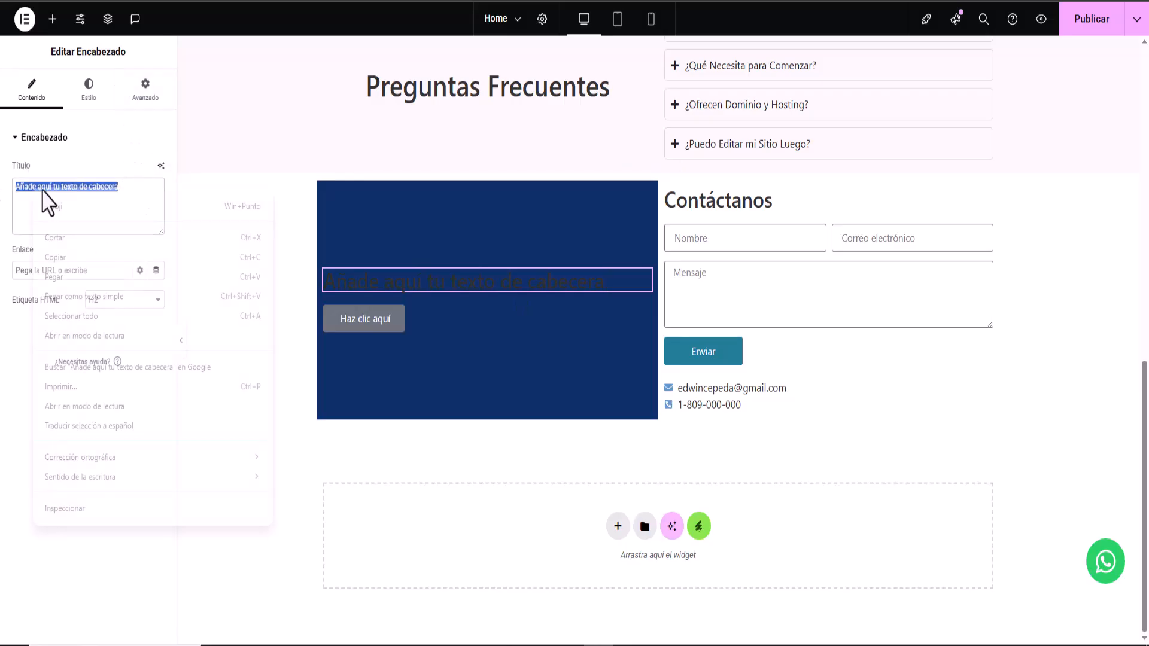
click(79, 278)
- Set the heading's typography size to 50 and its text colour to white #FFFFFF
click(88, 87)
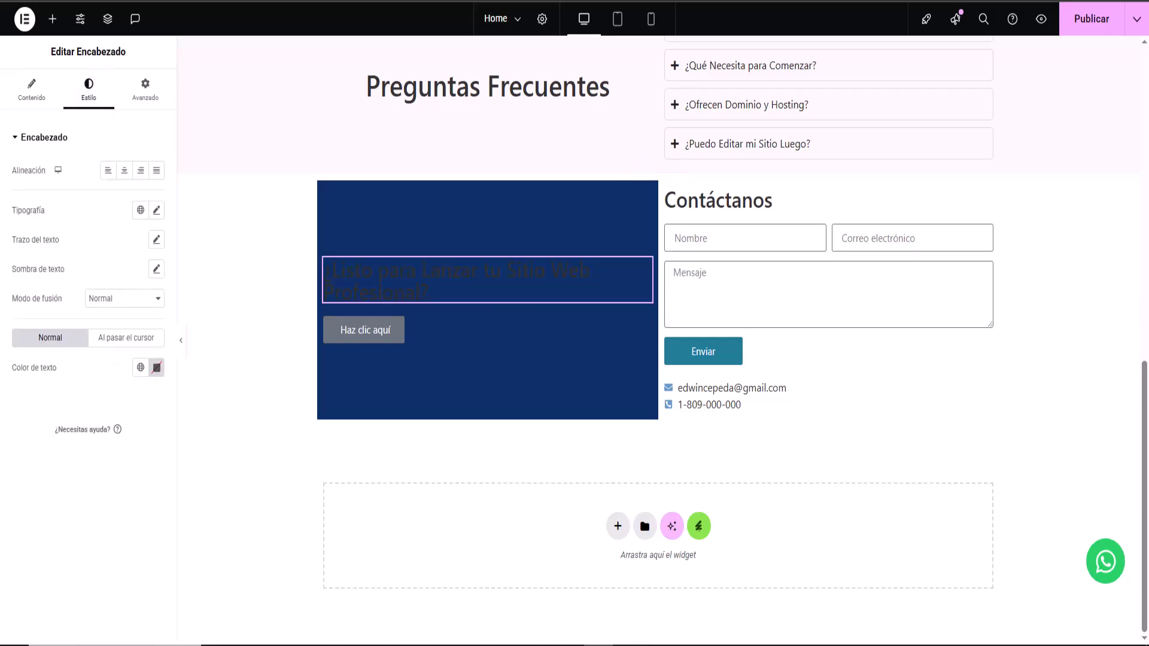
click(157, 210)
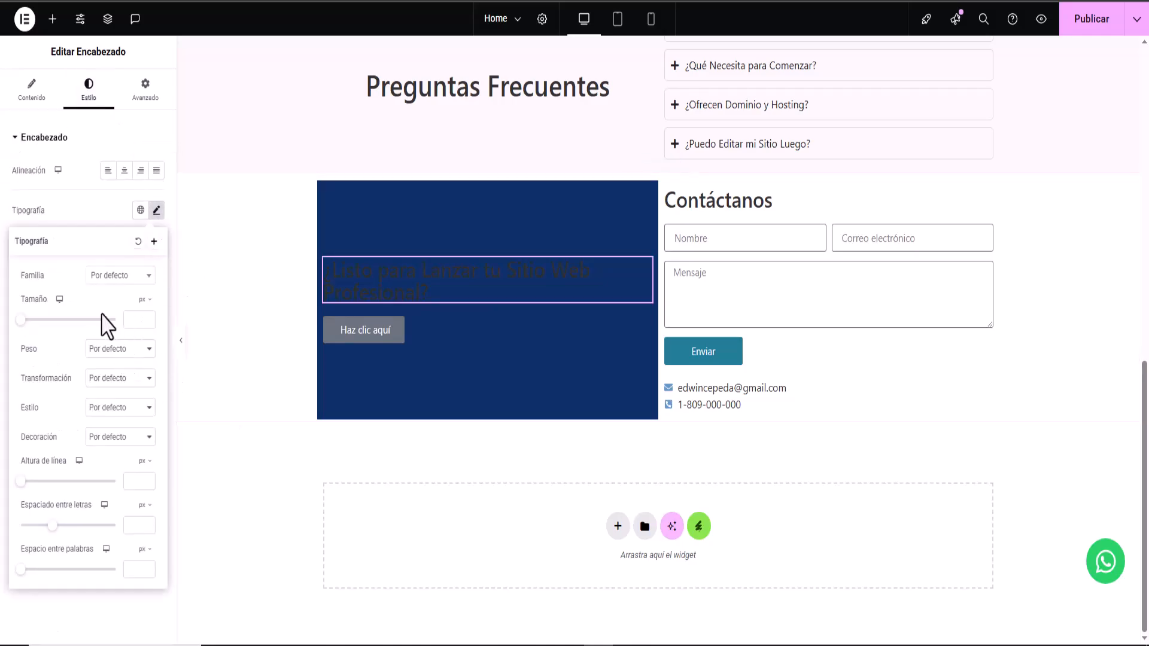
text(50)
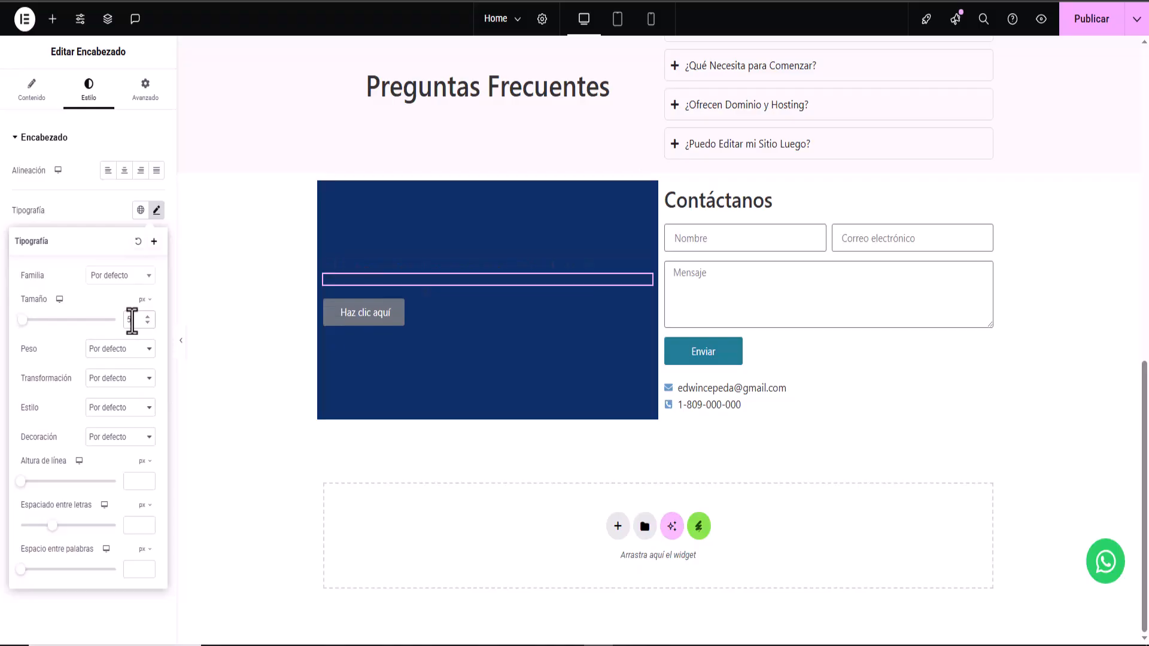
click(87, 223)
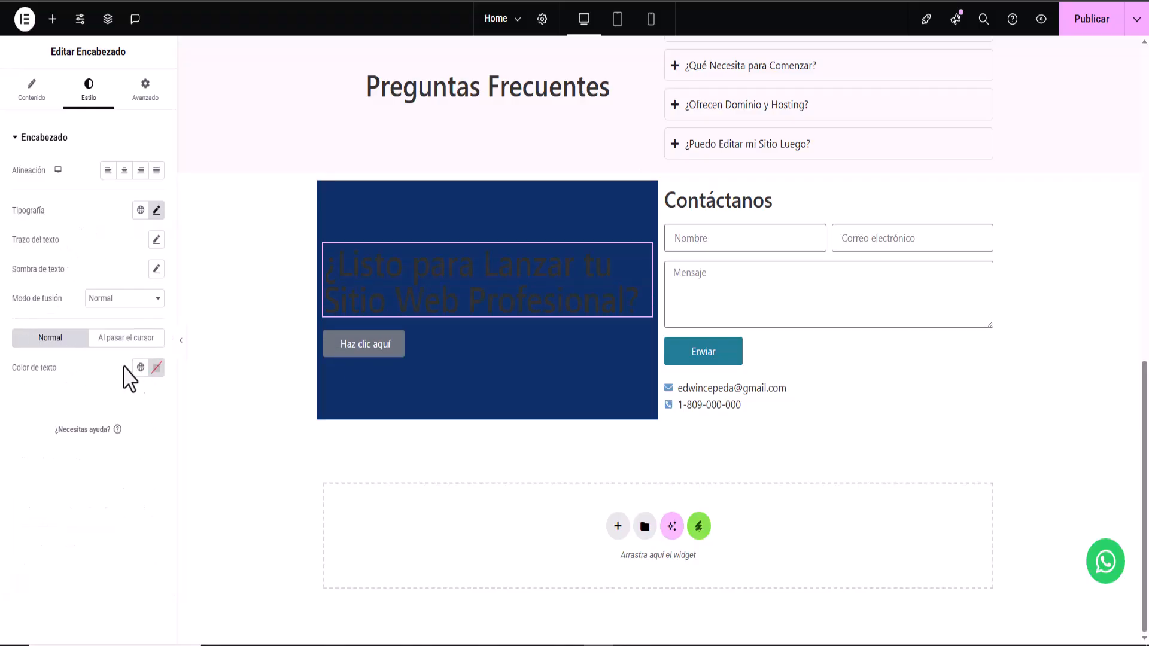
click(156, 368)
click(155, 521)
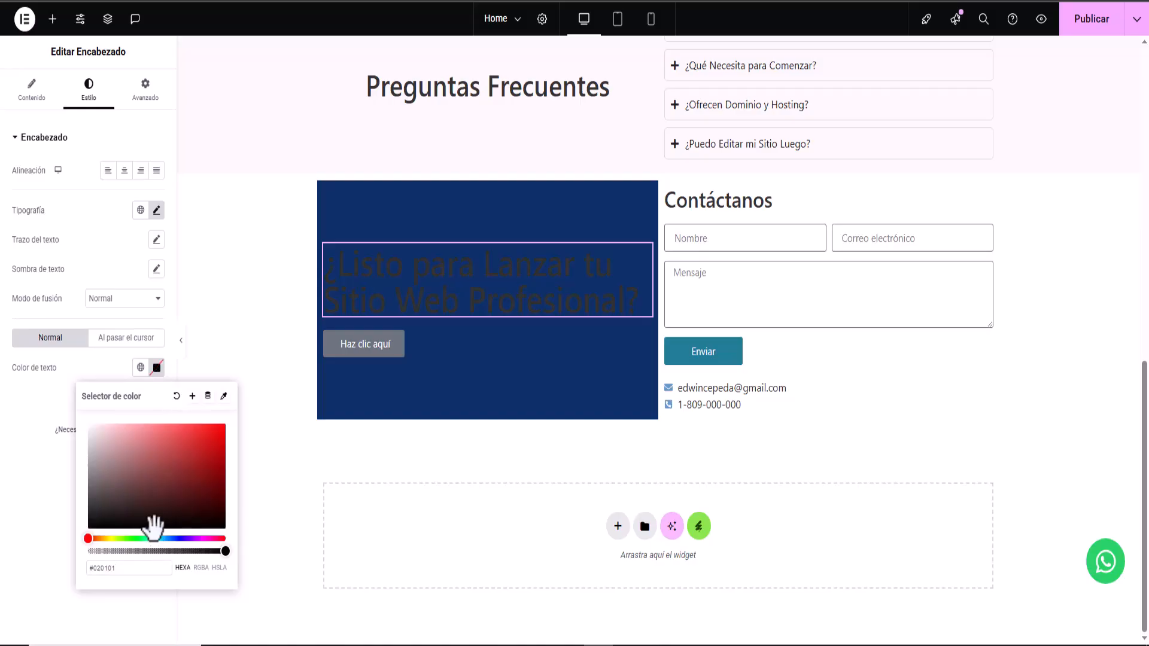
drag(155, 524, 44, 400)
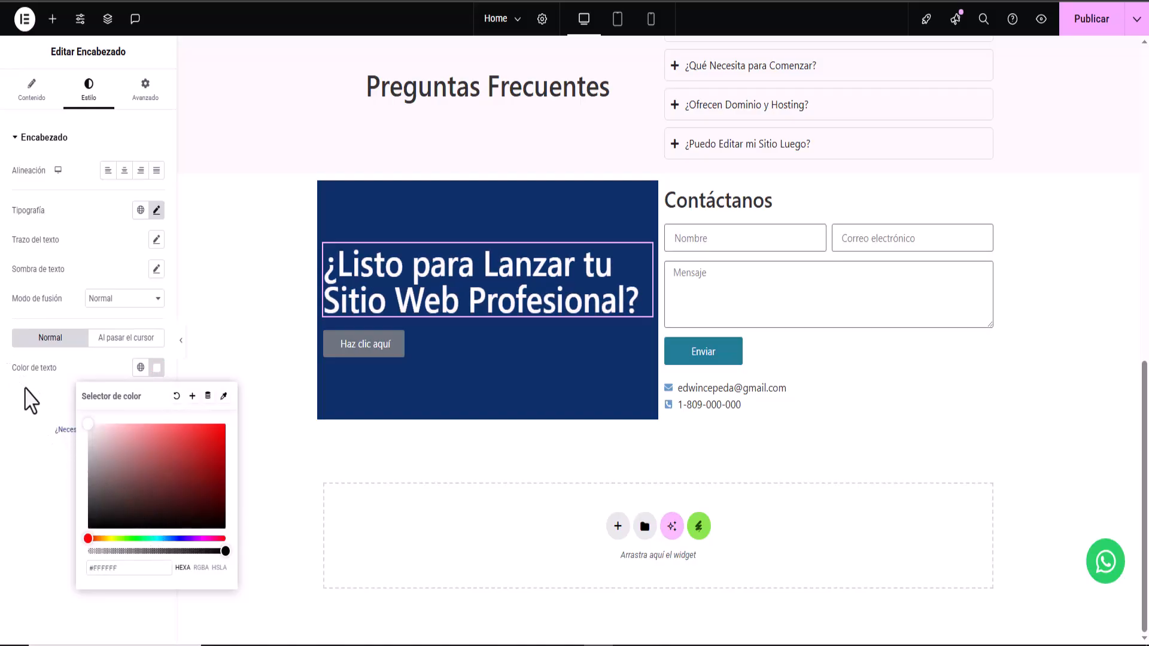
click(37, 410)
- Change the button label to 'Solicita una Consulta Gratis'
click(363, 344)
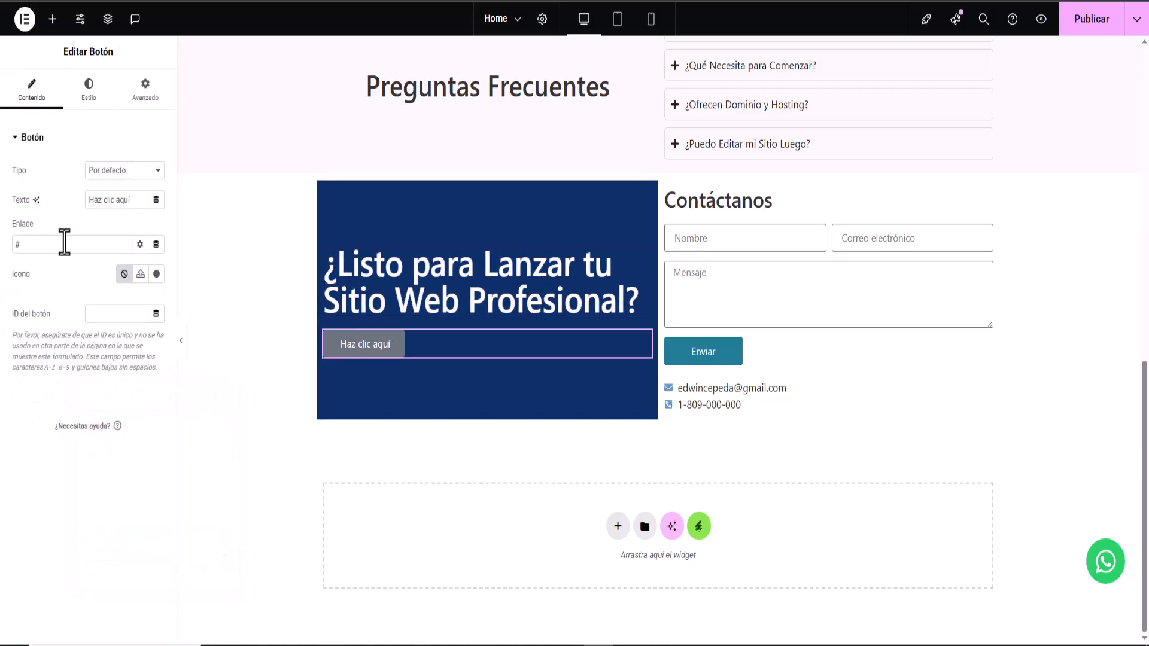
drag(86, 200, 157, 202)
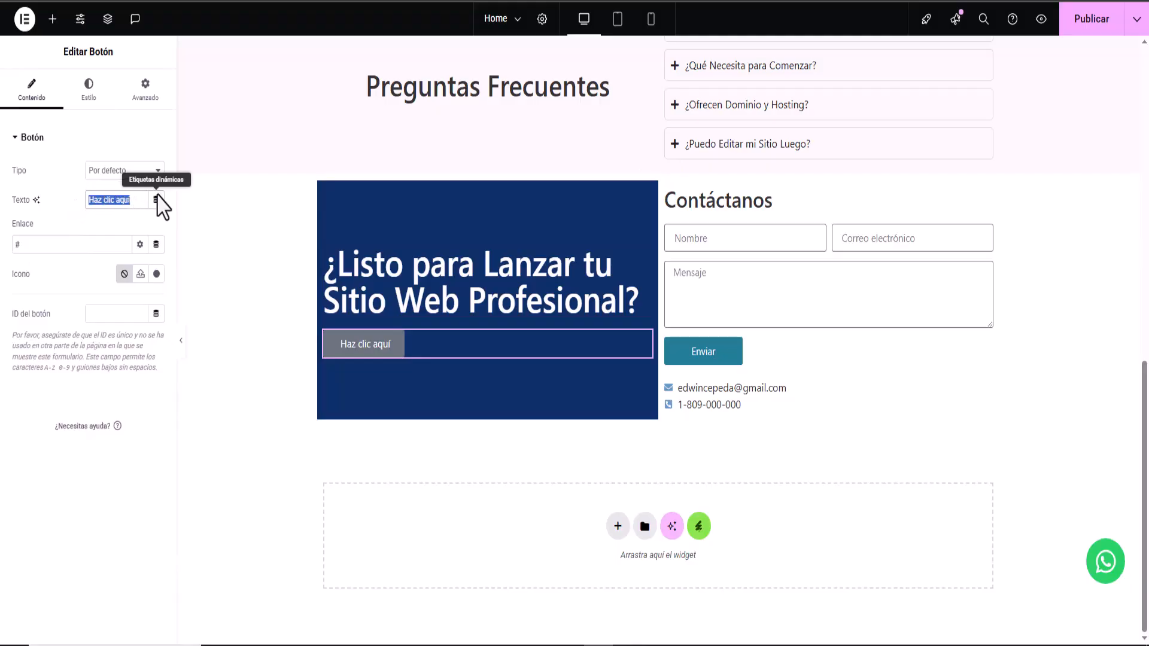
right_click(121, 201)
click(170, 289)
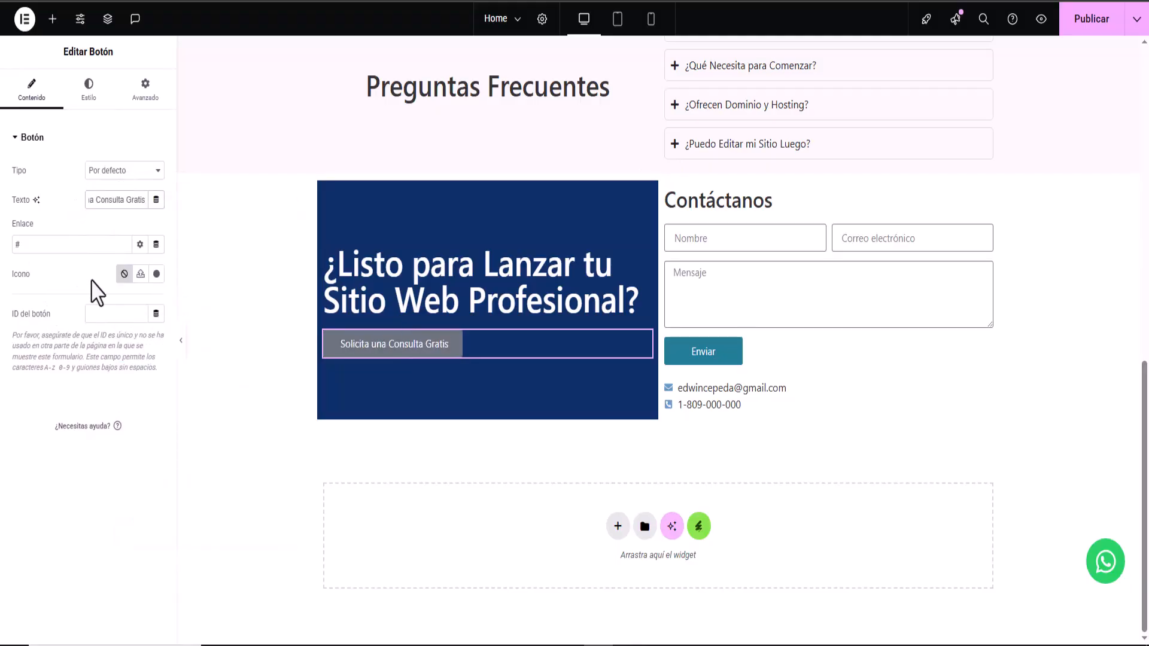
- Give the button a teal #45BB9B background and the Pulse hover animation
click(88, 95)
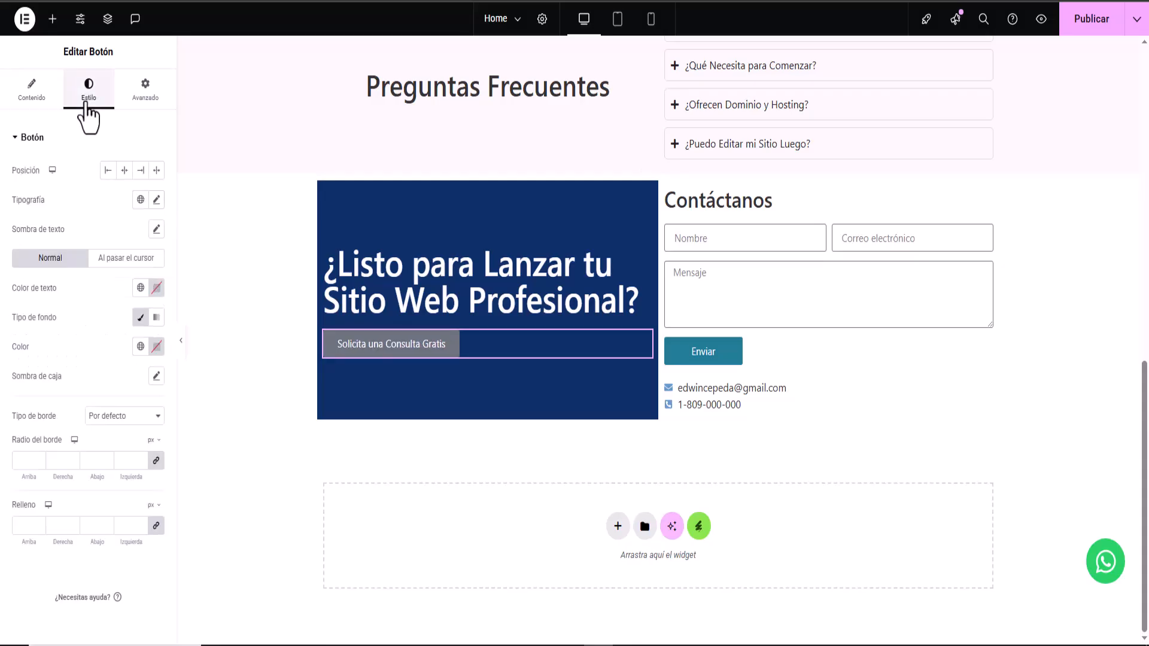
click(156, 349)
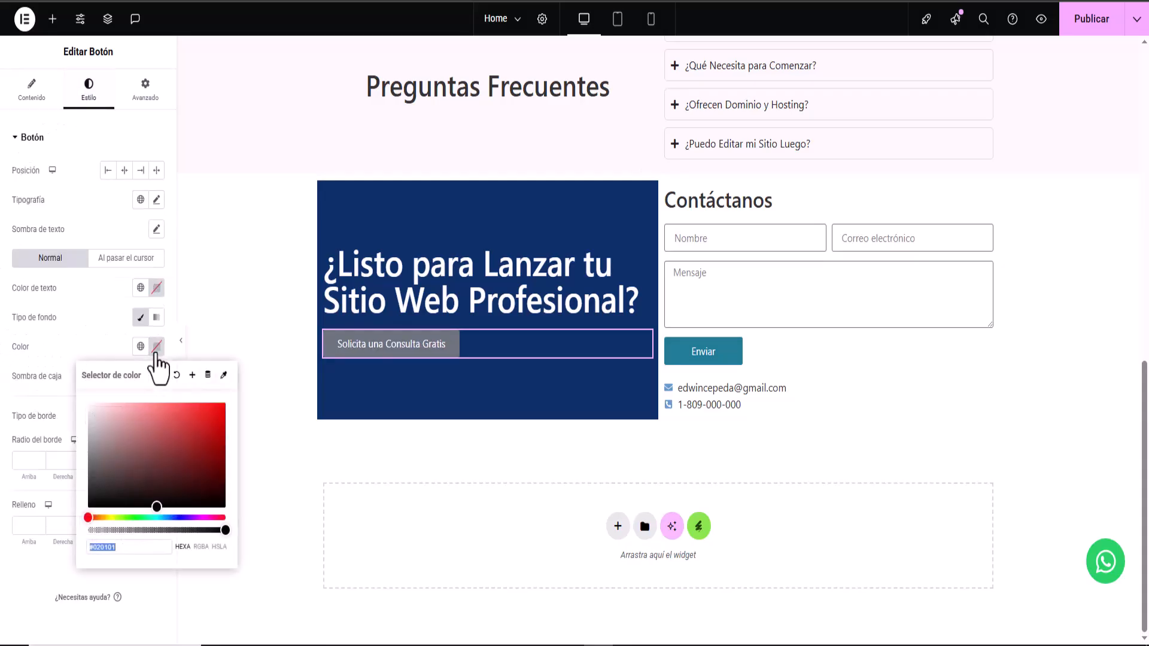
right_click(117, 549)
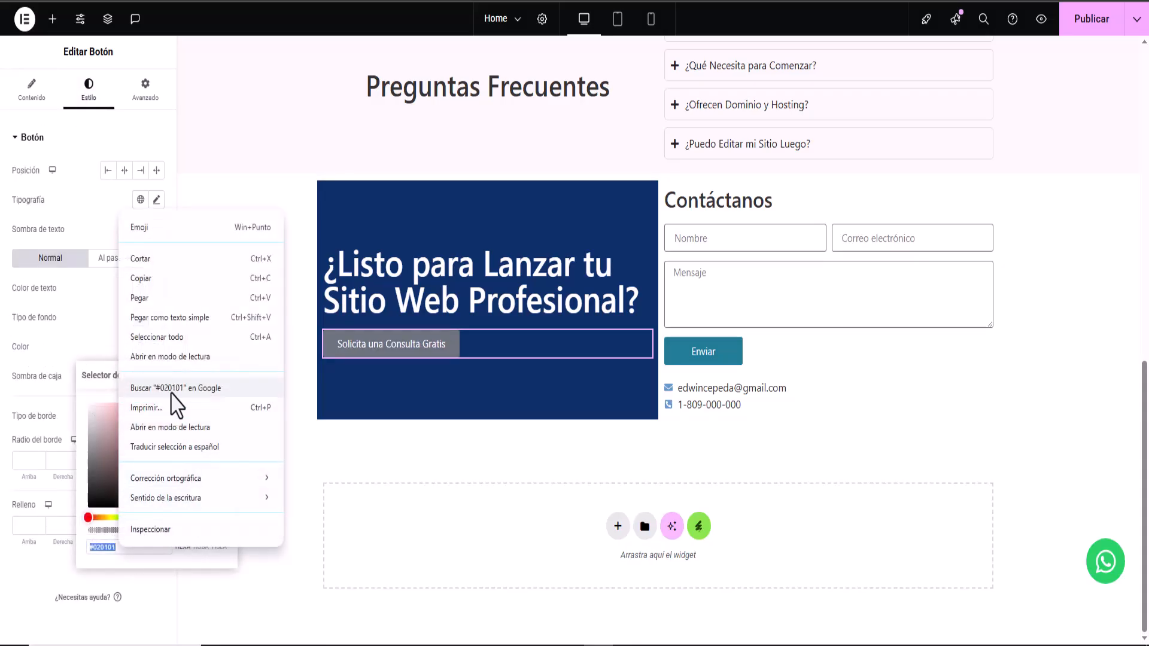
click(143, 298)
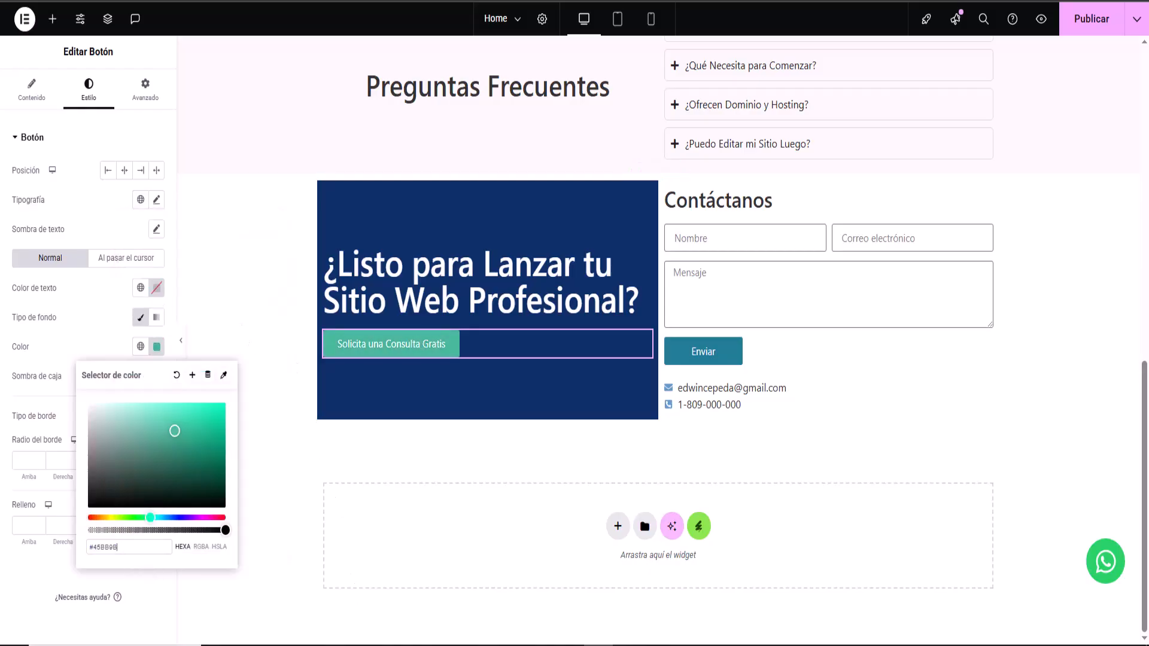
click(88, 335)
click(124, 258)
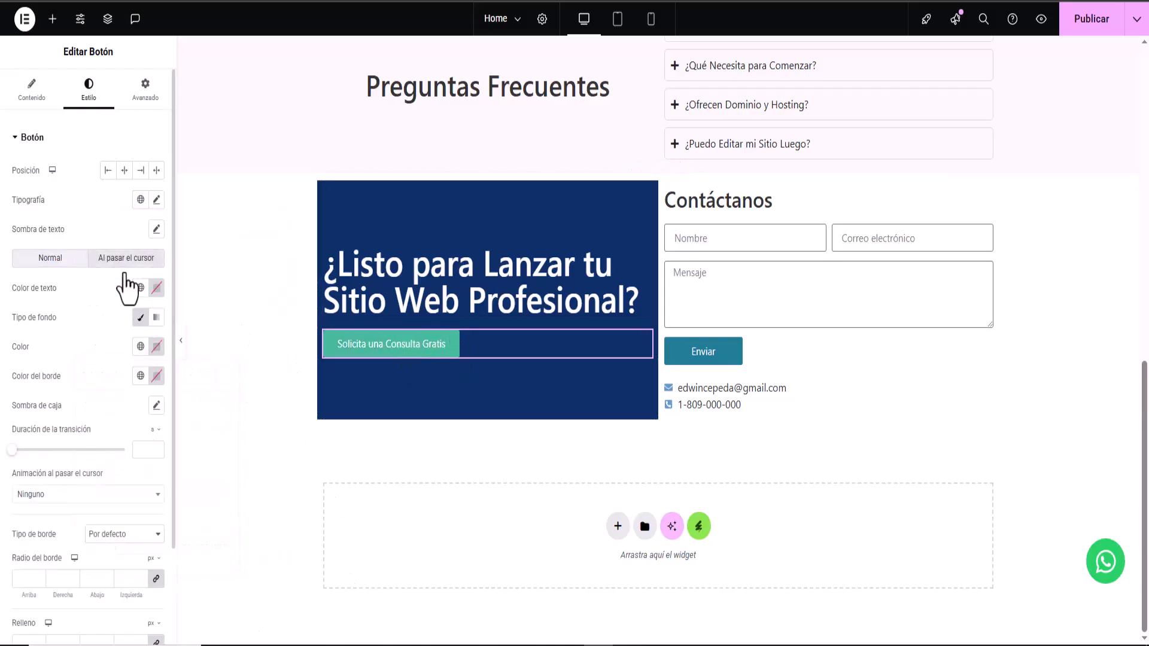
click(51, 495)
click(26, 388)
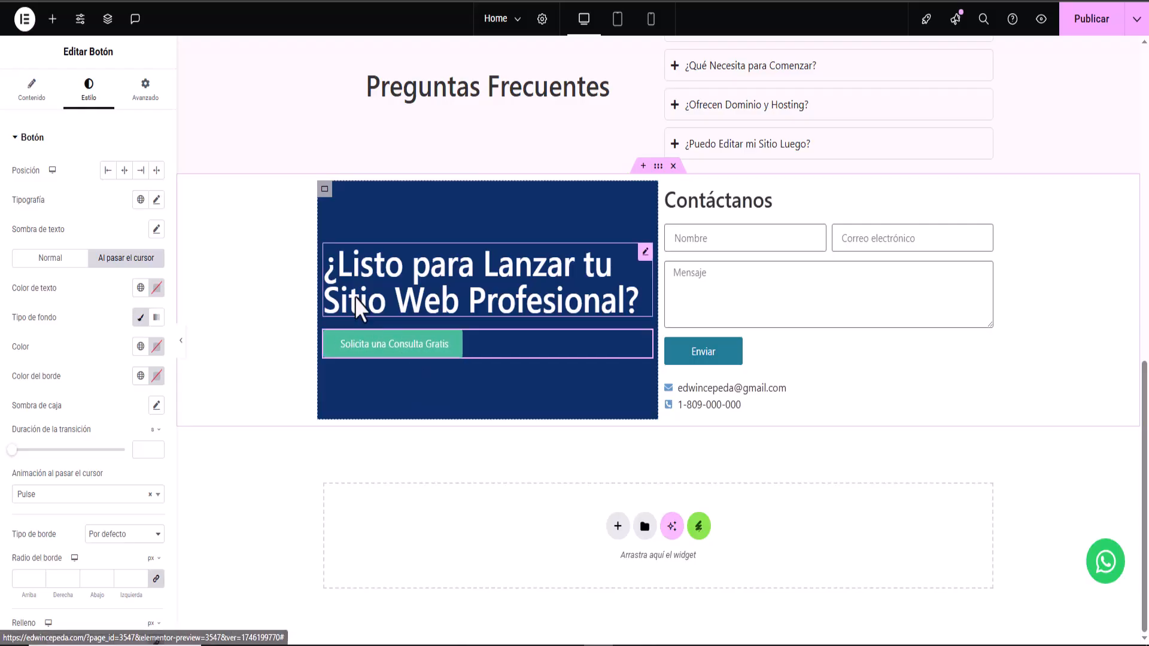
- Centre-align the heading and set the button's position to left
click(332, 249)
click(124, 170)
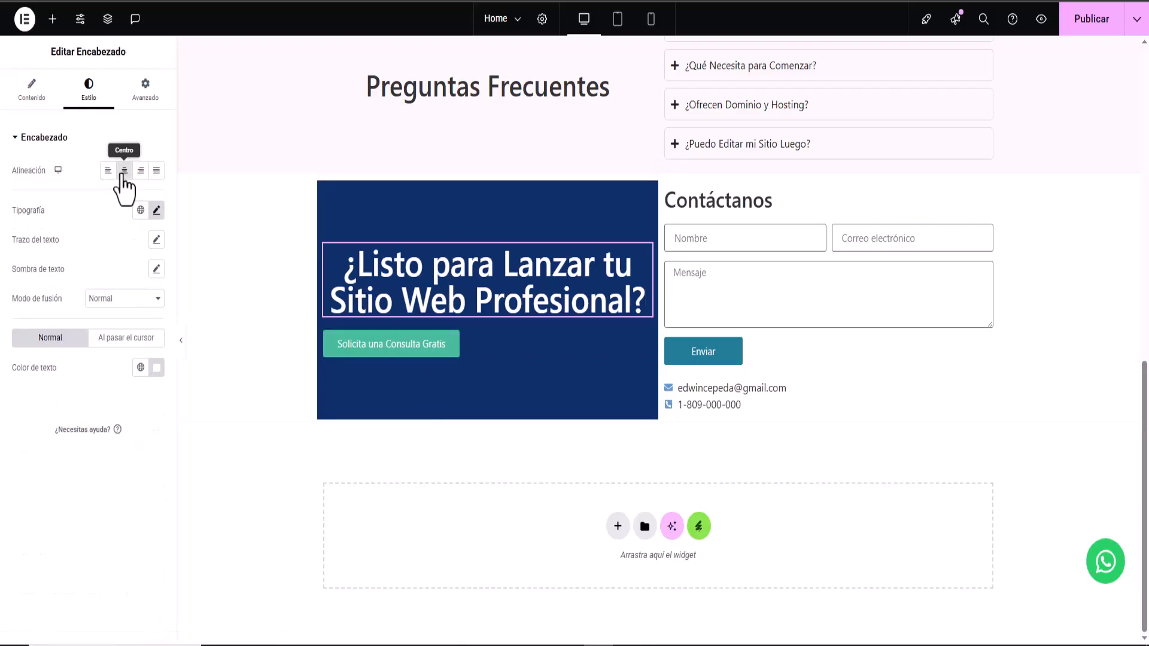
click(367, 348)
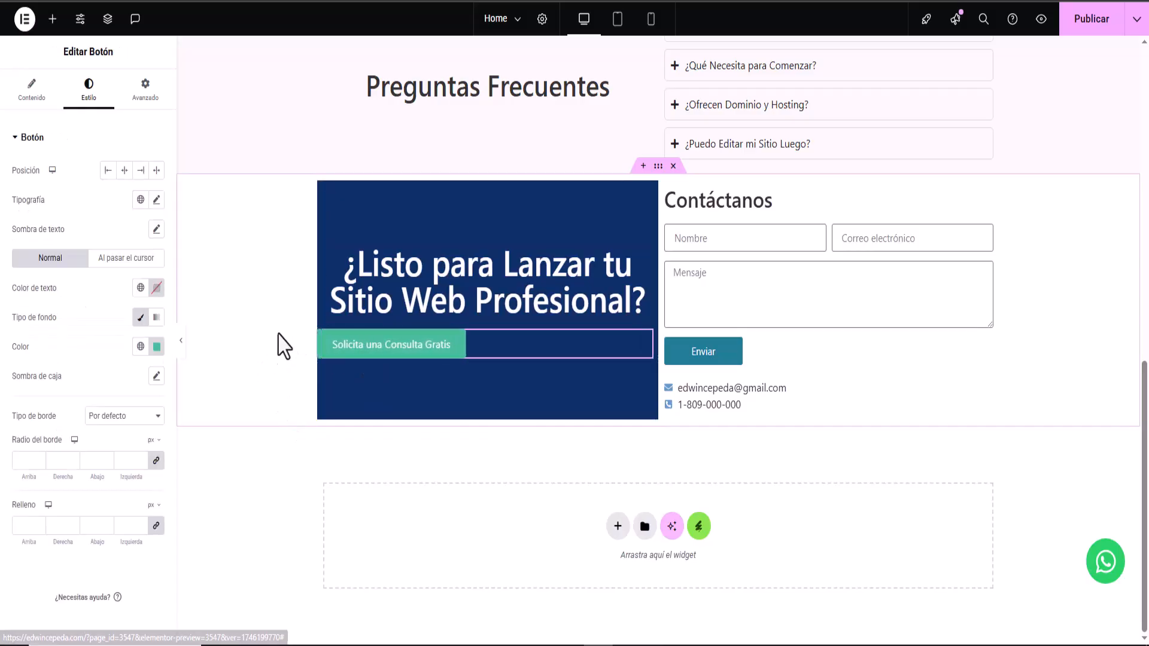
click(124, 171)
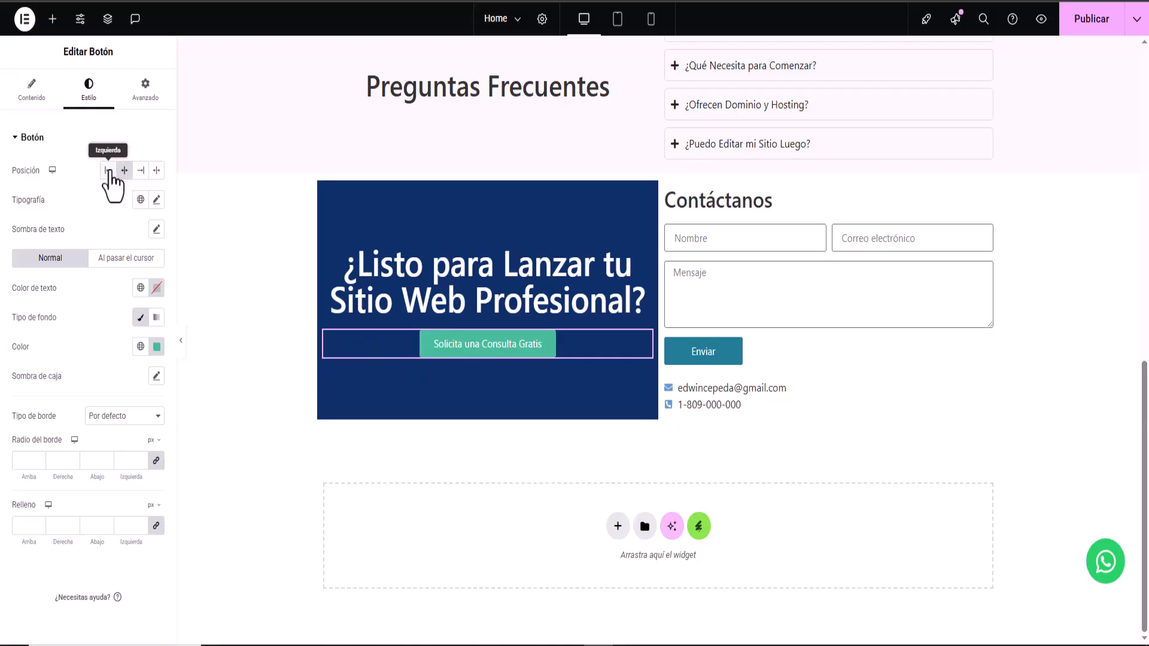
click(107, 171)
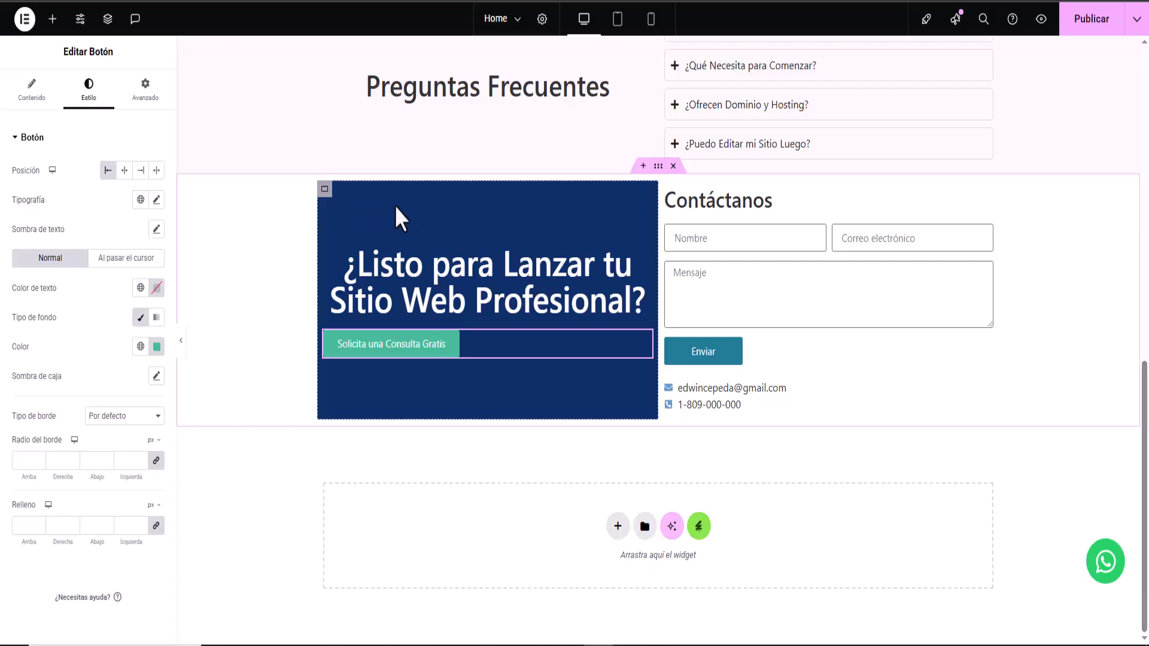
- Round the blue container's border radius to 5 px
click(325, 190)
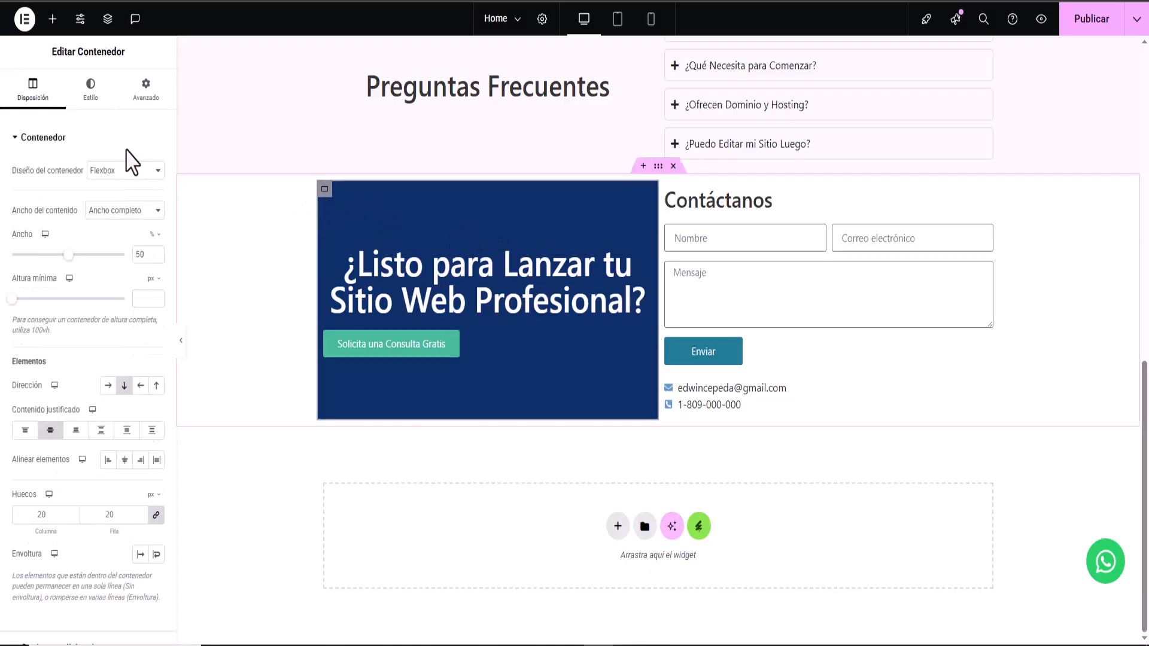
click(91, 96)
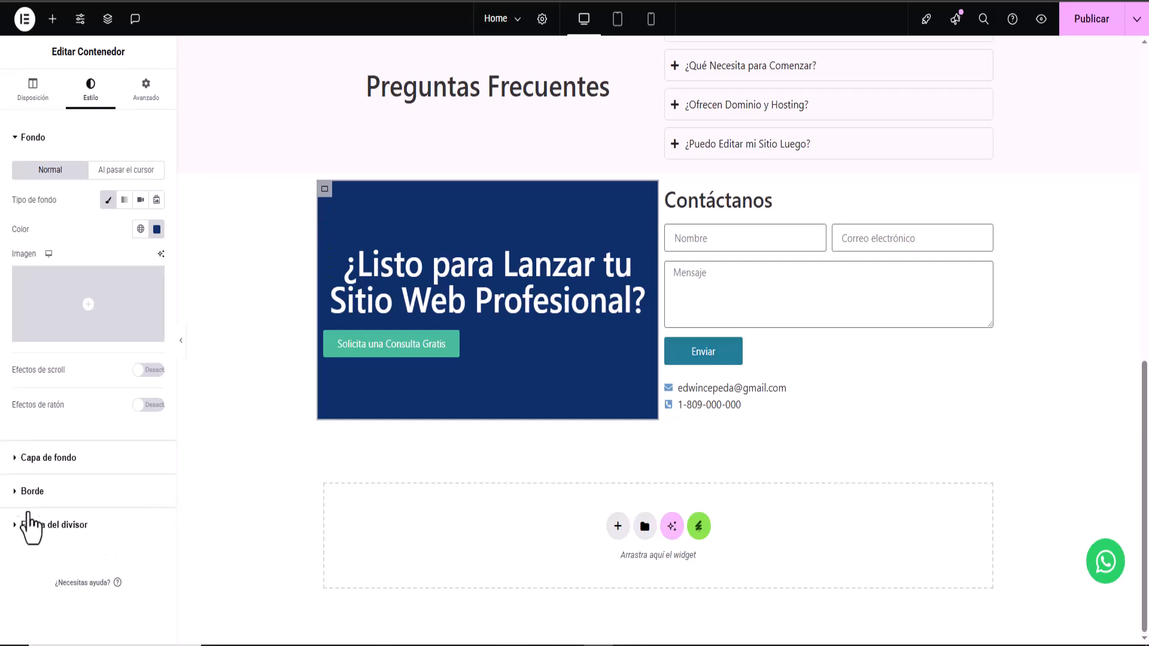
click(45, 460)
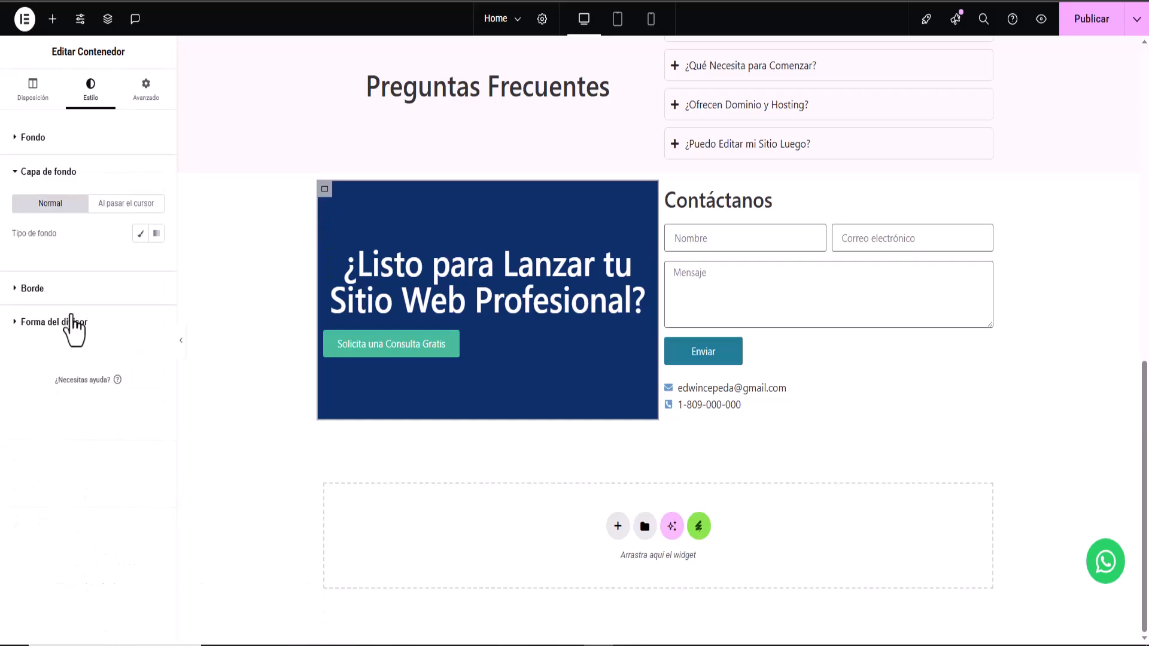
click(16, 288)
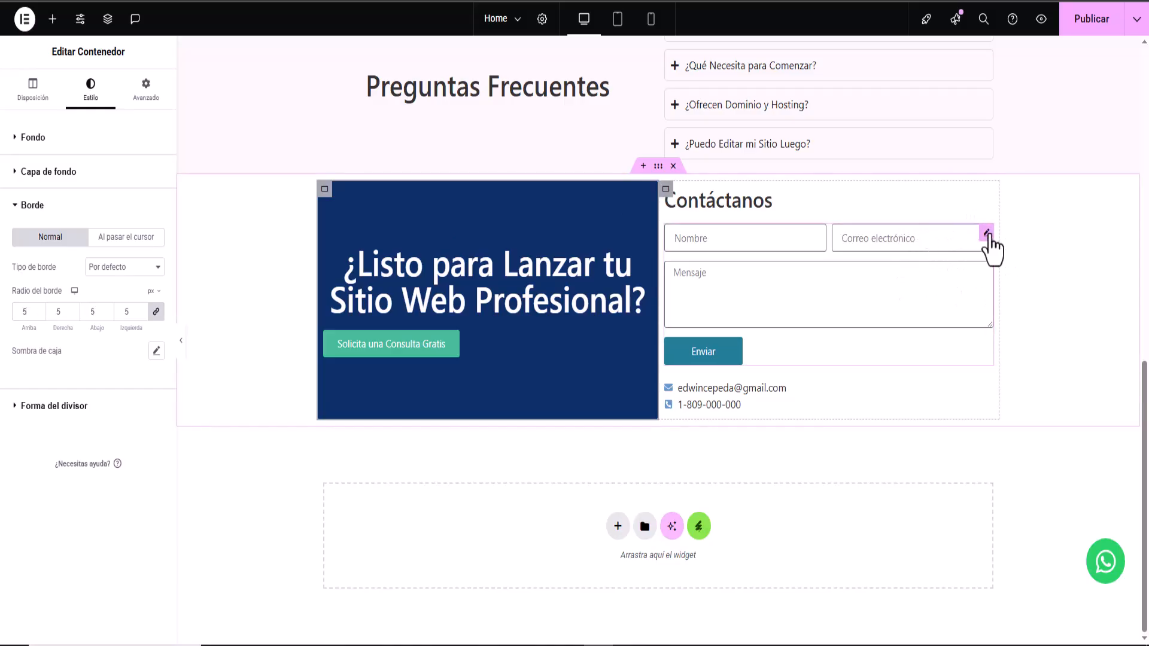
- Set the contact form fields' border radius to 5 and publish the page
click(986, 234)
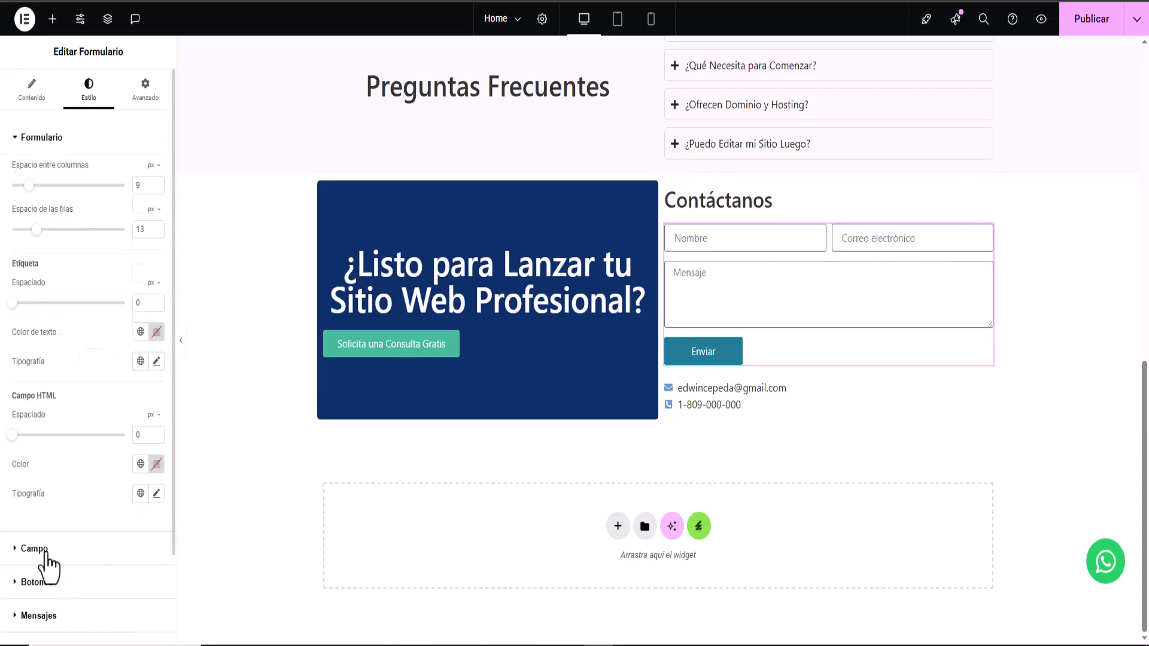
click(38, 552)
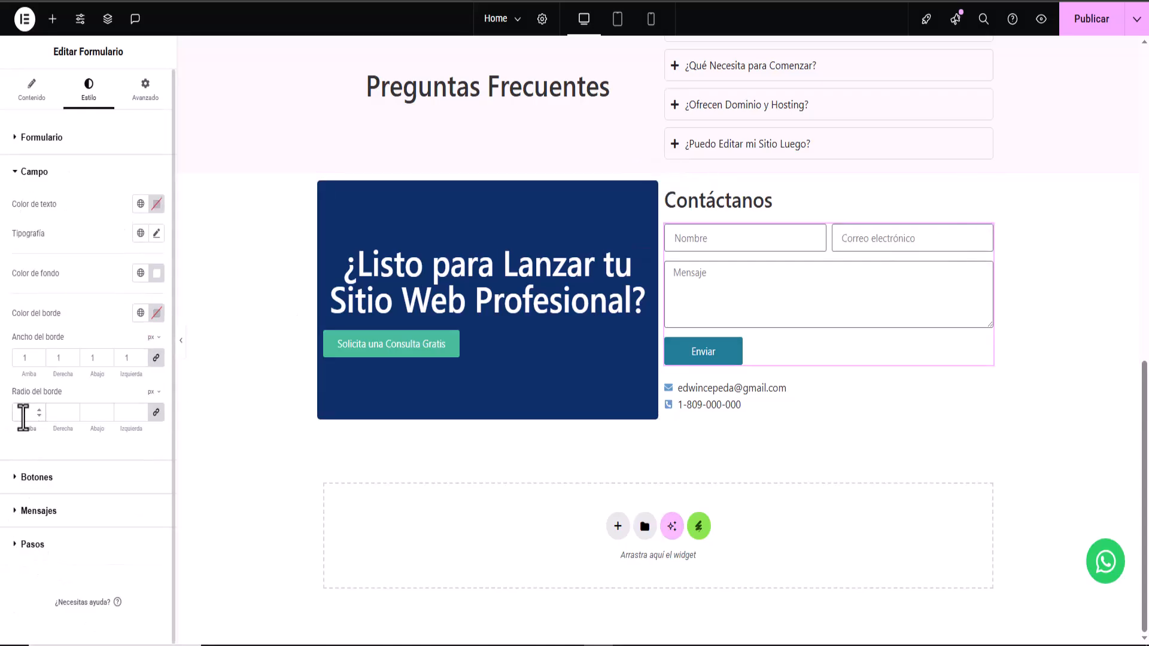
click(25, 413)
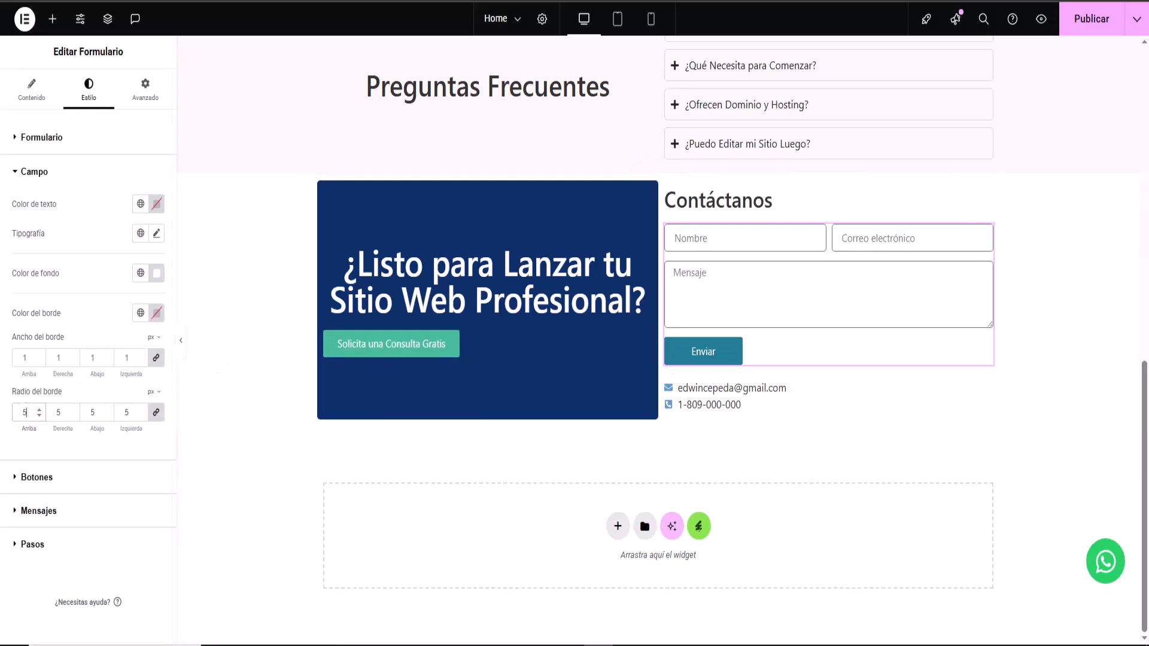
click(1082, 33)
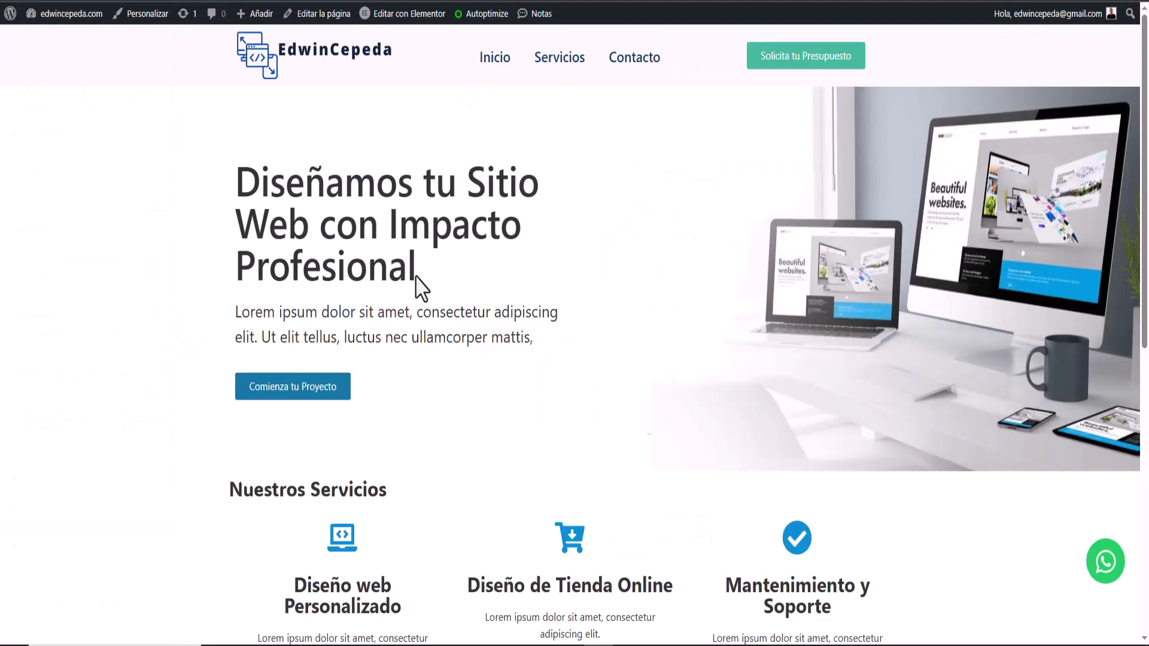
- Compare the published contact section against the mockup PNG, then minimize the mockup
scroll(403, 397, down, 8)
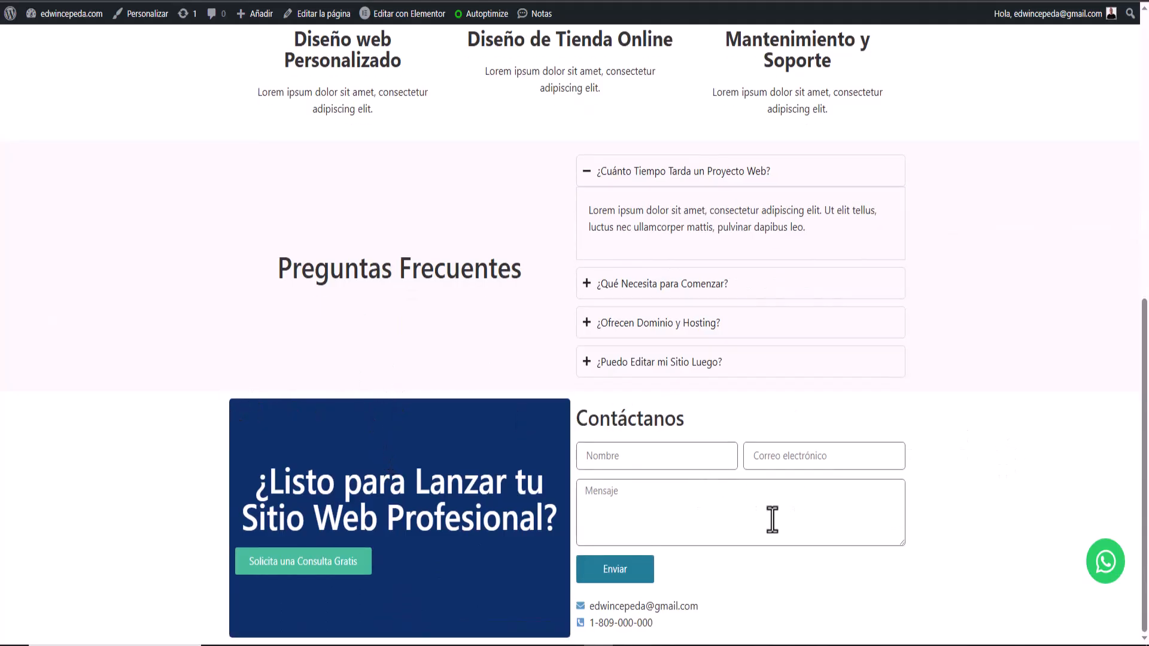
scroll(441, 539, up, 4)
scroll(441, 539, down, 4)
click(629, 645)
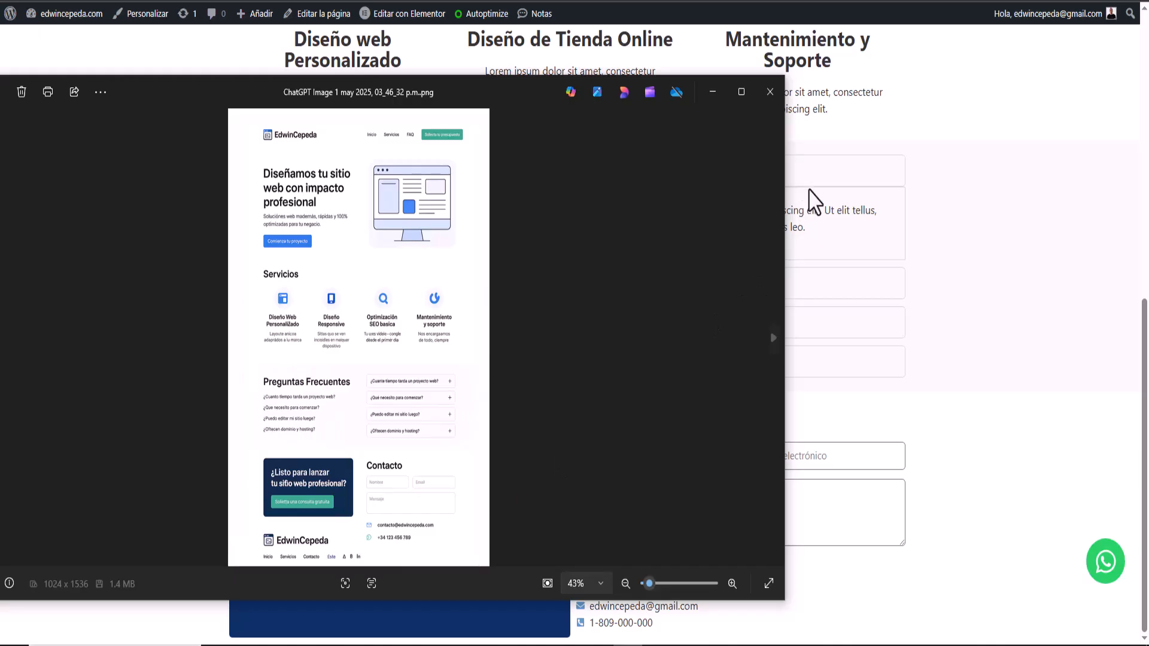
click(714, 92)
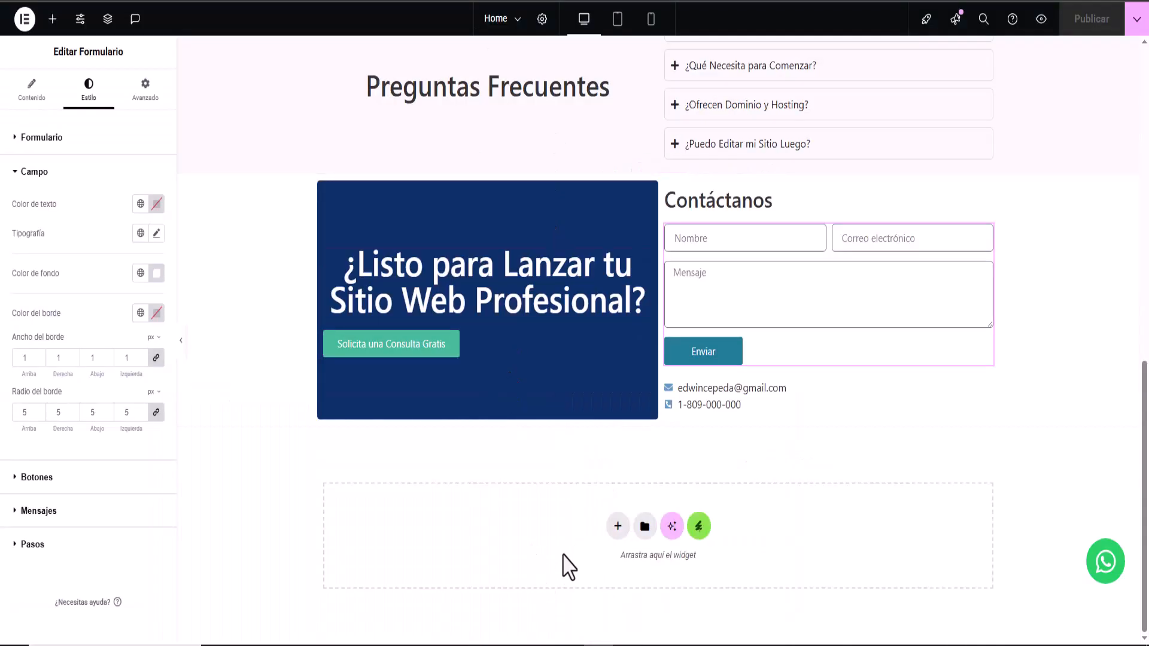
- Add a three-column flexbox row and put the EdwinCepeda logo image in column one
click(617, 528)
click(617, 573)
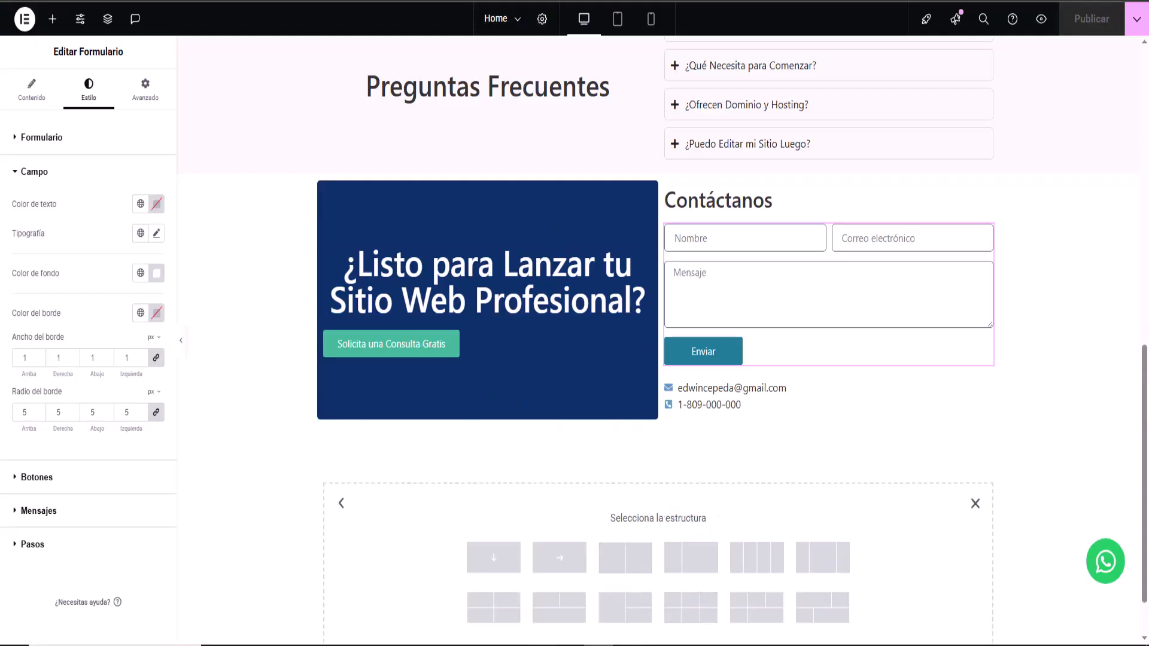
click(820, 566)
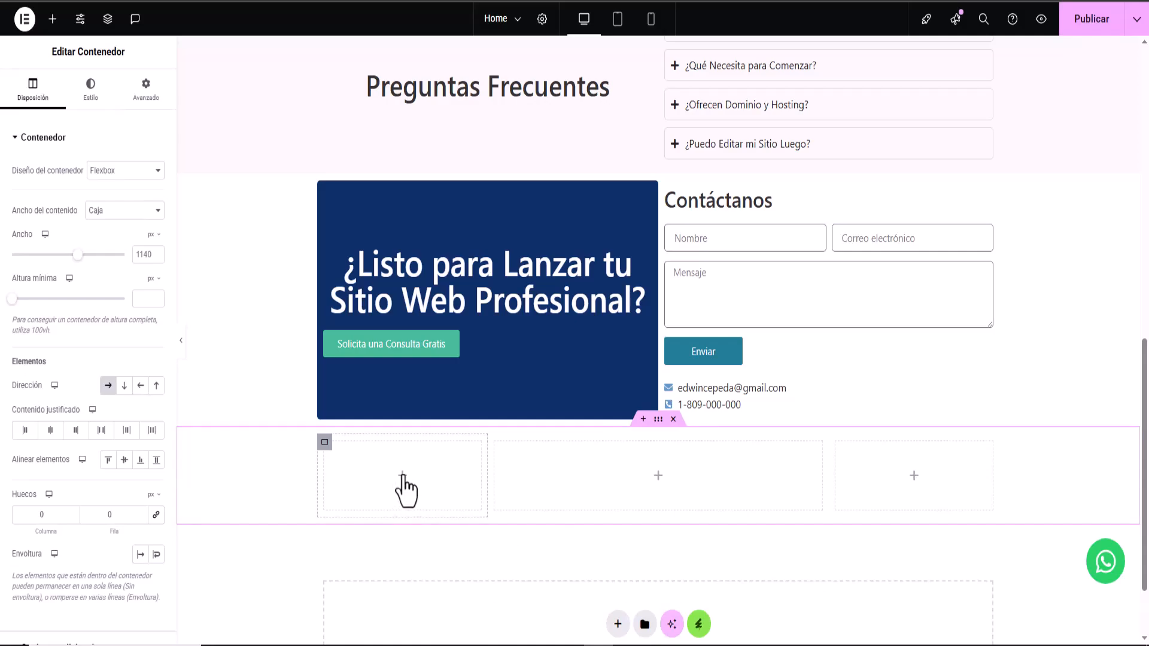
click(404, 476)
drag(123, 485, 379, 486)
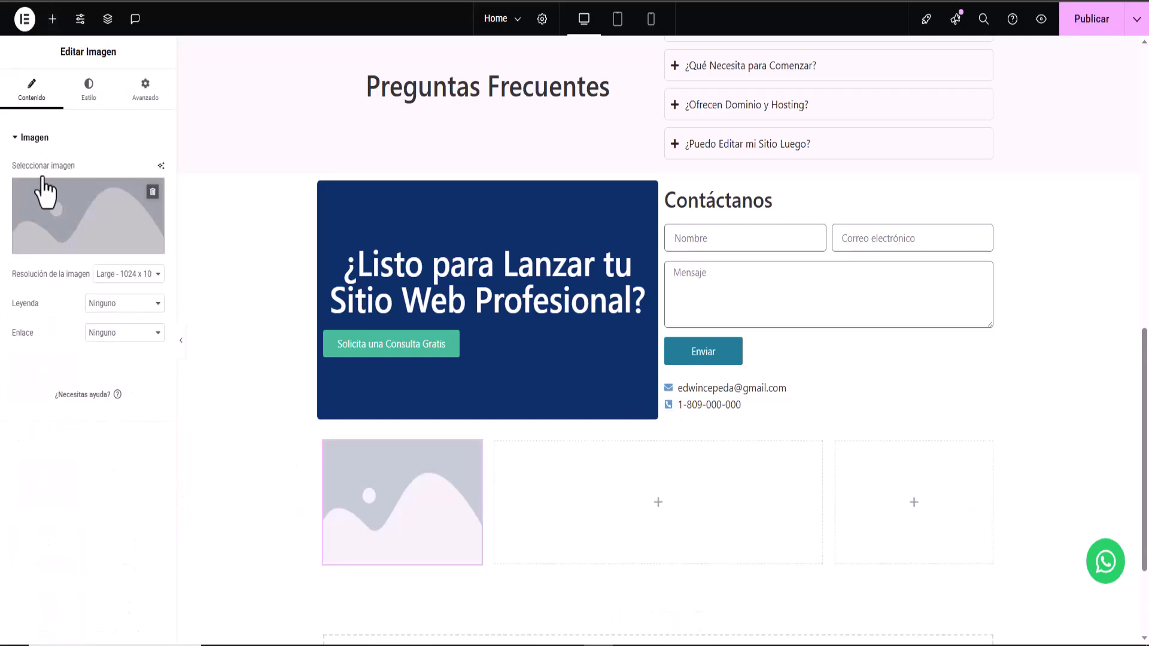
click(79, 225)
click(356, 203)
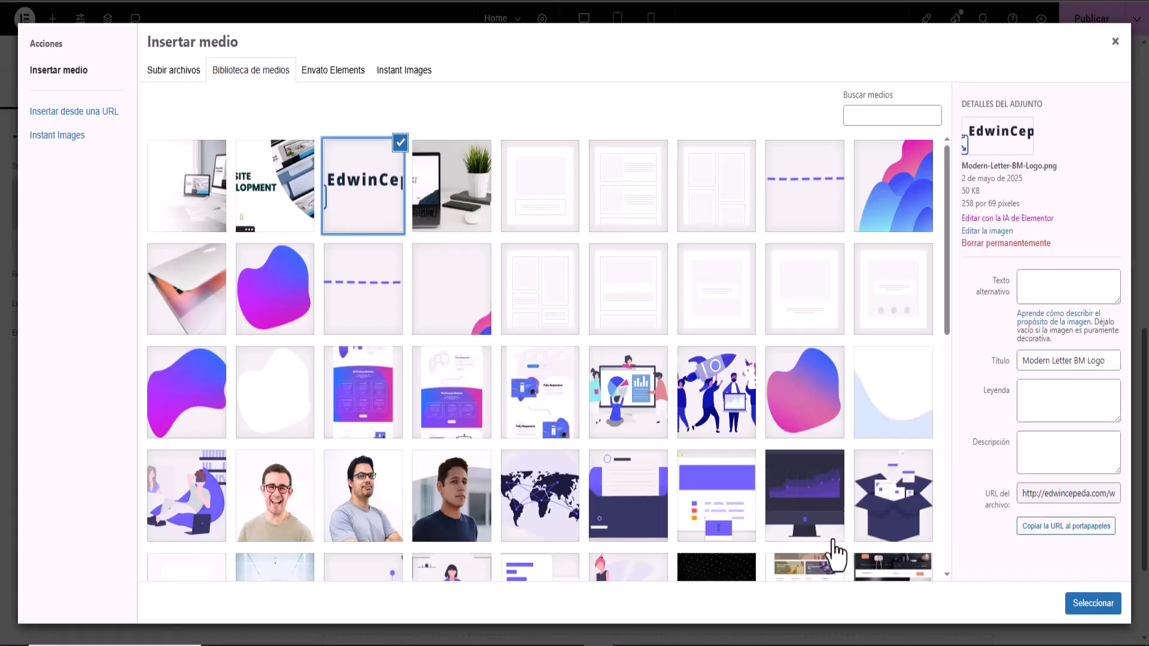
click(1082, 609)
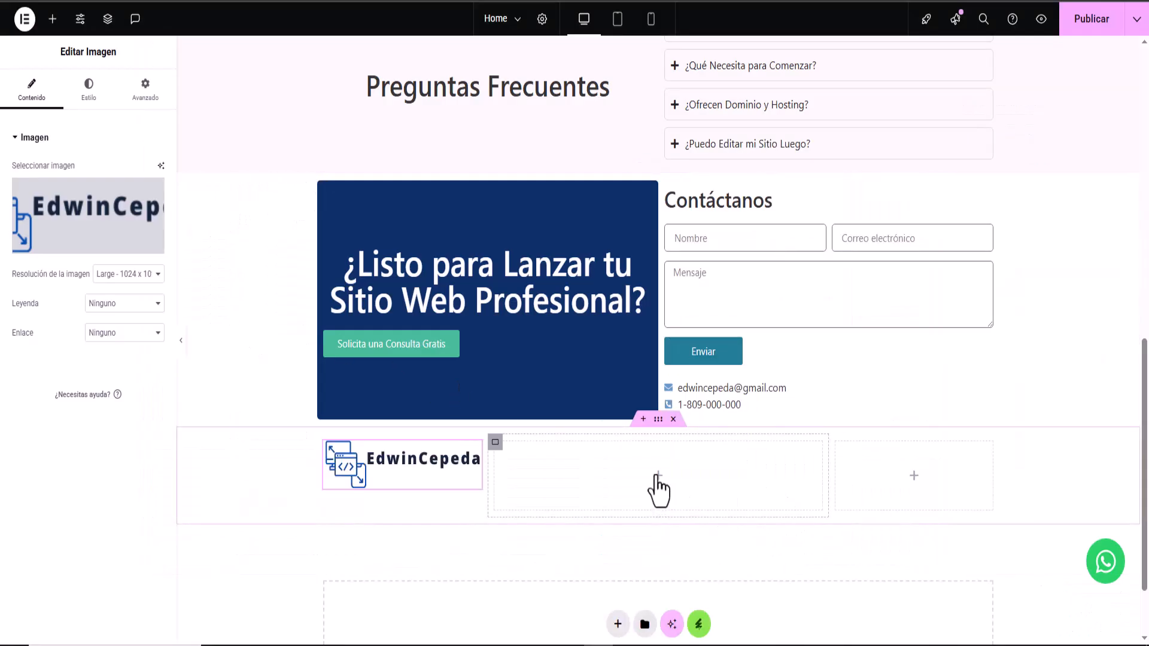
click(657, 477)
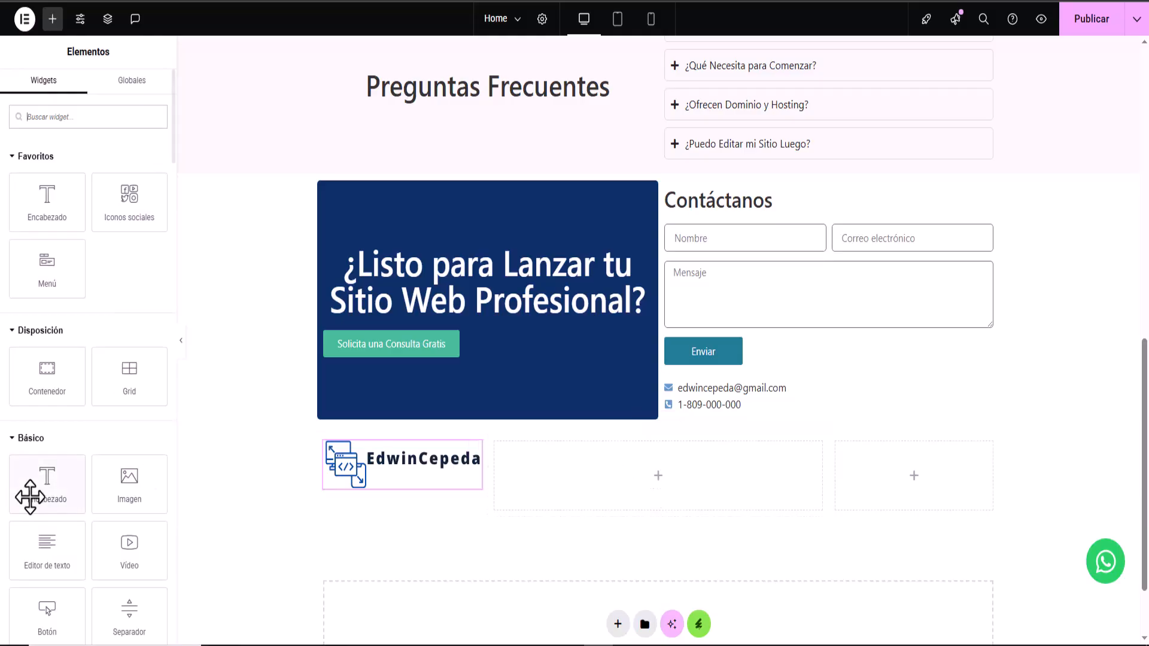
- Add a heading in the middle column reading '2025 EdwiCepeda. Todos los derecho Reservidos'
mouse_move(45, 555)
mouse_down()
mouse_move(69, 547)
mouse_move(46, 546)
mouse_up()
drag(47, 201, 650, 480)
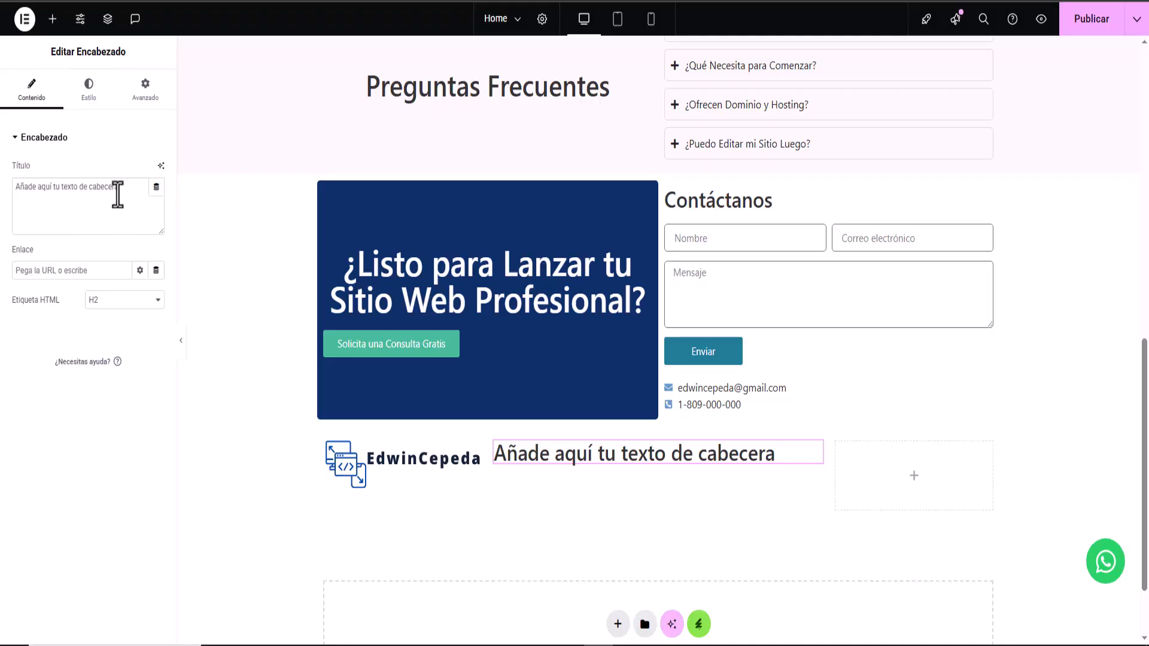
drag(128, 187, 7, 189)
right_click(38, 190)
click(114, 279)
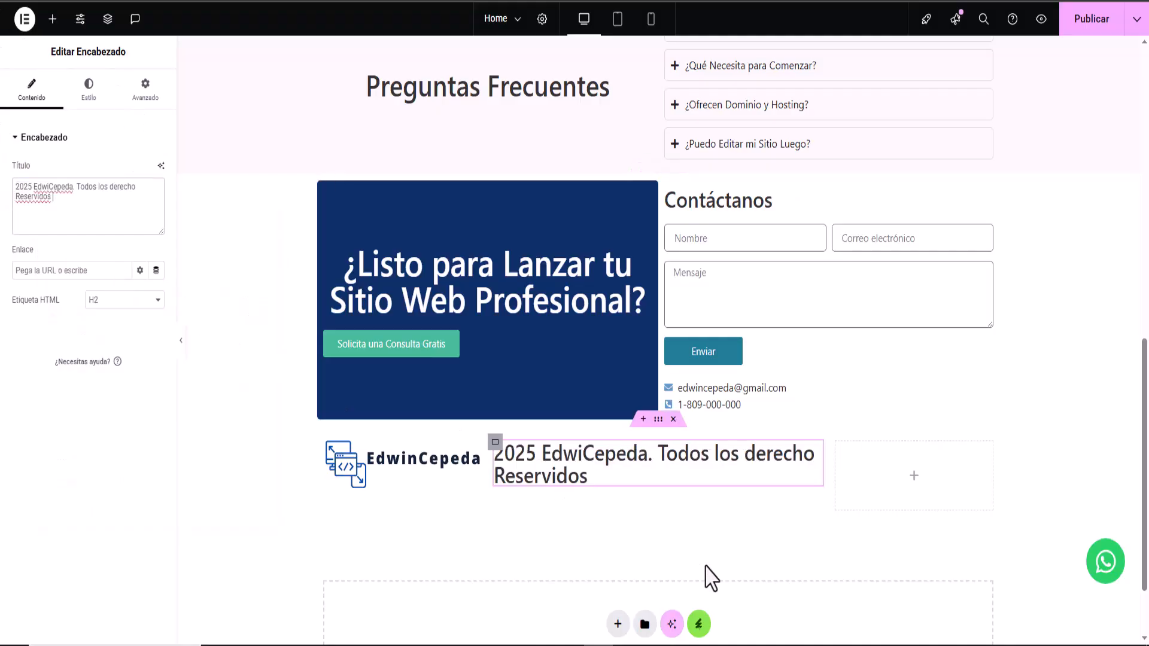
- Style the copyright heading with colour #052172, size 19 and weight 400
click(88, 96)
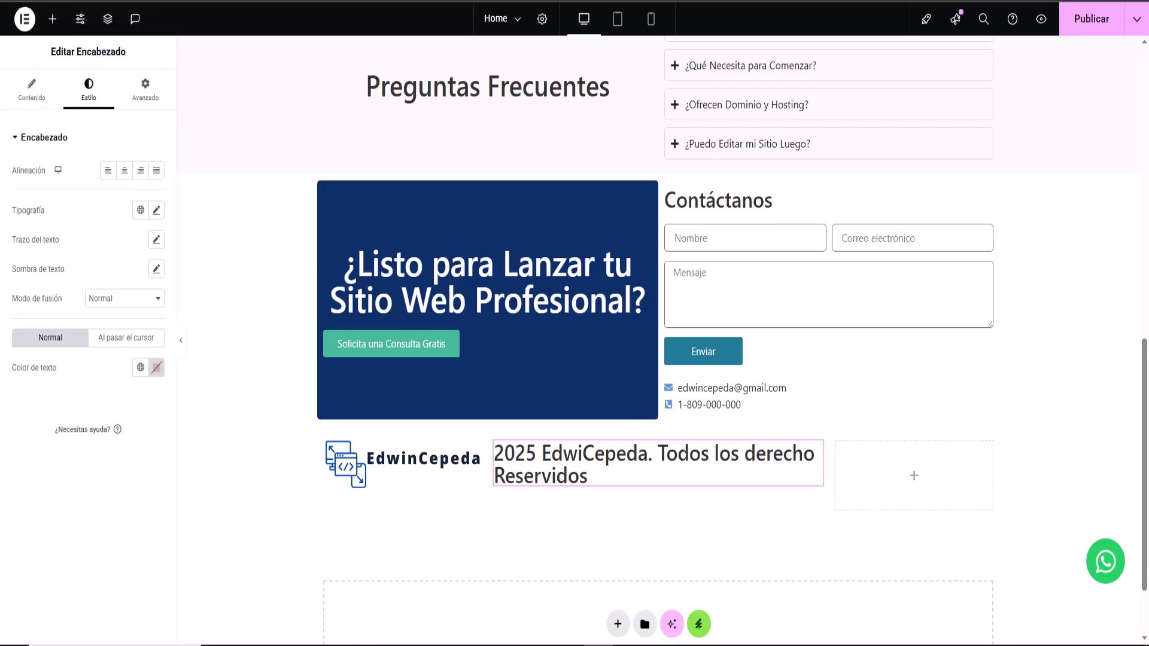
click(157, 368)
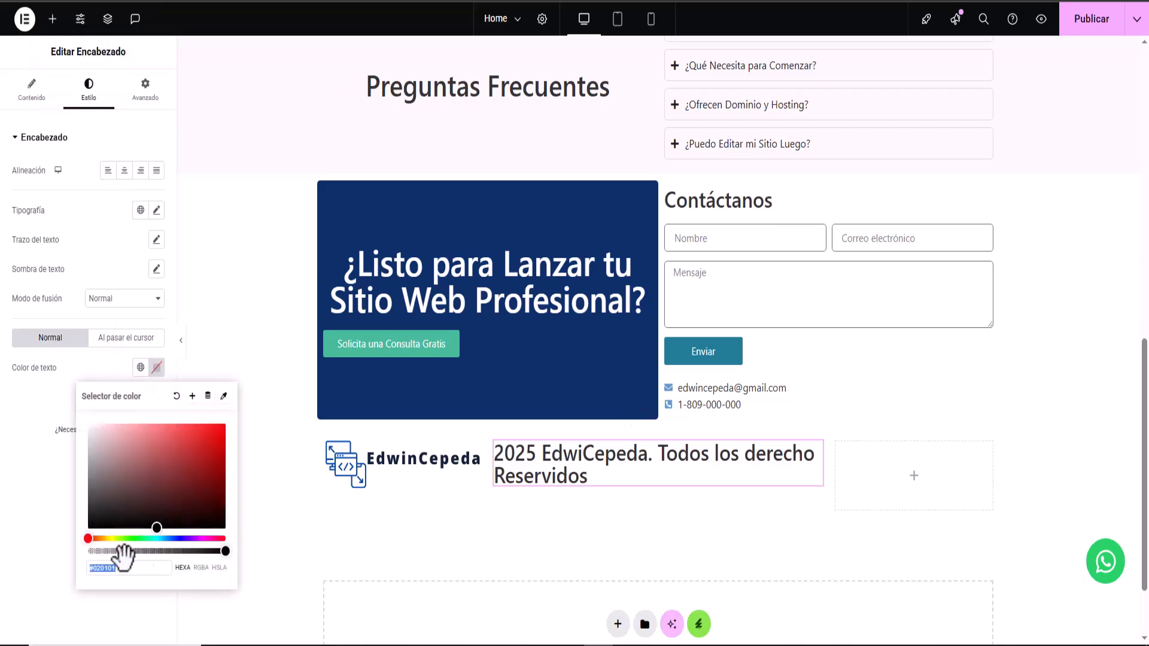
right_click(108, 568)
click(169, 337)
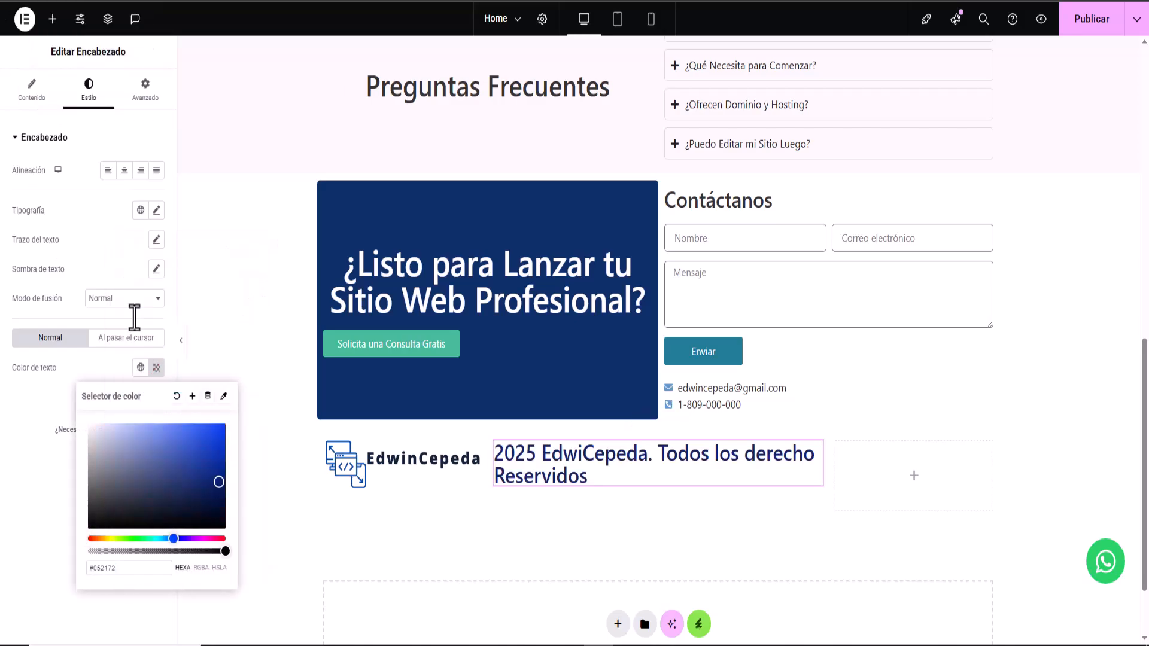
click(84, 242)
click(156, 209)
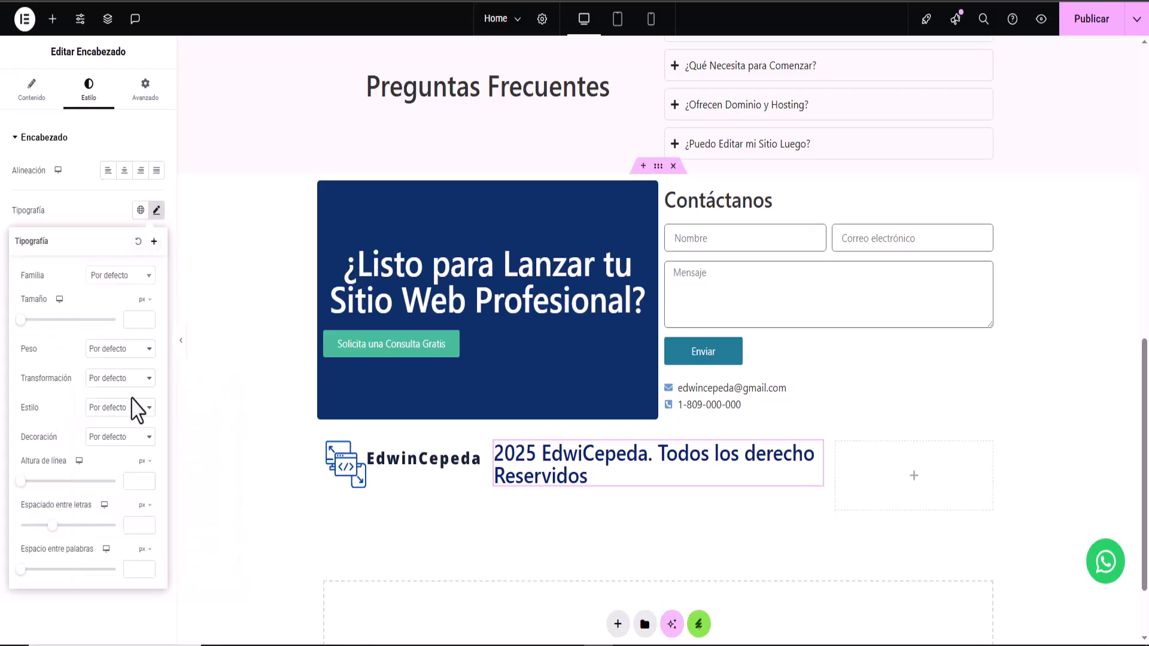
click(126, 321)
text(19)
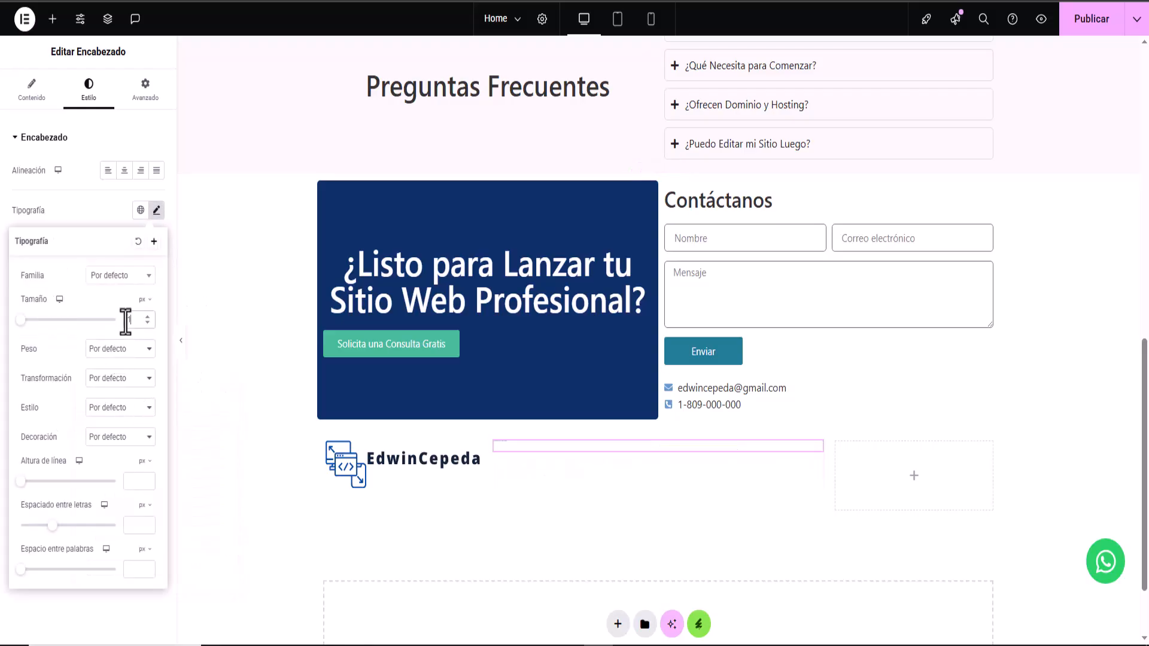
click(116, 350)
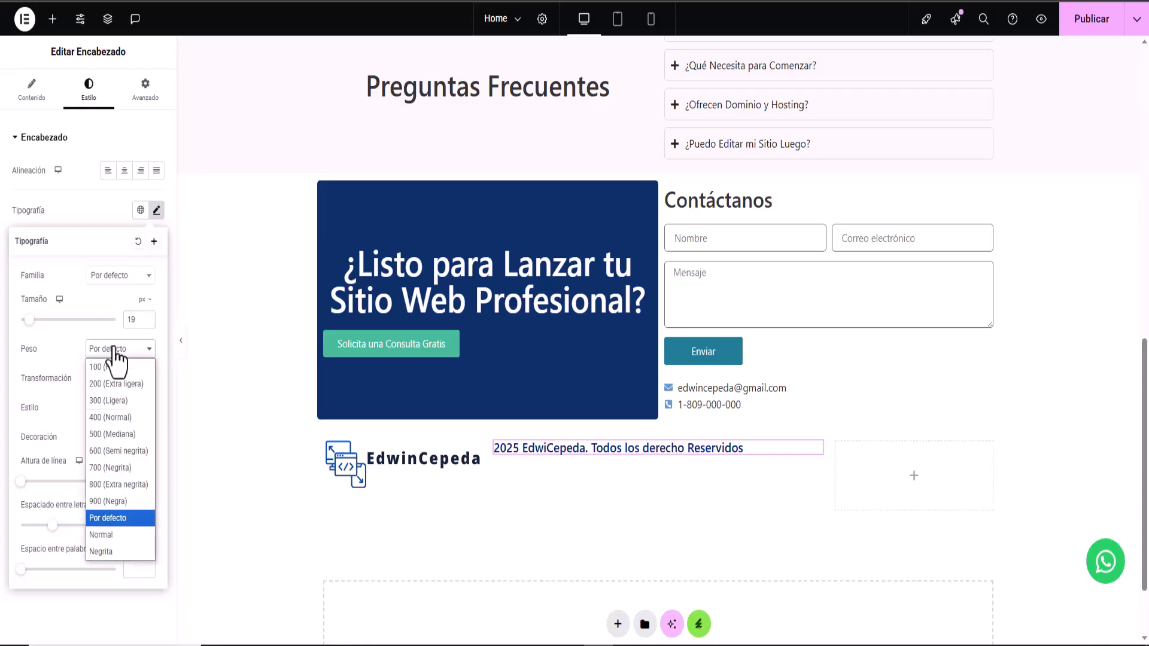
click(115, 417)
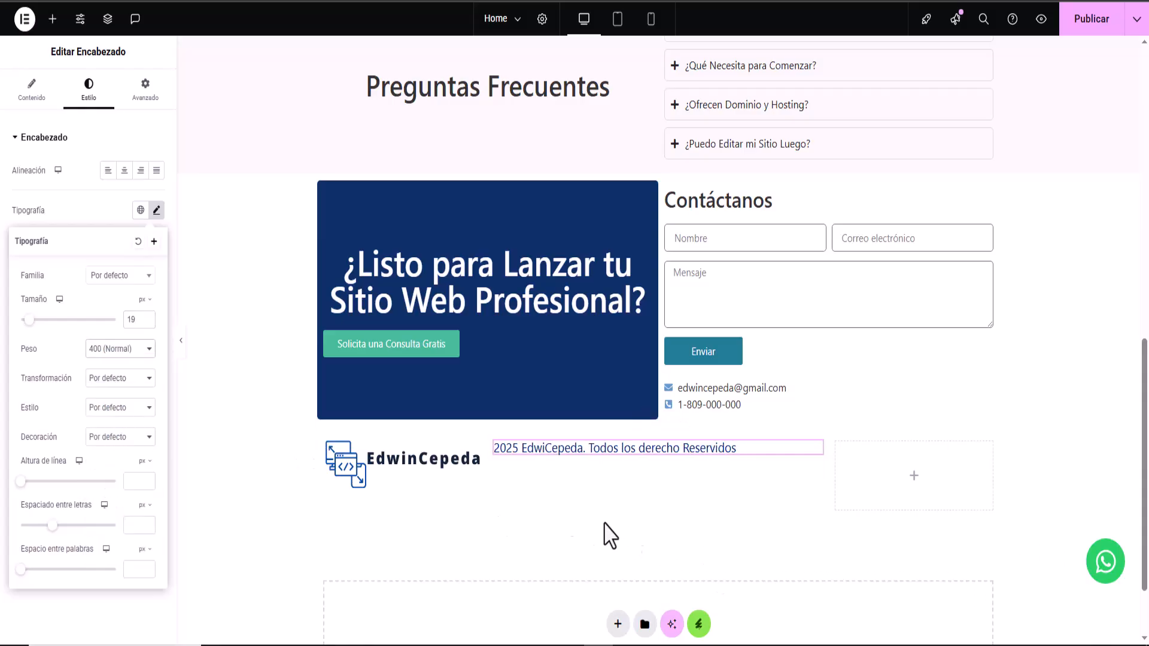
- Add Facebook, Twitter and YouTube social icons to column three with Círculo shape
click(913, 479)
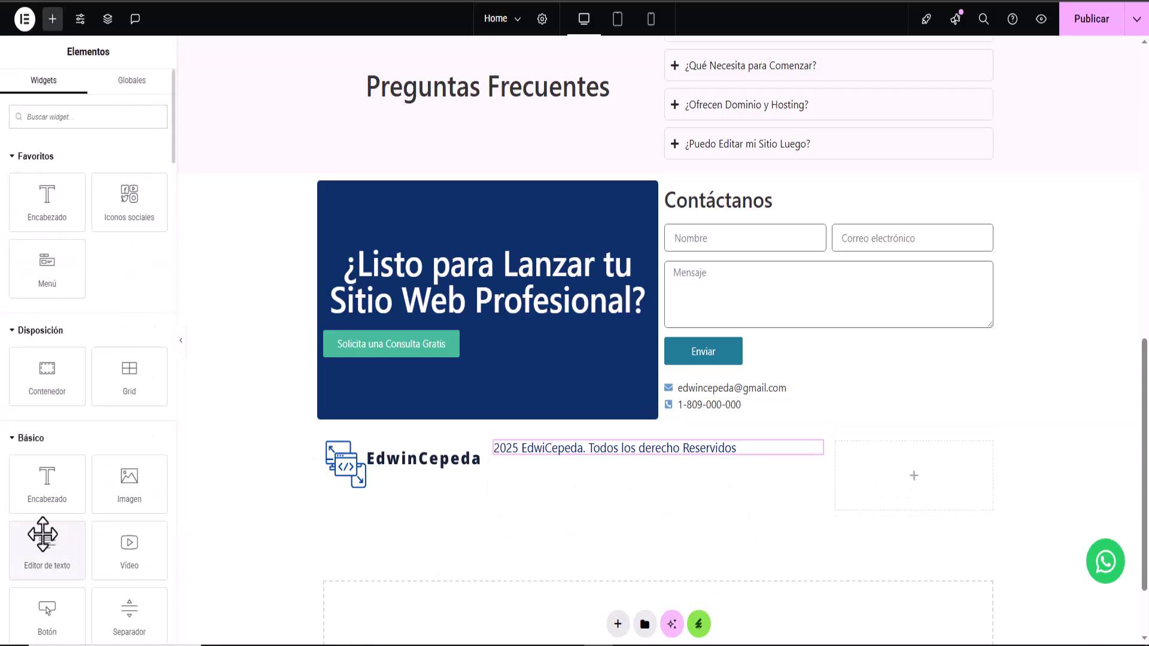
drag(126, 200, 939, 500)
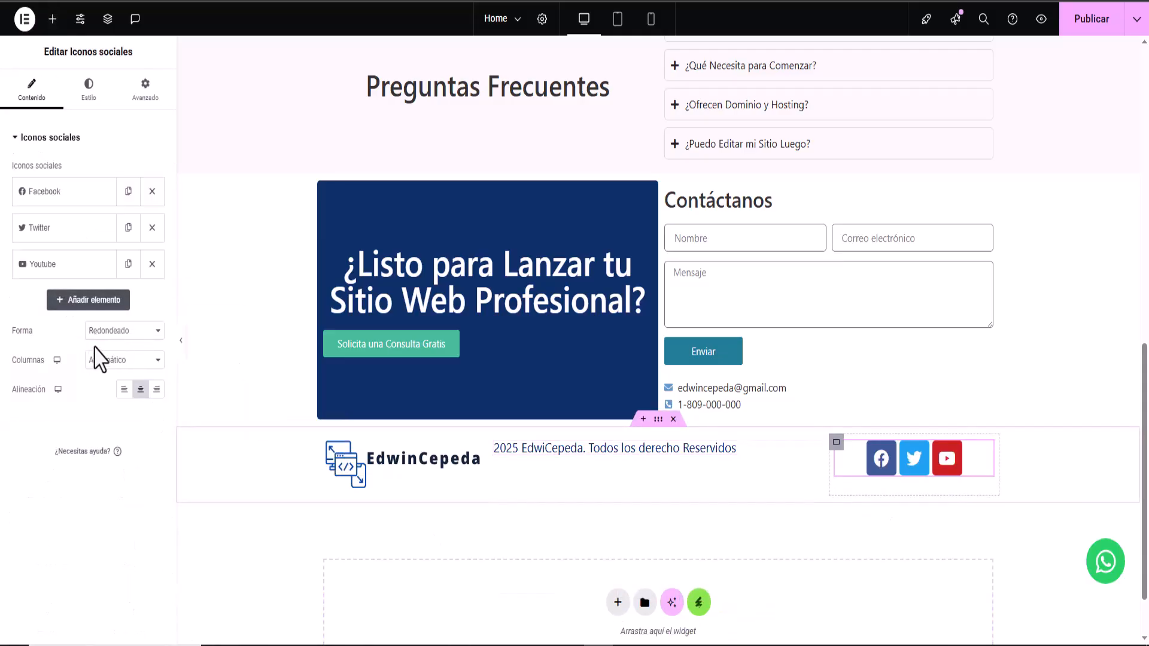
click(111, 333)
click(120, 383)
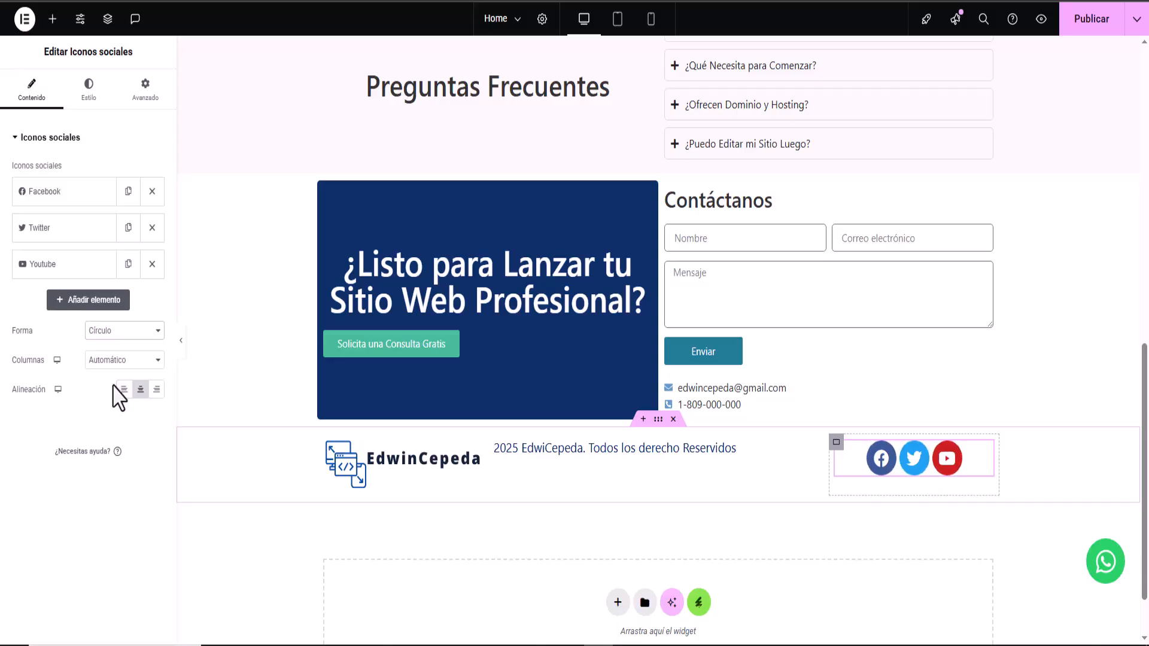
- Set custom icon colours: white #FFFFFF primary and blue #2271A7 secondary
click(90, 93)
click(108, 173)
click(108, 204)
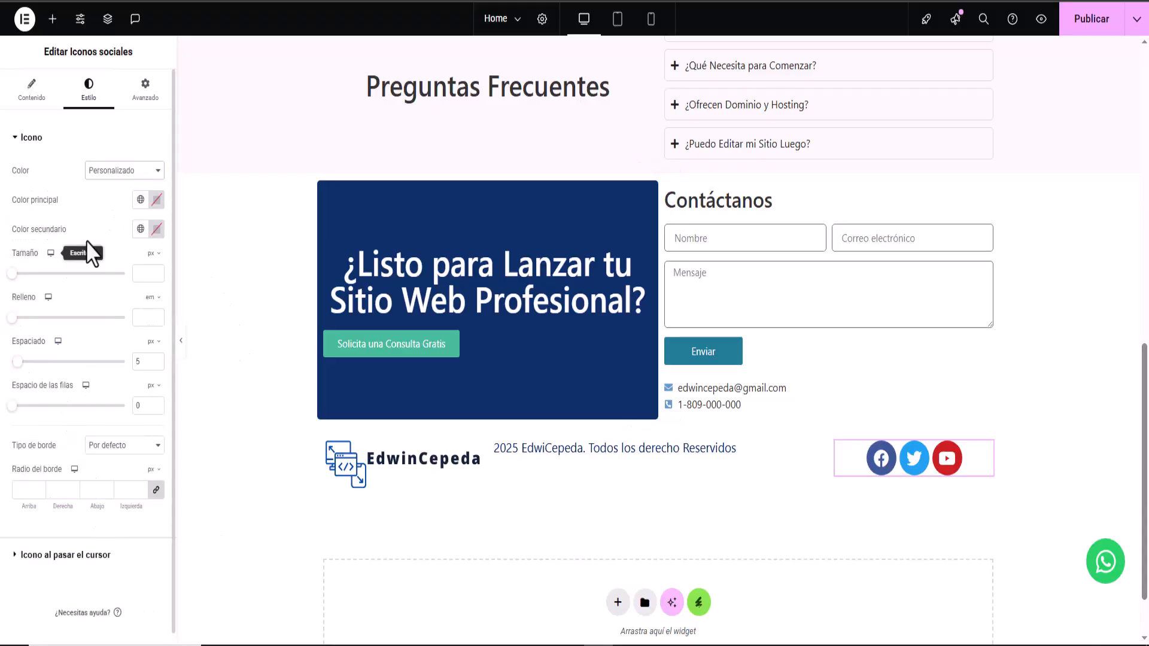
click(156, 201)
drag(159, 357, 52, 249)
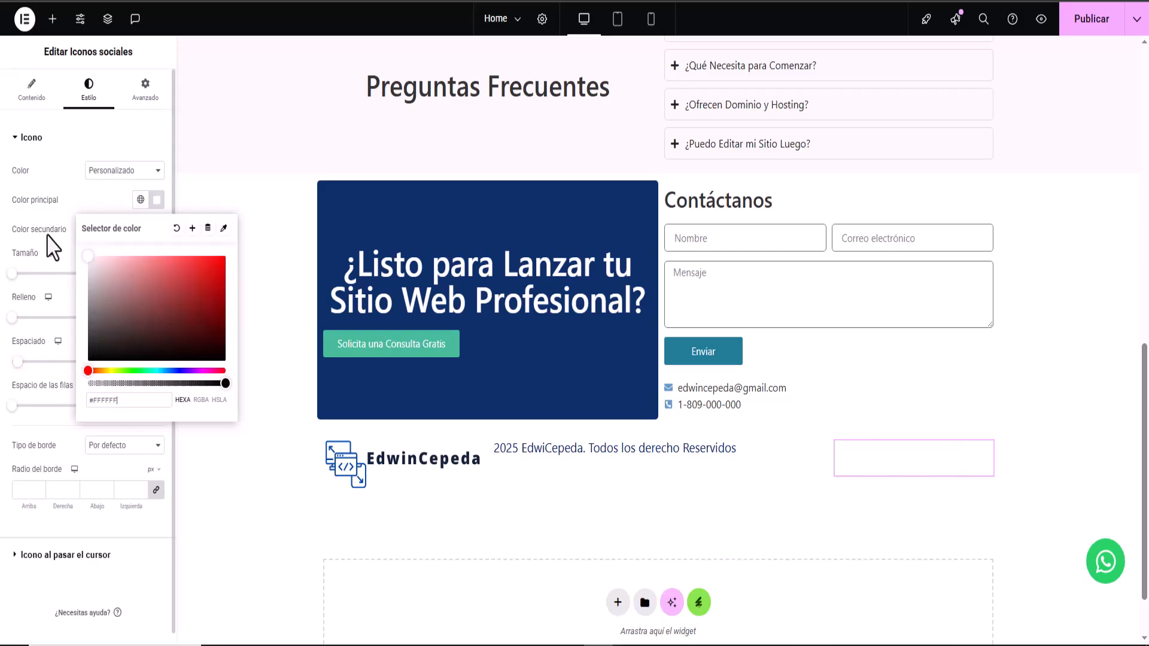
click(156, 229)
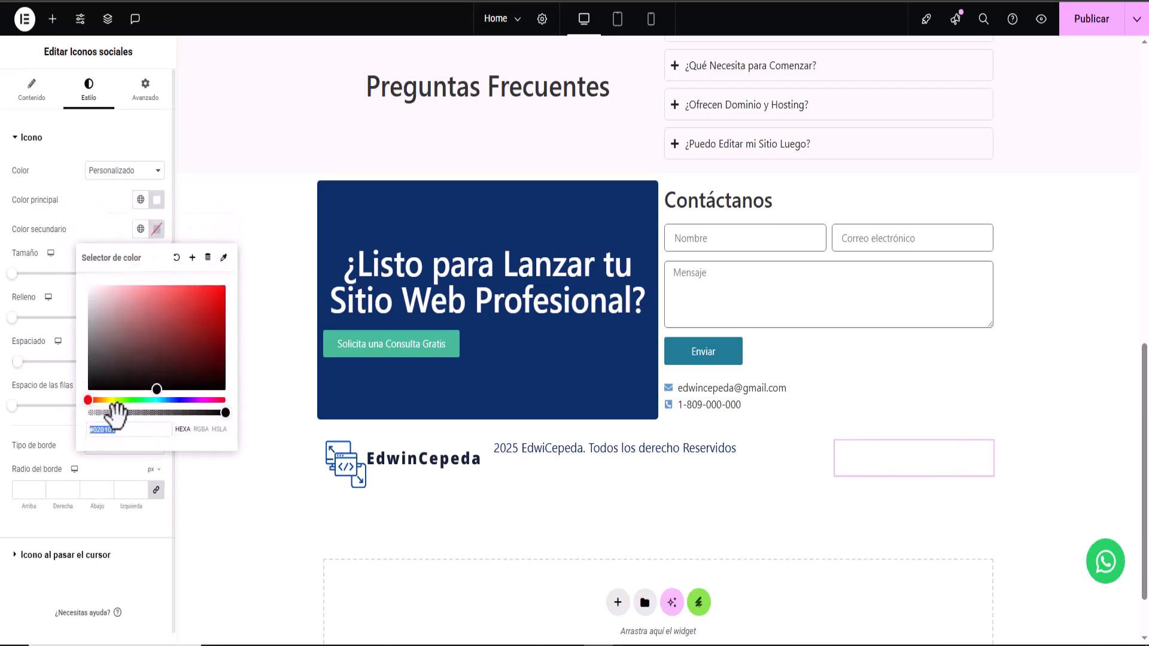
drag(91, 400, 193, 328)
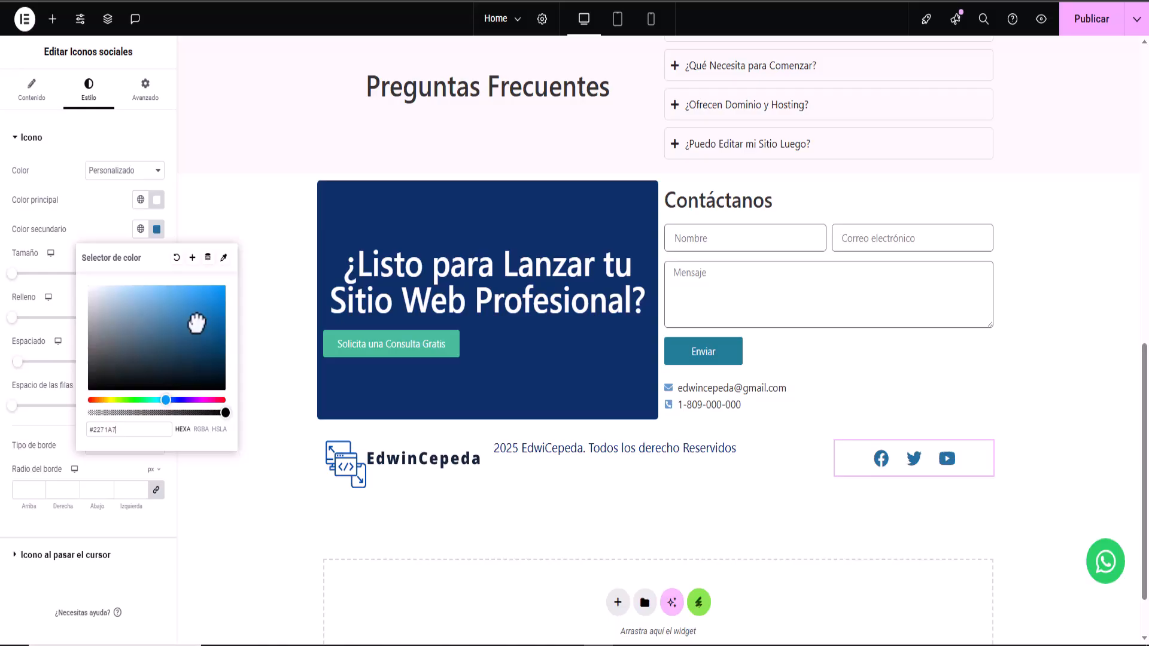
click(95, 224)
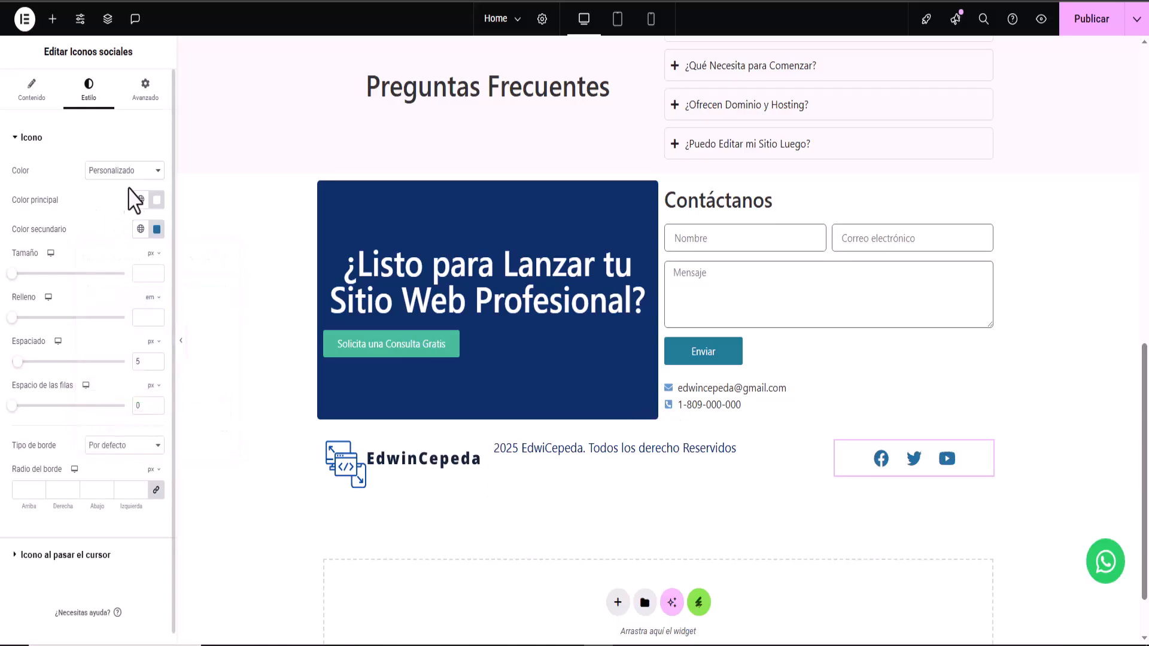
- Vertically centre the footer row's items with Alinear elementos Centro, and centre-align the copyright heading
click(659, 422)
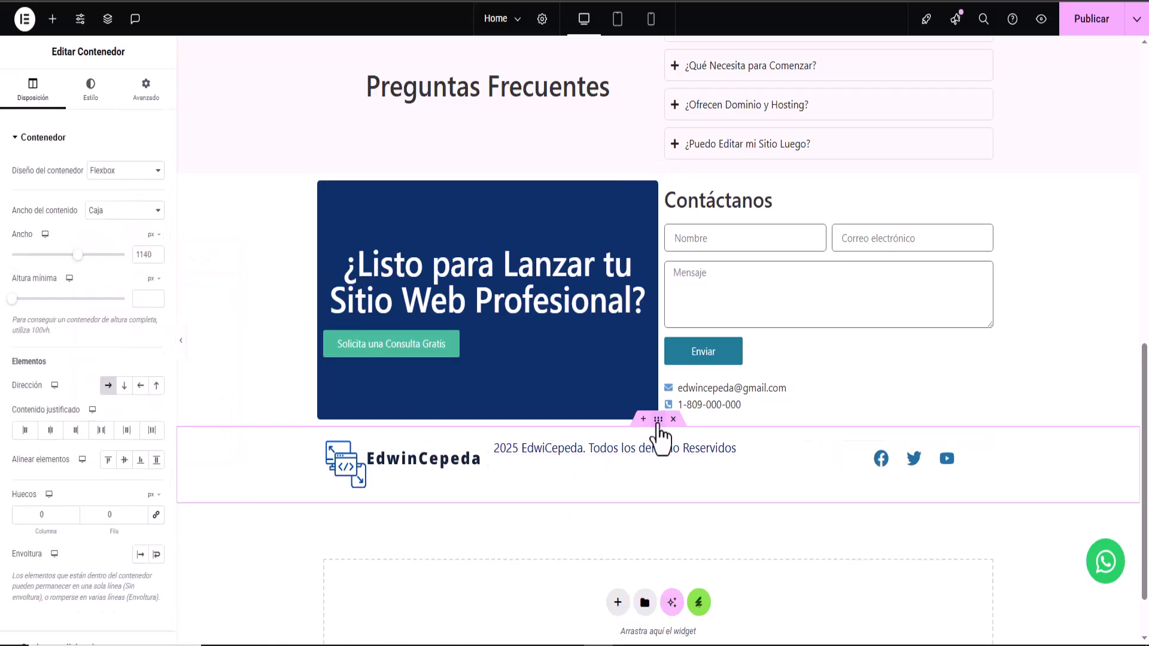
click(124, 459)
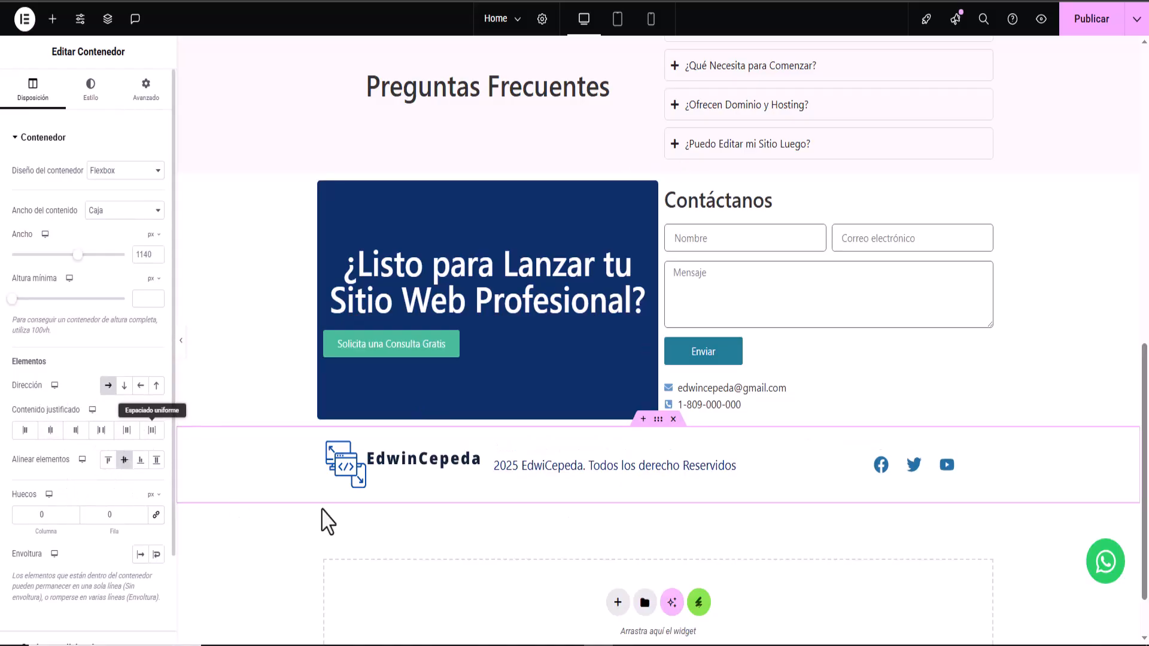
click(618, 470)
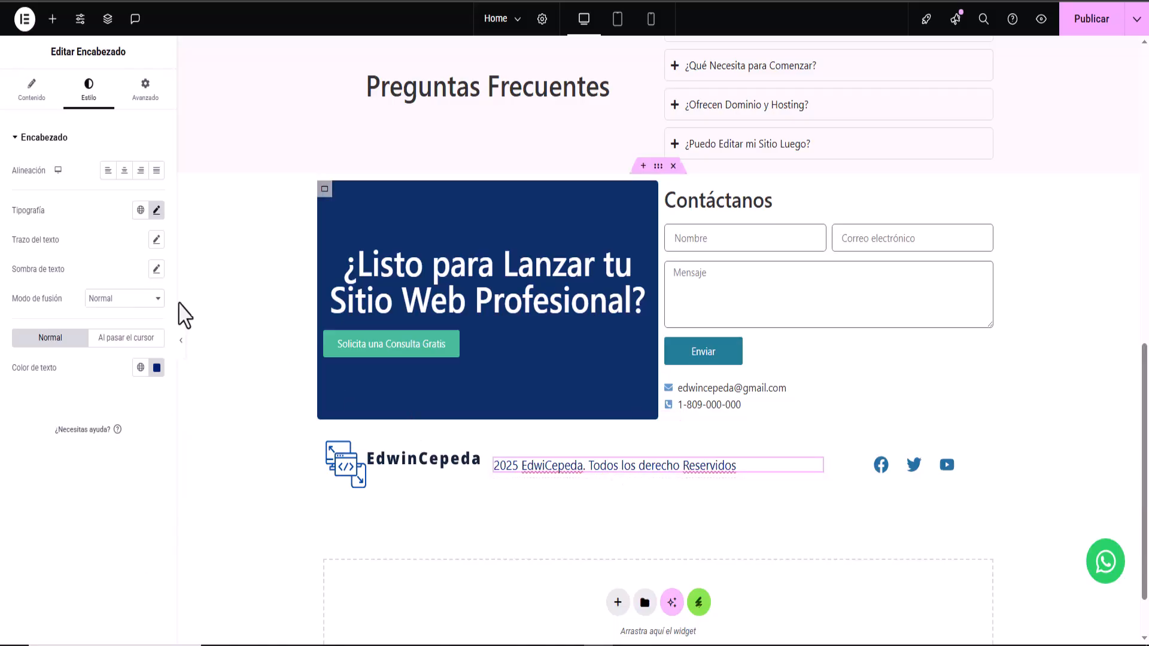
click(124, 171)
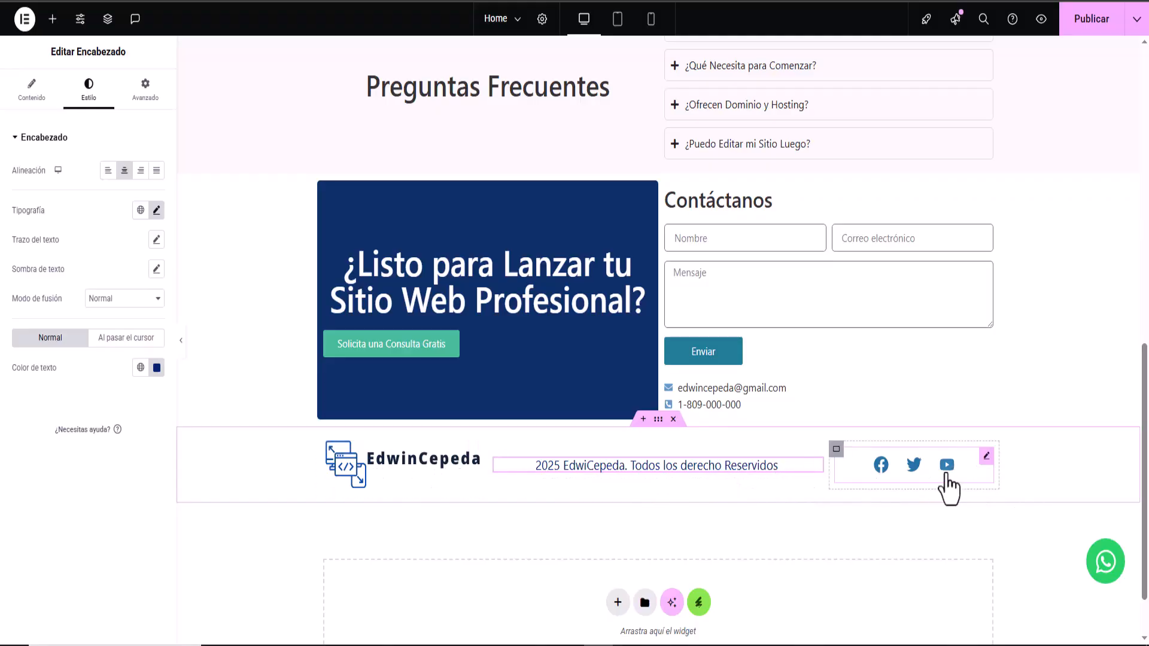
click(658, 420)
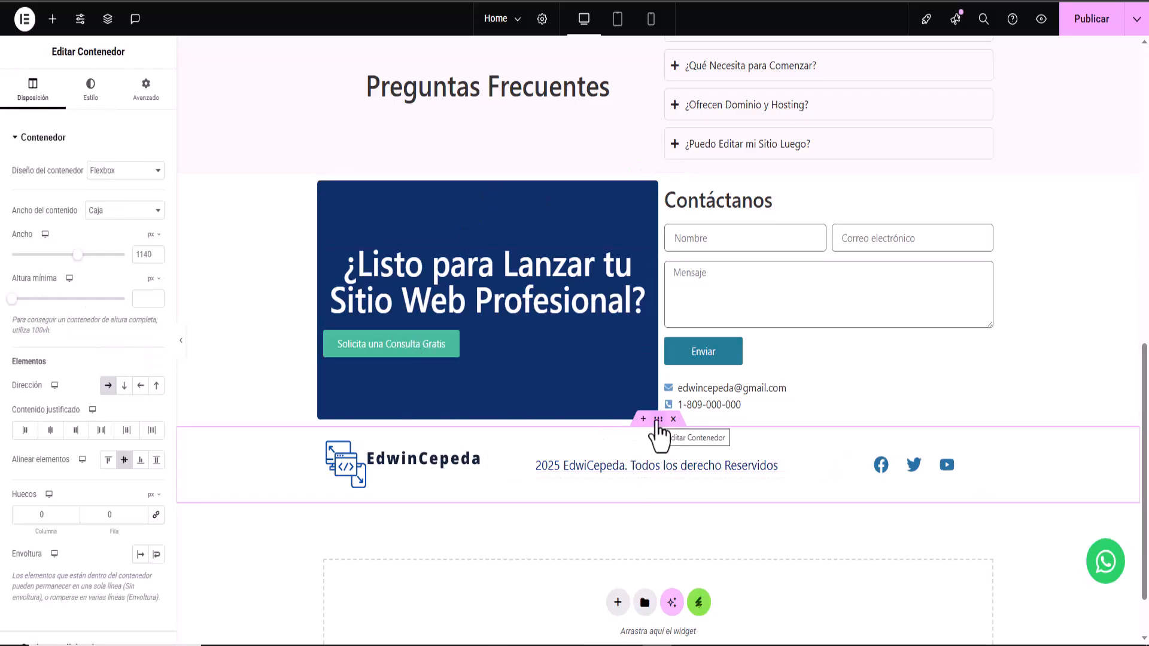
click(82, 107)
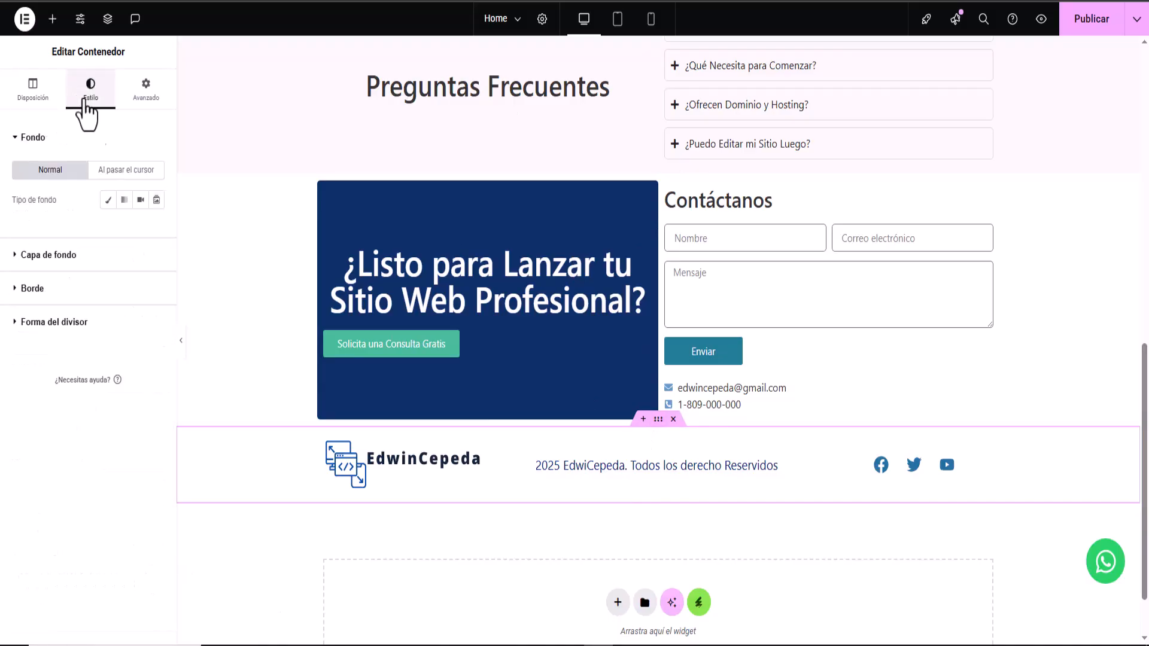
- Give the footer row a Classic #EBEBEB background overlay at 0.5 opacity, then publish the page
click(13, 256)
click(140, 234)
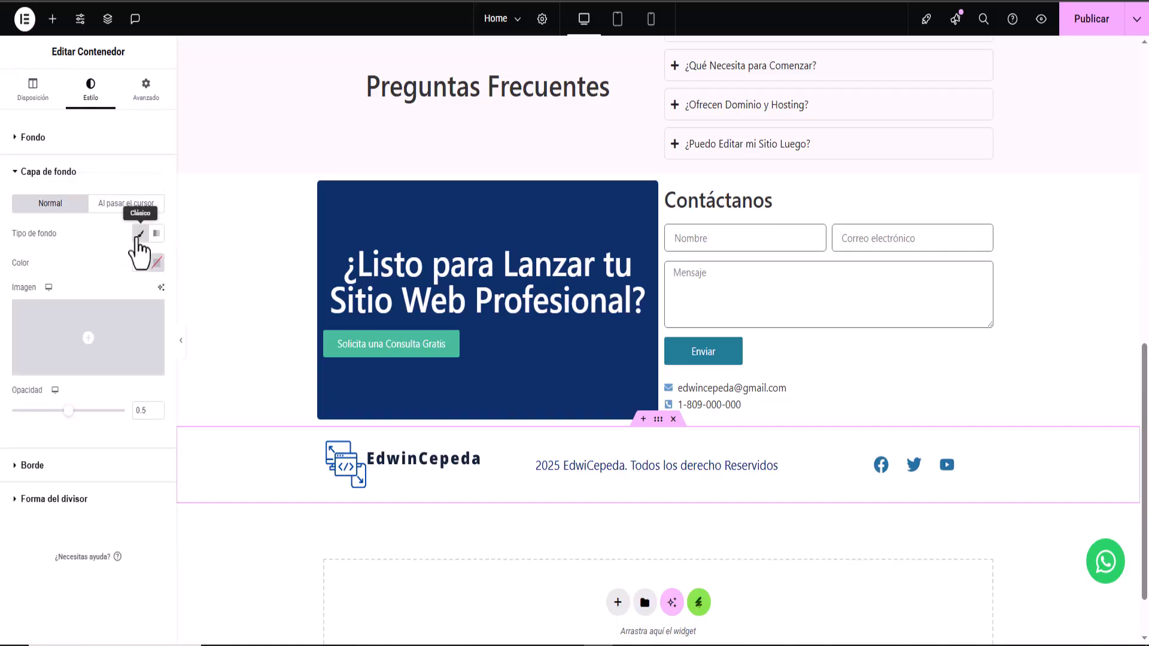
click(156, 264)
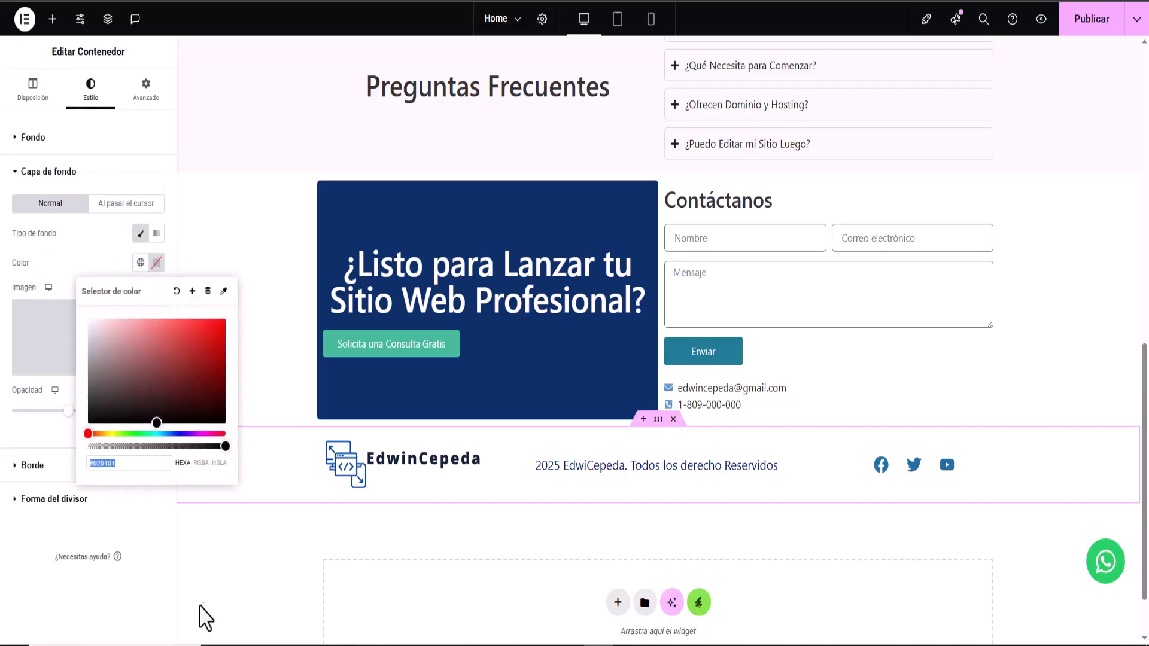
right_click(123, 462)
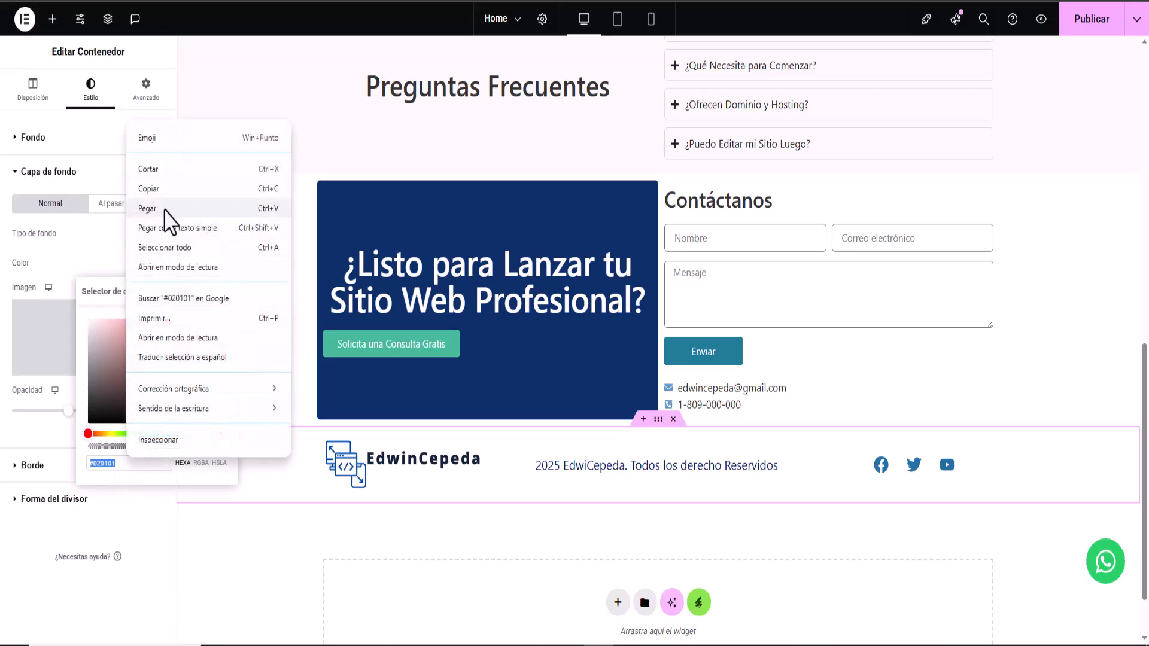
click(166, 208)
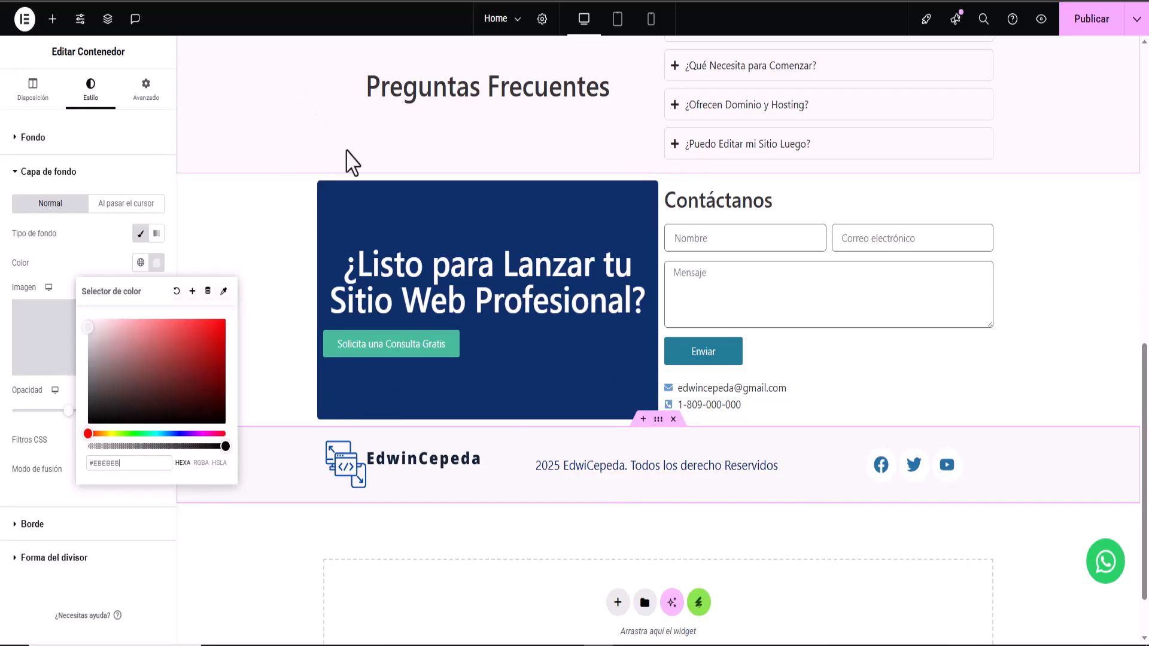
click(243, 569)
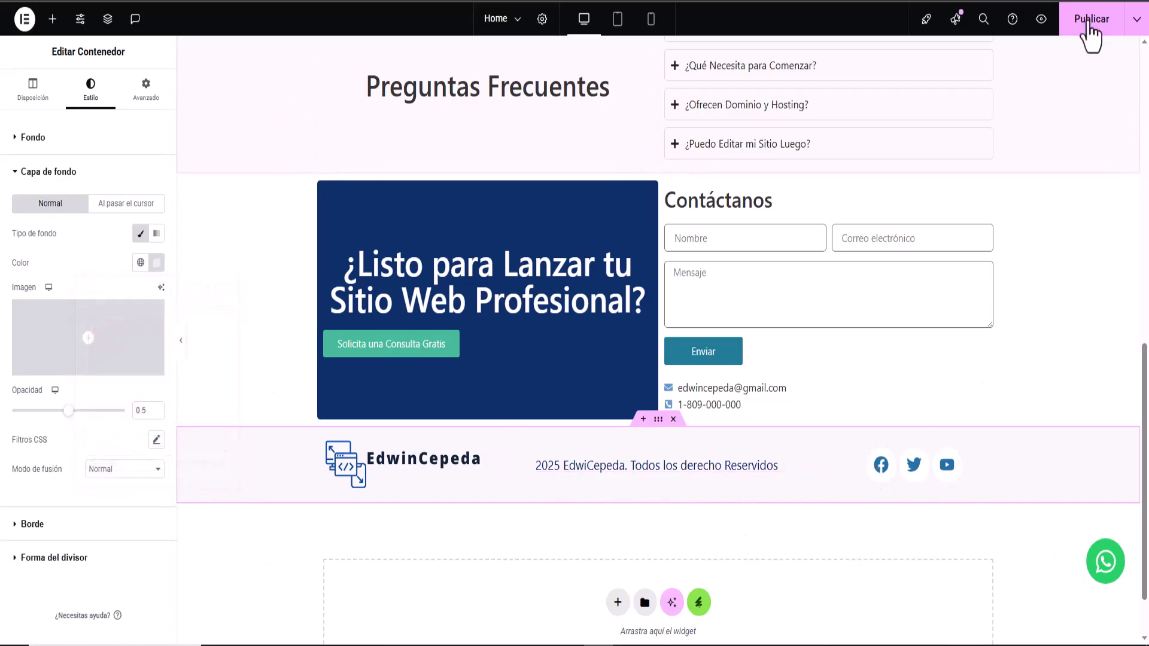
click(1088, 22)
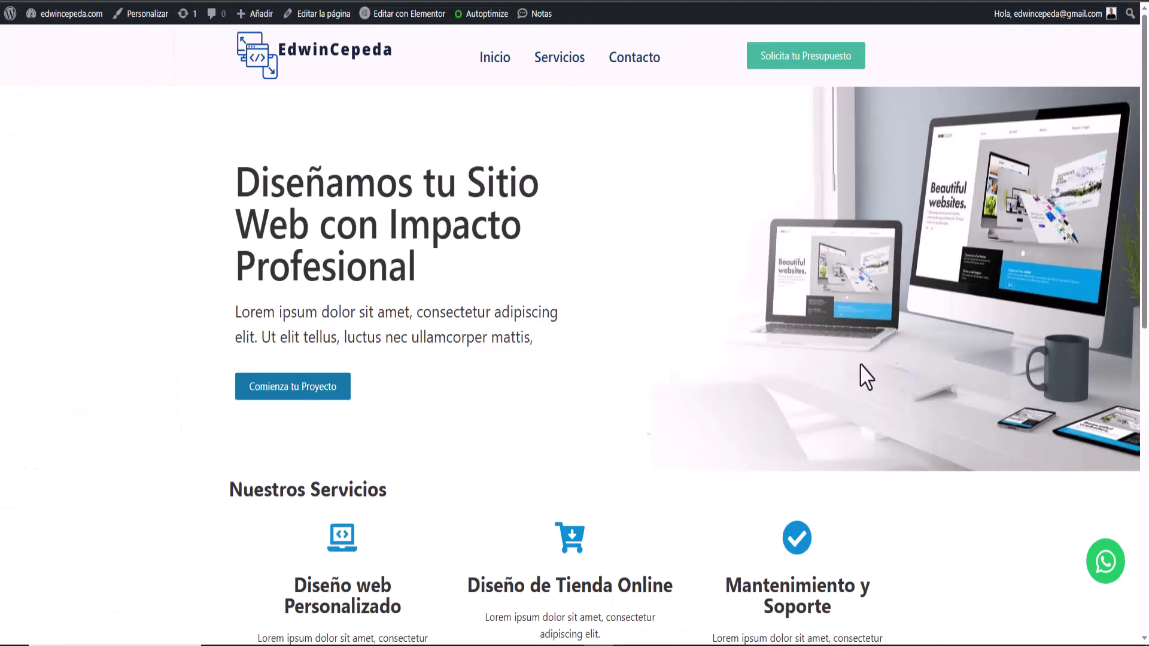
- Scroll through the live home page and return to the header and hero at the top
scroll(598, 443, down, 10)
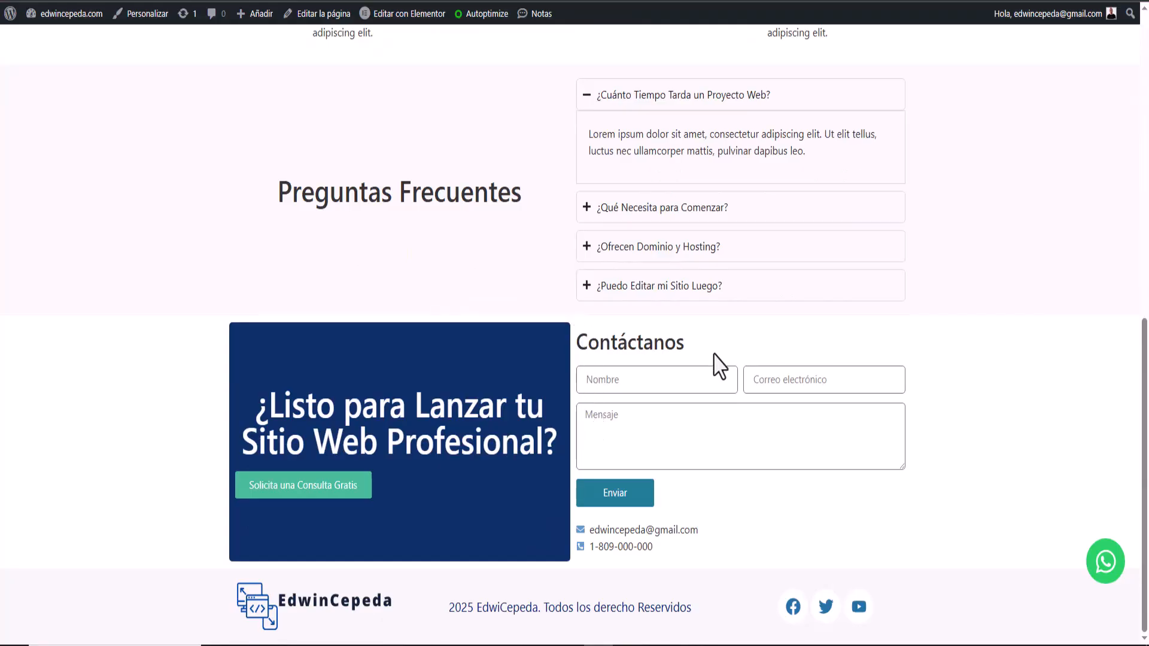
scroll(717, 357, up, 10)
scroll(716, 357, down, 10)
scroll(645, 412, up, 5)
scroll(645, 412, up, 3)
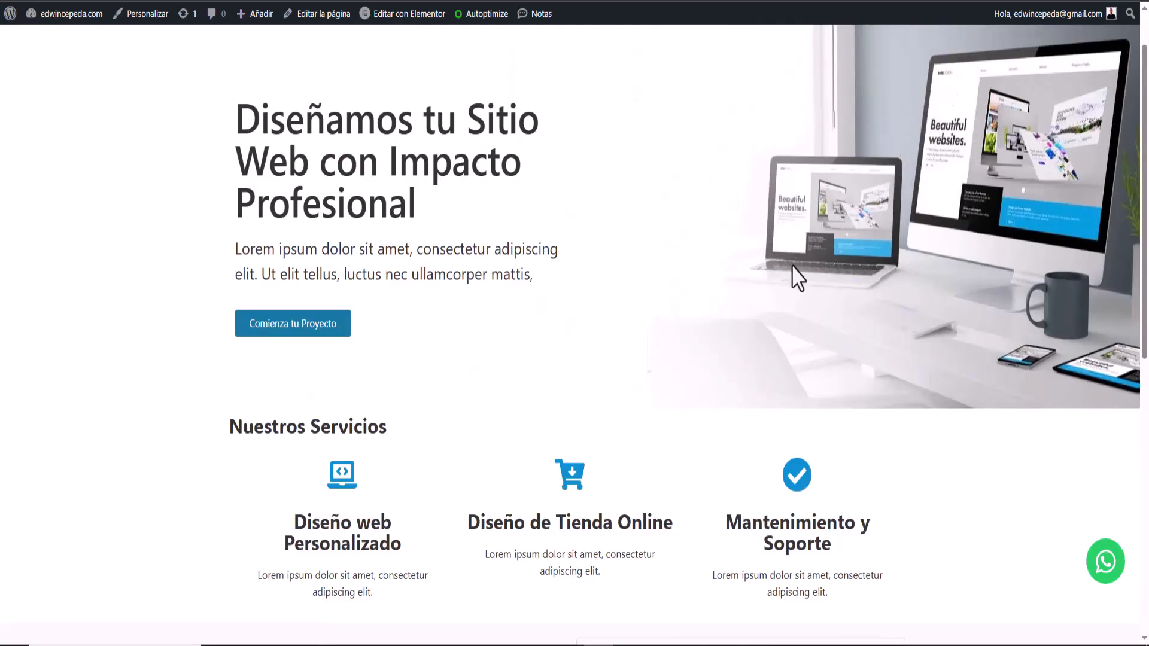
scroll(790, 274, up, 1)
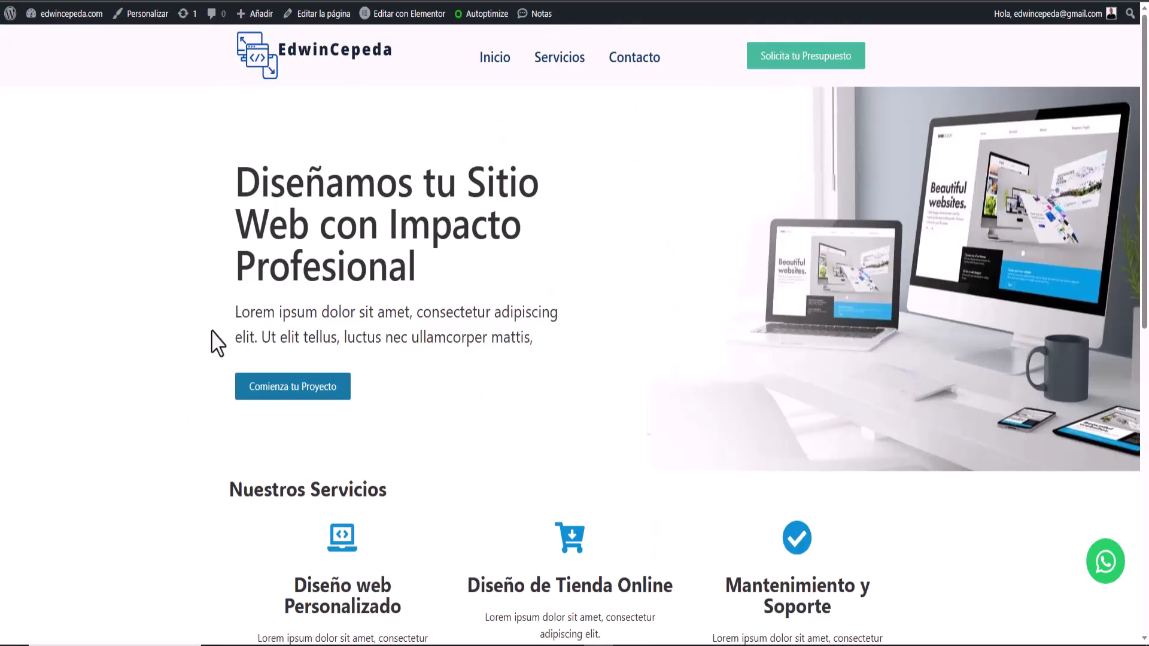
scroll(567, 504, down, 10)
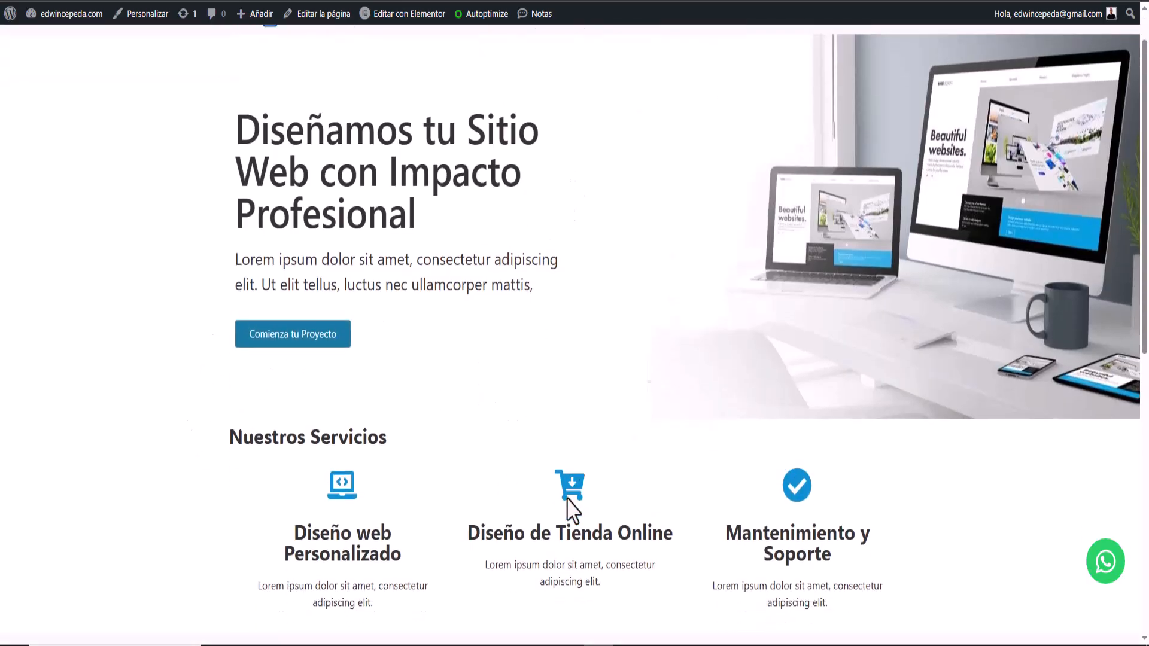
scroll(566, 498, up, 8)
scroll(572, 507, up, 2)
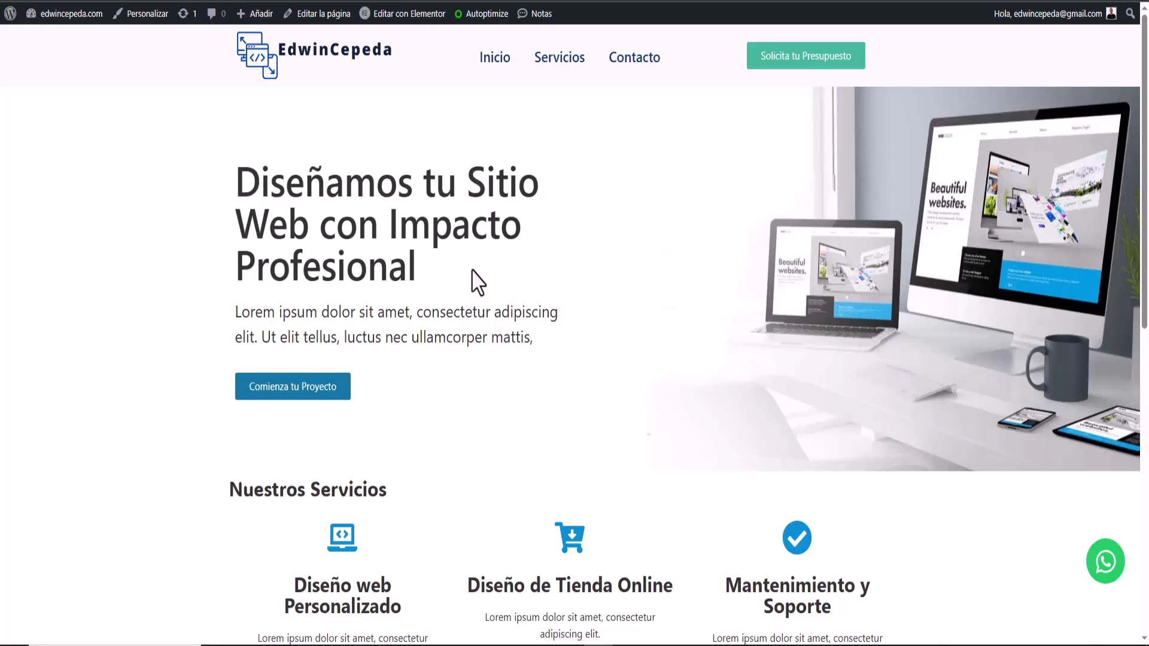
click(1105, 566)
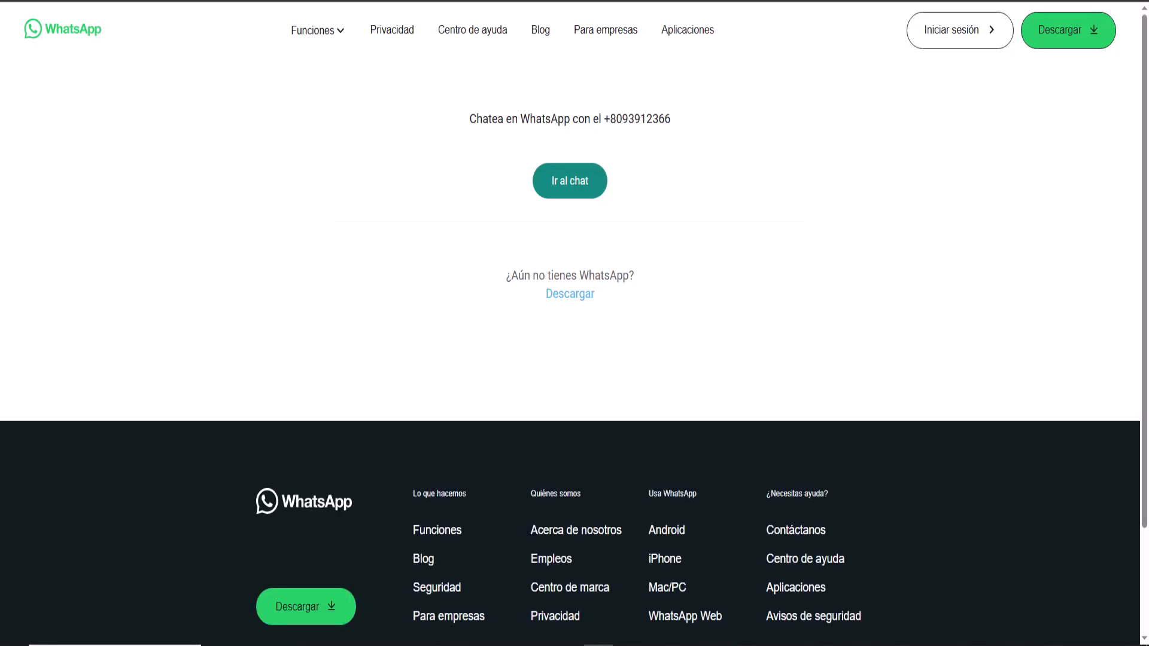
click(596, 193)
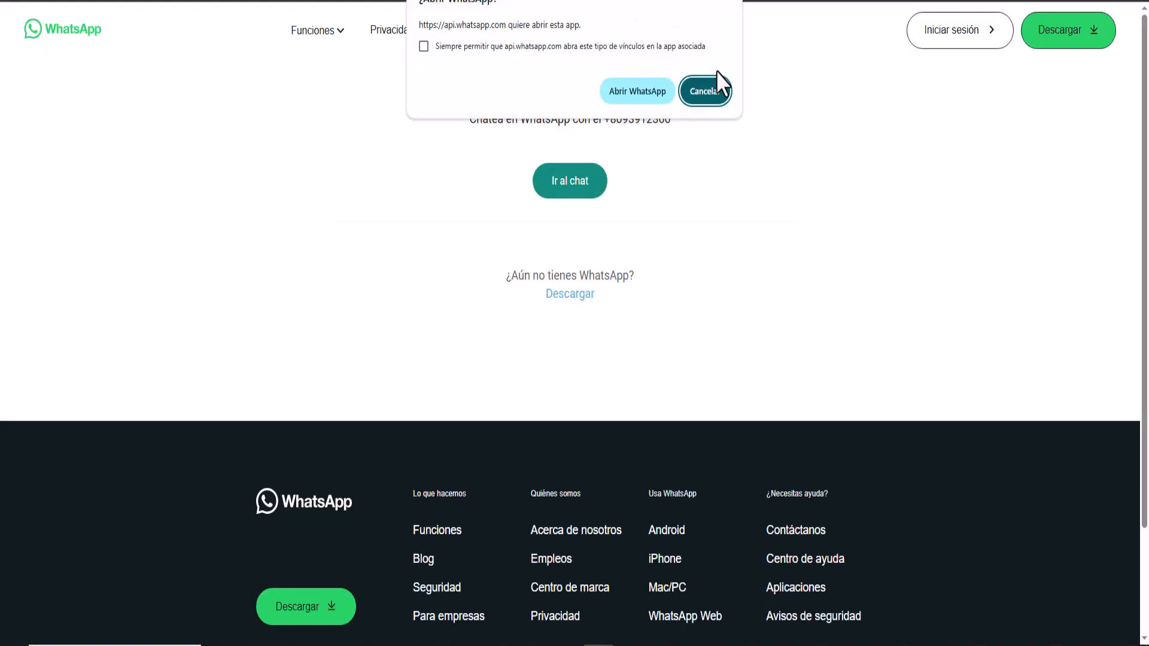
click(706, 89)
key(ctrl+w)
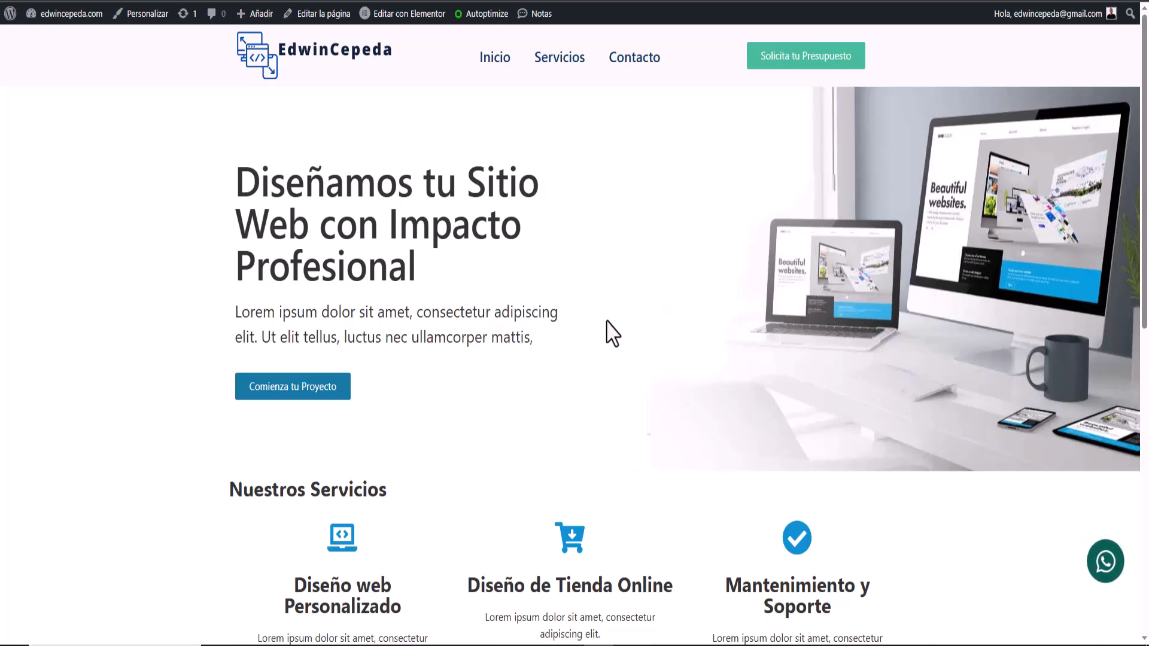
scroll(612, 333, down, 7)
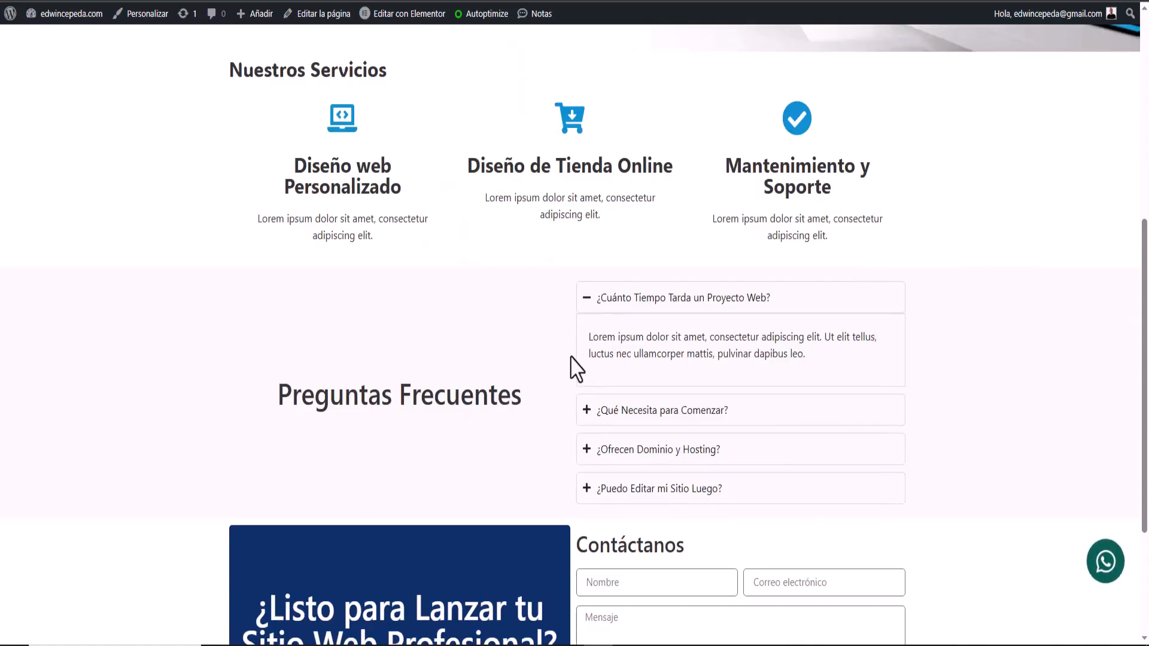
scroll(505, 353, down, 3)
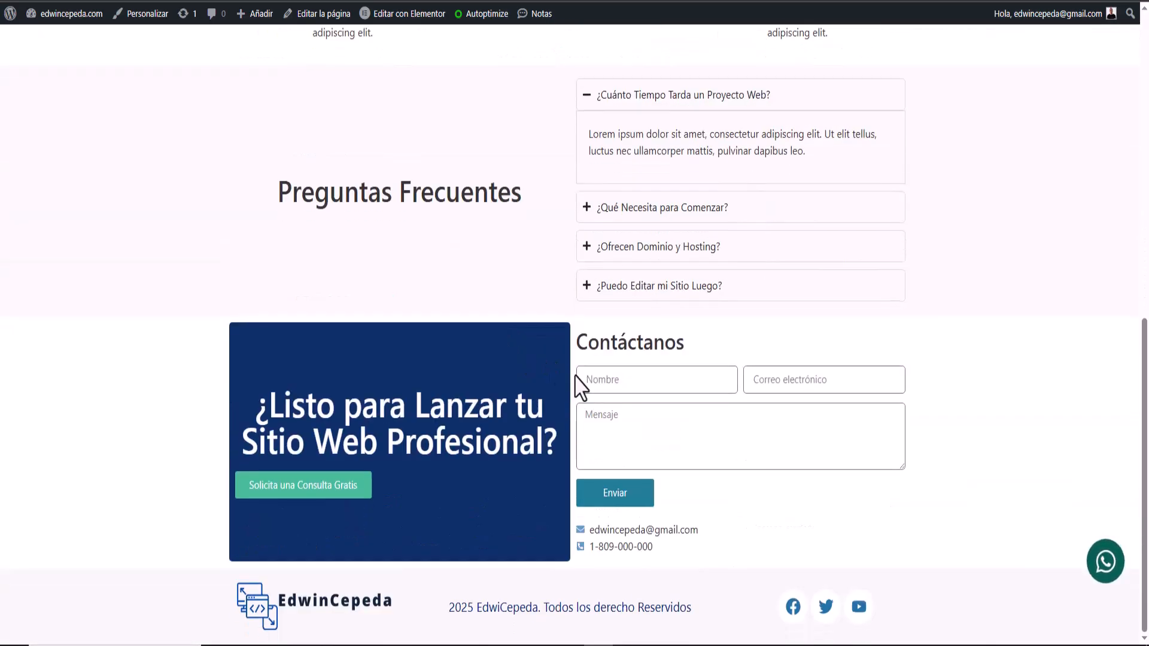
scroll(576, 413, up, 10)
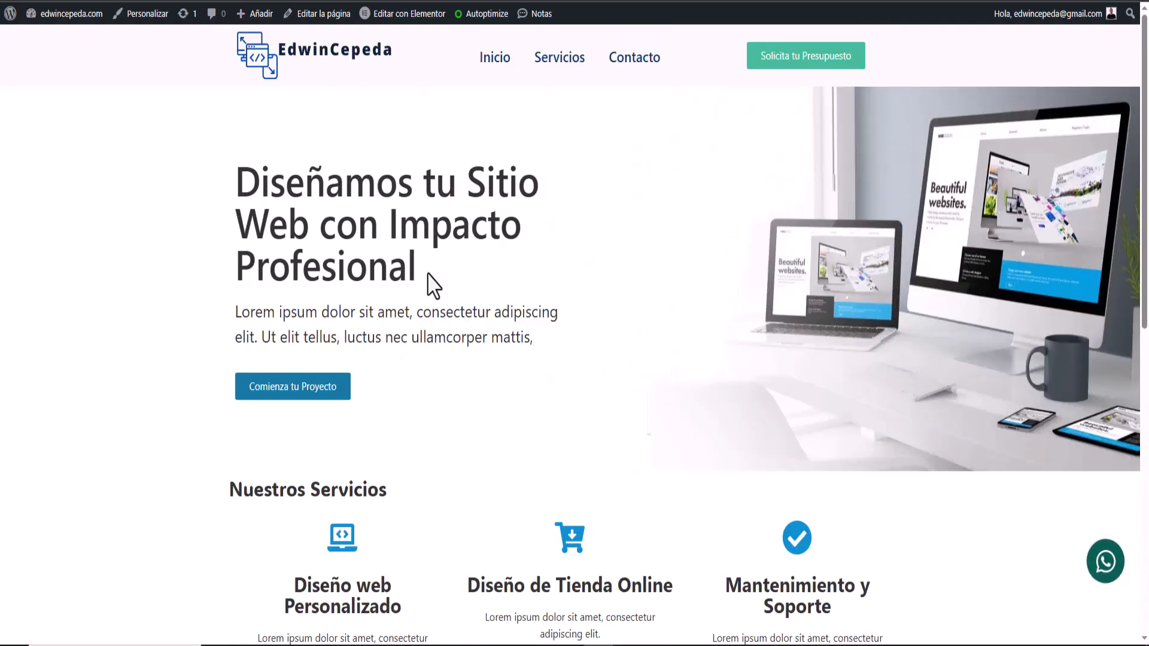
scroll(648, 357, down, 4)
scroll(598, 372, down, 3)
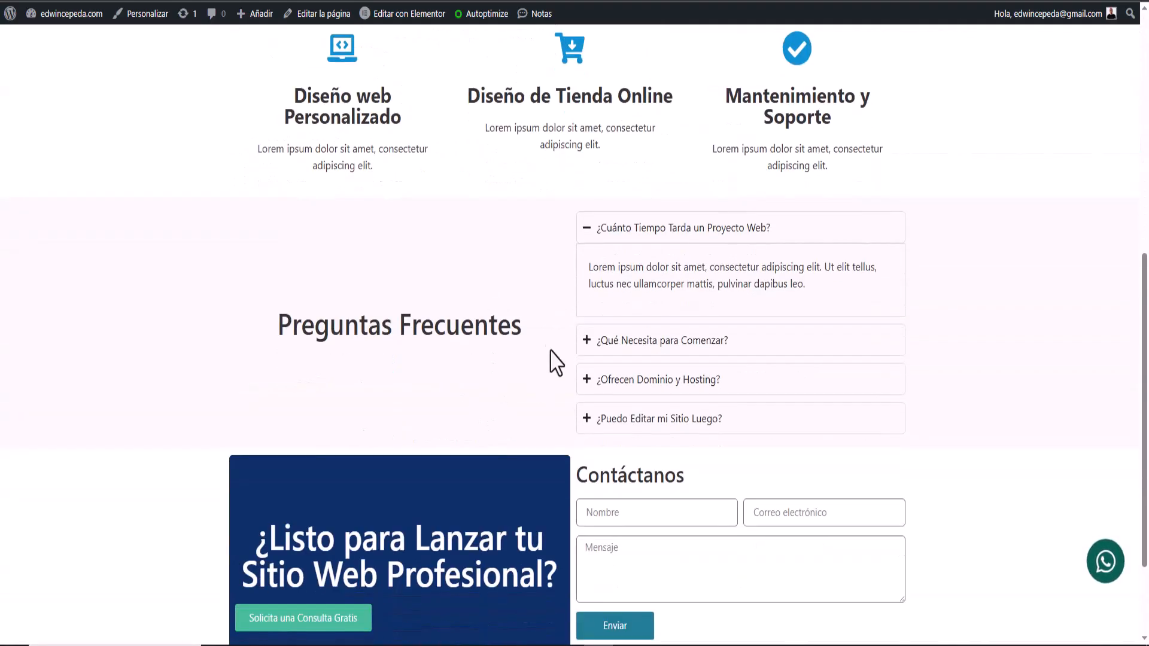
click(587, 231)
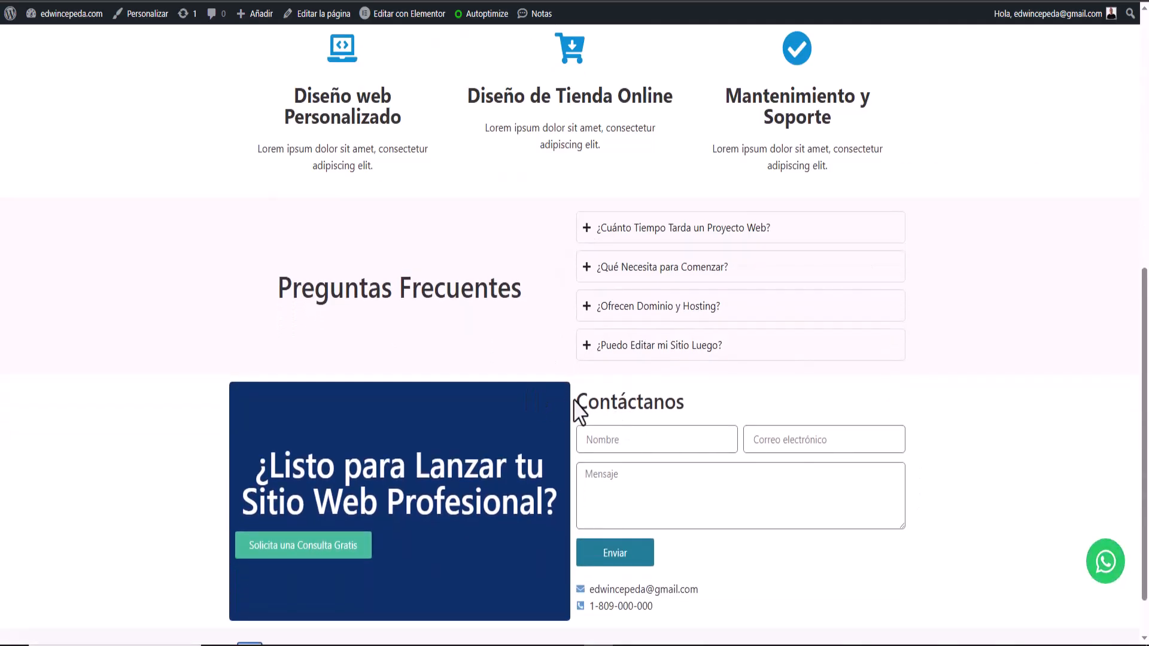
scroll(575, 410, down, 2)
scroll(577, 404, up, 5)
scroll(579, 408, up, 4)
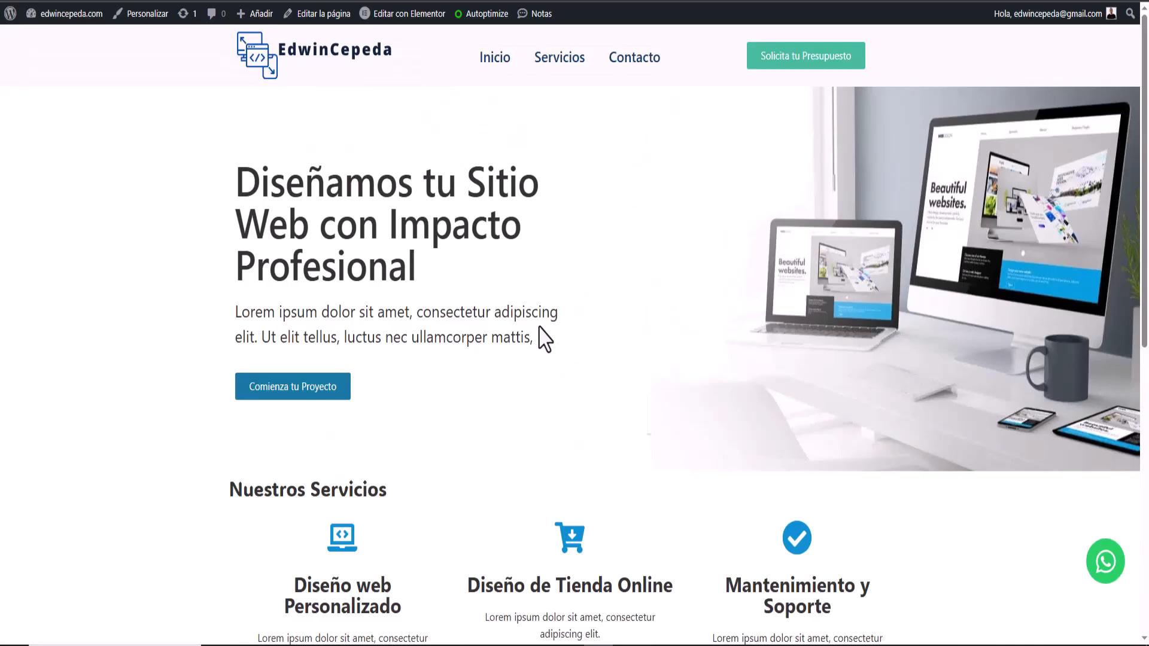
scroll(545, 338, down, 5)
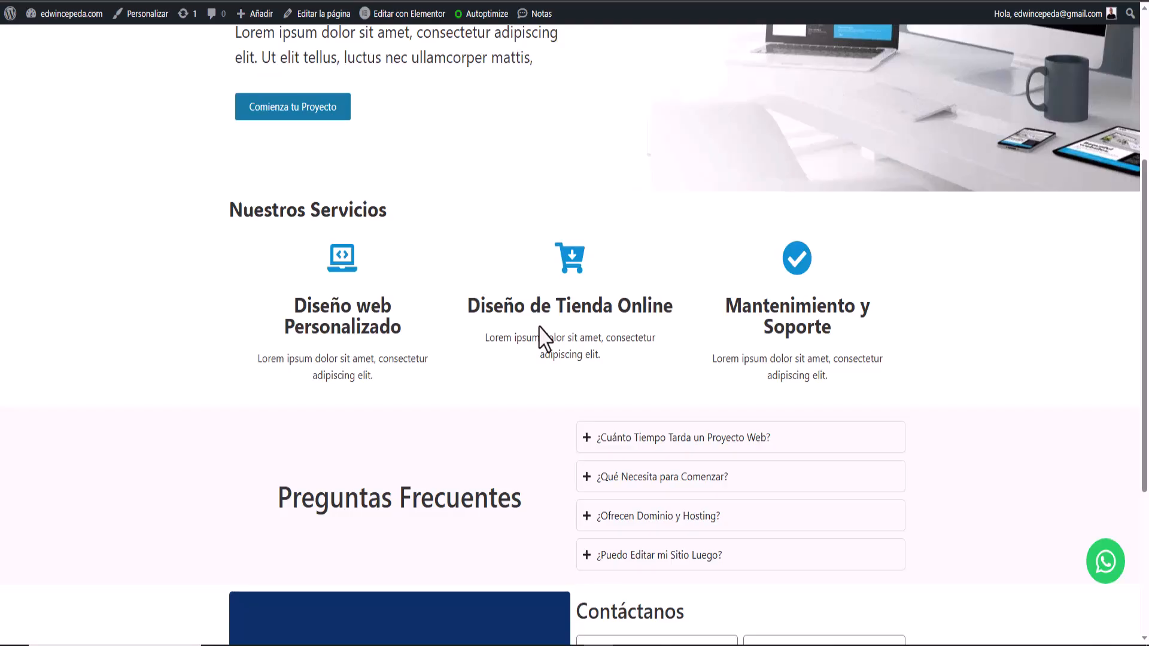
scroll(544, 338, down, 5)
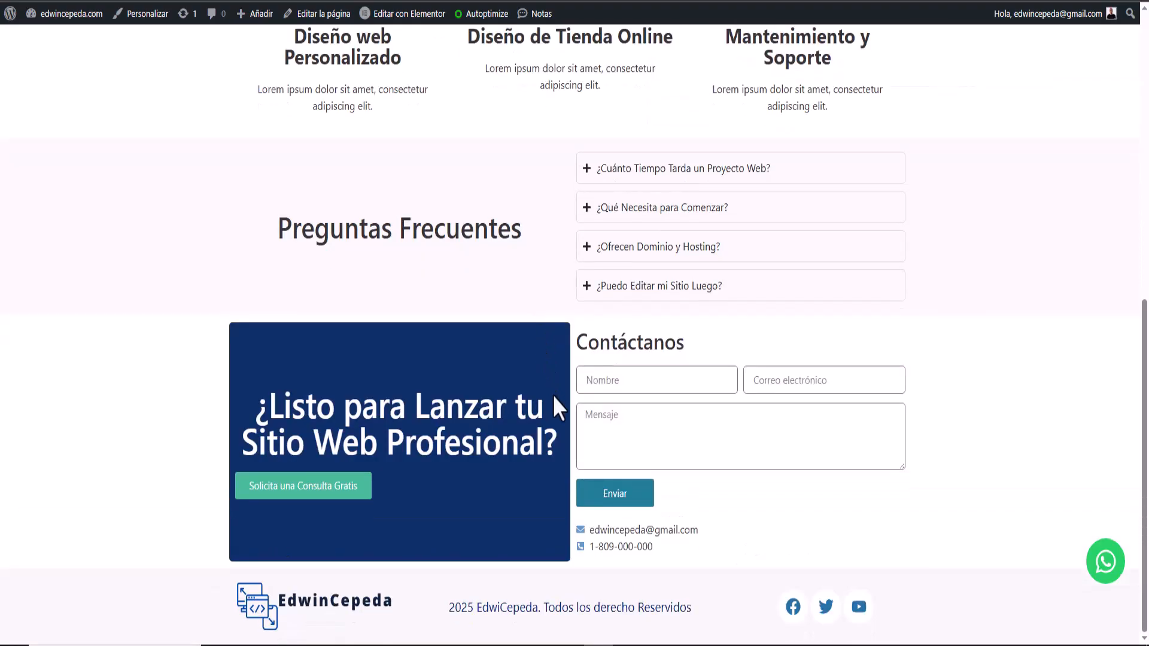
scroll(554, 397, up, 10)
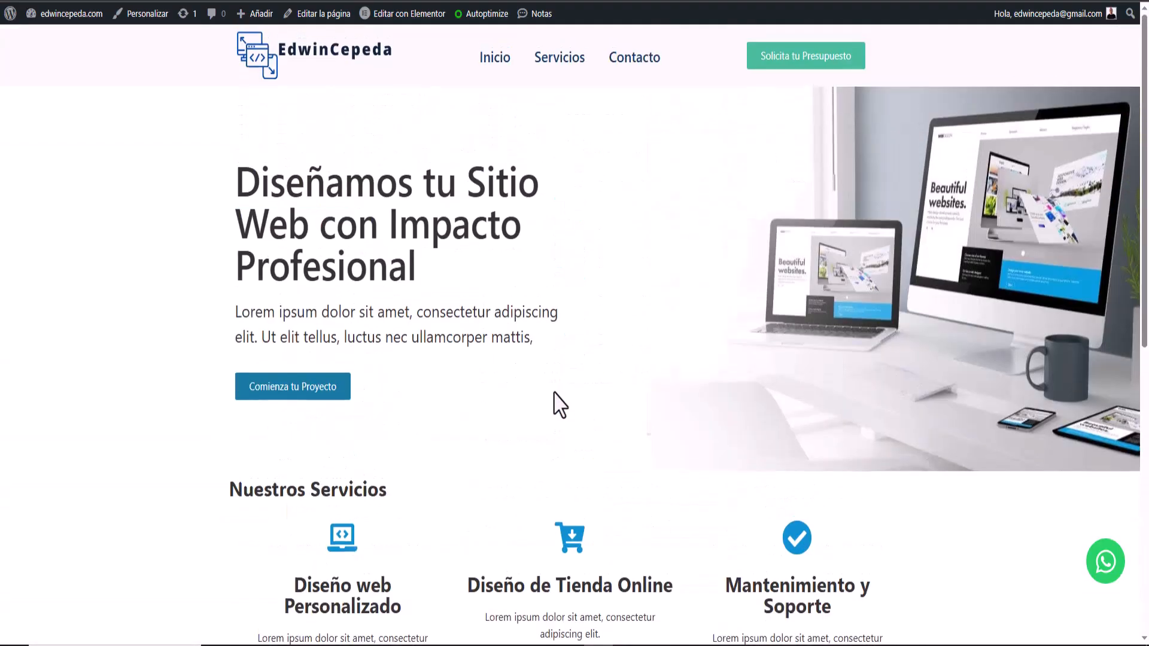
scroll(556, 403, down, 10)
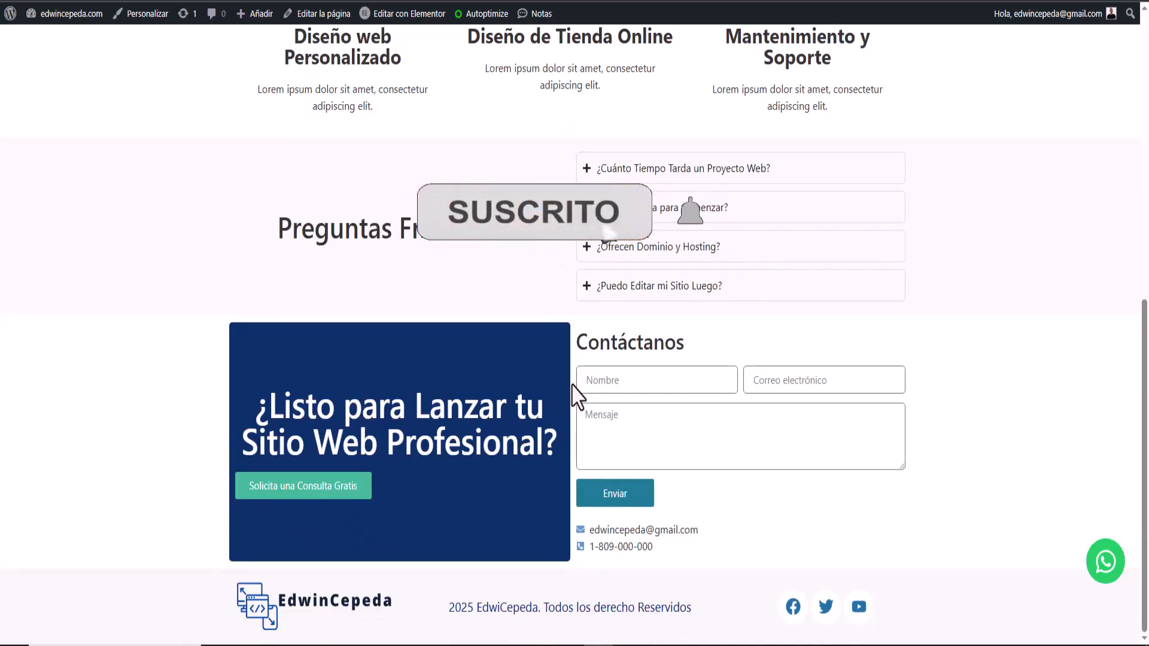
scroll(573, 395, up, 10)
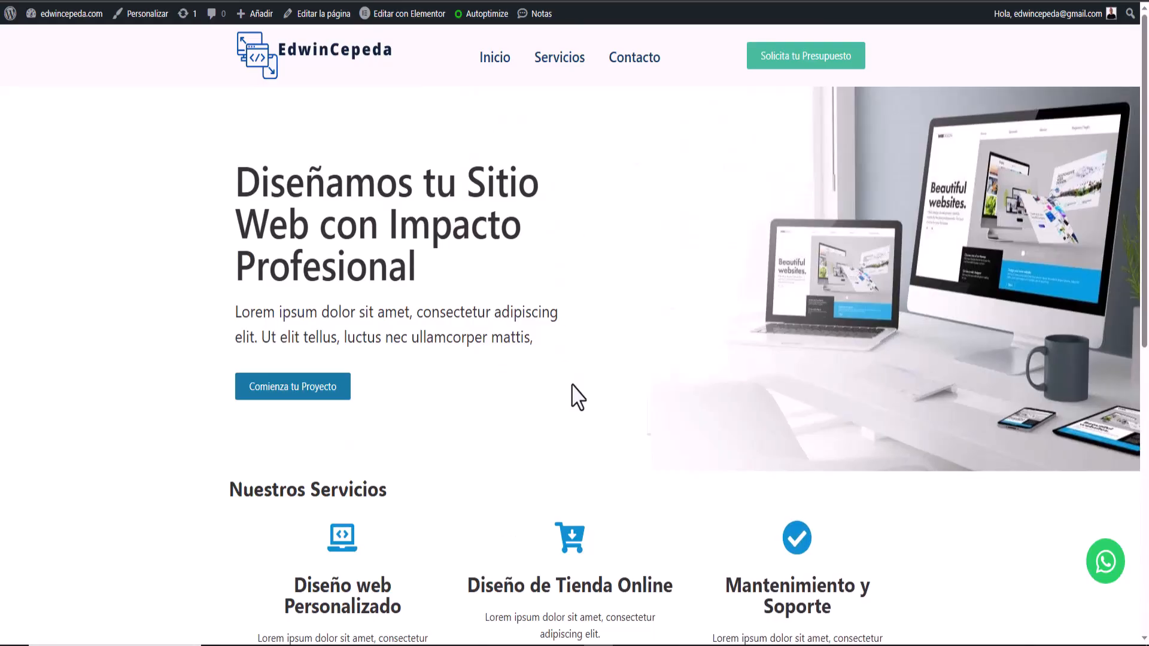
scroll(576, 397, down, 9)
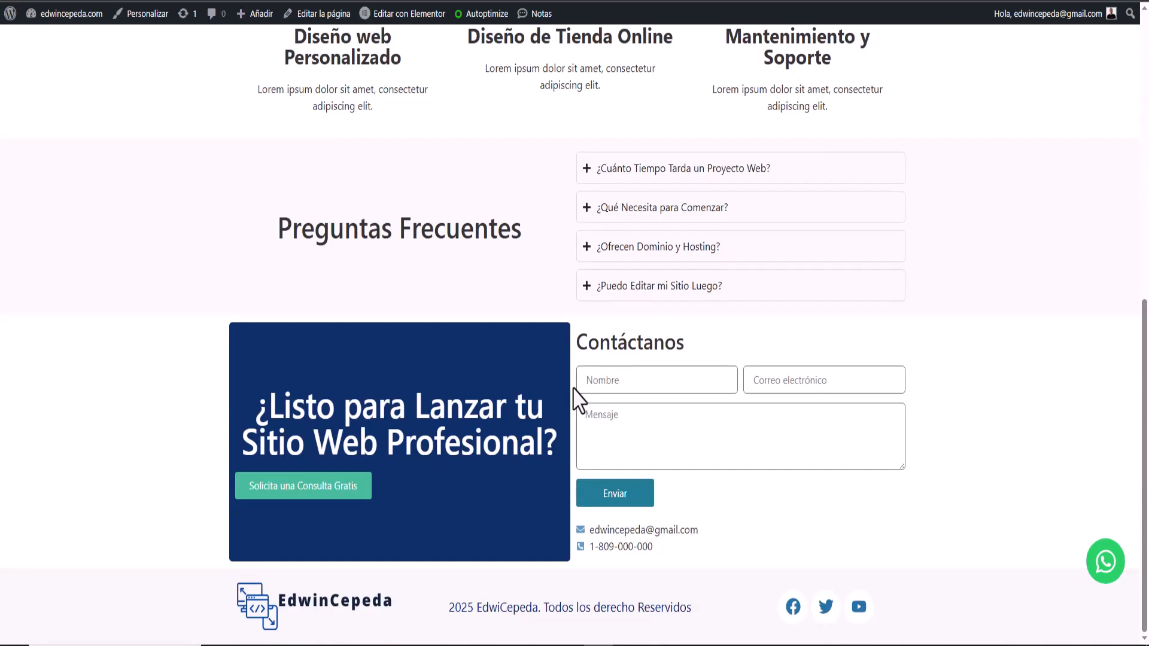
scroll(574, 391, up, 9)
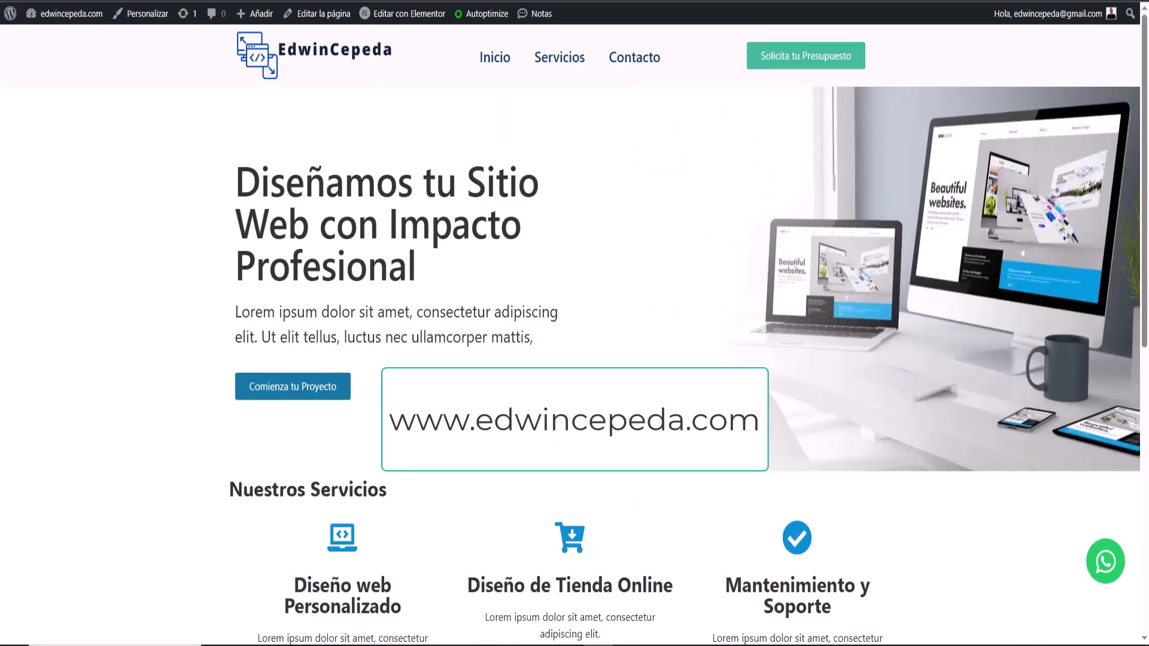
scroll(573, 390, down, 9)
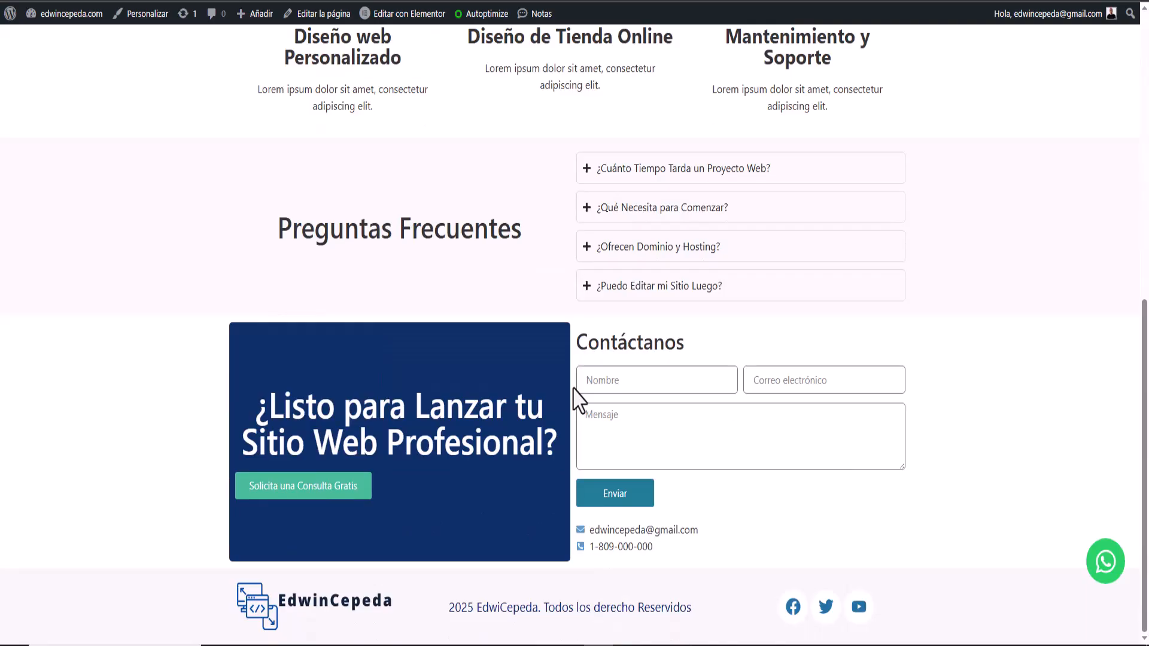
scroll(574, 389, up, 9)
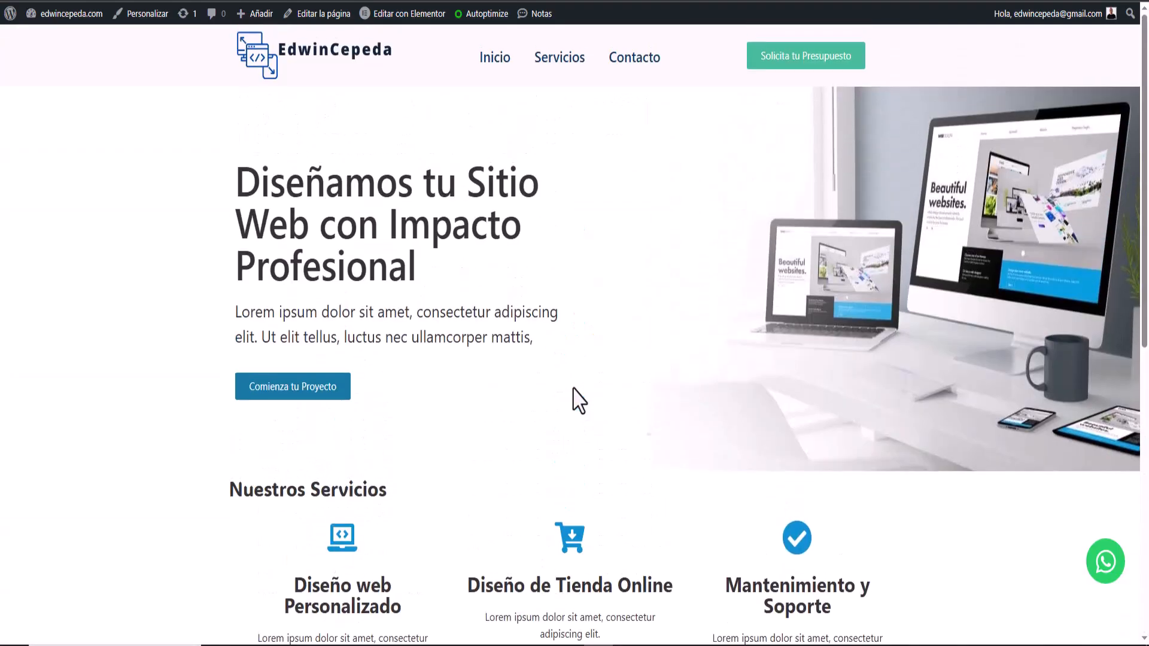
scroll(578, 401, down, 9)
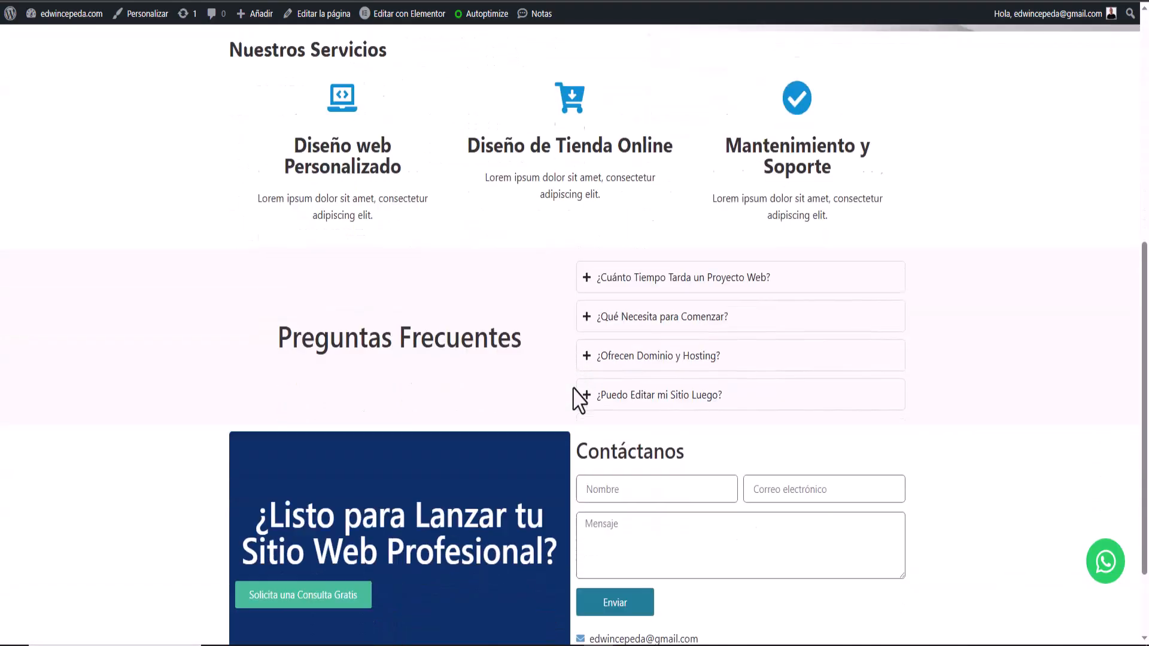
scroll(578, 401, up, 9)
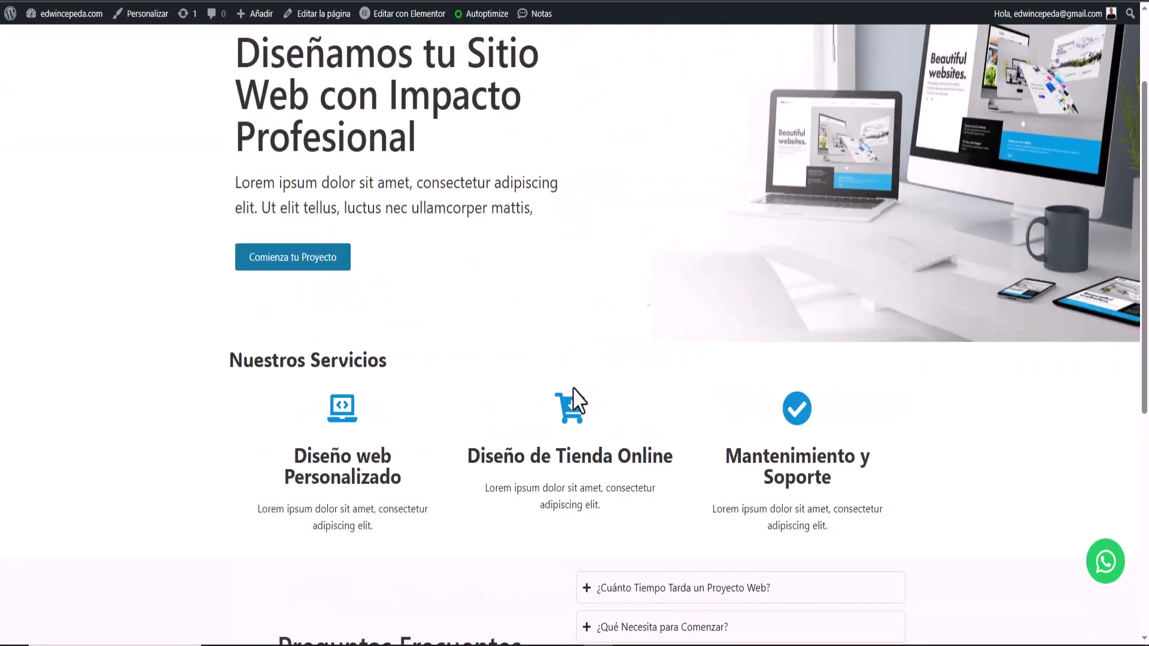